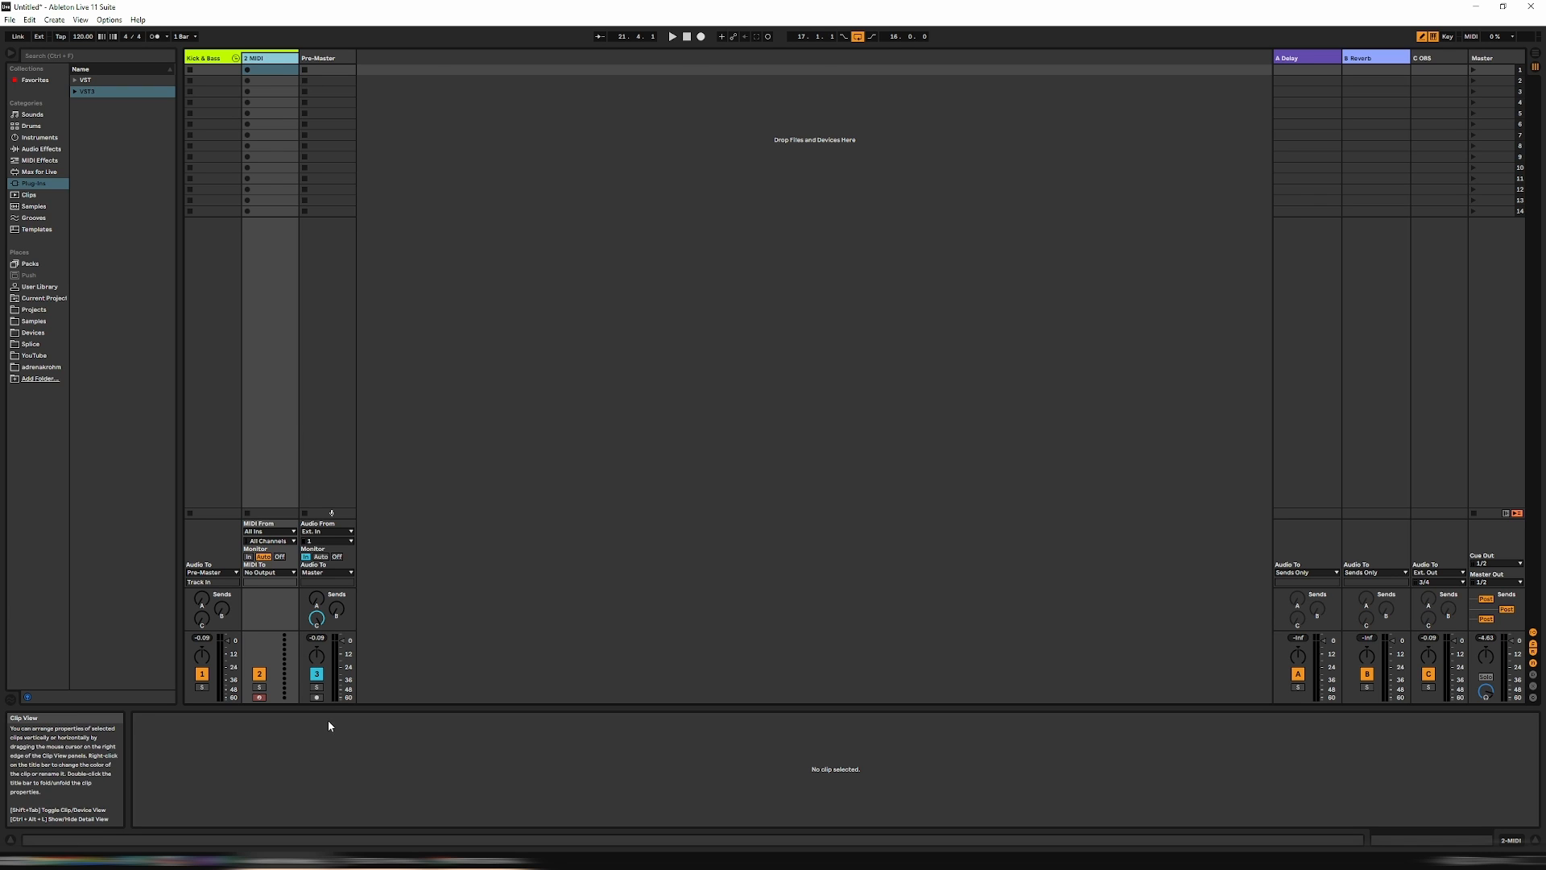
Step: Review the Kick & Bass group, the MIDI track, the Pre-Master track and its send C, the Master track, and the OBS return
{"action": "left_click", "coordinate": [218, 62]}
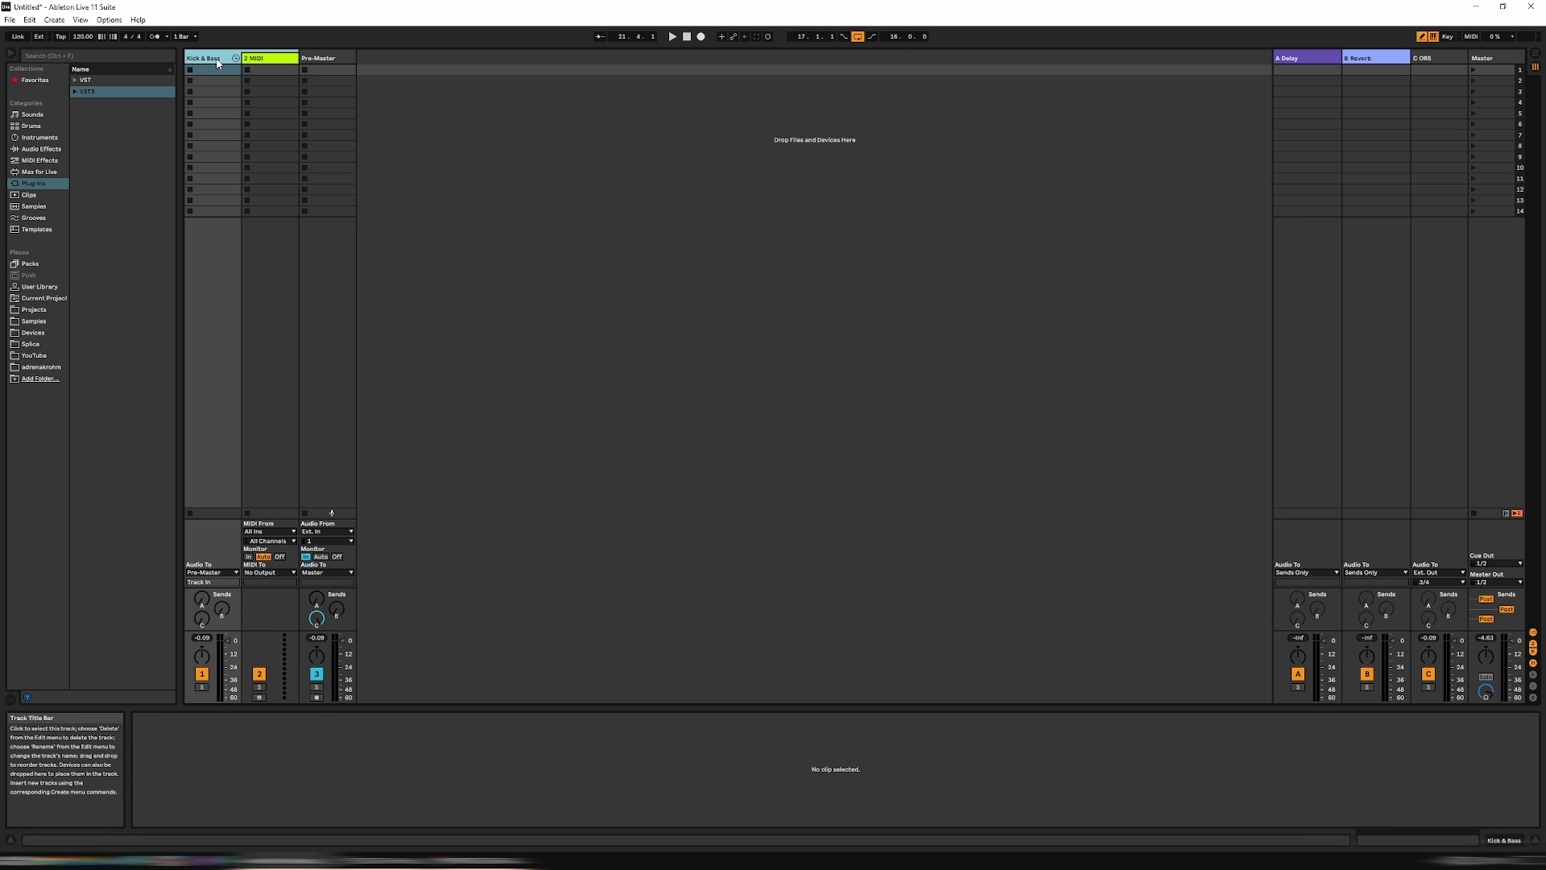
{"action": "left_click", "coordinate": [272, 60]}
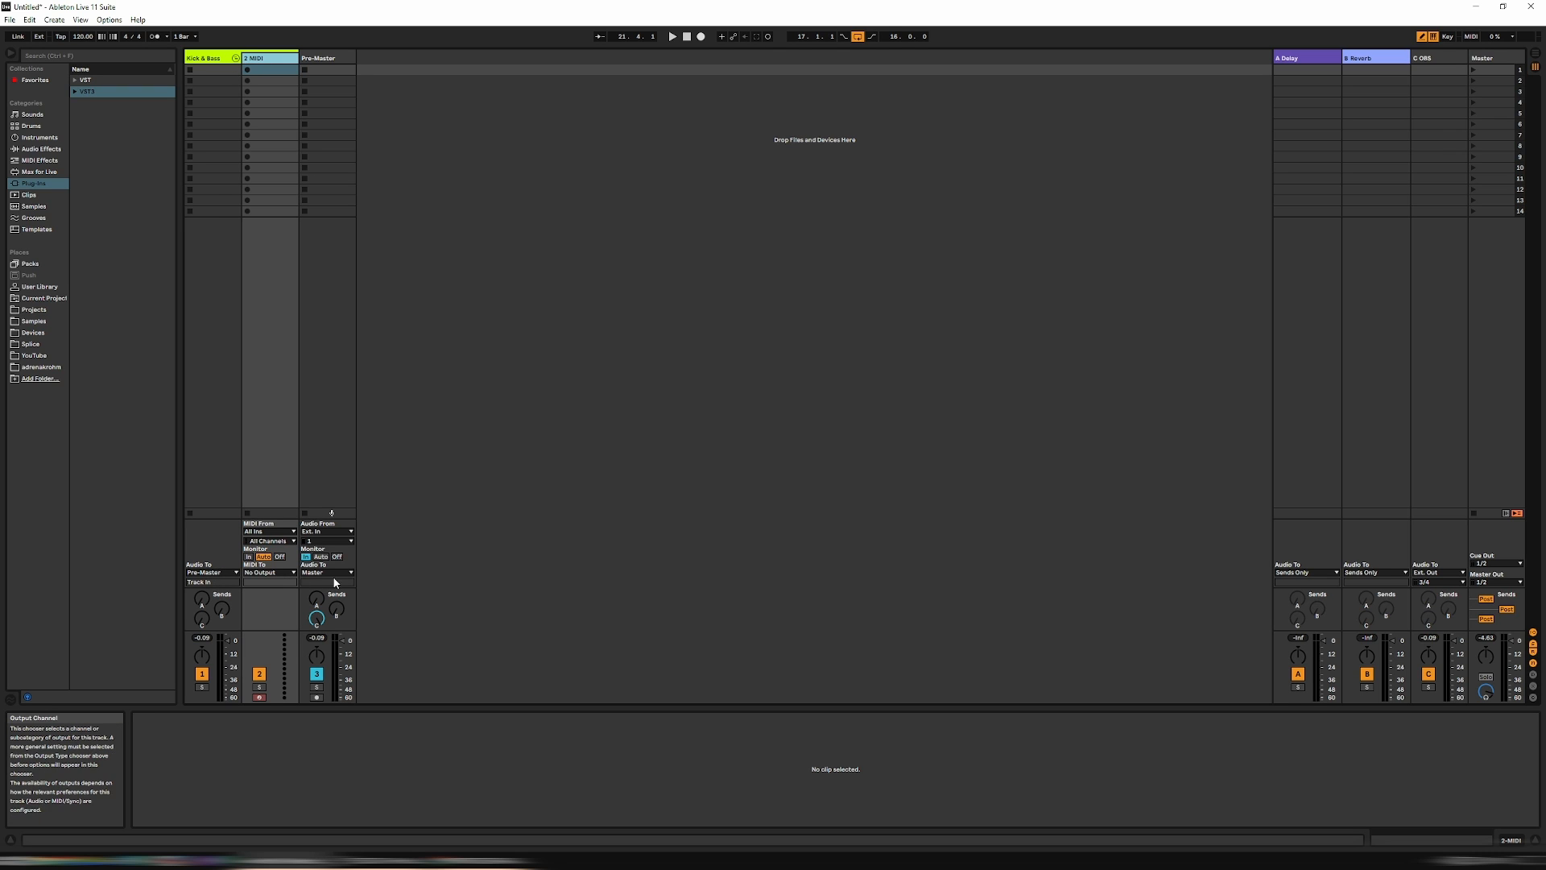
{"action": "left_click", "coordinate": [339, 62]}
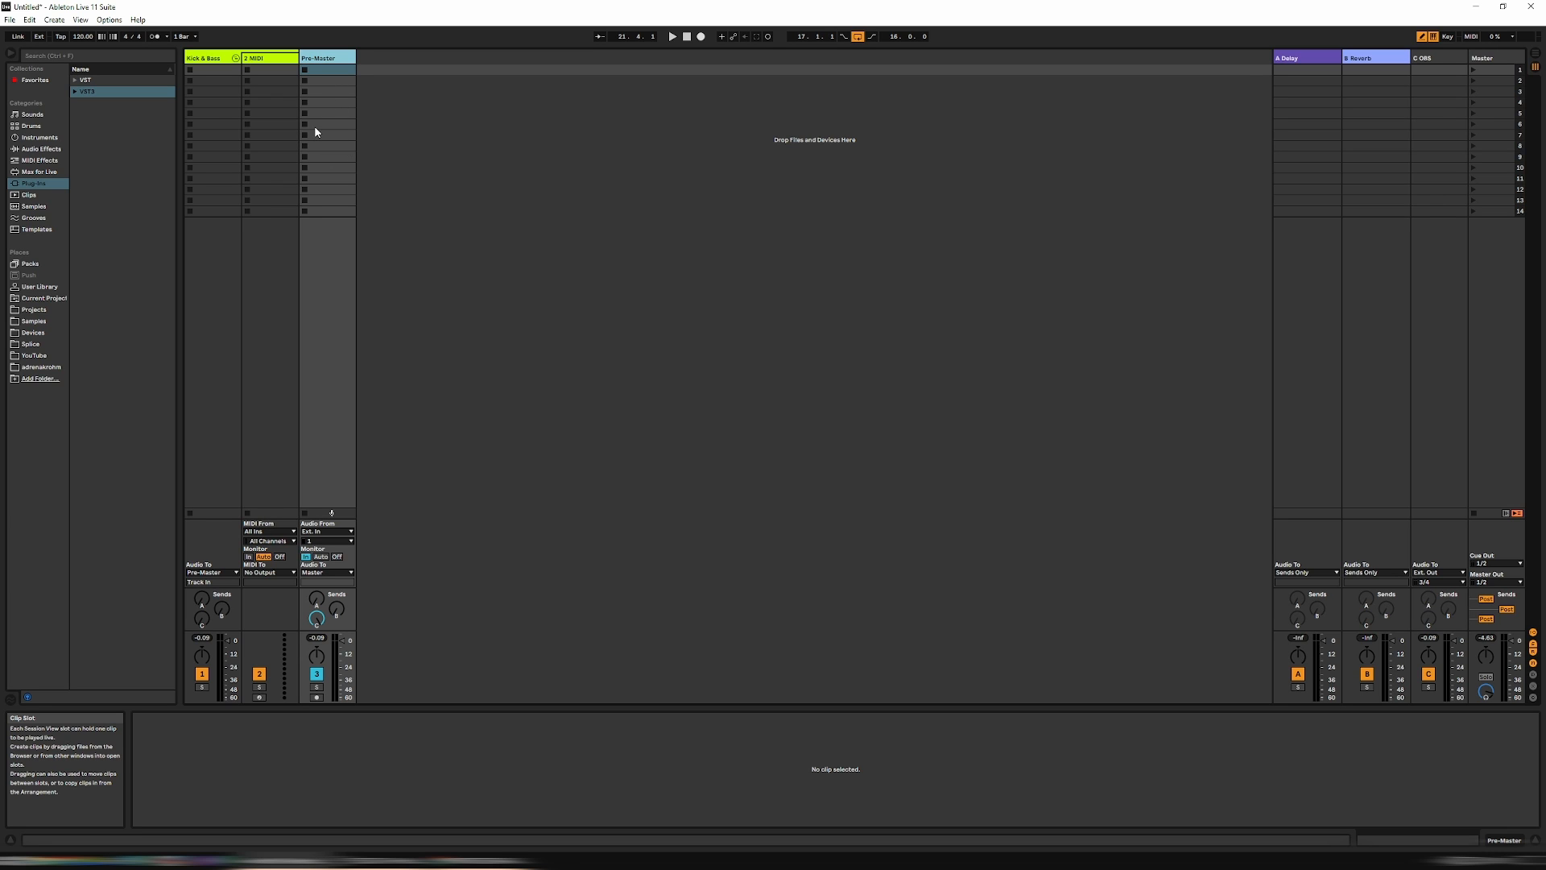
{"action": "left_click", "coordinate": [1495, 58]}
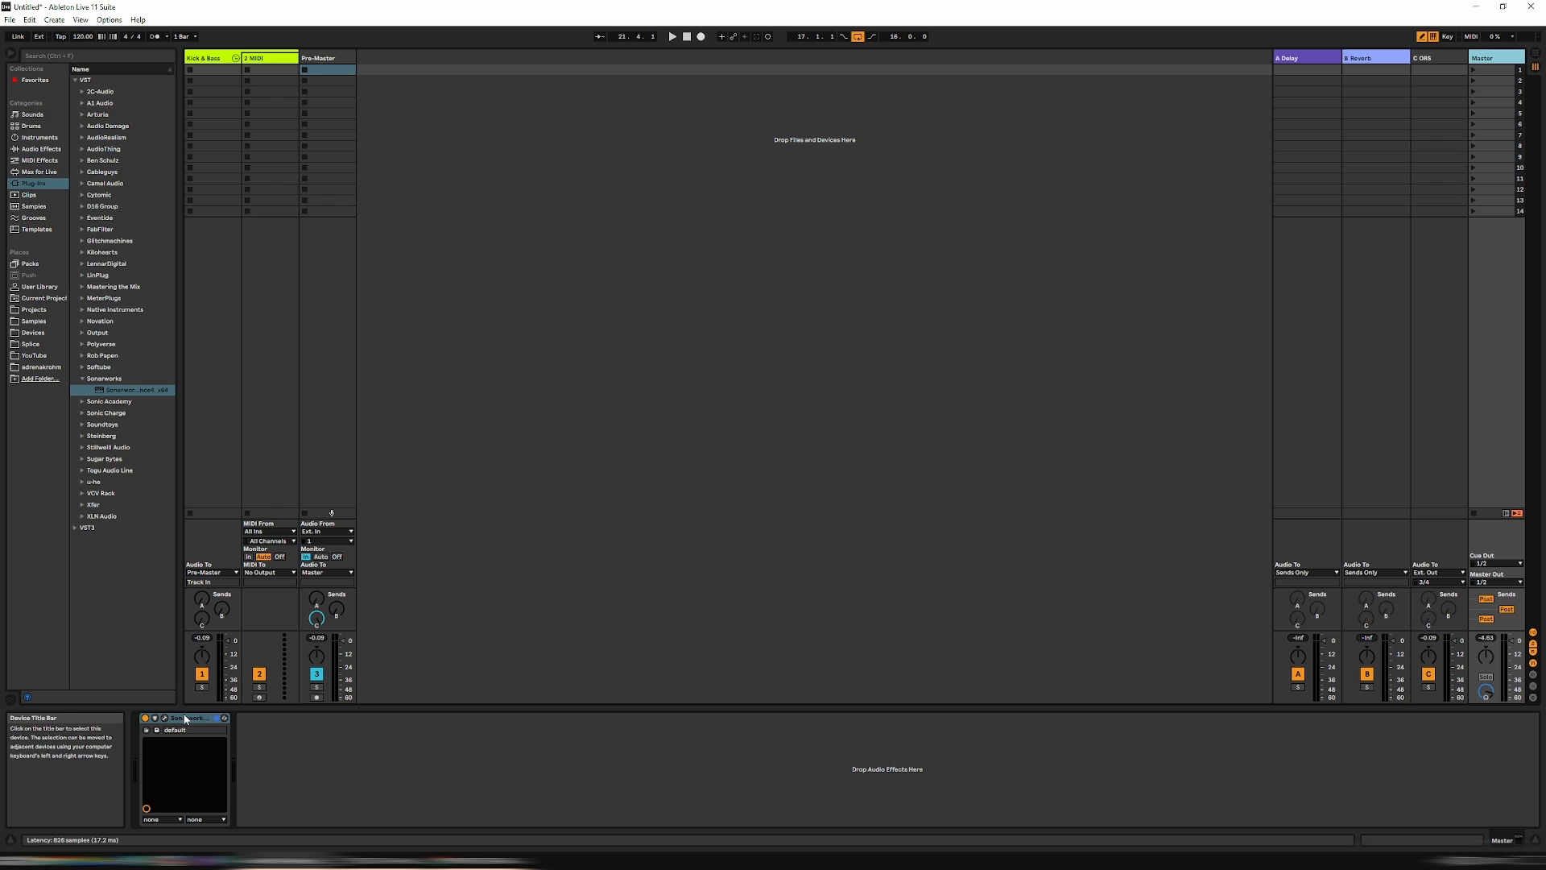
{"action": "left_click", "coordinate": [326, 58]}
{"action": "left_click", "coordinate": [316, 619]}
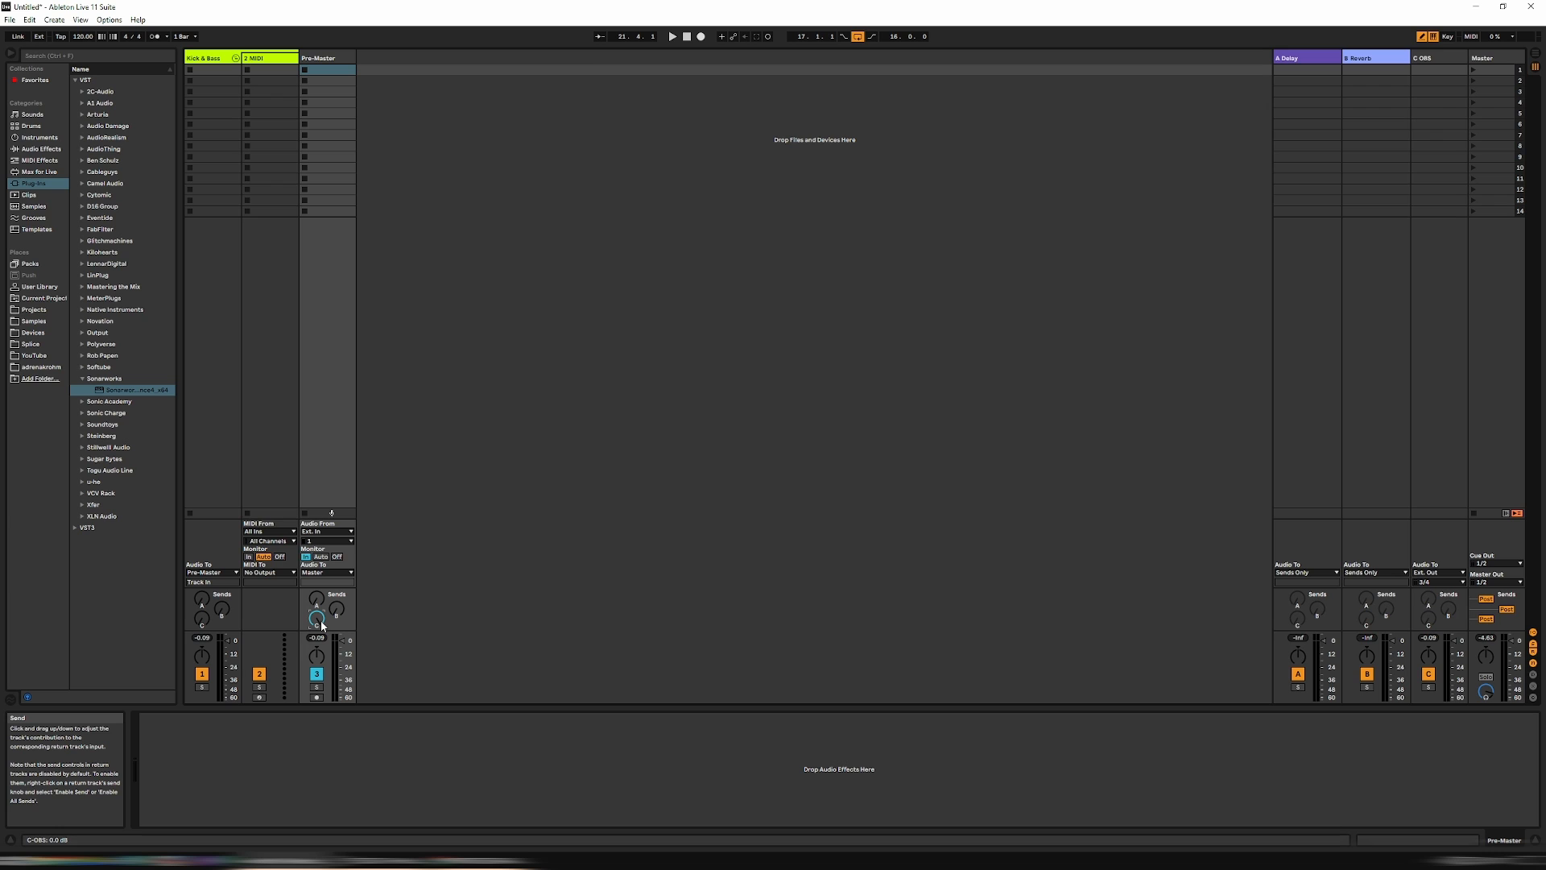
{"action": "left_click", "coordinate": [1444, 61]}
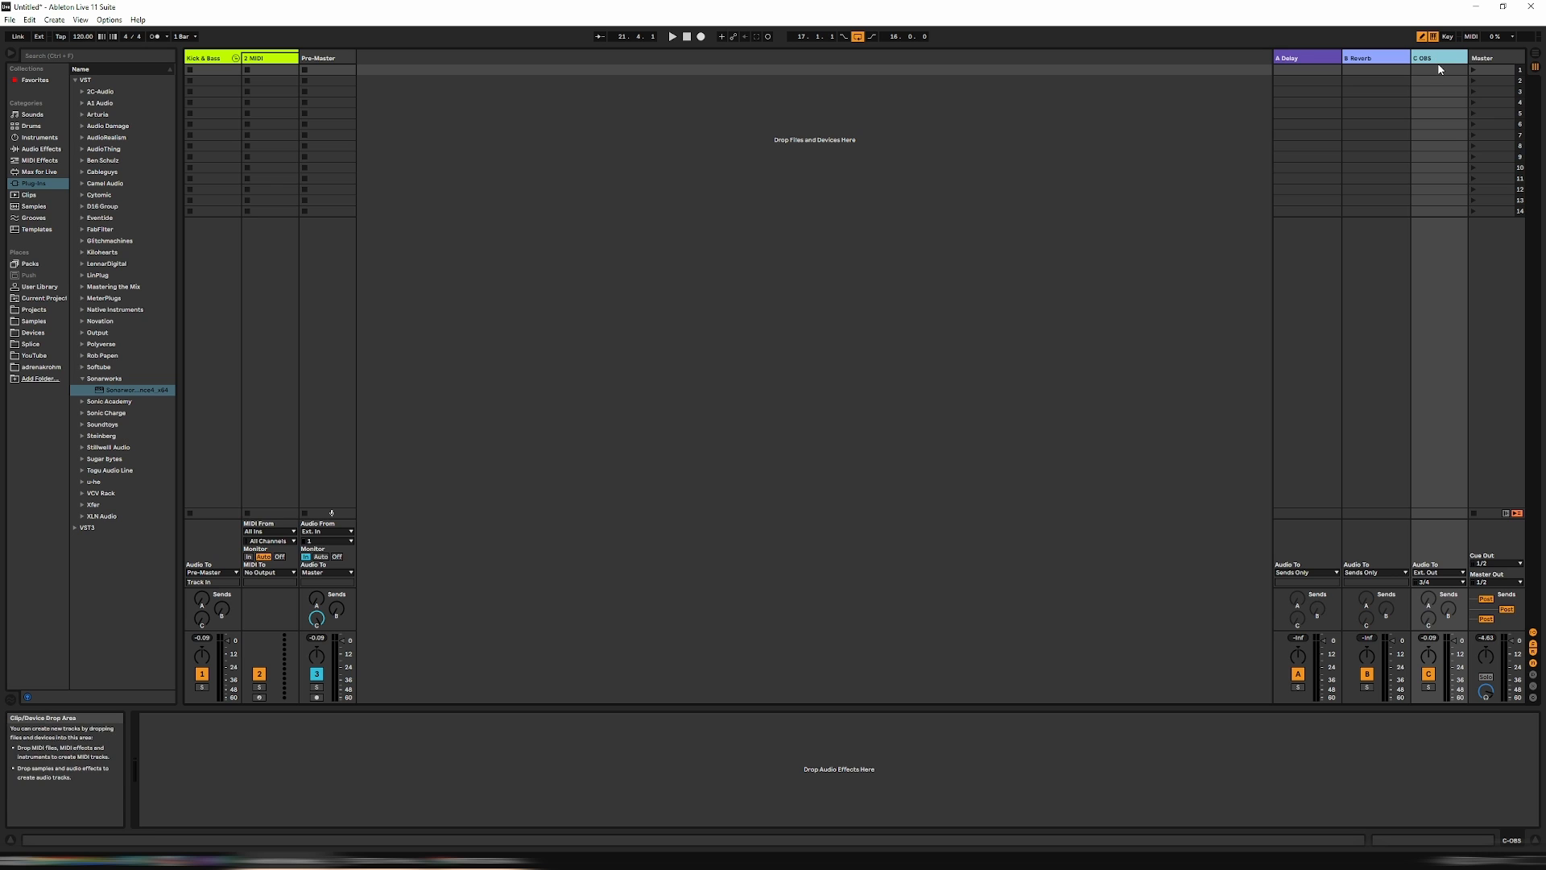
Step: Examine the effect devices on the Delay and Reverb return tracks
{"action": "left_click", "coordinate": [1320, 57]}
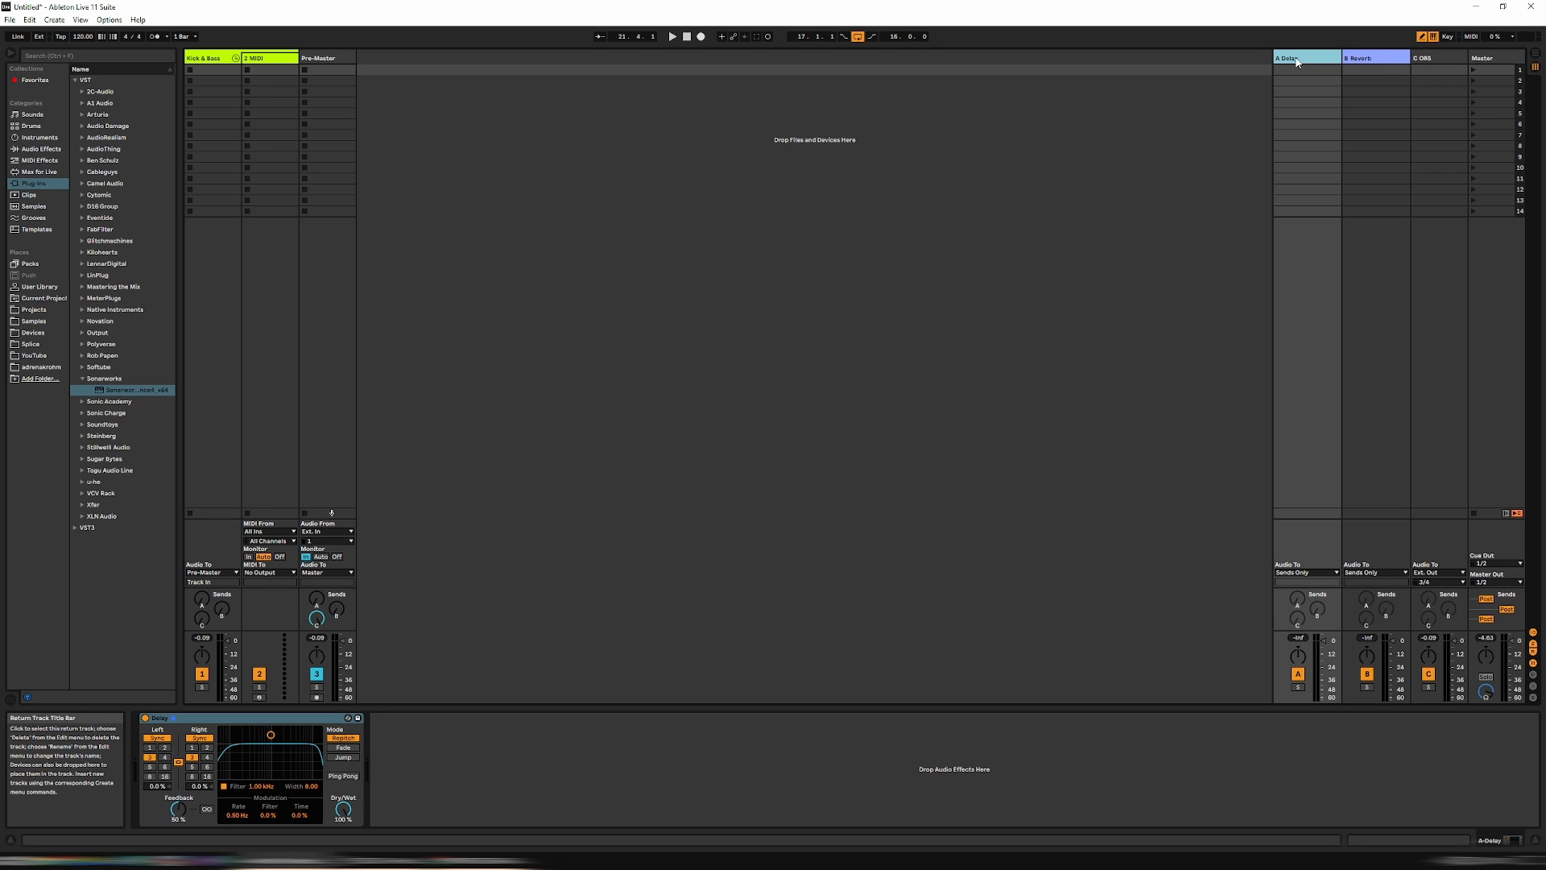
{"action": "left_click", "coordinate": [1364, 60]}
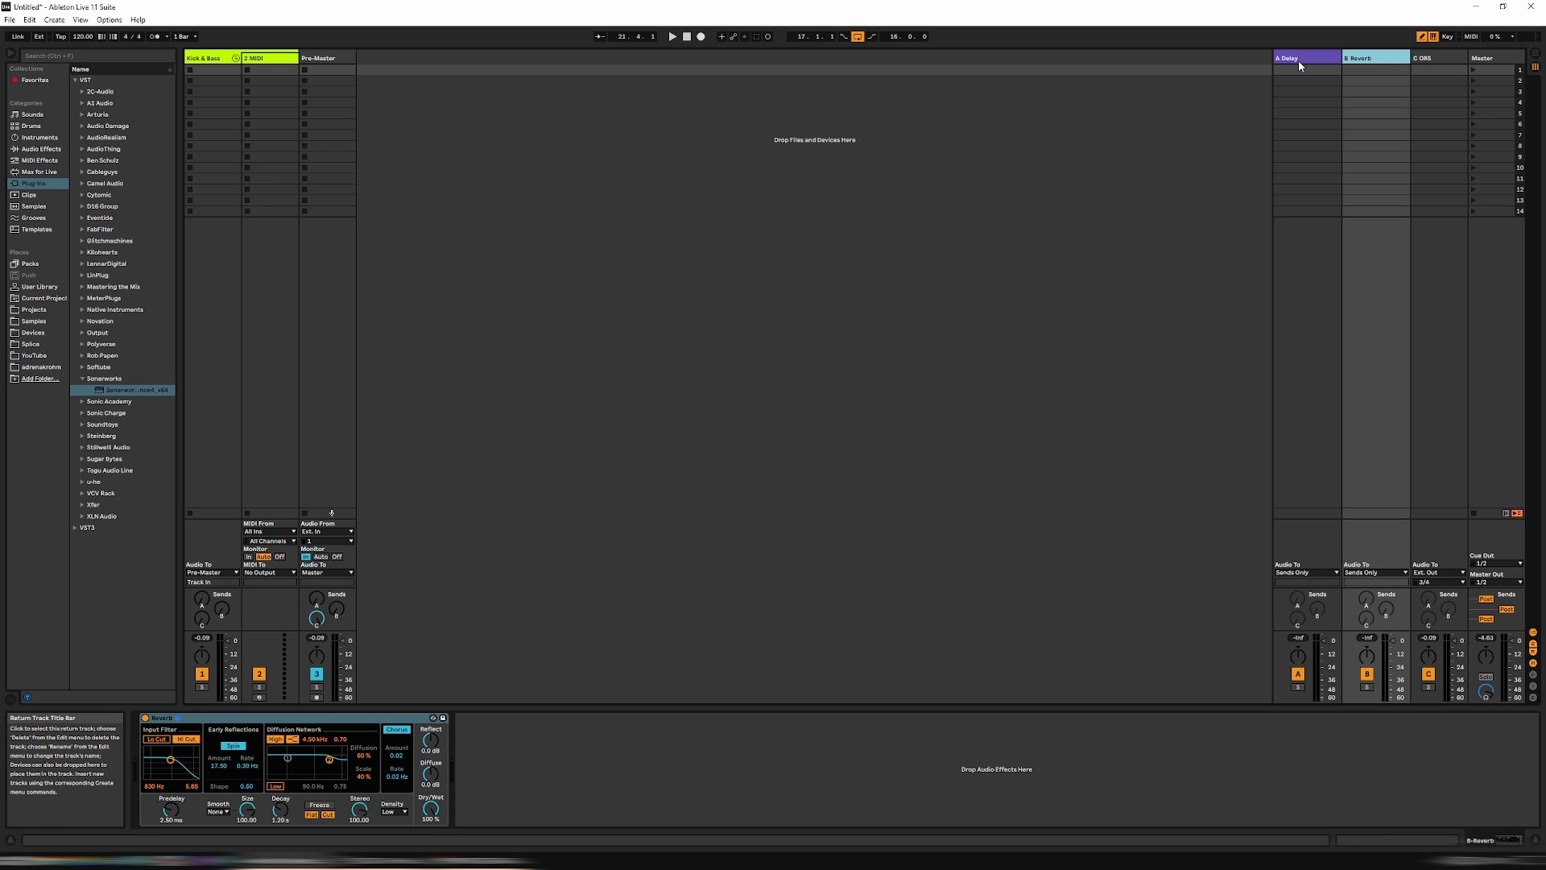
{"action": "left_click", "coordinate": [1304, 60]}
{"action": "left_click", "coordinate": [1385, 60]}
{"action": "left_click", "coordinate": [1298, 61]}
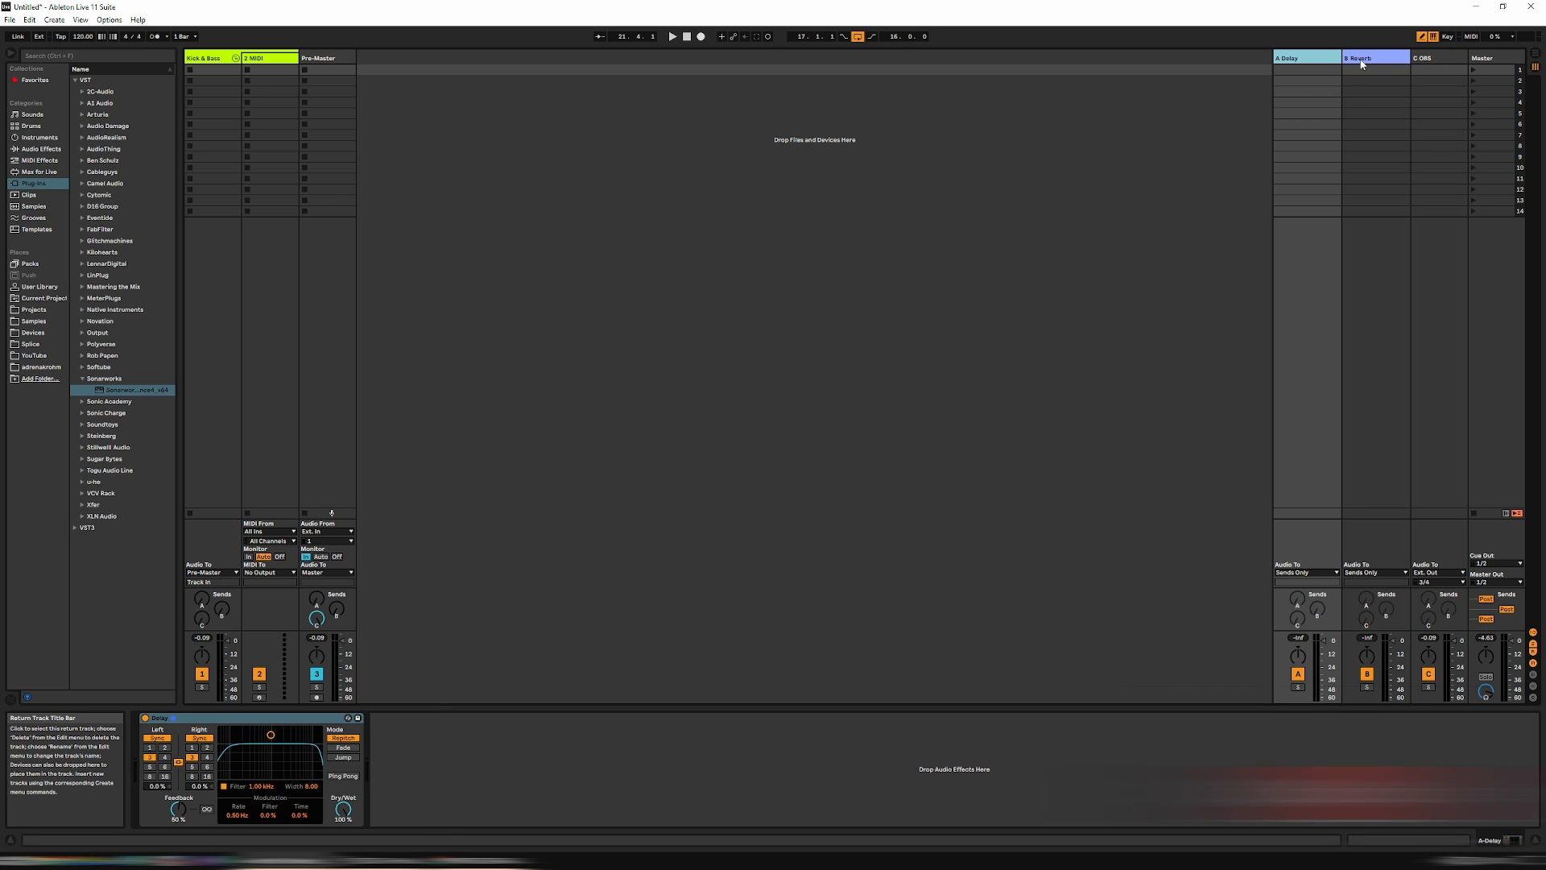
{"action": "left_click", "coordinate": [1360, 61]}
{"action": "left_click", "coordinate": [1307, 56]}
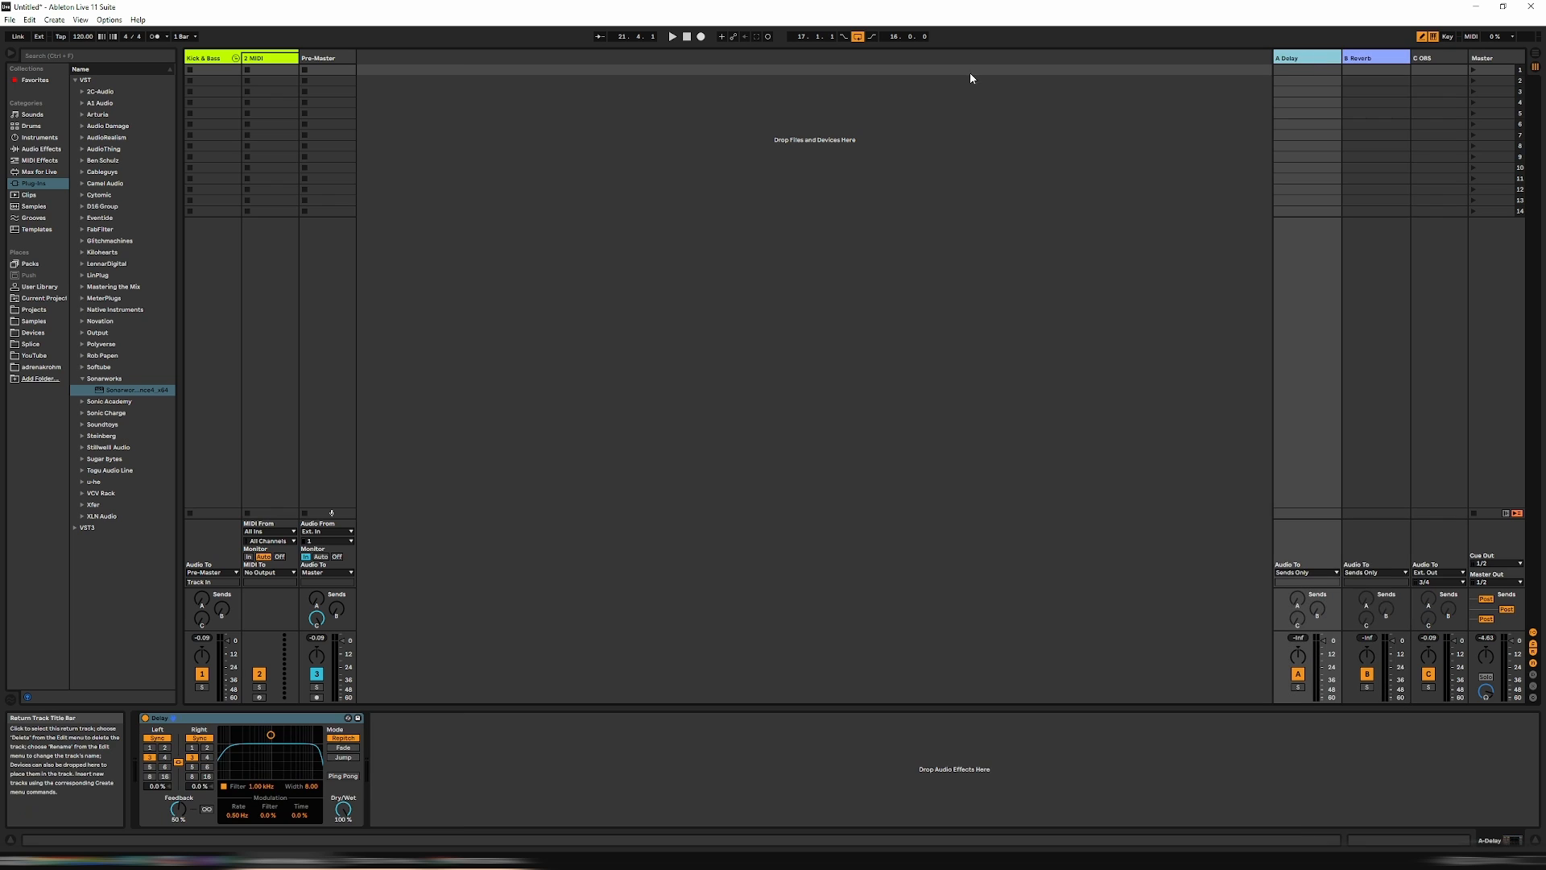
Step: Rename the MIDI track inside the Kick & Bass group as Kick
{"action": "left_click", "coordinate": [272, 61]}
{"action": "right_click", "coordinate": [270, 62]}
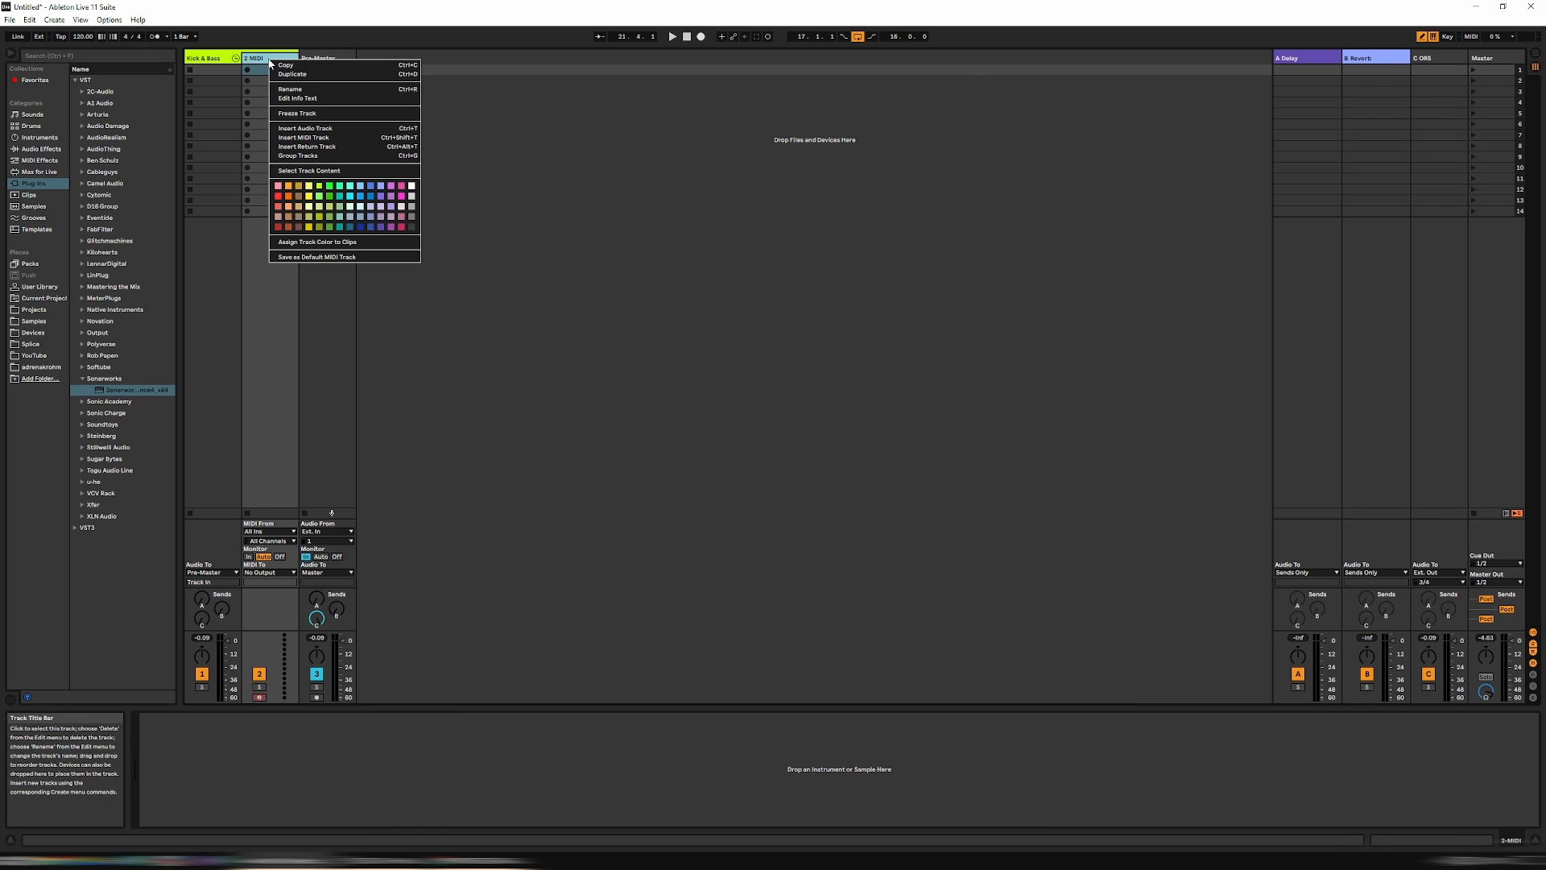
{"action": "left_click", "coordinate": [340, 88]}
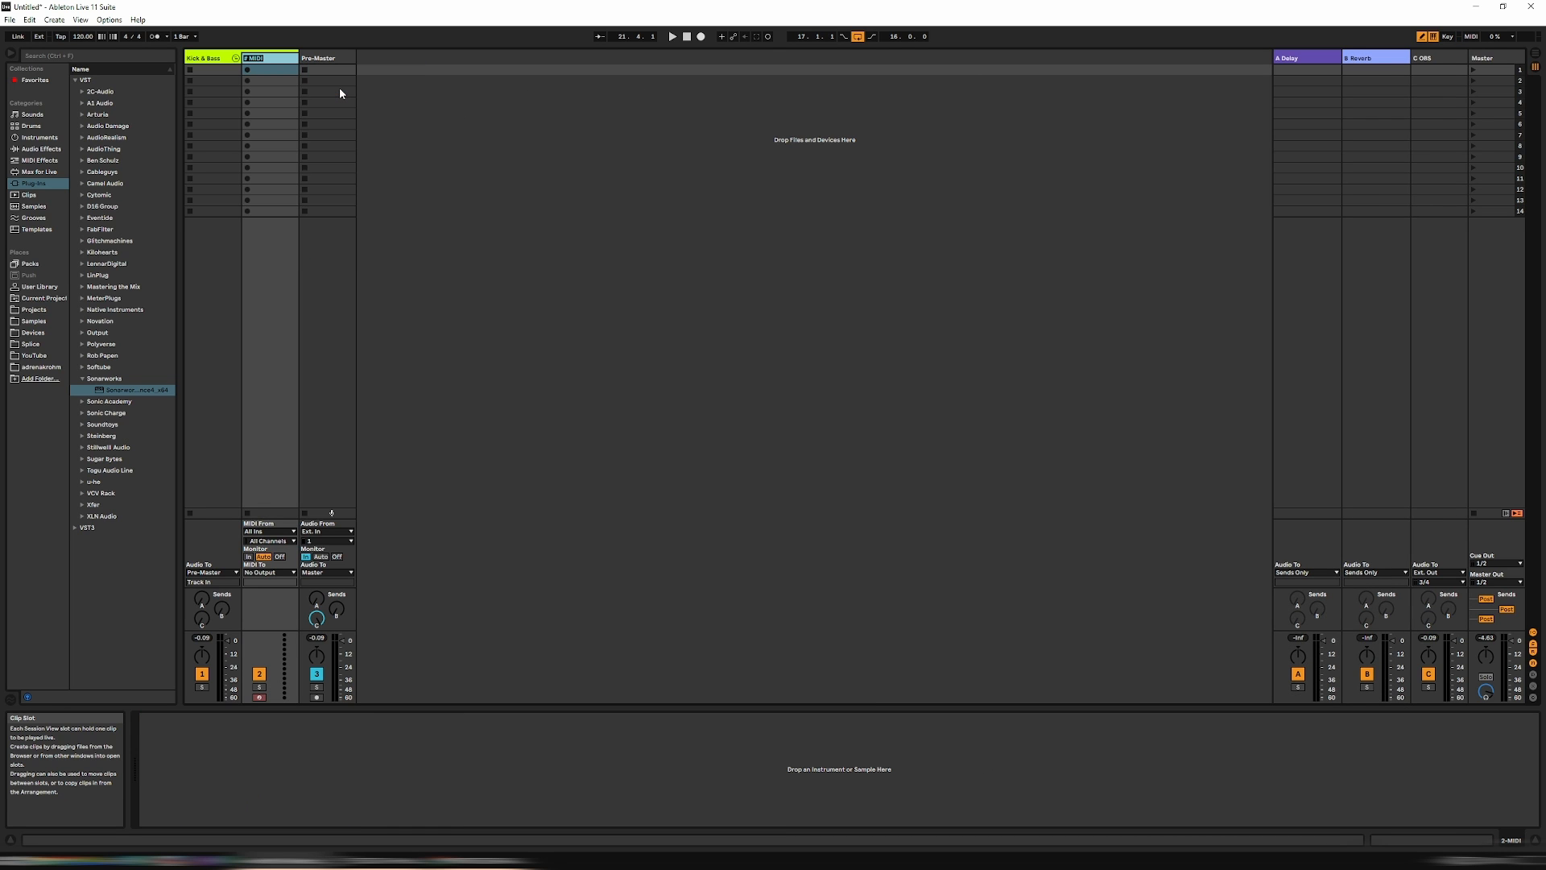
{"action": "type", "text": "Kick"}
{"action": "key", "text": "Return"}
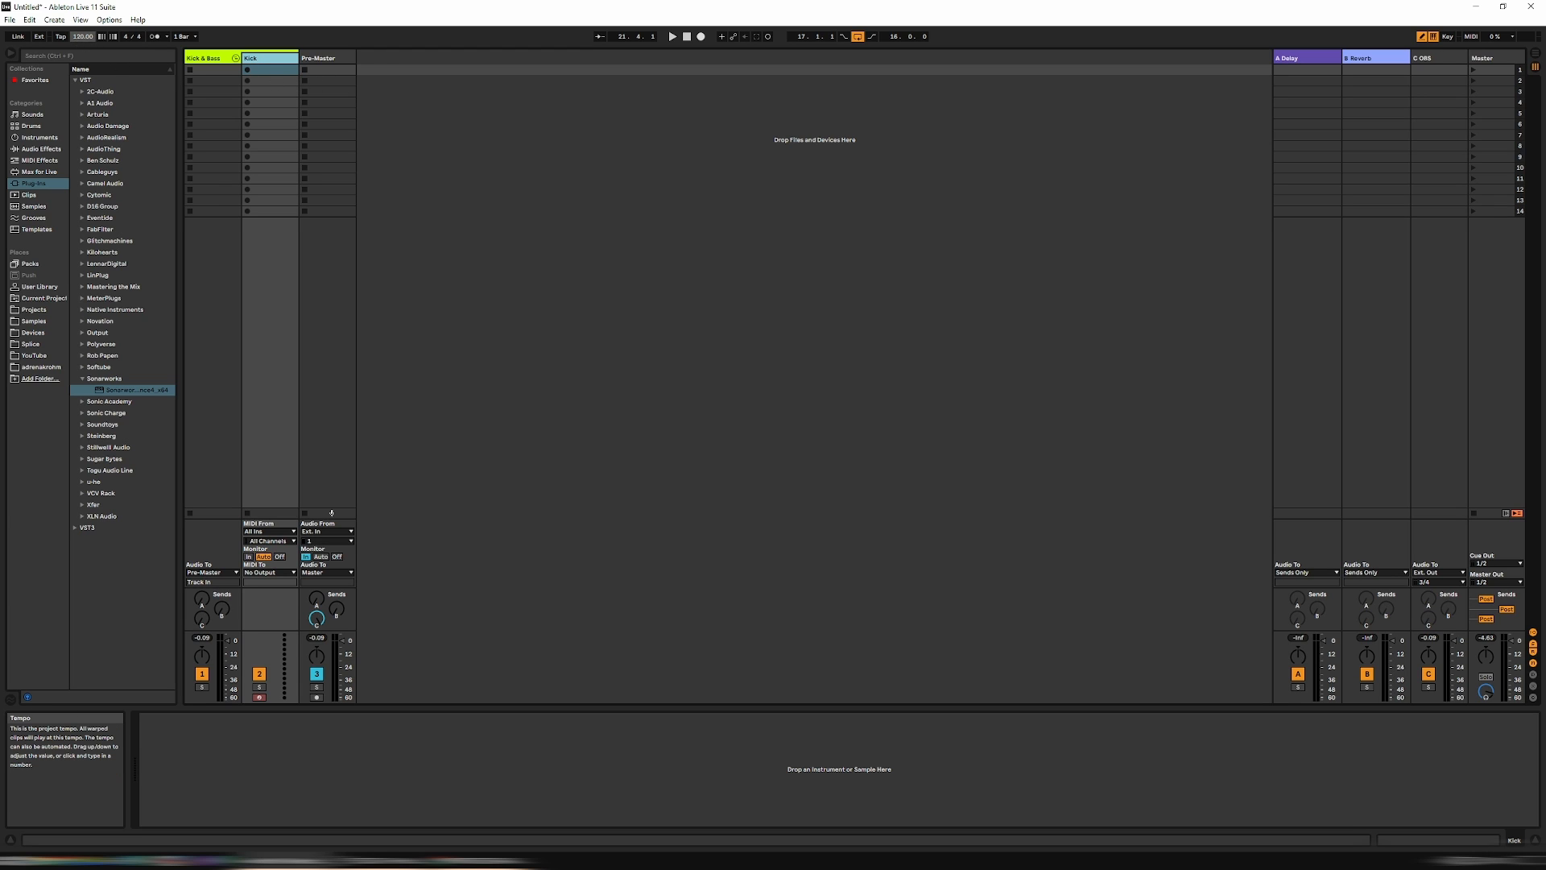
Step: Set the project tempo to 150 BPM
{"action": "left_click", "coordinate": [83, 38]}
{"action": "type", "text": "3"}
{"action": "key", "text": "Return"}
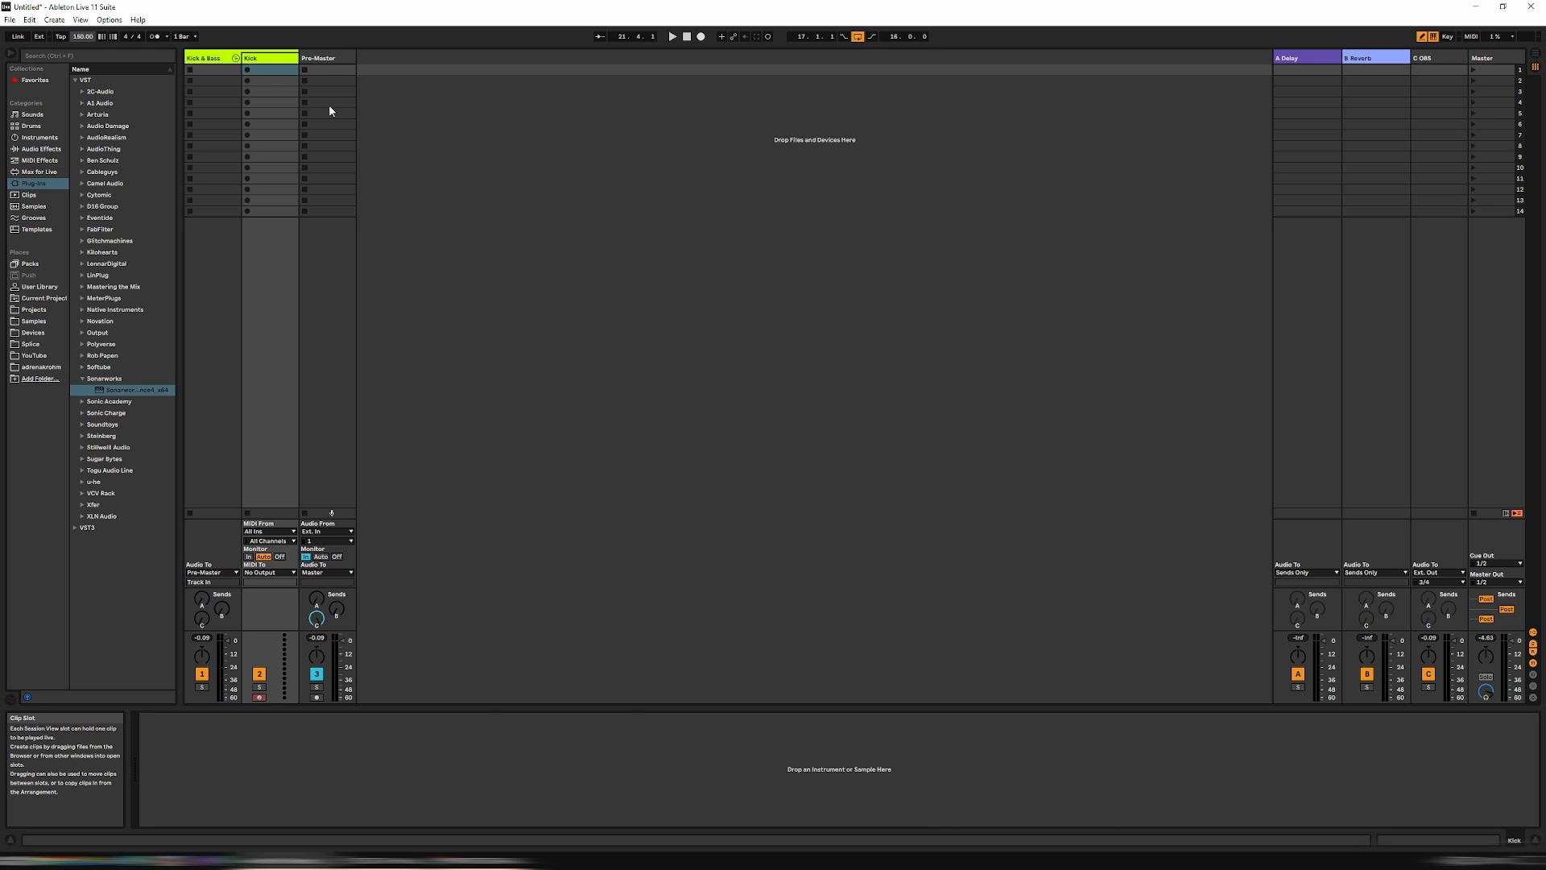
Step: Insert an empty MIDI clip in the Kick track's first slot and enlarge the note editor
{"action": "key", "text": "ctrl+shift+m"}
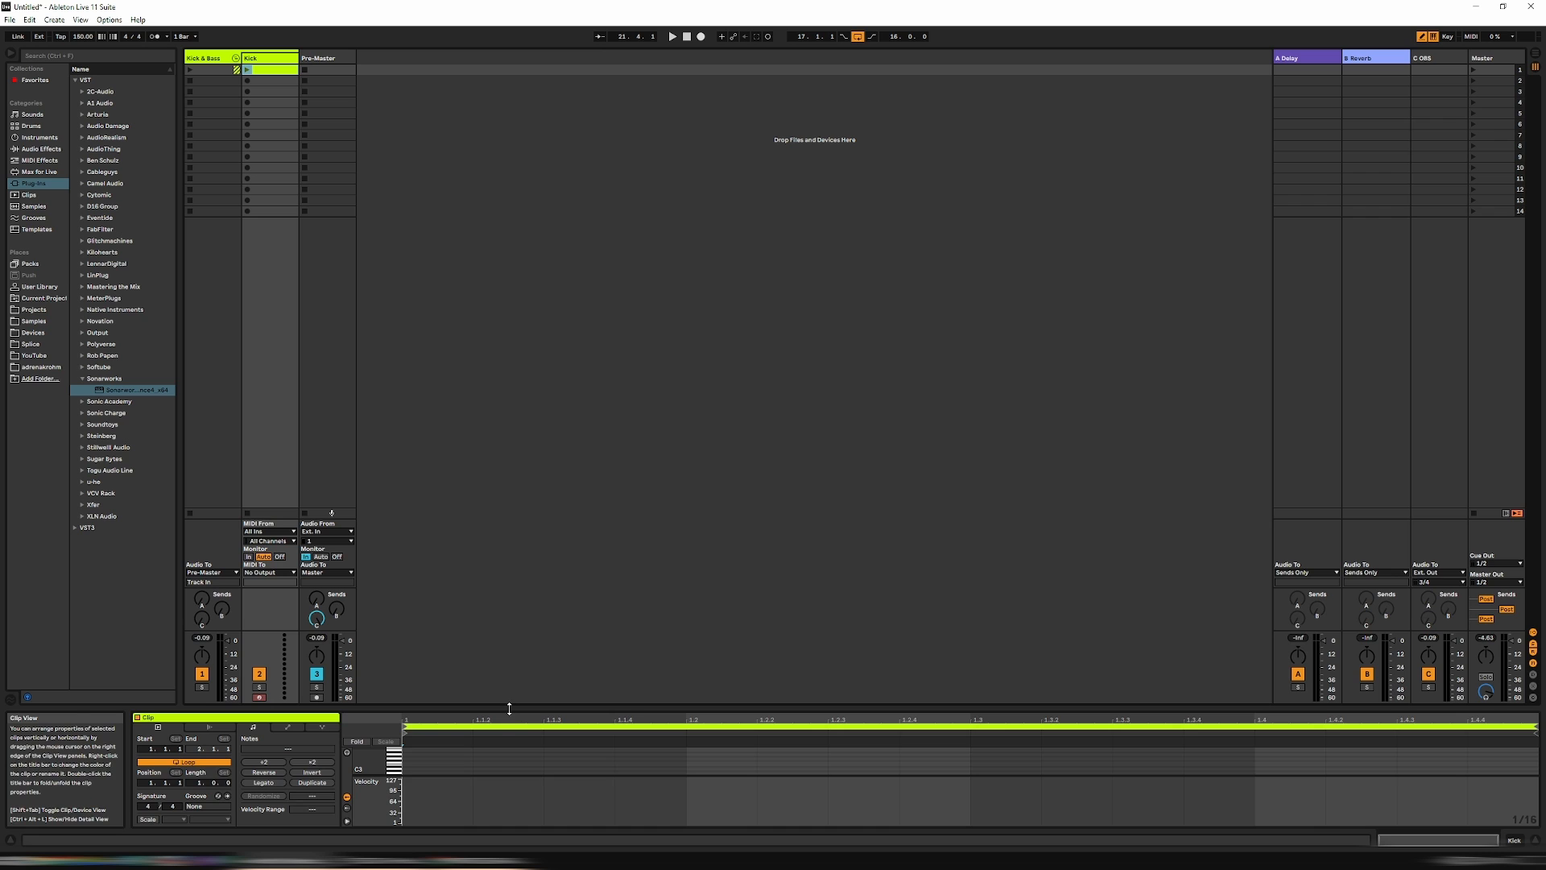
{"action": "left_click_drag", "start_coordinate": [509, 708], "coordinate": [529, 371]}
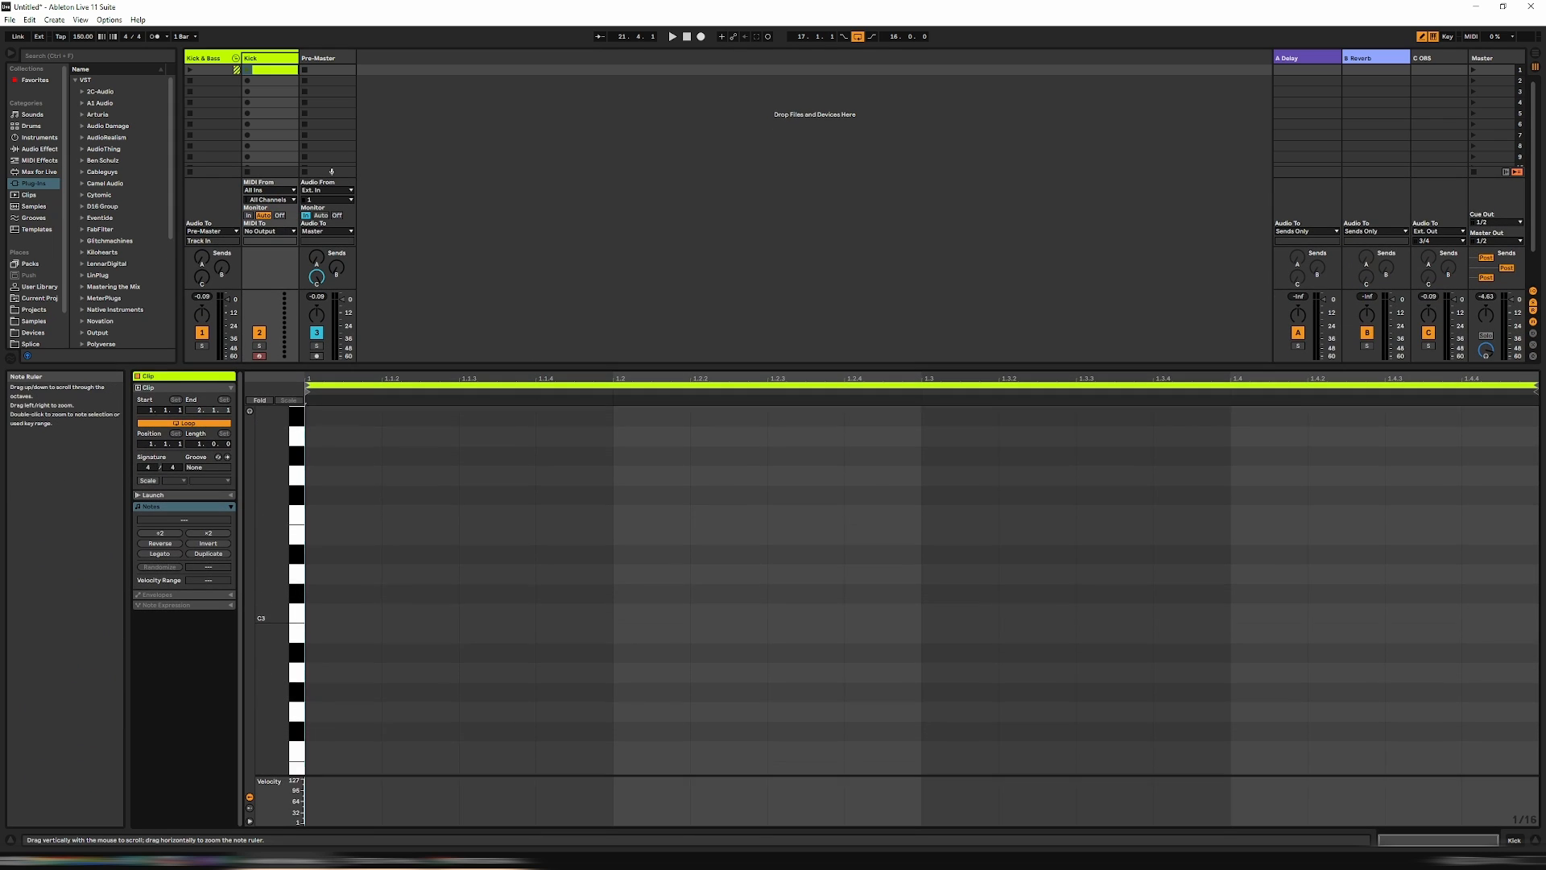
{"action": "left_click_drag", "start_coordinate": [271, 598], "coordinate": [294, 598]}
Step: Add an eighth-note C#3 at the start of the clip and set the fixed grid to 1/8
{"action": "left_click", "coordinate": [346, 593]}
{"action": "key", "text": "b"}
{"action": "key", "text": "shift+Right"}
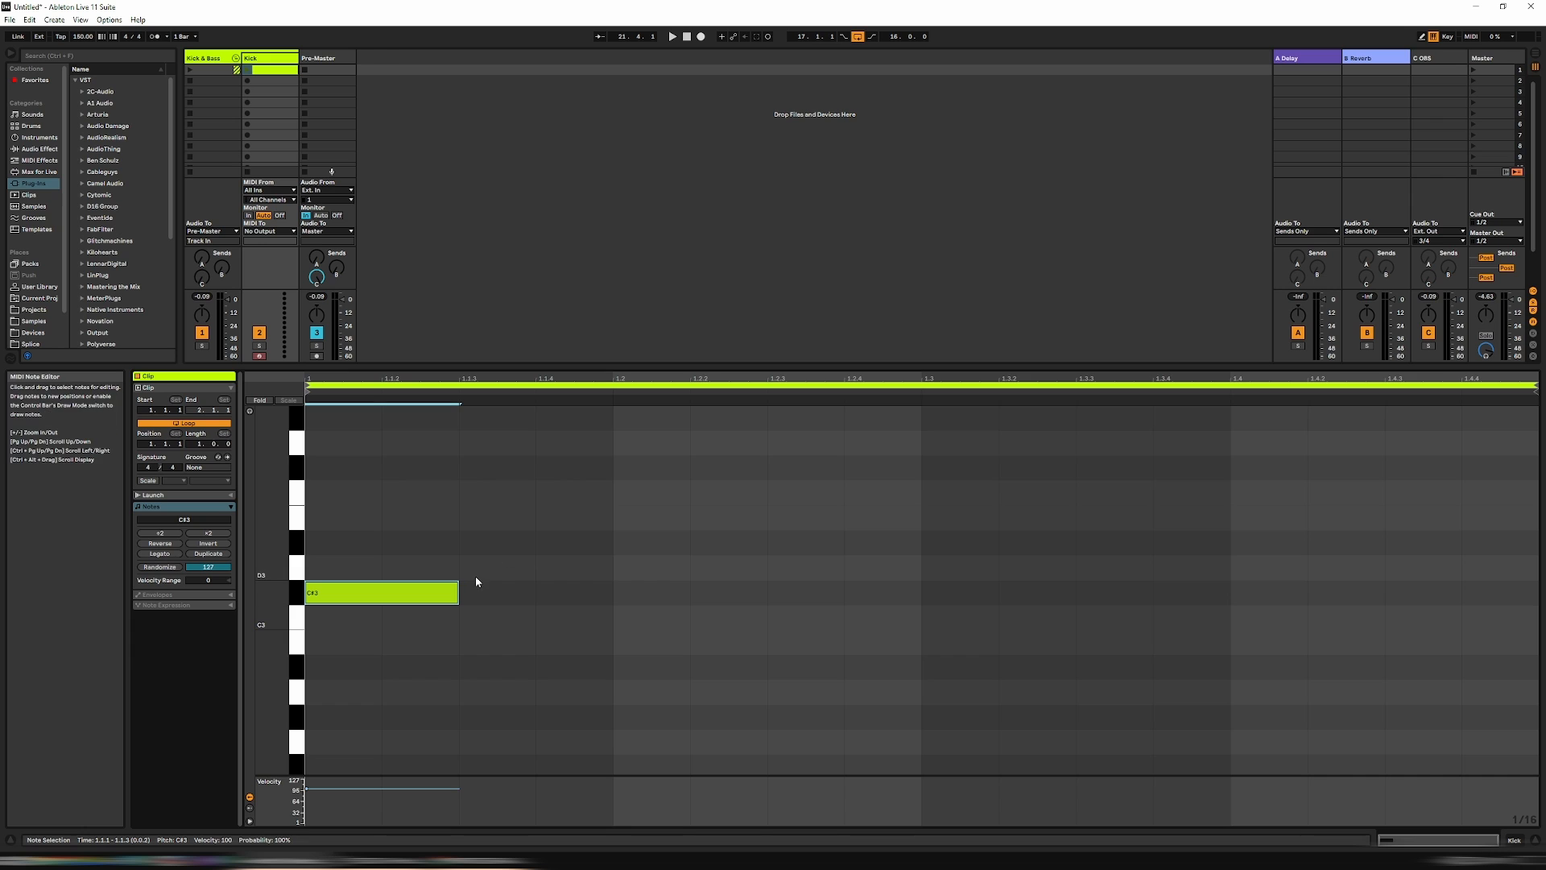
{"action": "right_click", "coordinate": [1517, 821]}
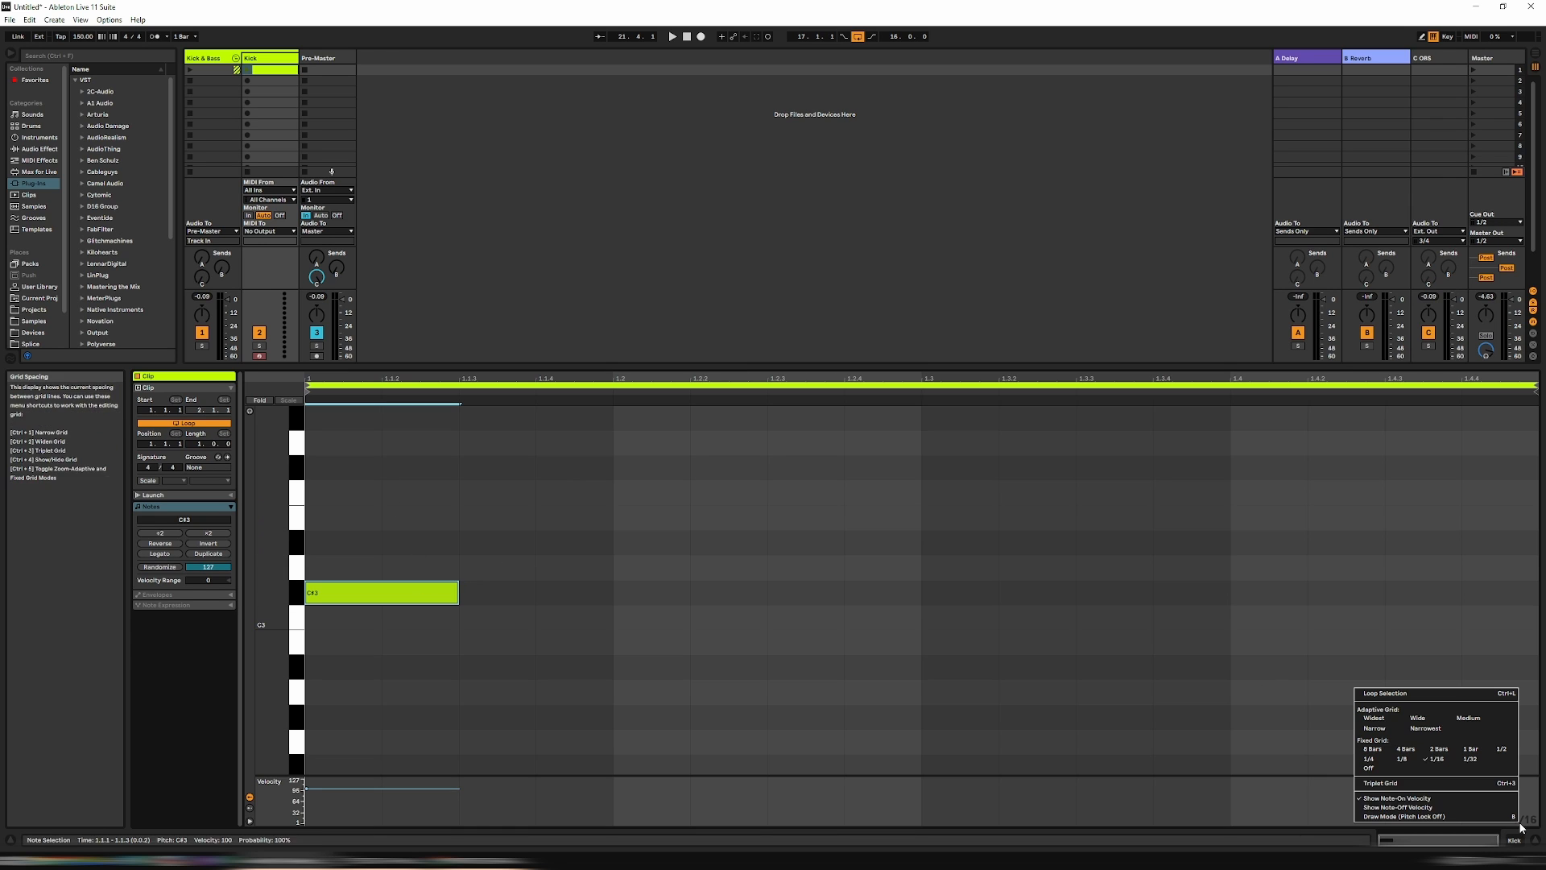
{"action": "left_click", "coordinate": [1405, 761]}
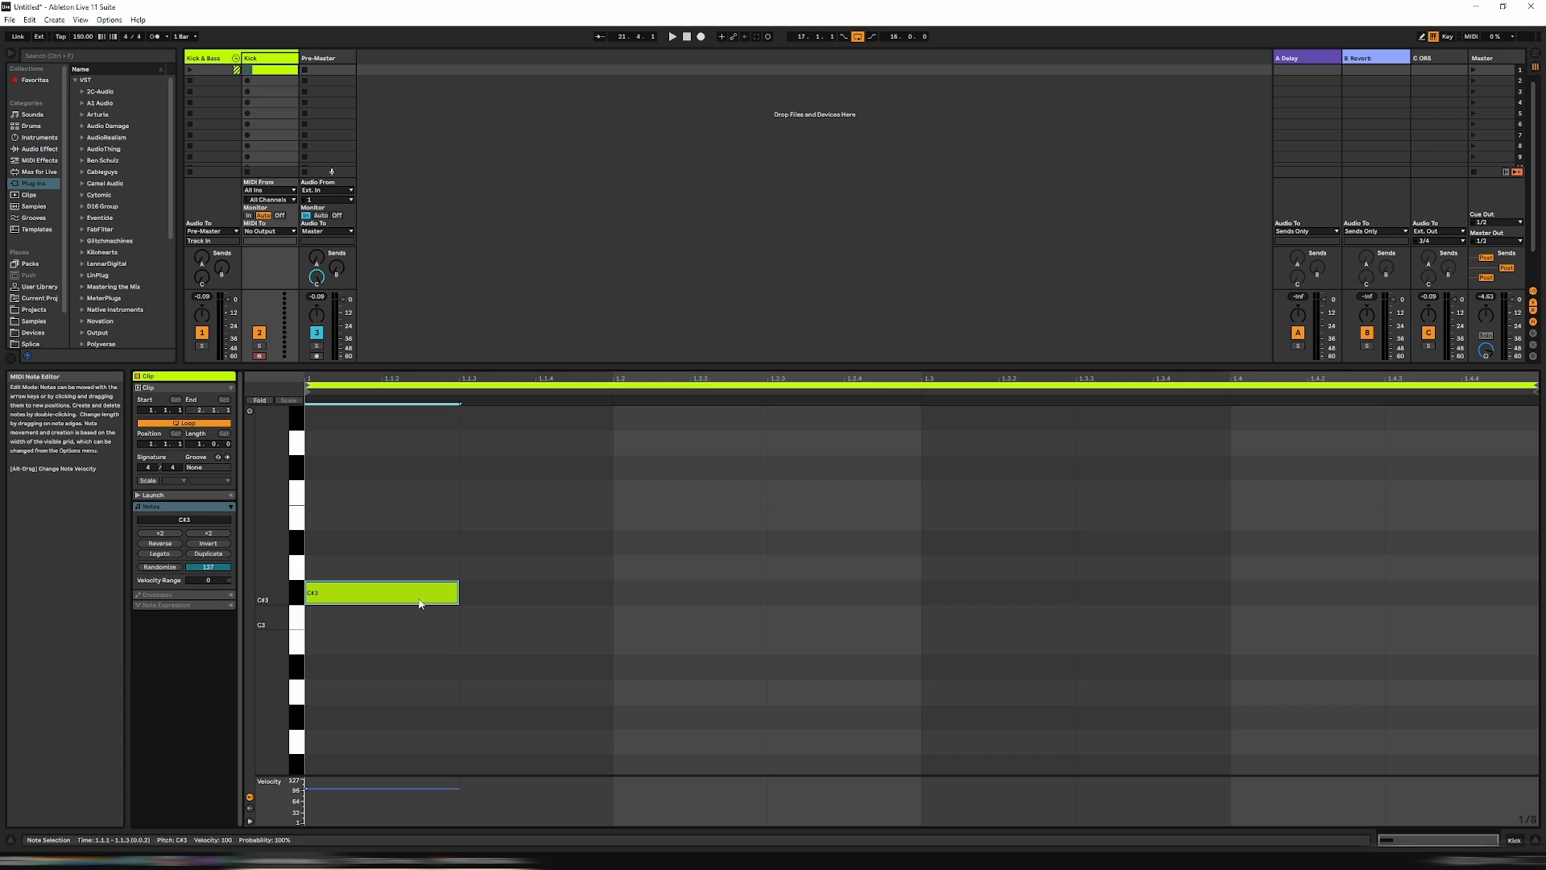
Step: Transpose the clip's single note to F#0
{"action": "key", "text": "Up"}
{"action": "key", "text": "Up"}
{"action": "key", "text": "Up"}
{"action": "key", "text": "Up"}
{"action": "key", "text": "Up"}
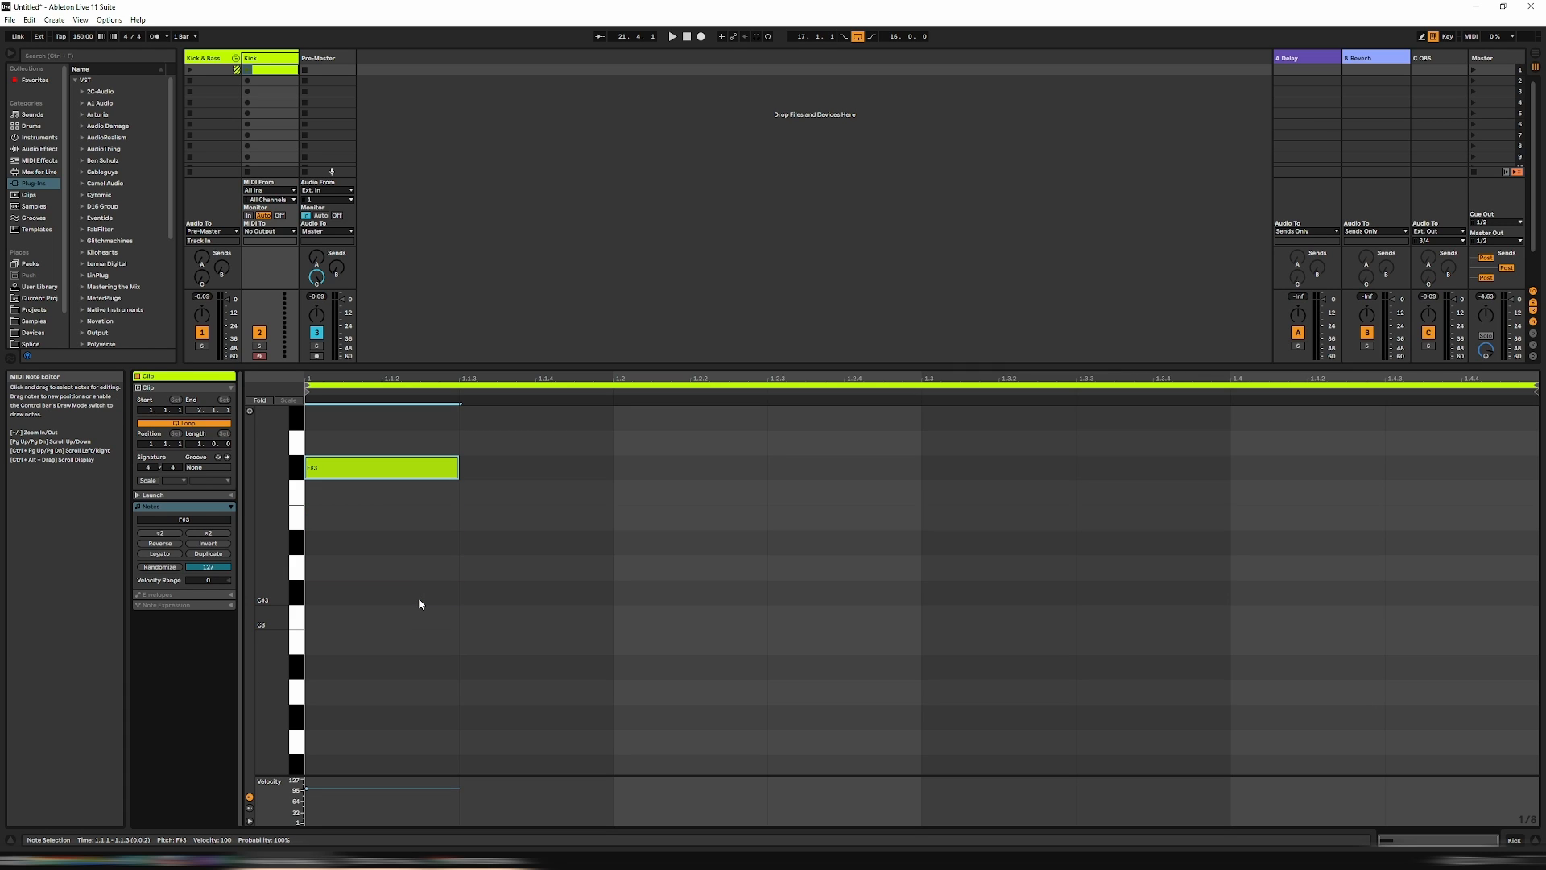
{"action": "key", "text": "shift+Down"}
{"action": "key", "text": "shift+Down"}
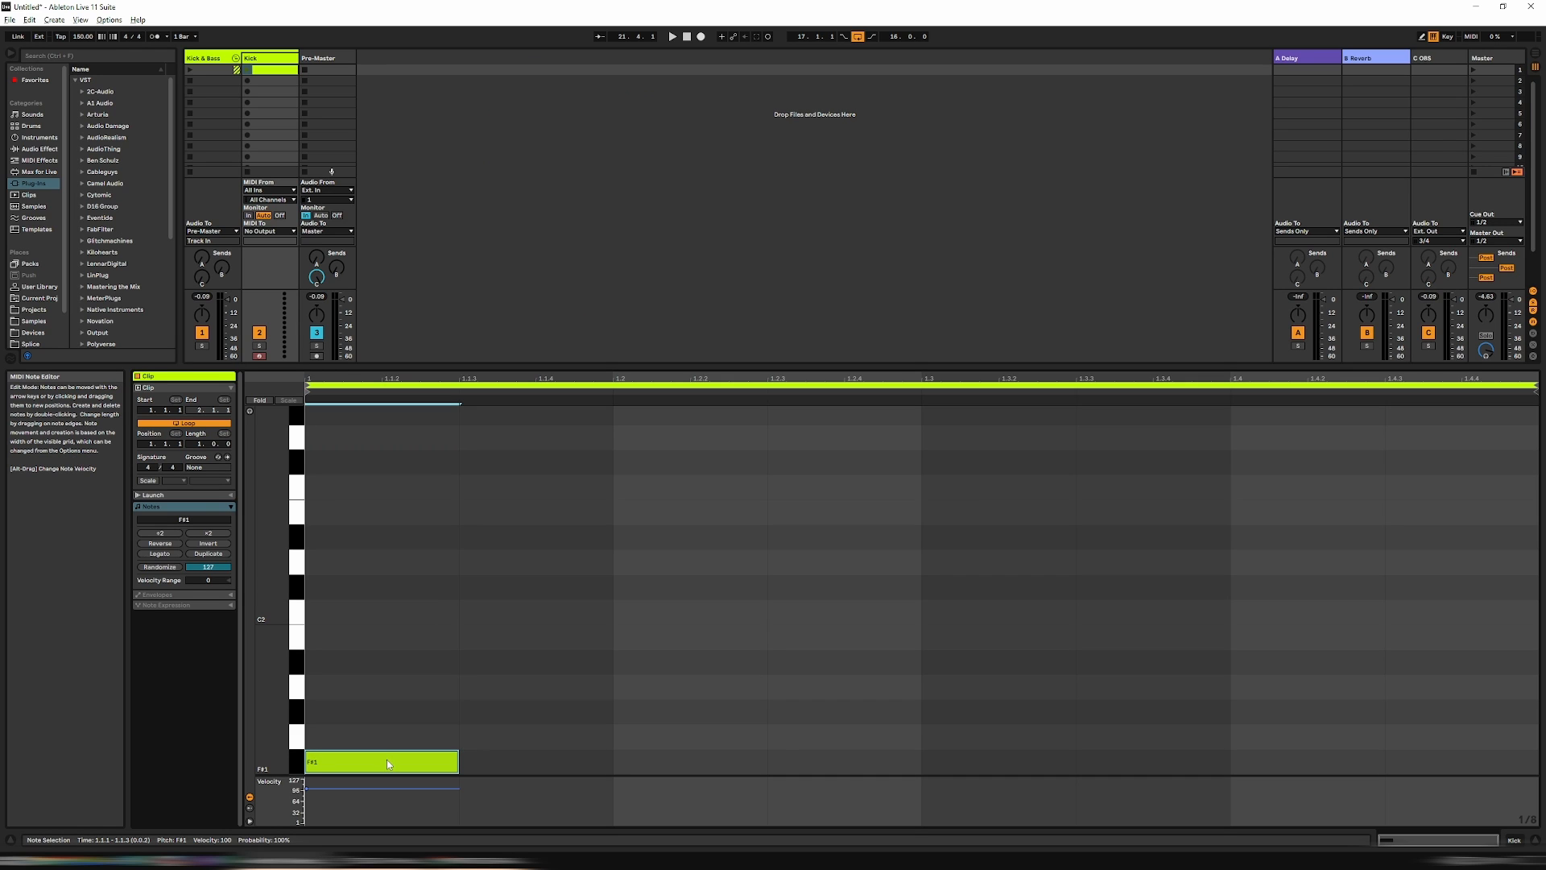
Step: Duplicate the F#0 note onto beats 2, 3 and 4 of the bar, and test playback of the first scene
{"action": "key", "text": "ctrl+d"}
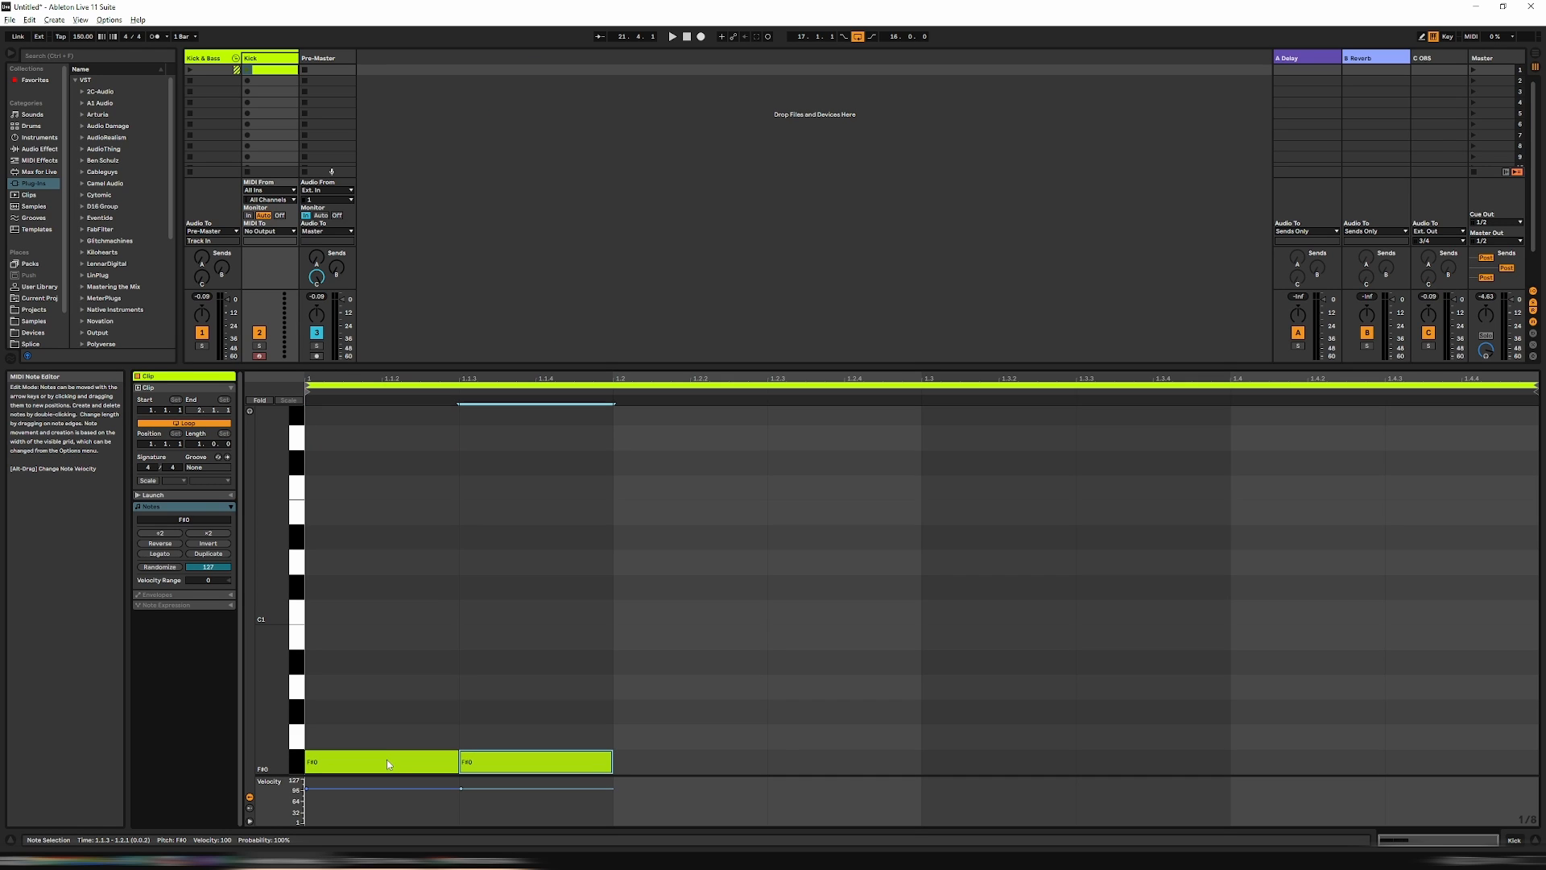
{"action": "key", "text": "ctrl+d"}
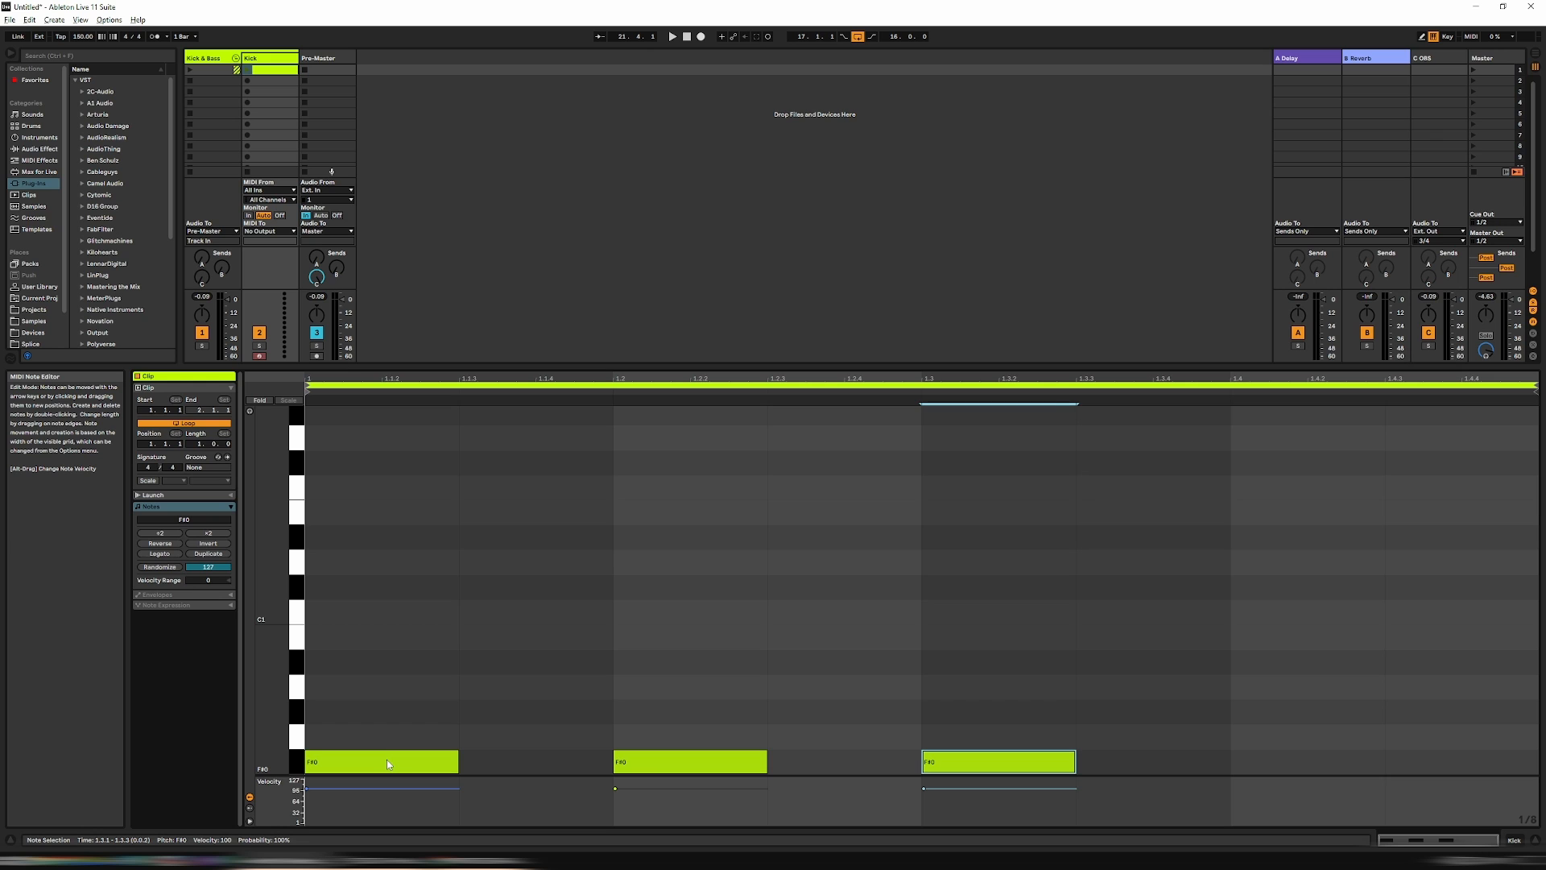
{"action": "key", "text": "ctrl+d"}
{"action": "key", "text": "Right"}
{"action": "key", "text": "Right"}
{"action": "key", "text": "Left"}
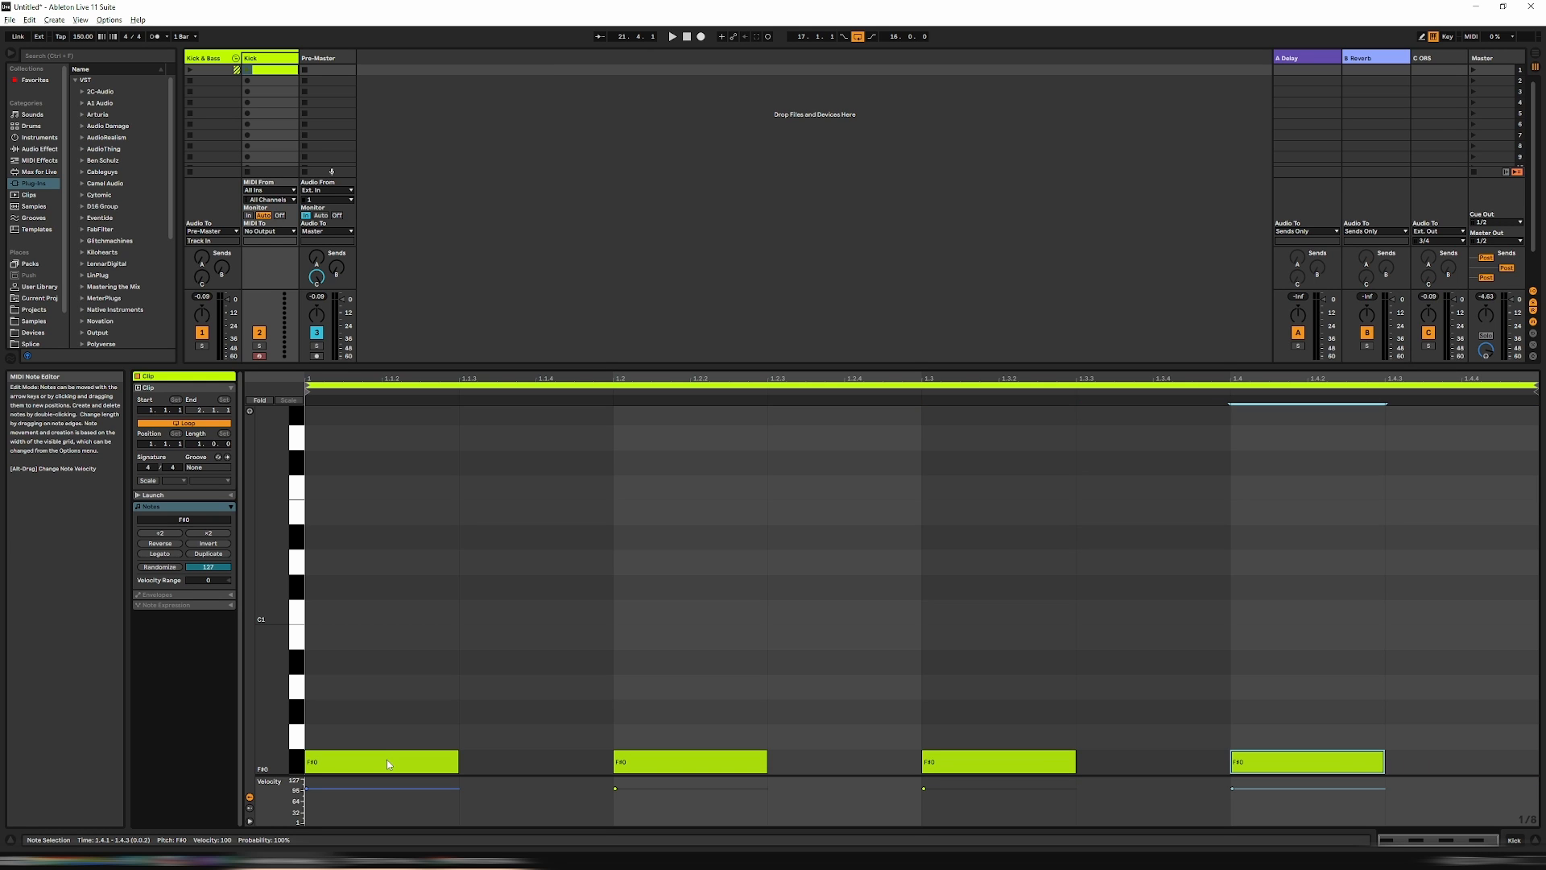
{"action": "left_click", "coordinate": [1474, 70]}
{"action": "key", "text": "space"}
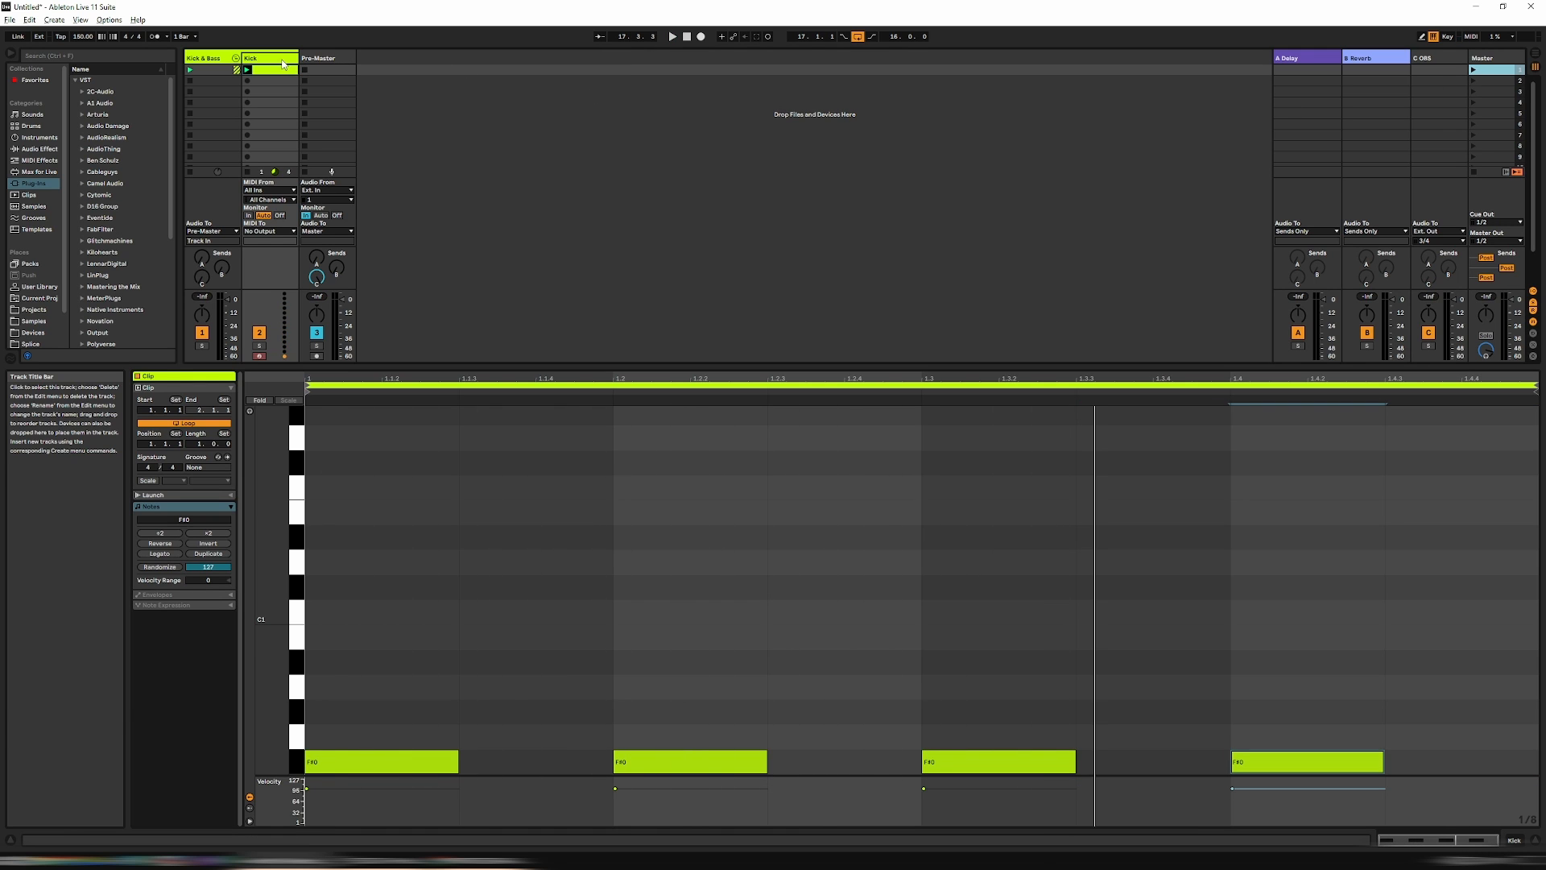
Step: Load the Operator instrument onto the Kick track and audition the clip with its default sound
{"action": "left_click", "coordinate": [282, 60]}
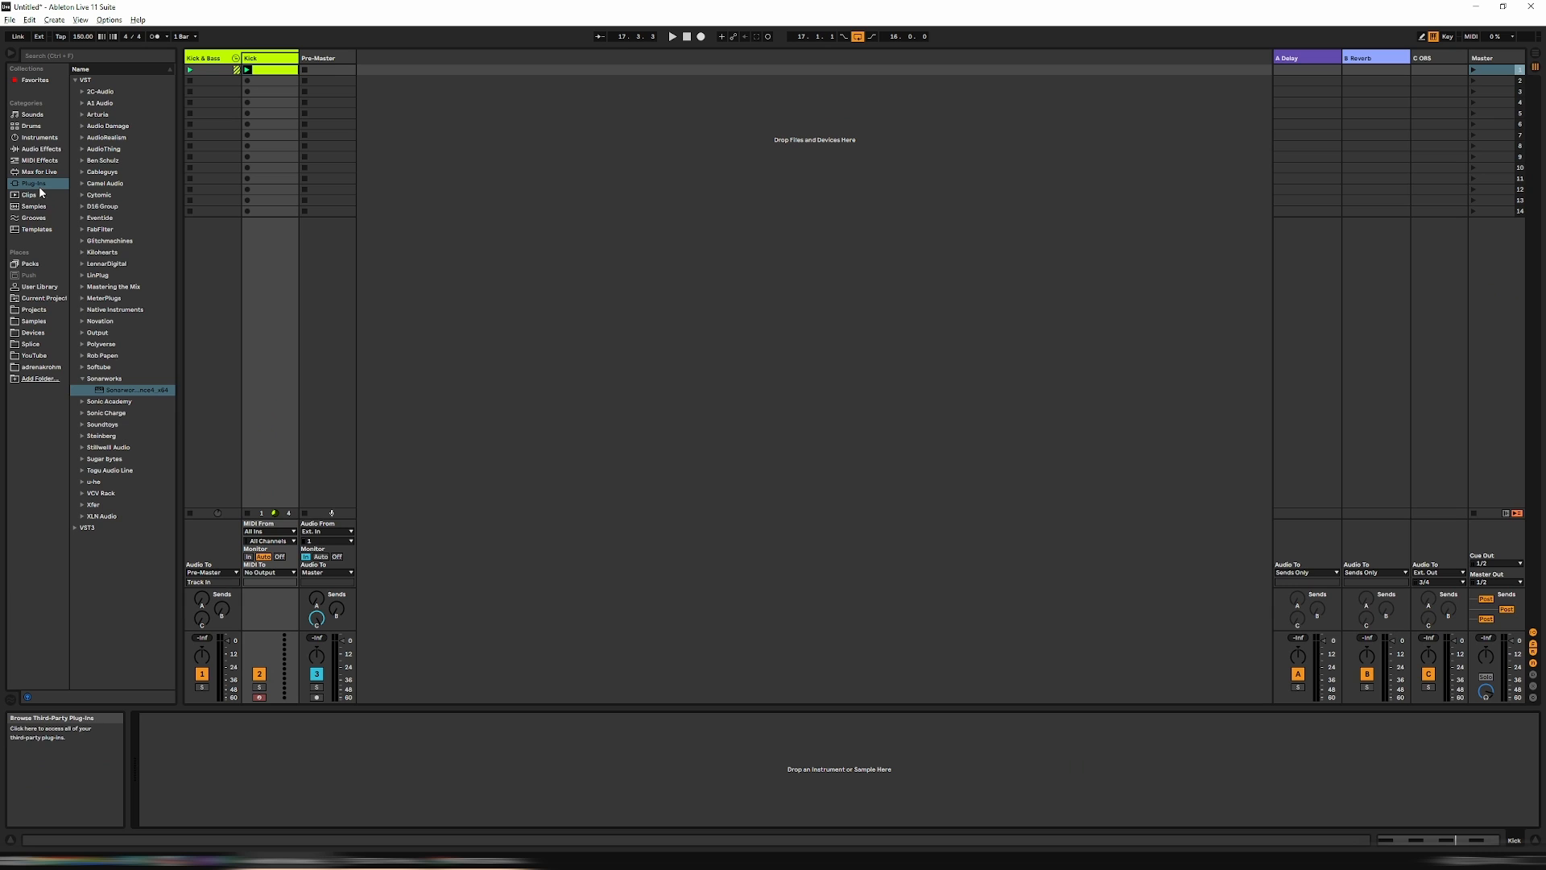
{"action": "left_click", "coordinate": [38, 138]}
{"action": "left_click", "coordinate": [107, 185]}
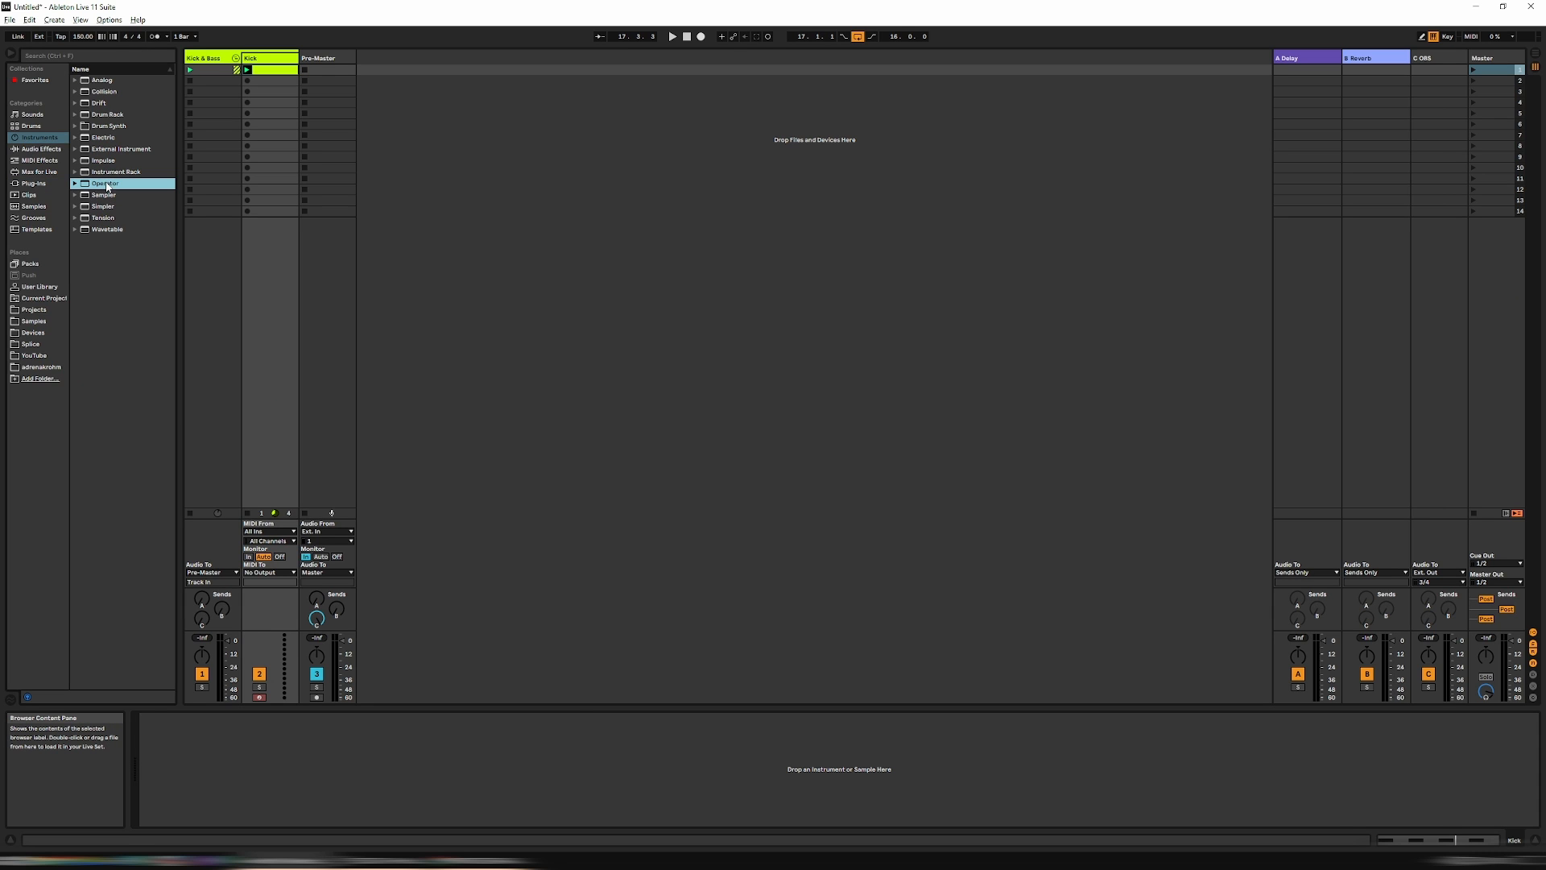
{"action": "double_click", "coordinate": [106, 184]}
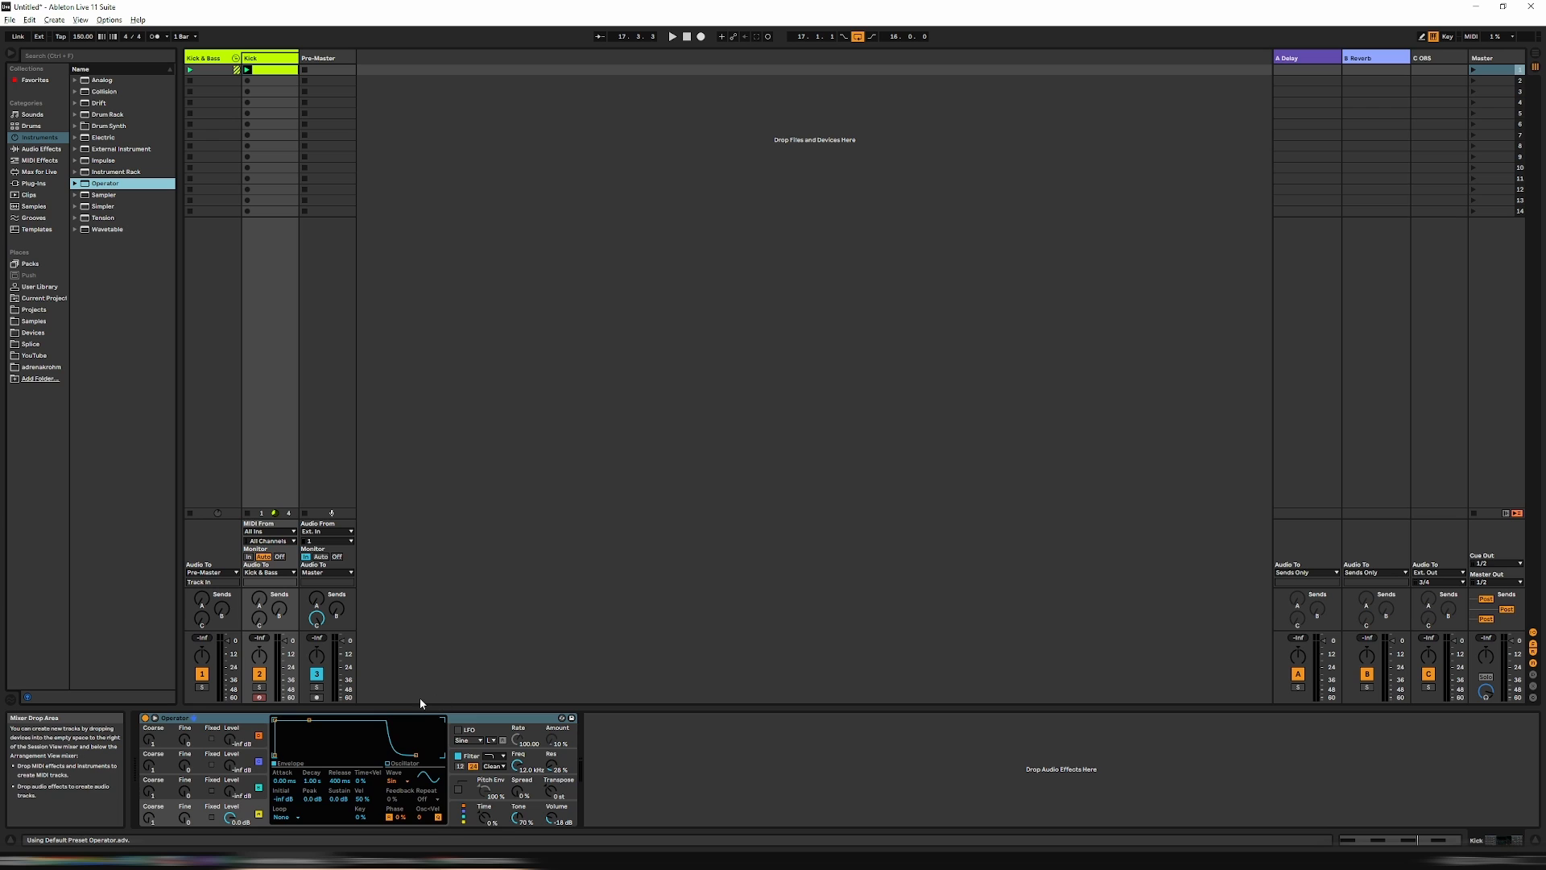
{"action": "key", "text": "space"}
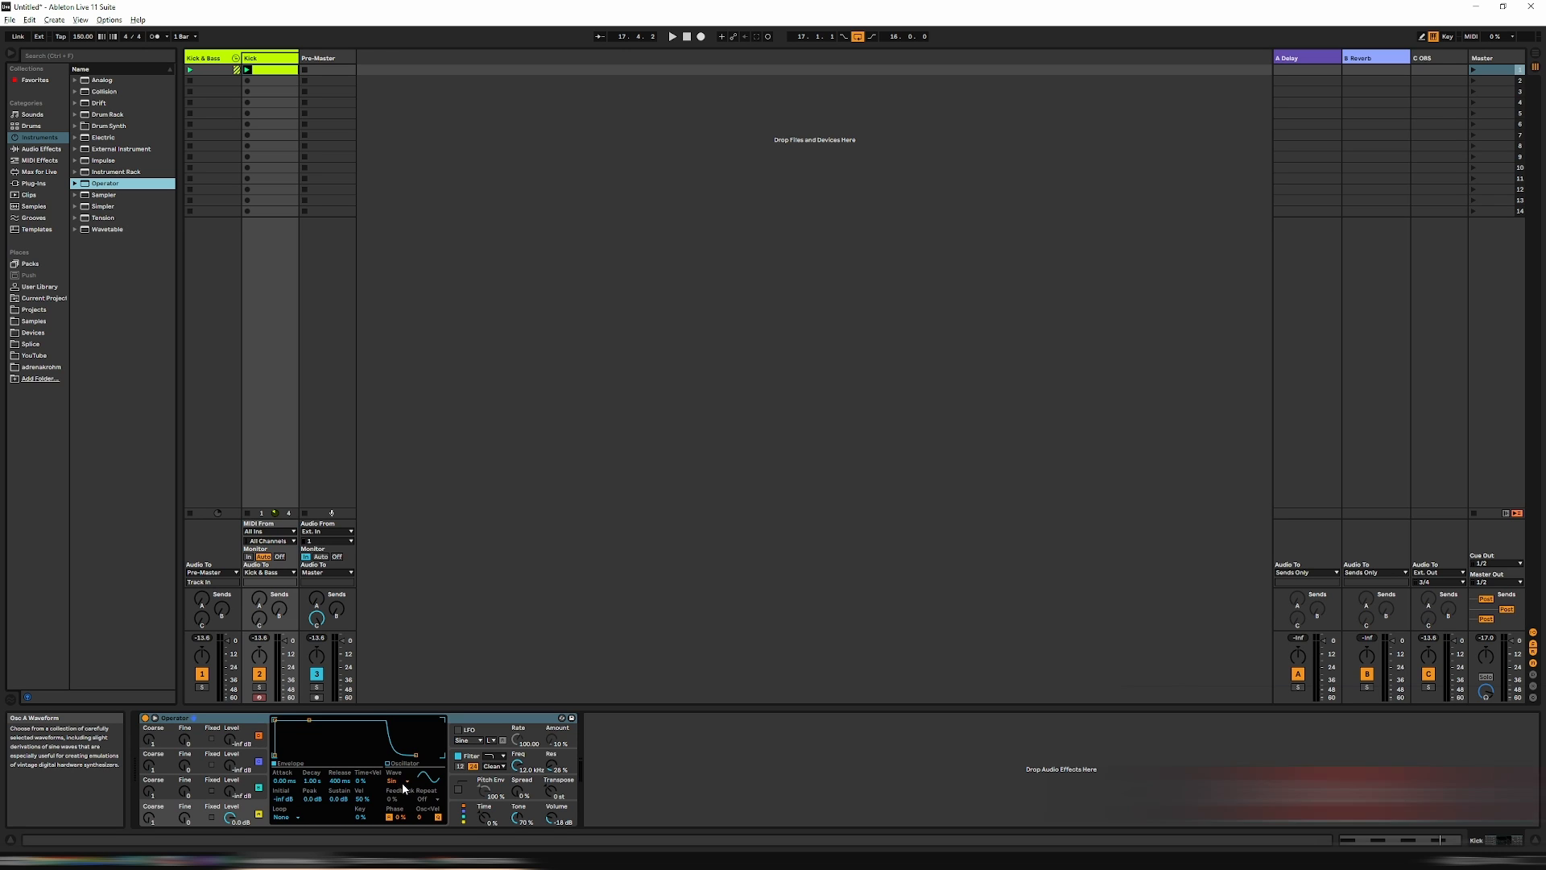
Step: Turn off Operator's oscillators D, C and B, keeping only oscillator A, and disable its filter
{"action": "left_click", "coordinate": [260, 736]}
{"action": "left_click", "coordinate": [259, 762]}
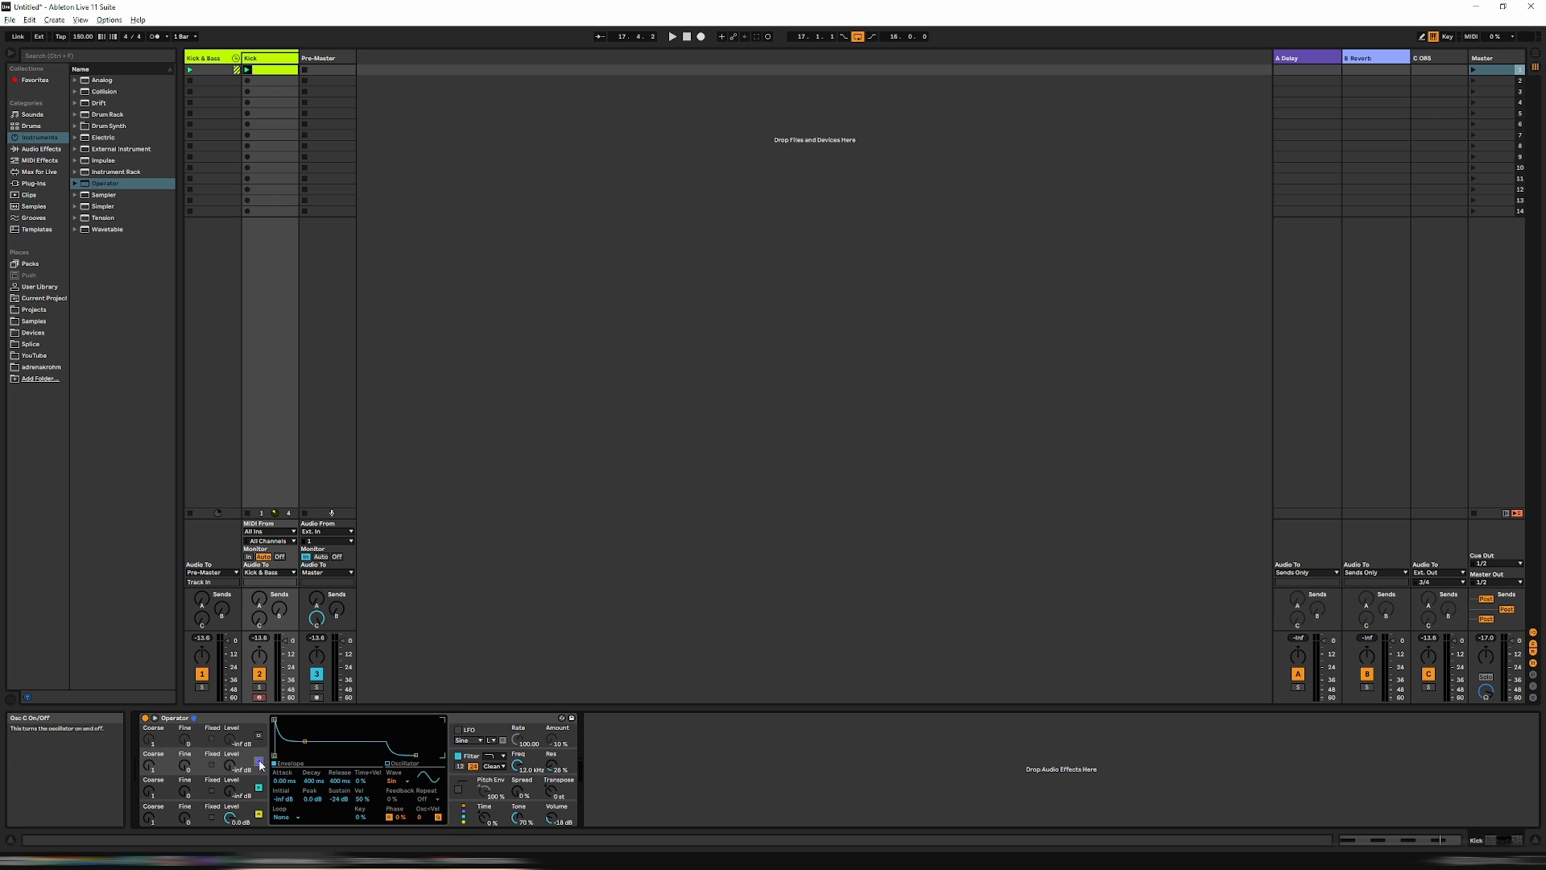
{"action": "left_click", "coordinate": [258, 786]}
{"action": "left_click", "coordinate": [256, 808]}
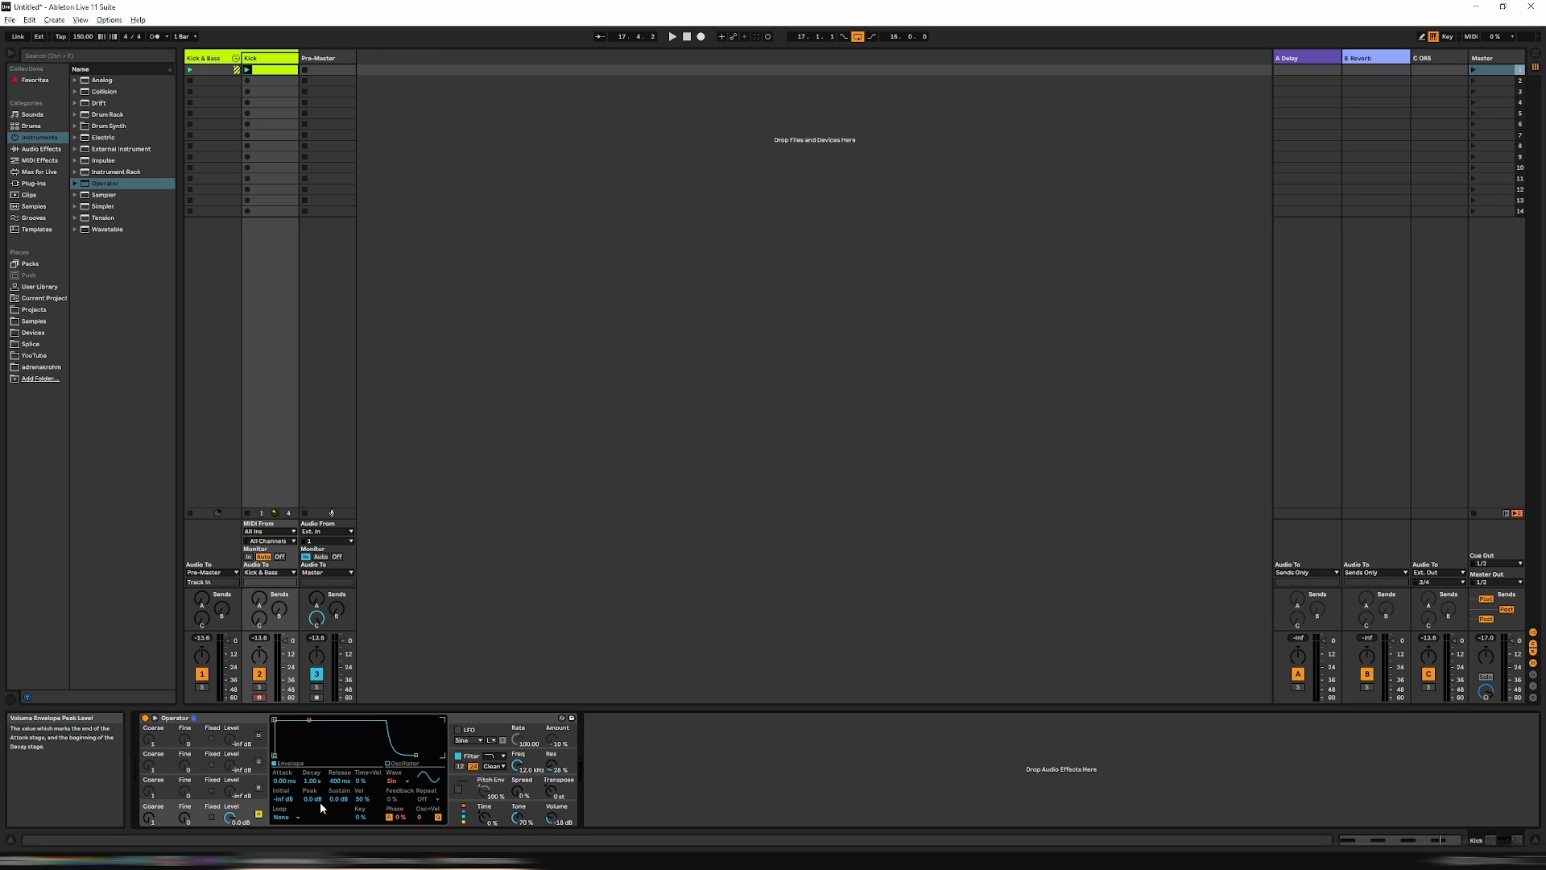
{"action": "left_click", "coordinate": [459, 757]}
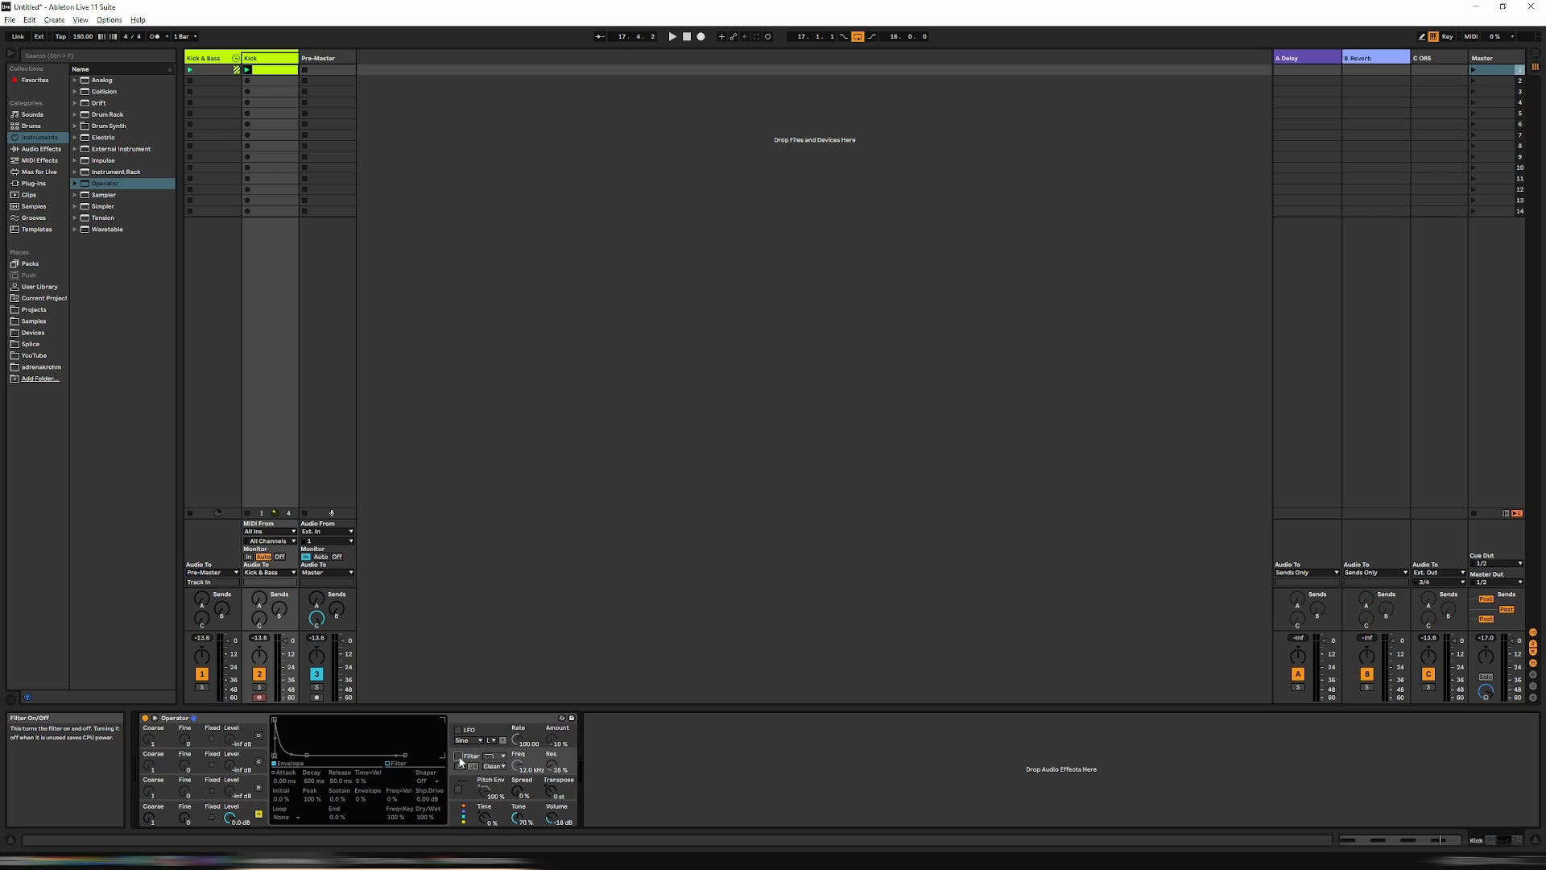
Step: Enable Operator's pitch envelope and raise its peak to +48 st
{"action": "left_click", "coordinate": [504, 781]}
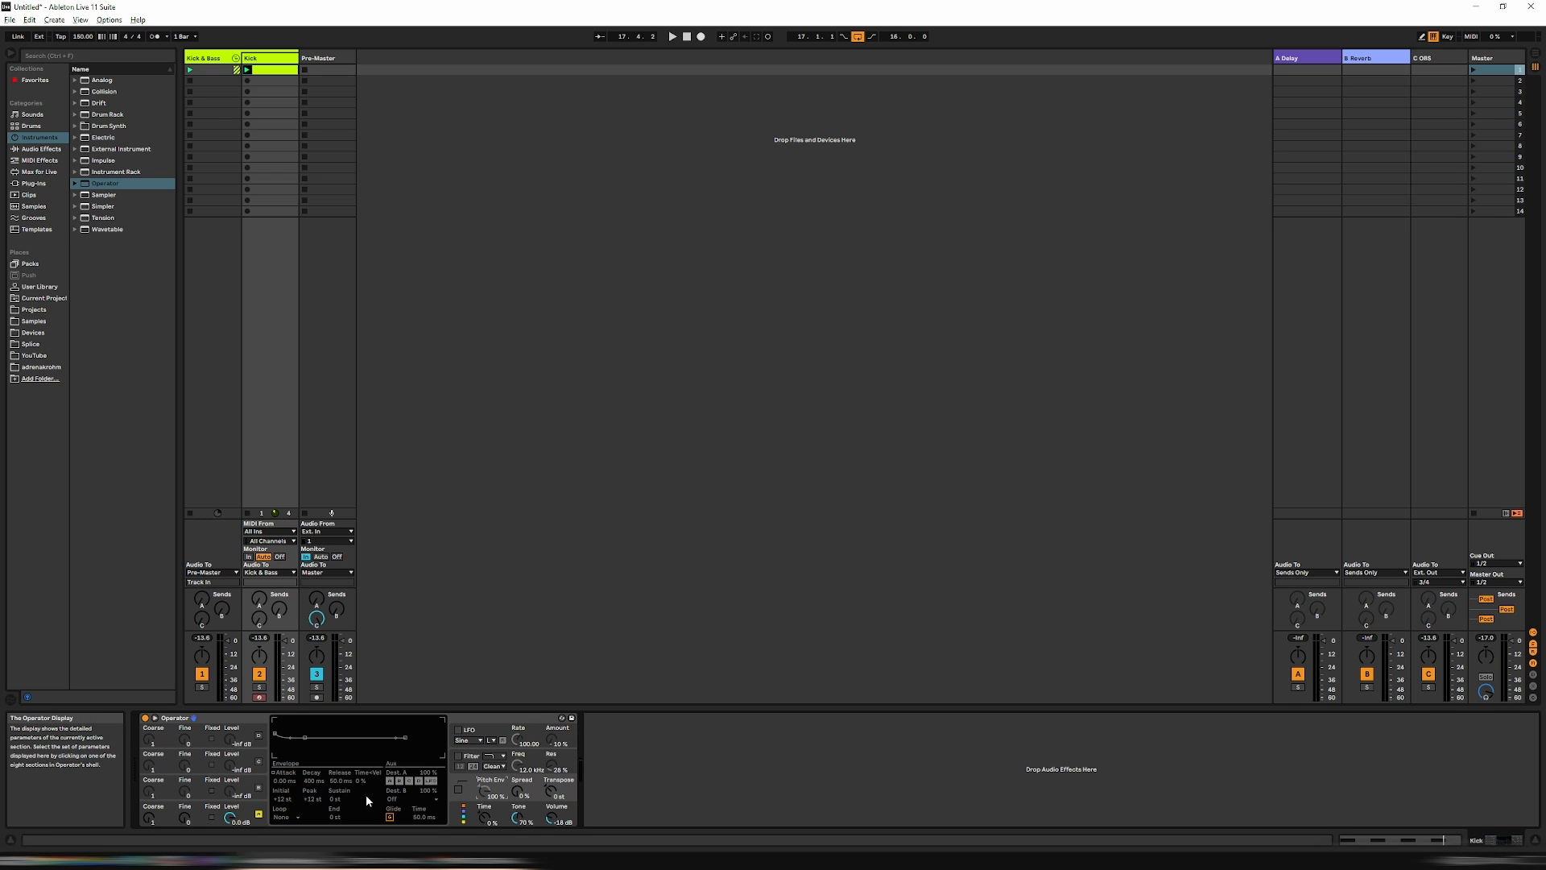
{"action": "left_click", "coordinate": [458, 790]}
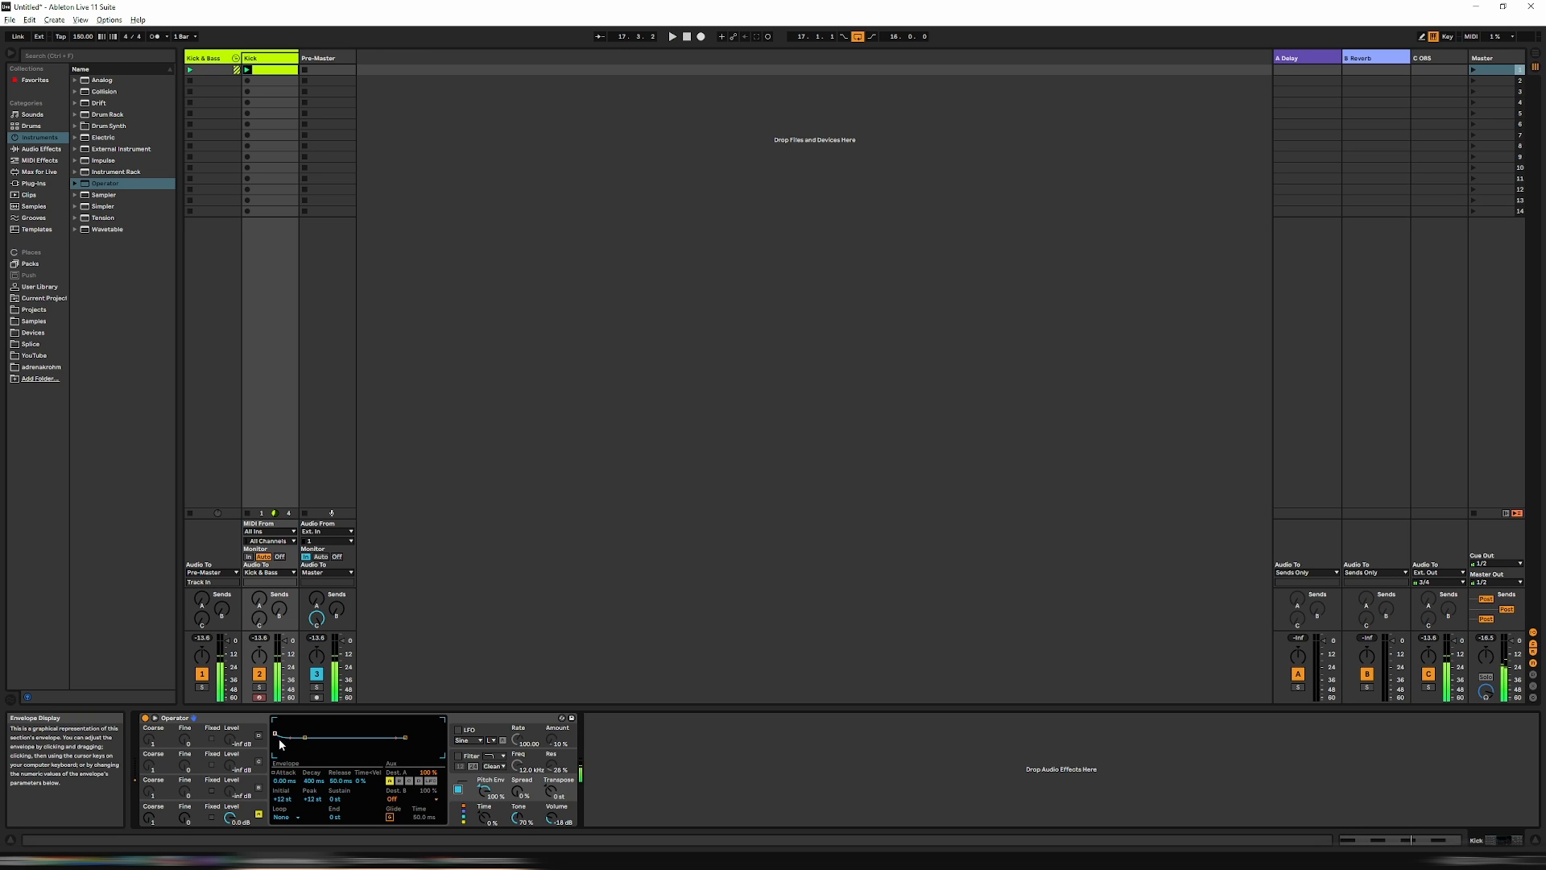
{"action": "left_click_drag", "start_coordinate": [278, 736], "coordinate": [276, 722]}
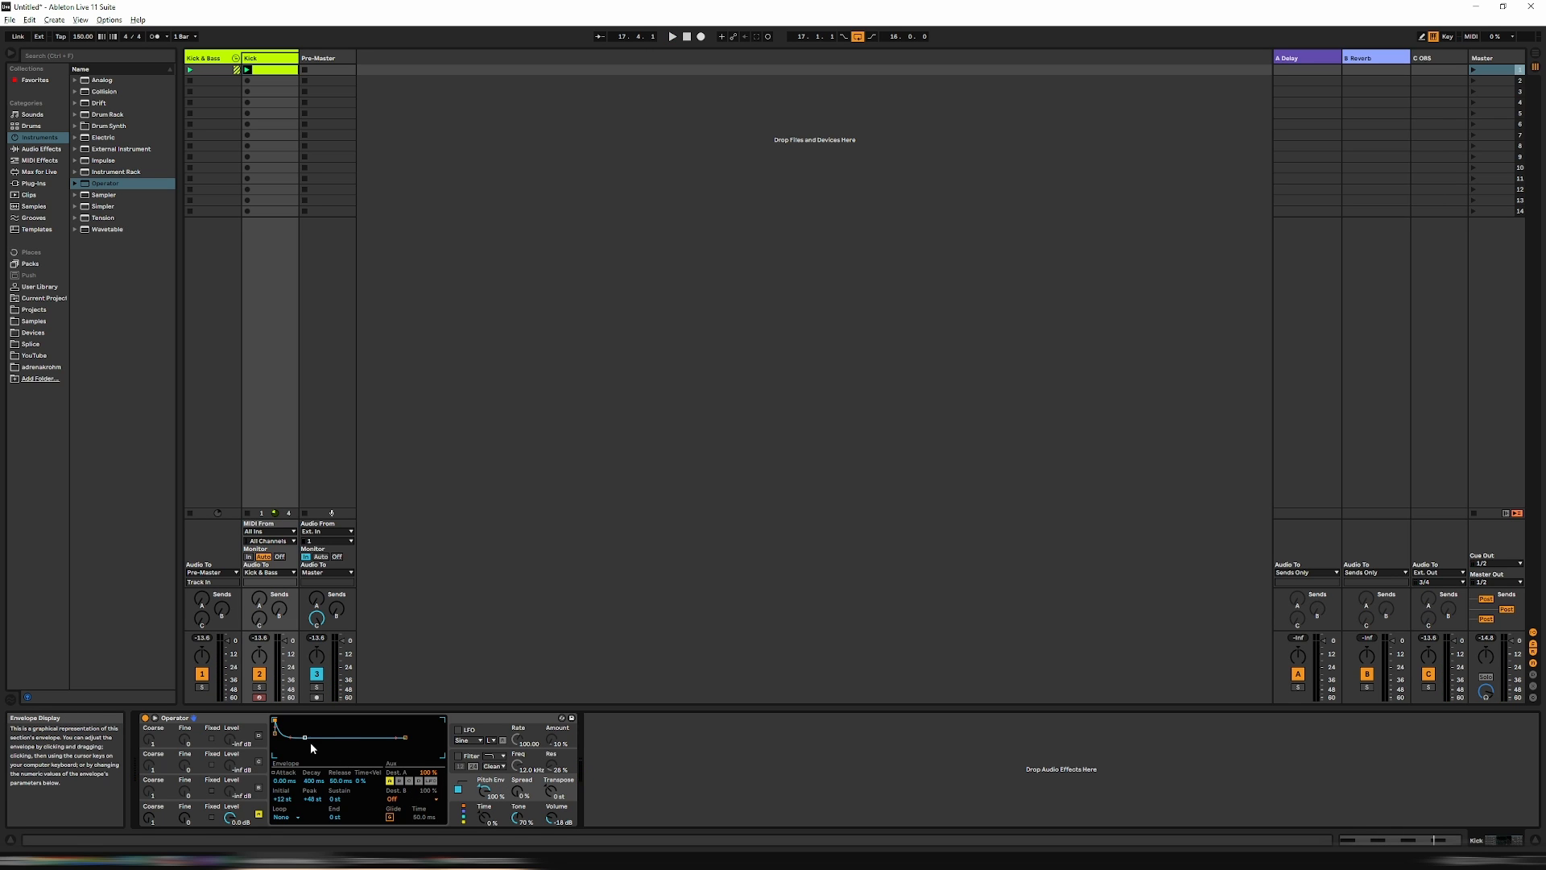
Step: Set the pitch envelope's sustain to -48 st, raise Operator's transpose to +48 st, and audition the kick clip
{"action": "left_click_drag", "start_coordinate": [335, 798], "coordinate": [334, 845]}
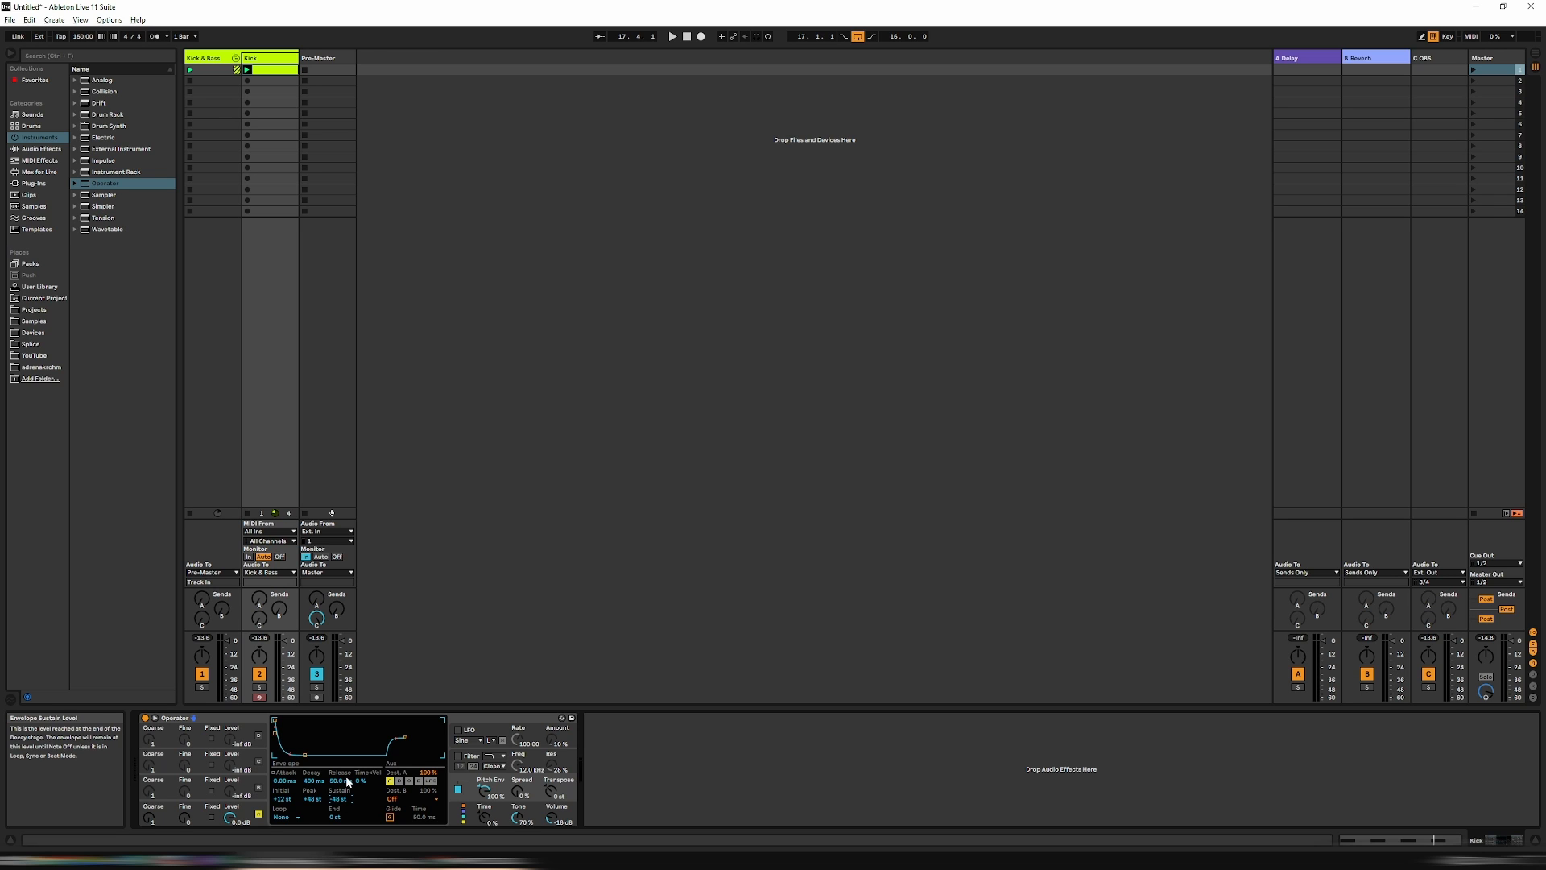
{"action": "key", "text": "space"}
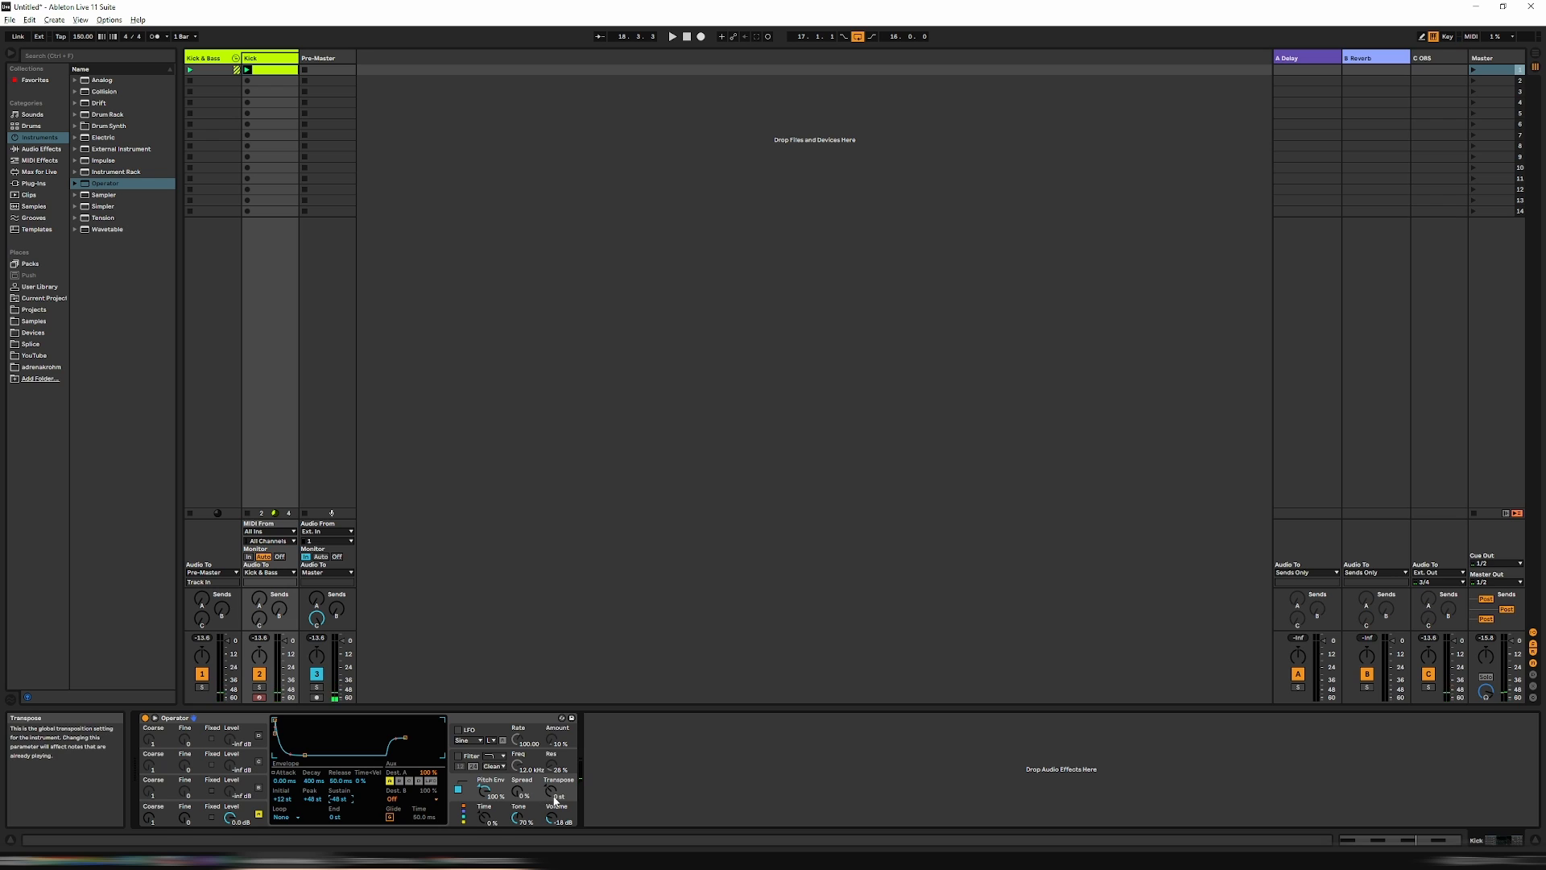
{"action": "left_click_drag", "start_coordinate": [557, 800], "coordinate": [557, 757]}
{"action": "key", "text": "space"}
{"action": "key", "text": "space"}
{"action": "key", "text": "space"}
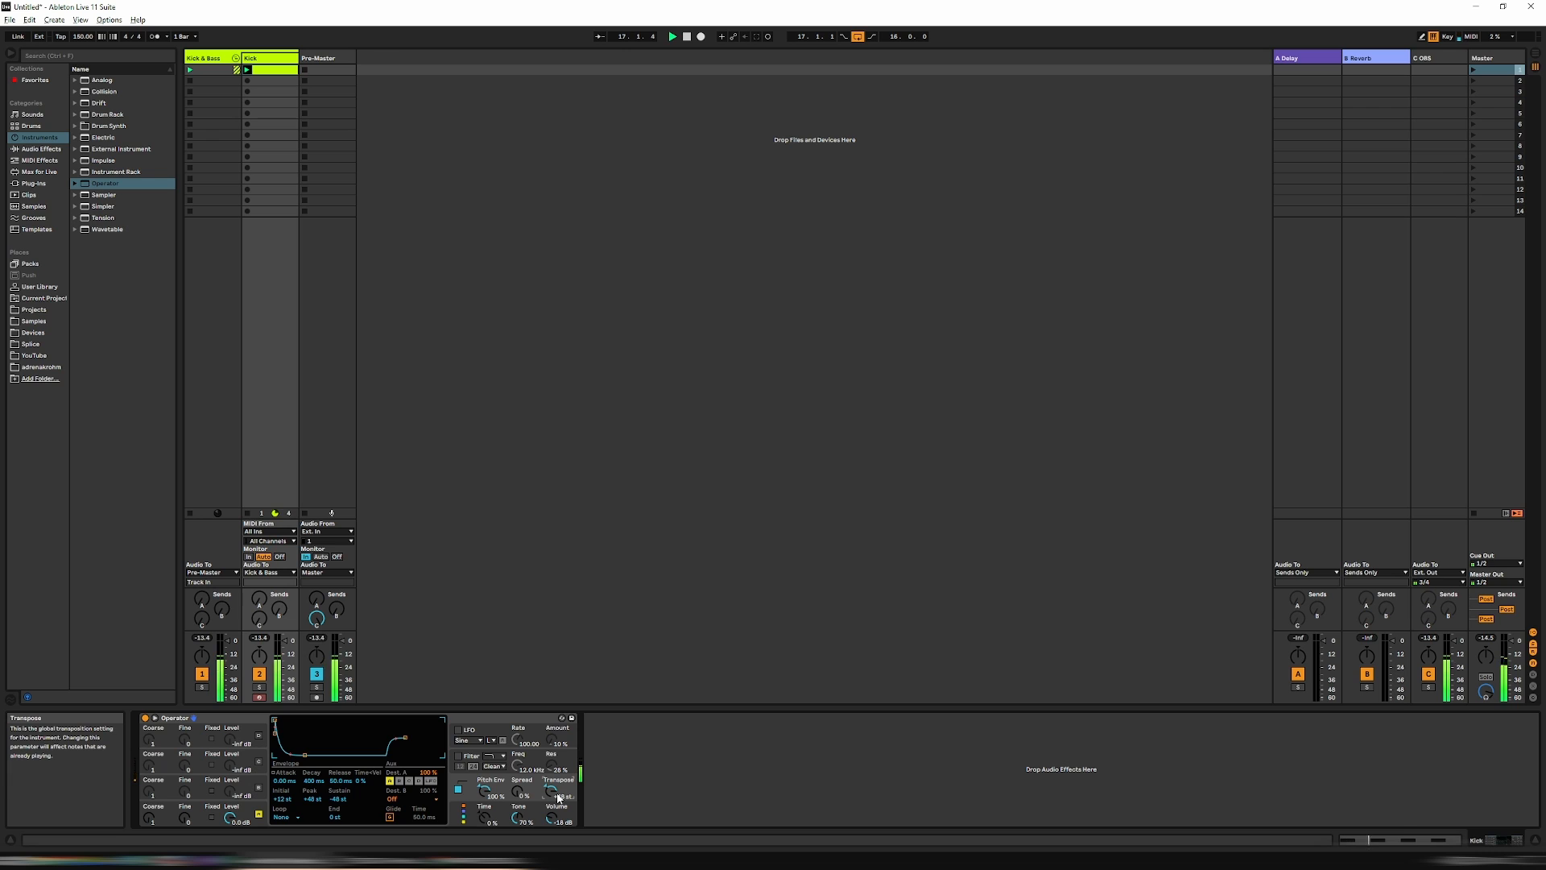
{"action": "key", "text": "space"}
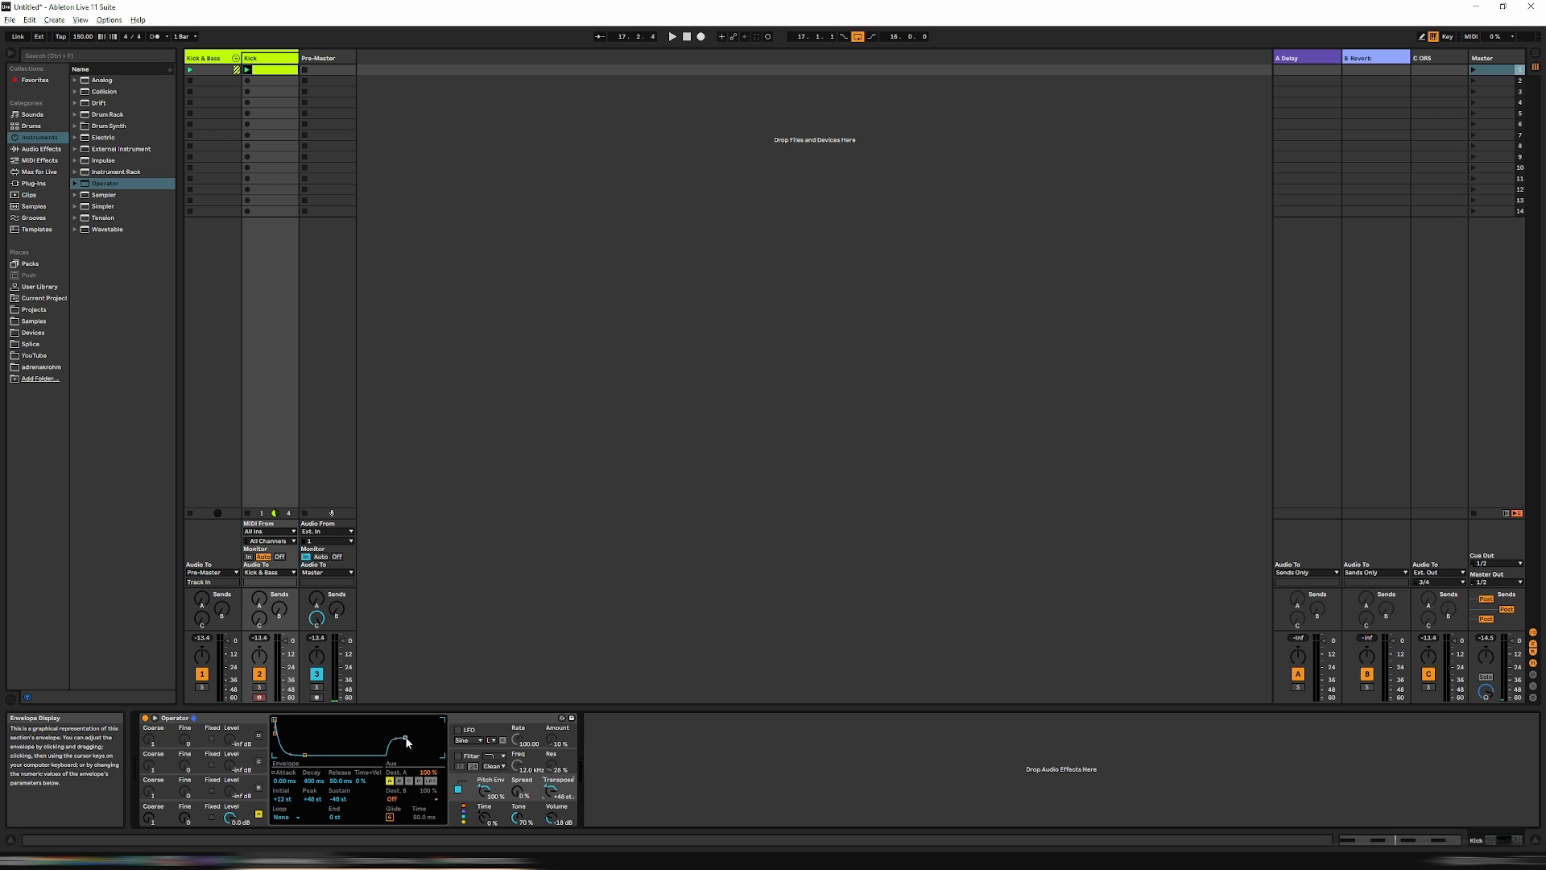
Step: Set the pitch envelope's release time to 60.0 s and its release slope to -100 %, auditioning the kick
{"action": "key", "text": "space"}
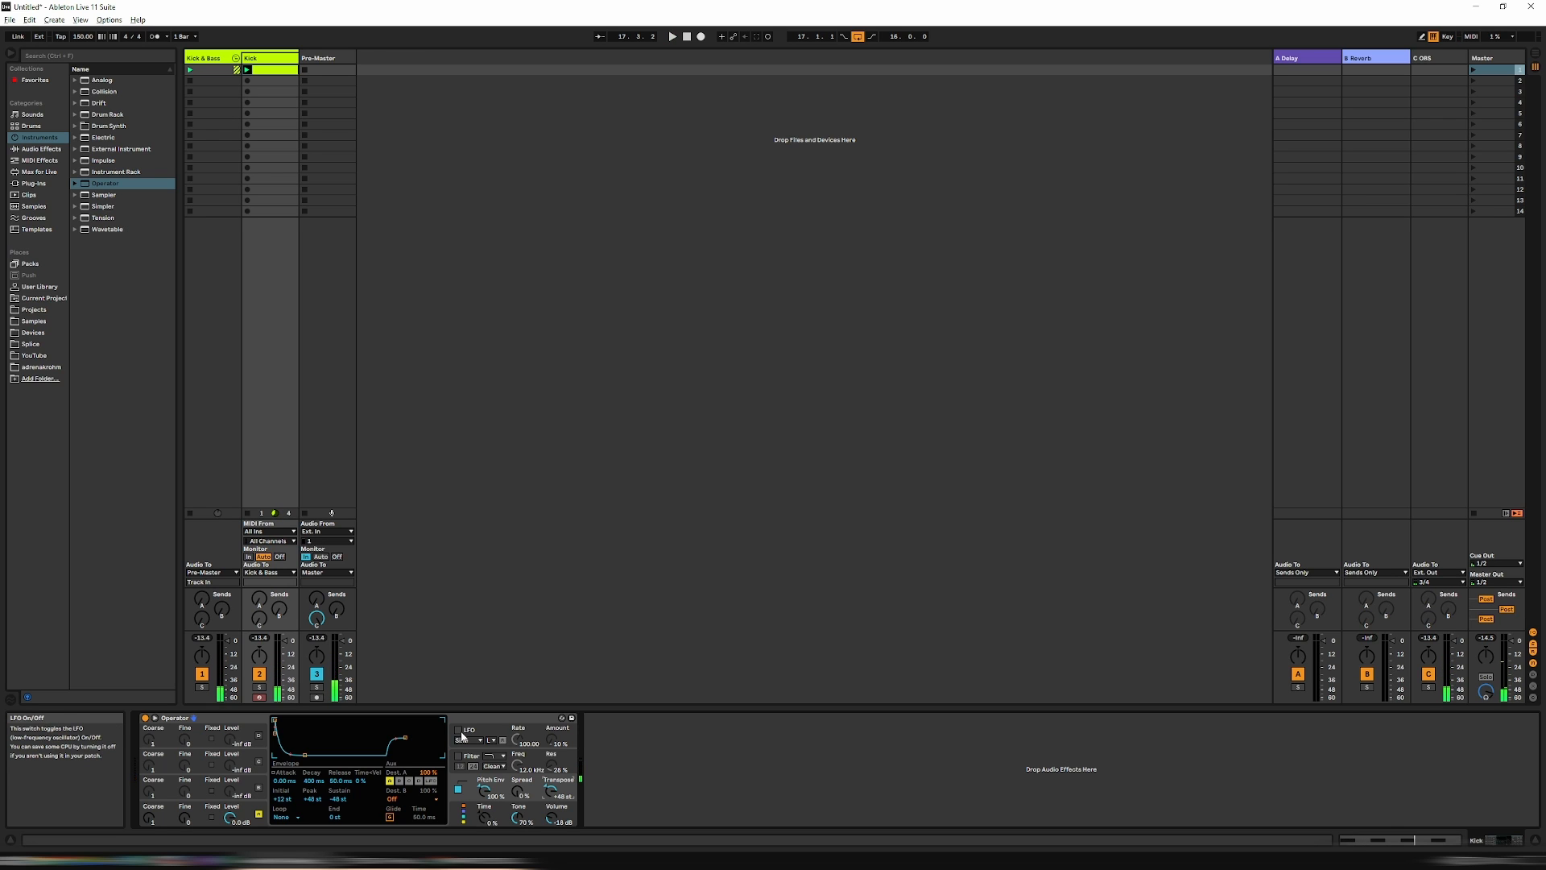
{"action": "left_click_drag", "start_coordinate": [340, 781], "coordinate": [341, 628]}
{"action": "key", "text": "space"}
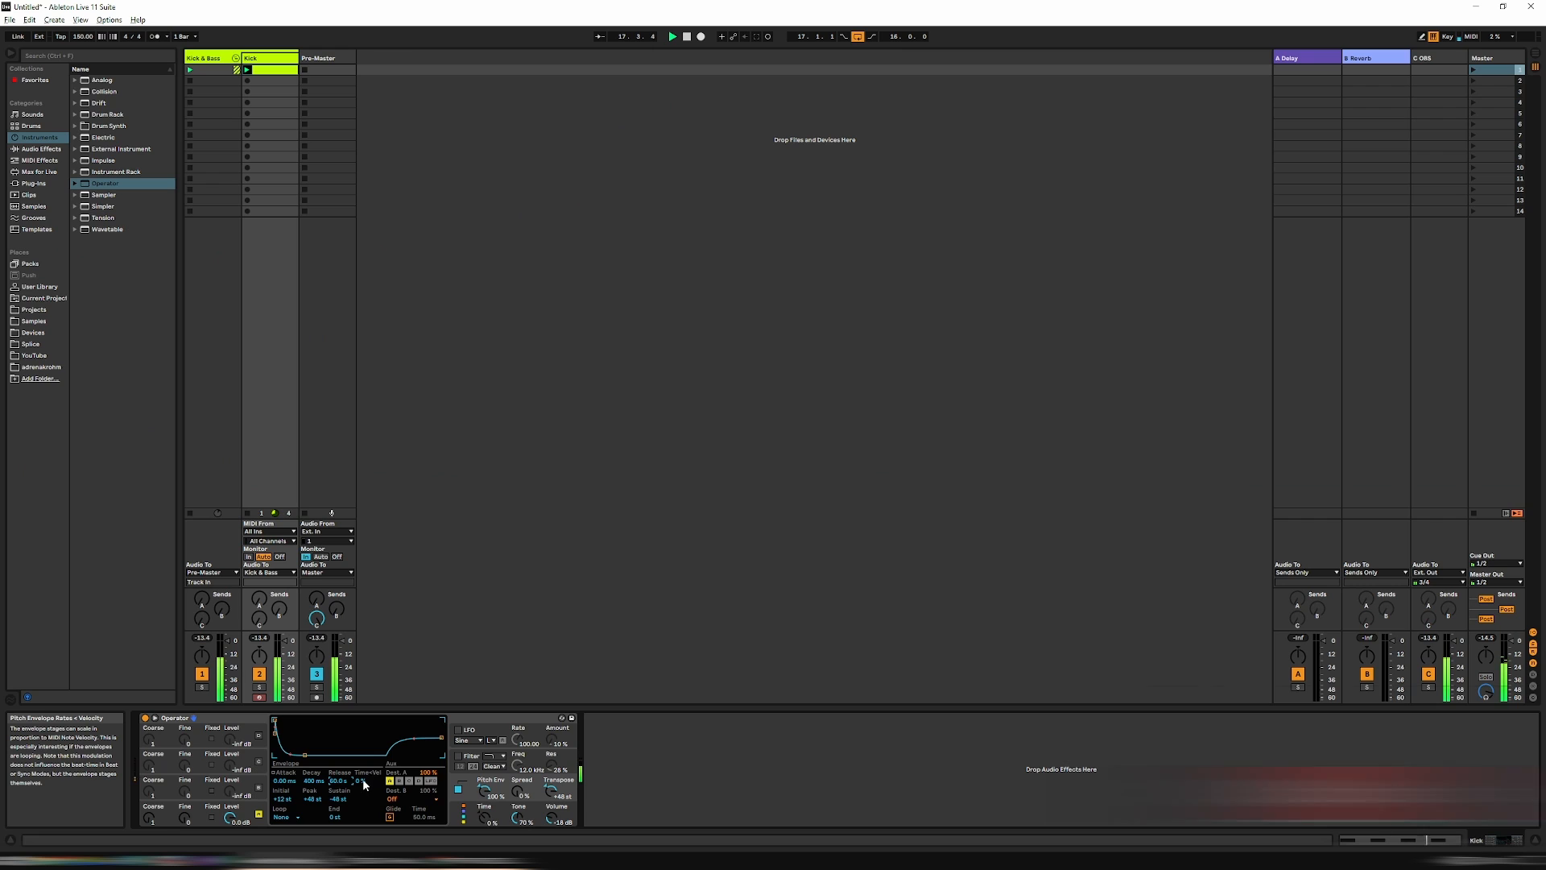
{"action": "key", "text": "space"}
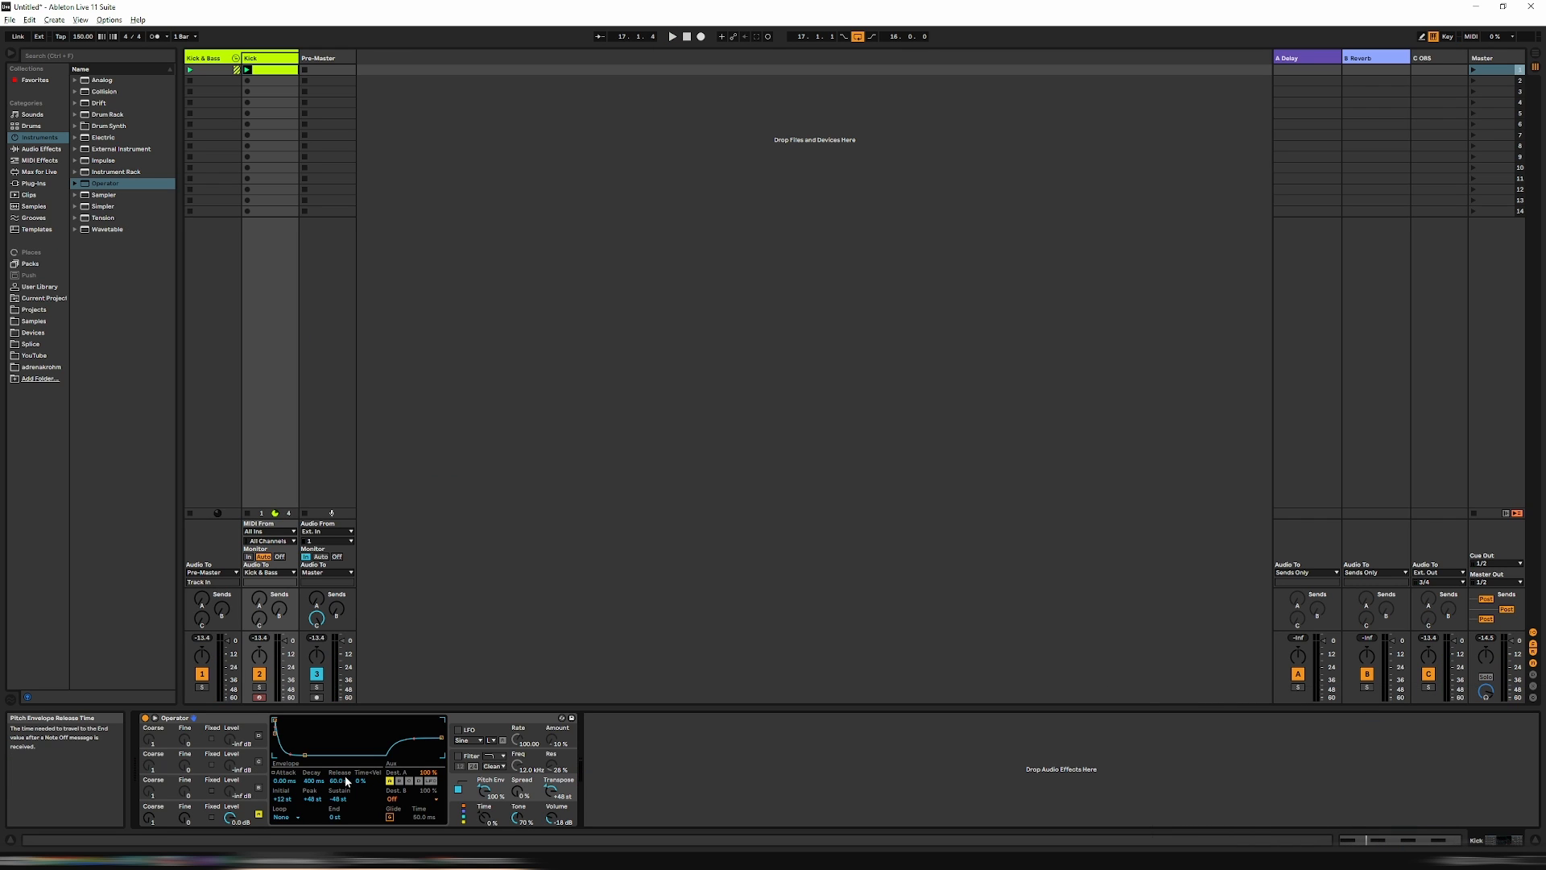
{"action": "left_click", "coordinate": [274, 772]}
{"action": "left_click_drag", "start_coordinate": [339, 783], "coordinate": [338, 853]}
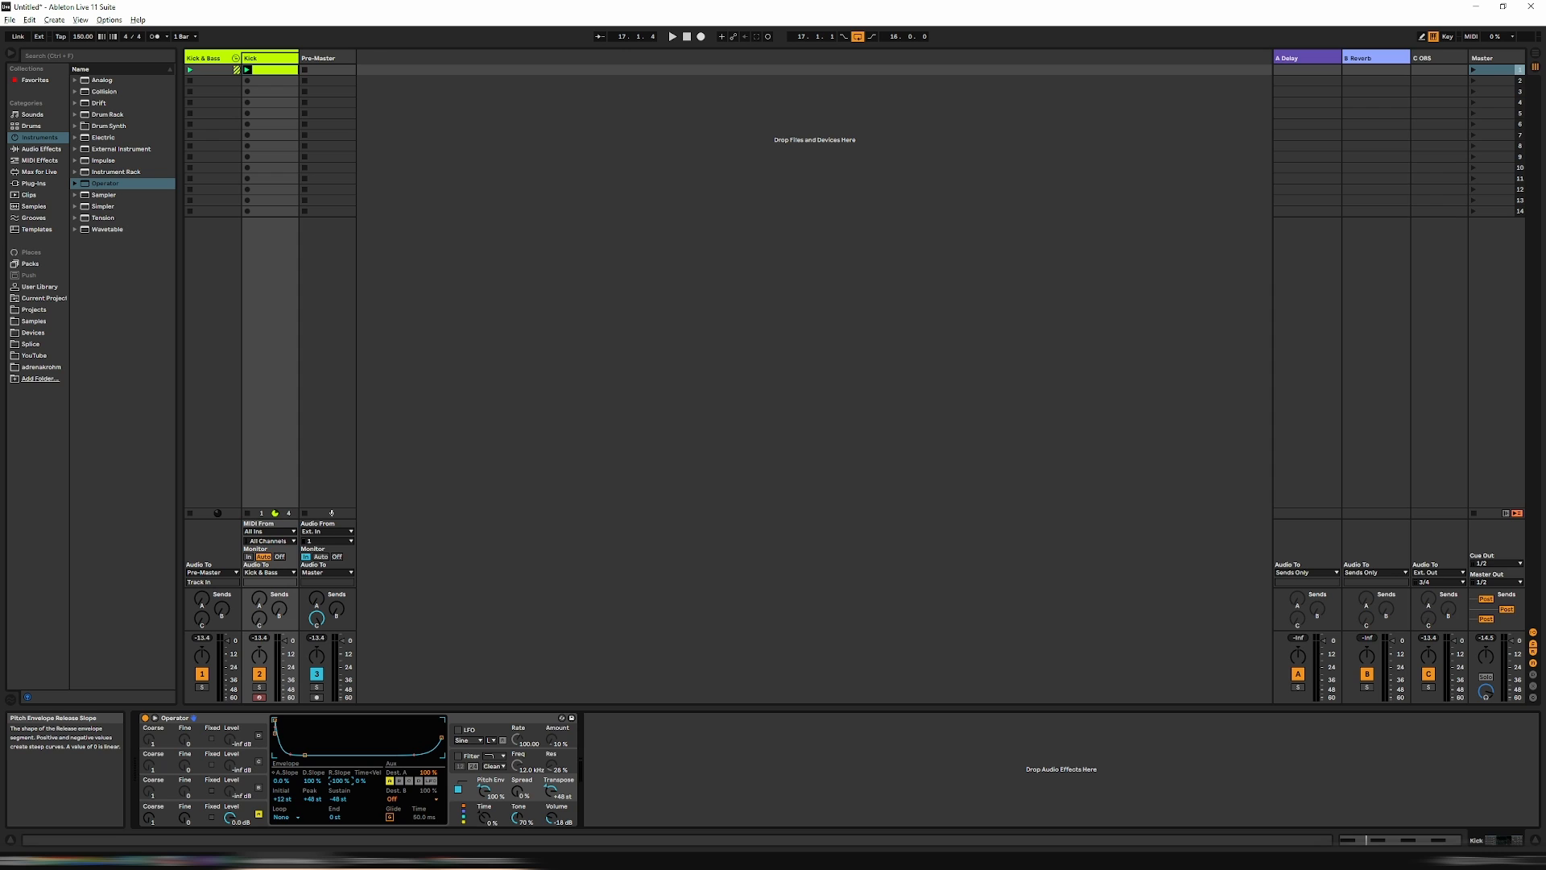
{"action": "key", "text": "space"}
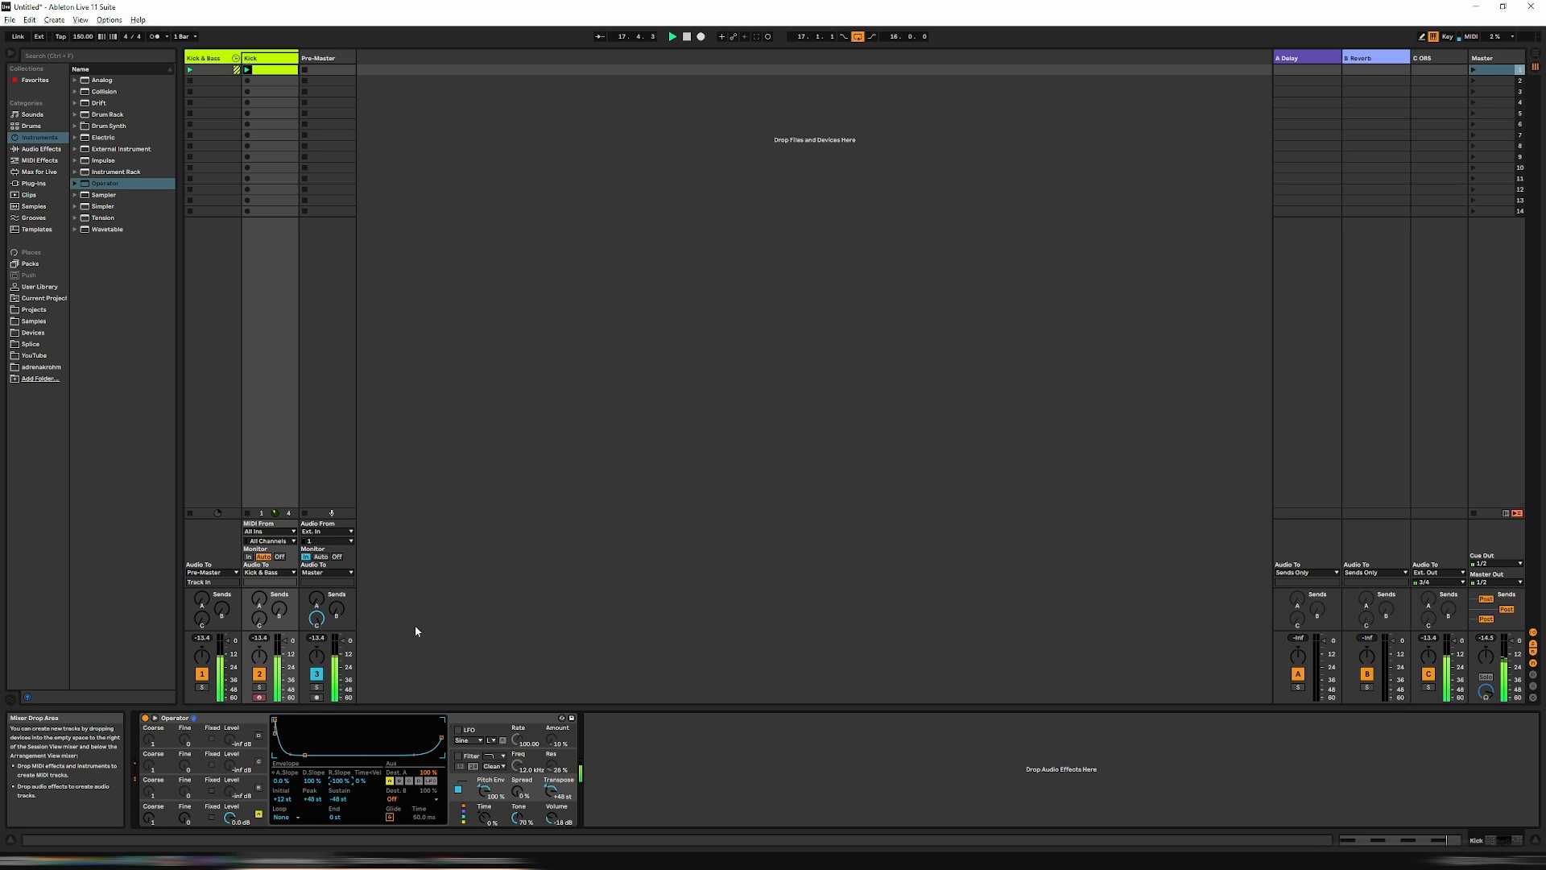
Step: Add the VST3 plug-in occularScope after Operator, enlarge and reposition its window, and play the clip to inspect the waveform
{"action": "left_click", "coordinate": [33, 184]}
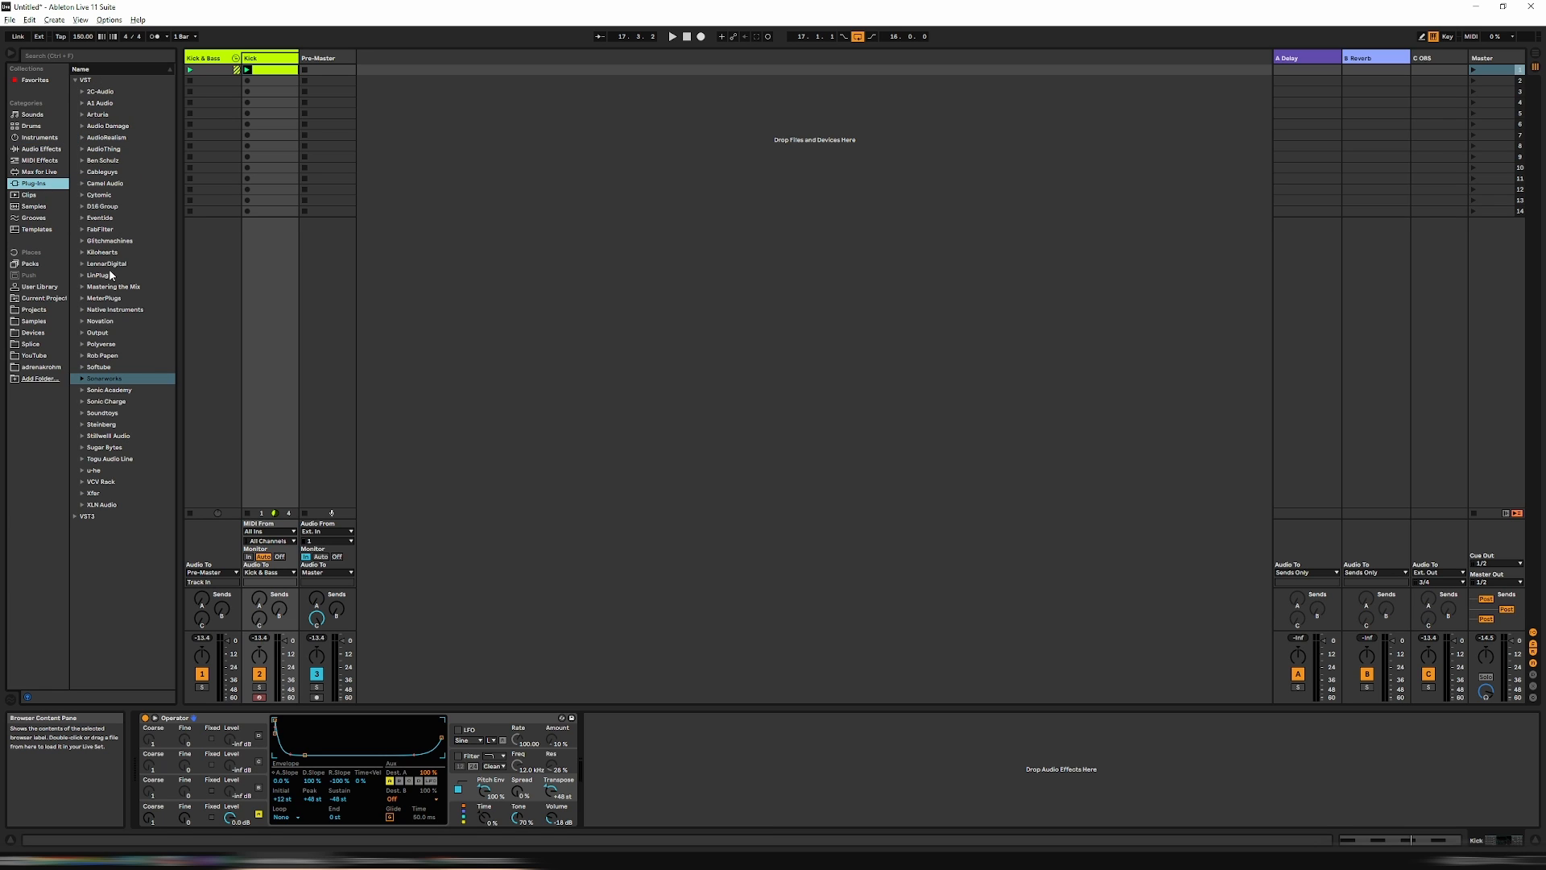
{"action": "left_click", "coordinate": [77, 518]}
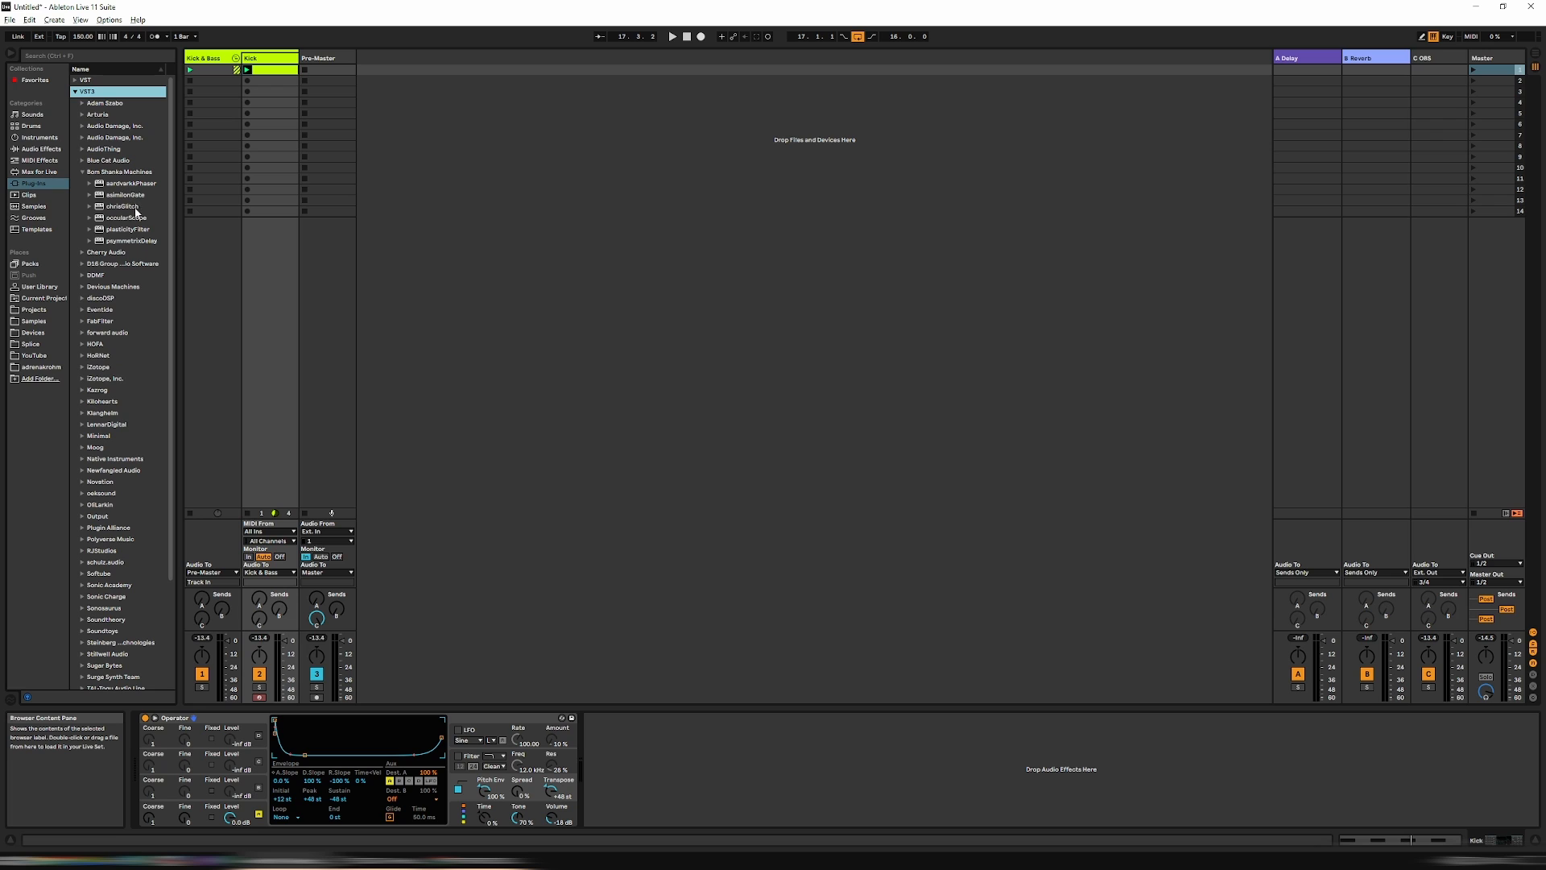
{"action": "left_click", "coordinate": [121, 219]}
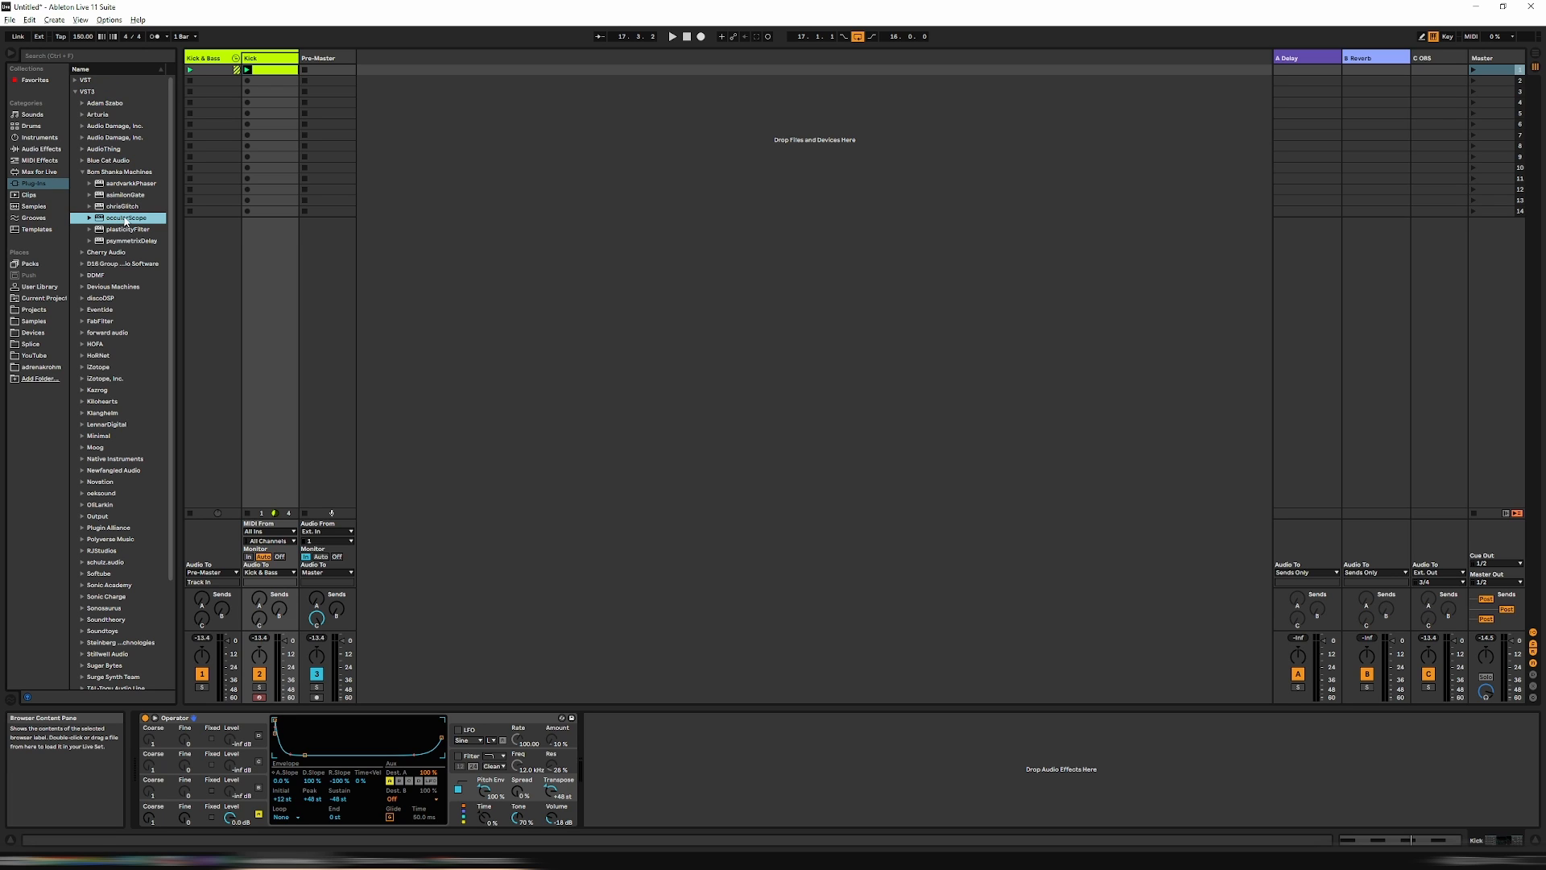
{"action": "left_click_drag", "start_coordinate": [125, 221], "coordinate": [630, 719]}
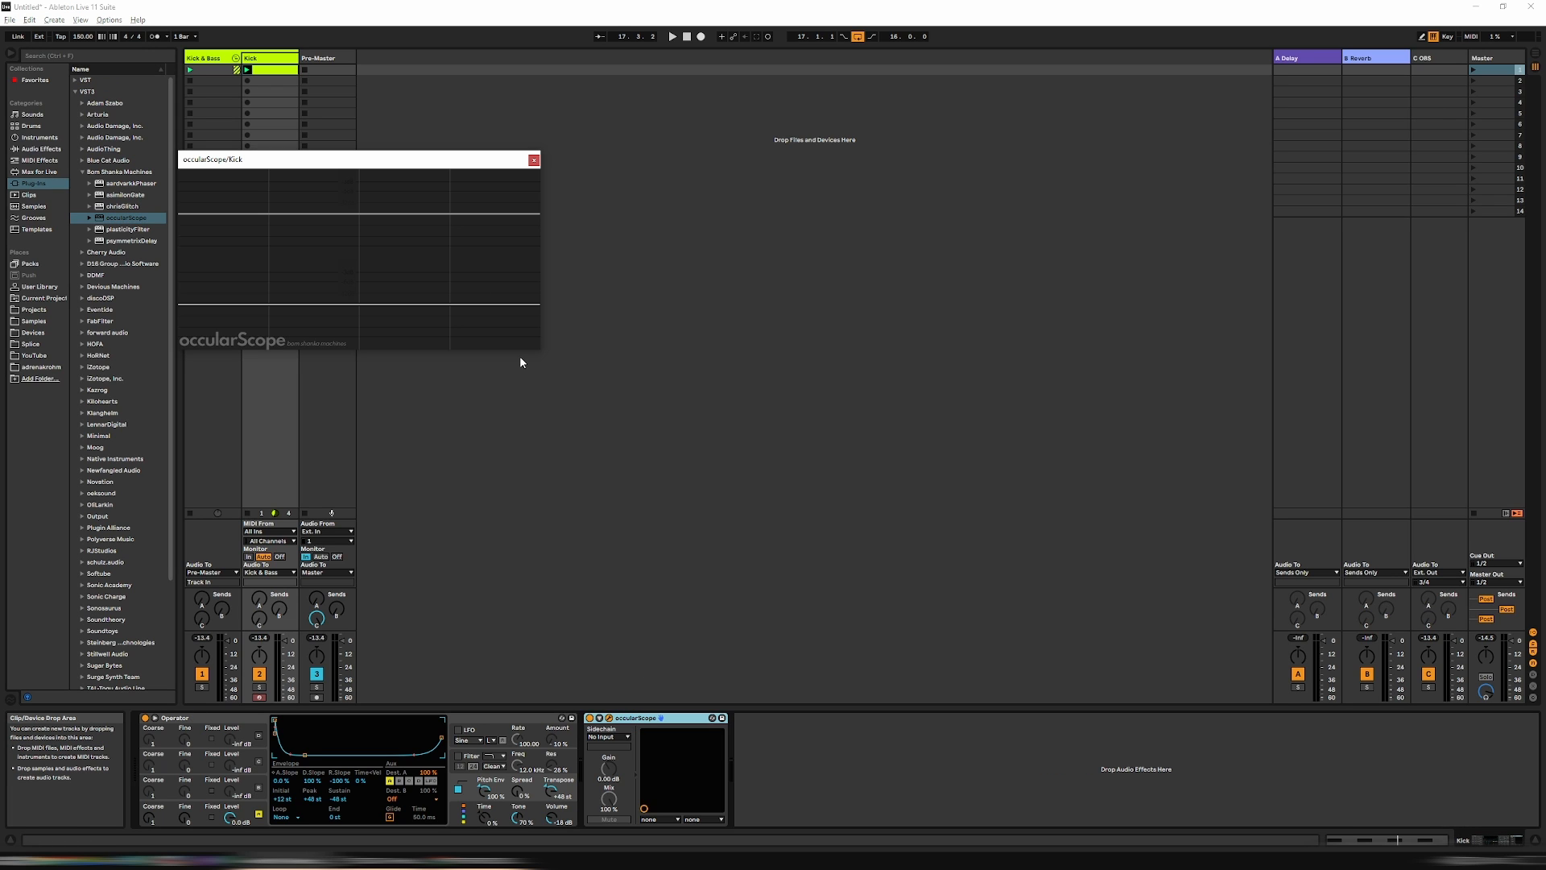
{"action": "left_click_drag", "start_coordinate": [538, 351], "coordinate": [1195, 569]}
{"action": "left_click_drag", "start_coordinate": [636, 167], "coordinate": [855, 152]}
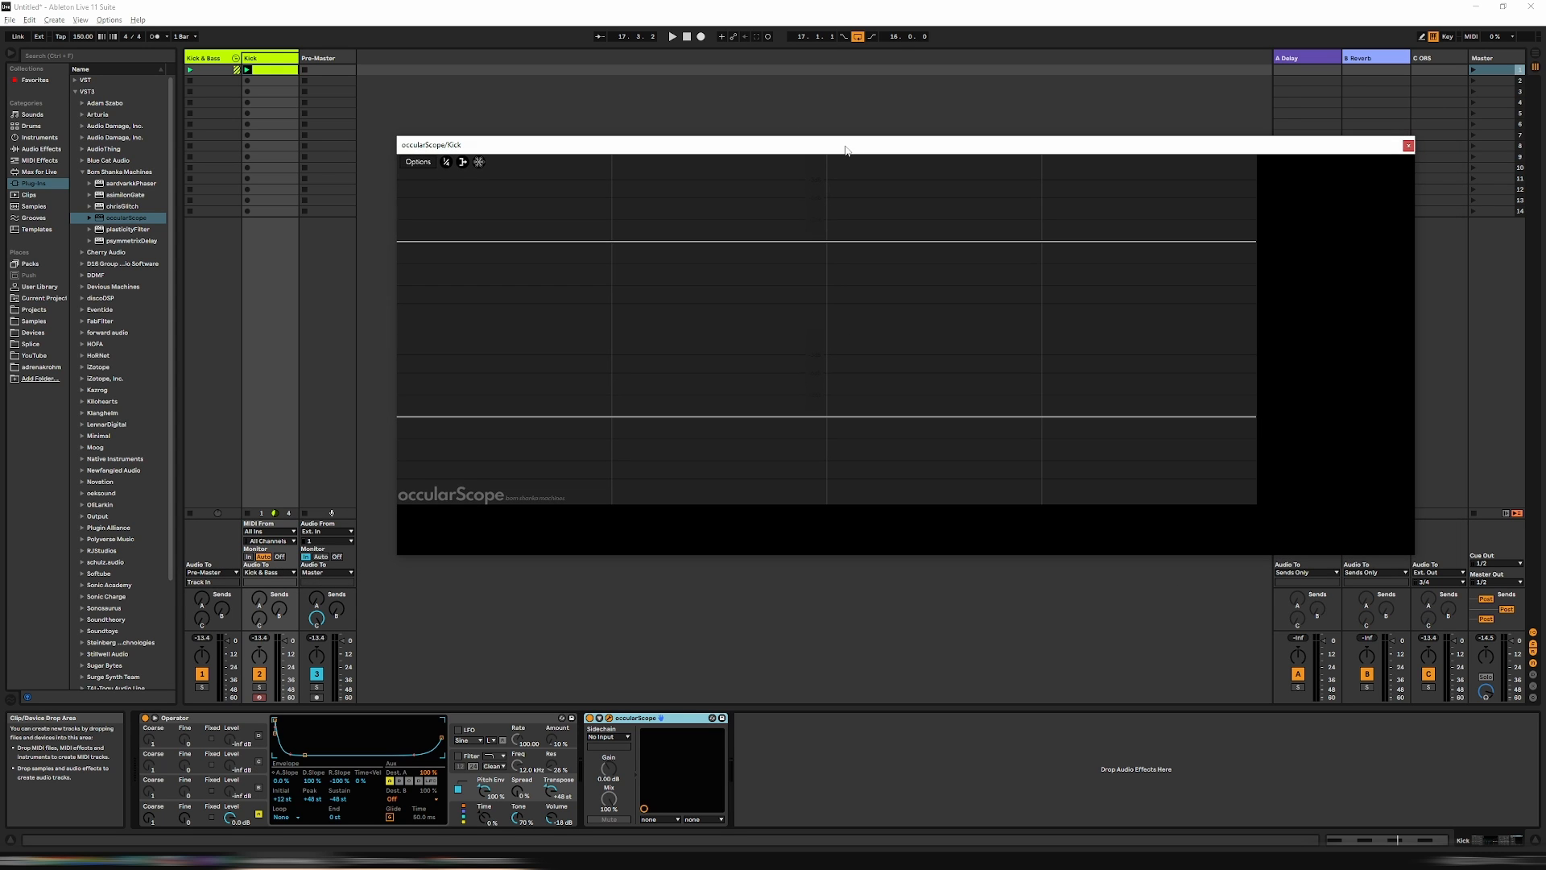
{"action": "key", "text": "space"}
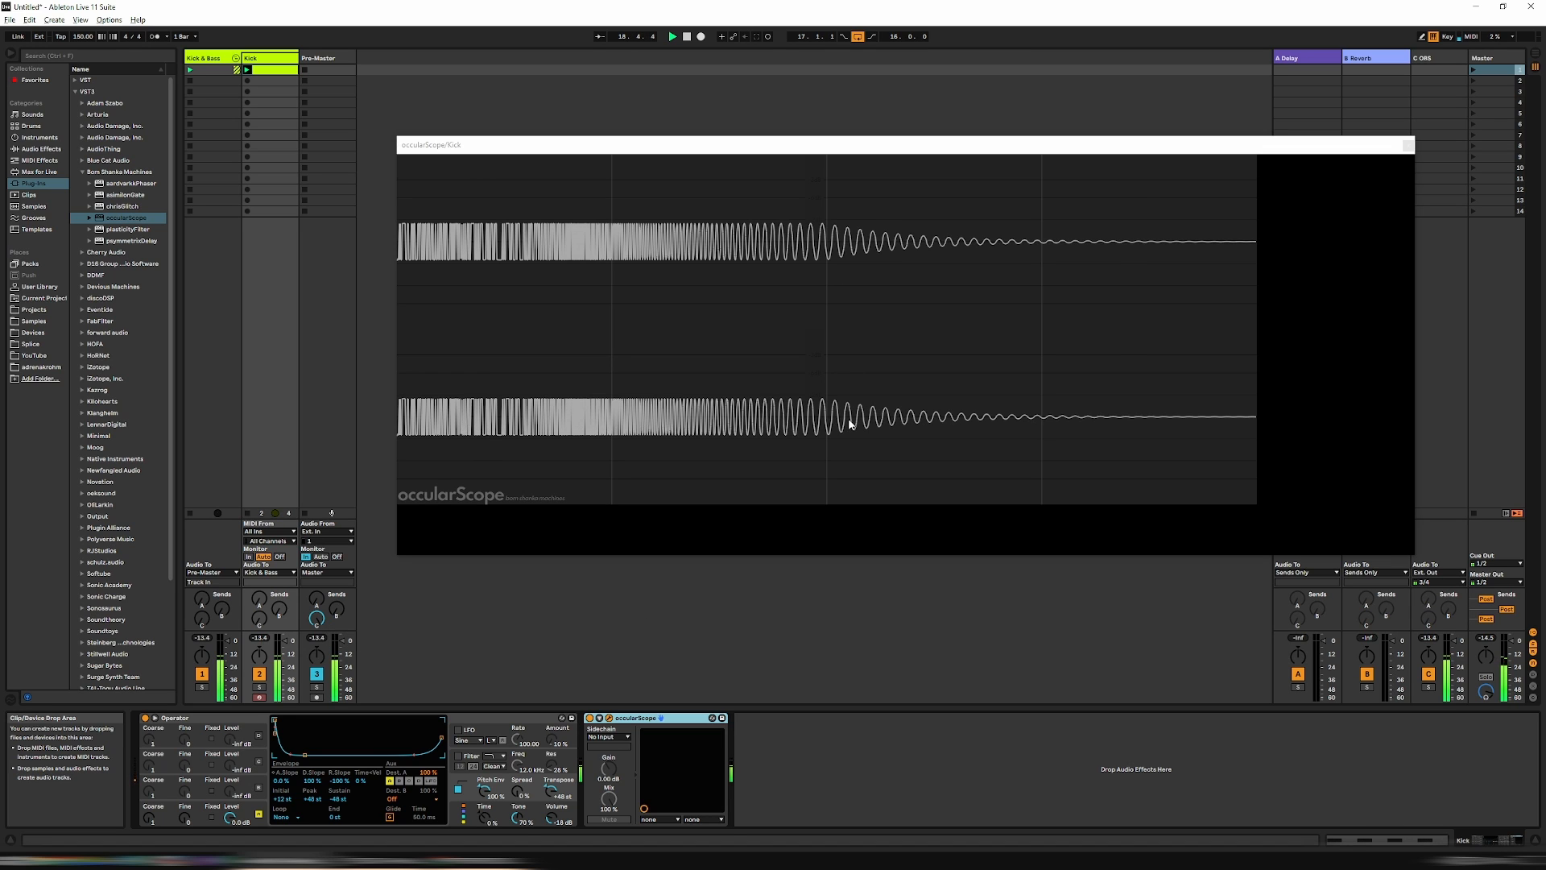
{"action": "key", "text": "space"}
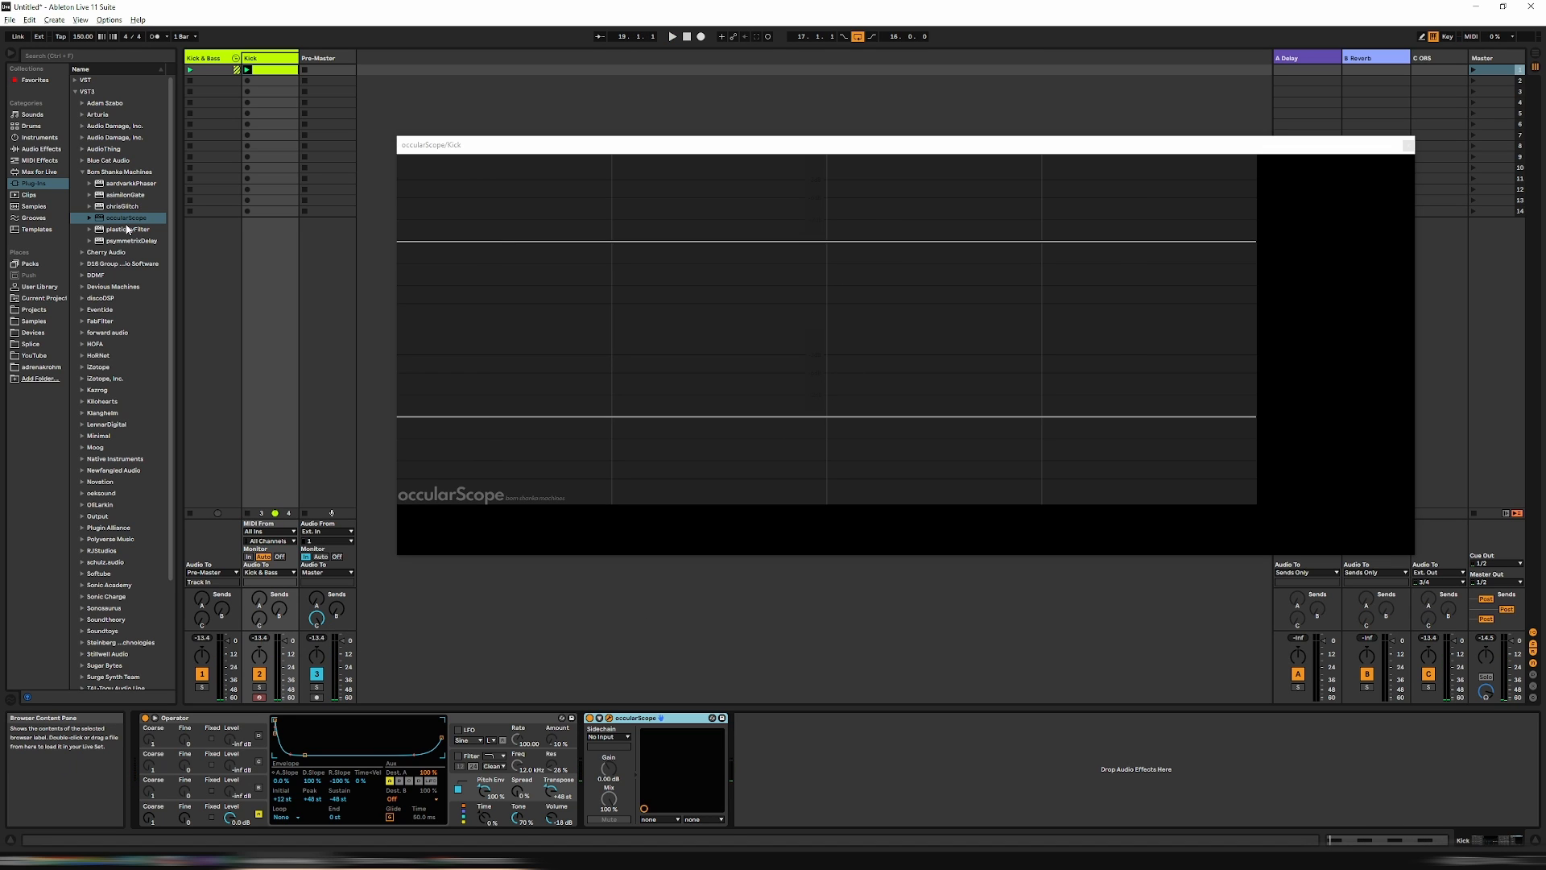
Step: Add the Tuner audio effect after occularScope and play the clip to read the kick's pitch
{"action": "left_click", "coordinate": [38, 150]}
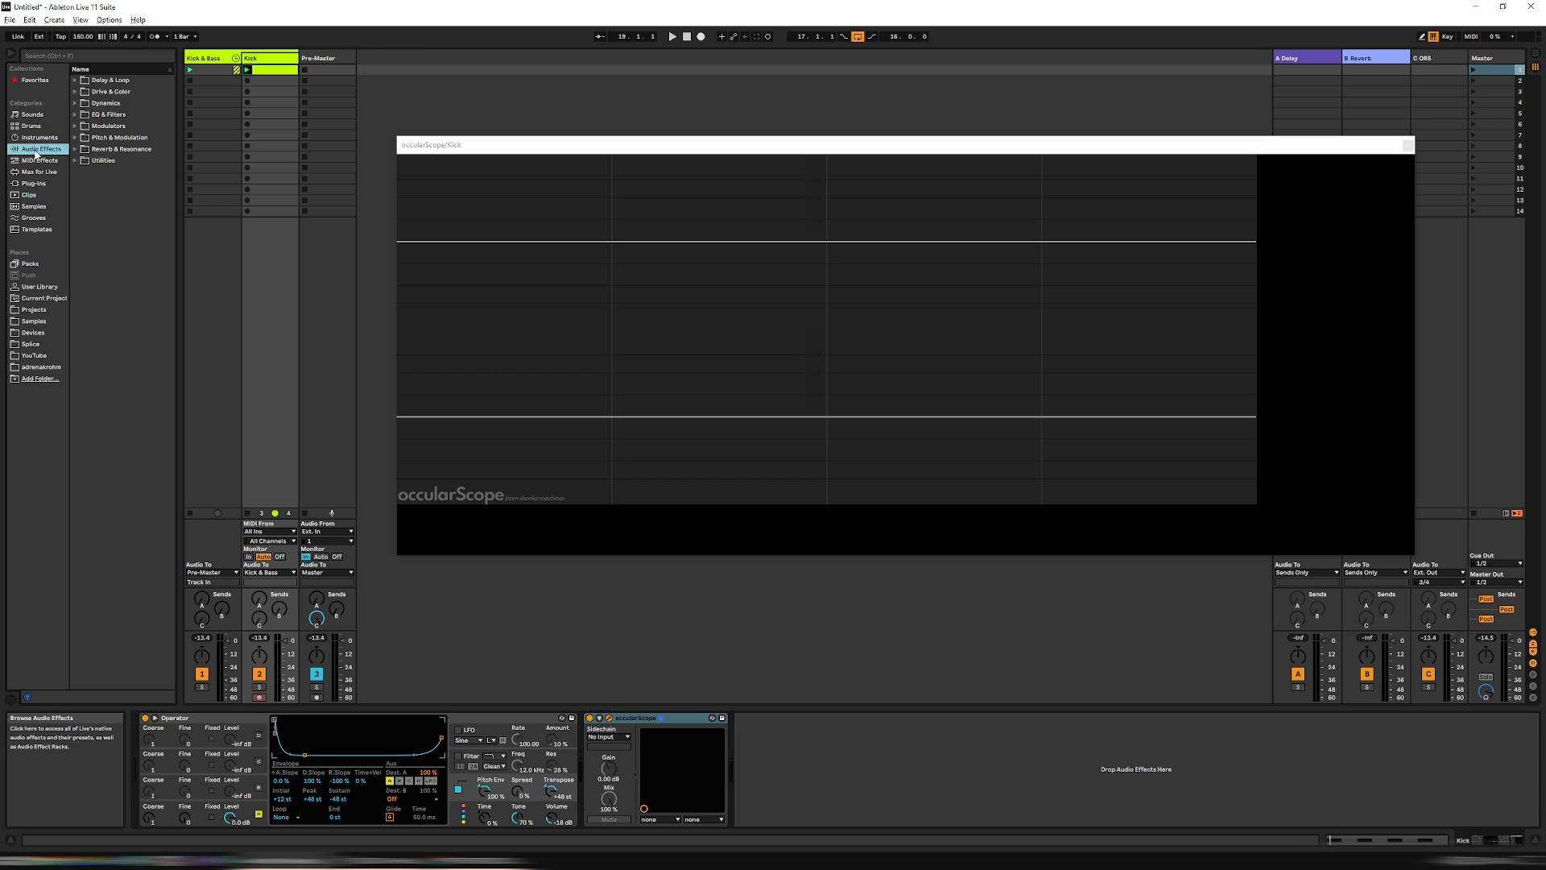
{"action": "left_click", "coordinate": [74, 160]}
{"action": "double_click", "coordinate": [107, 217]}
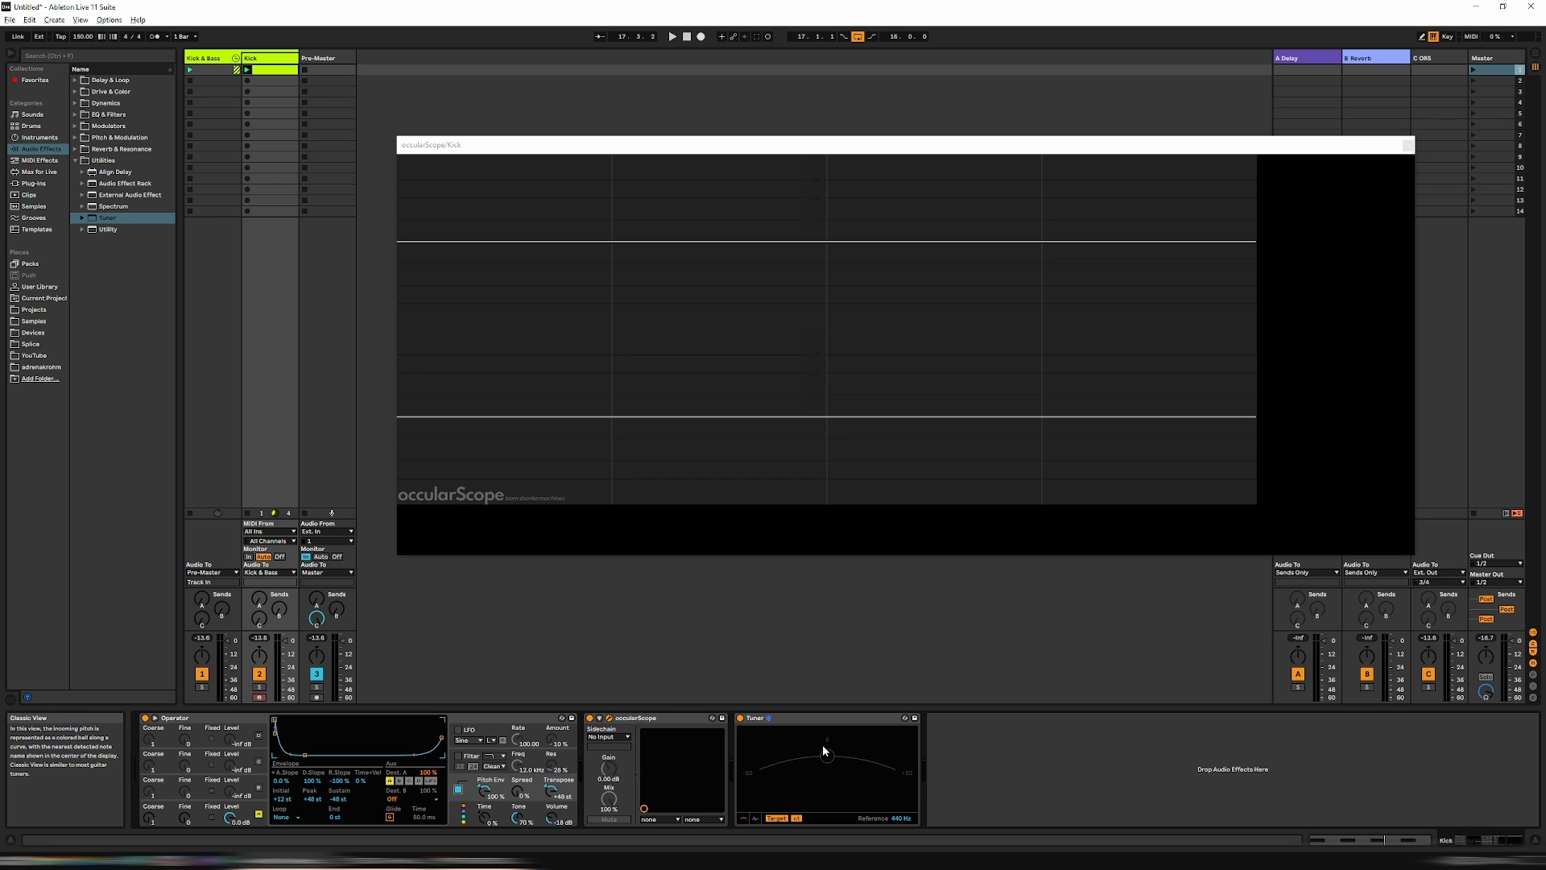
{"action": "key", "text": "space"}
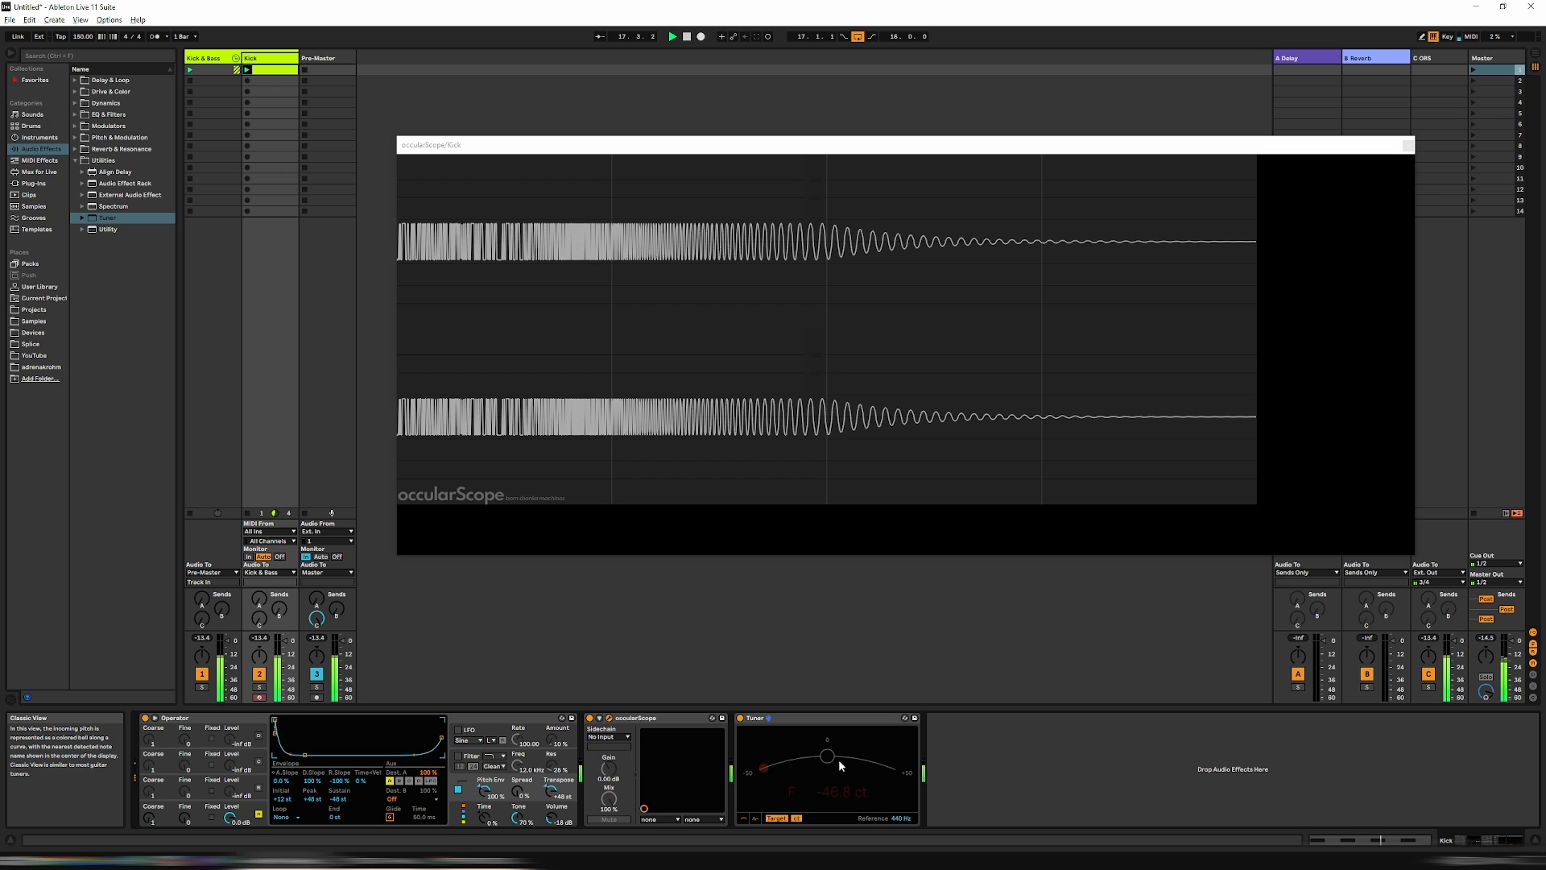
{"action": "key", "text": "space"}
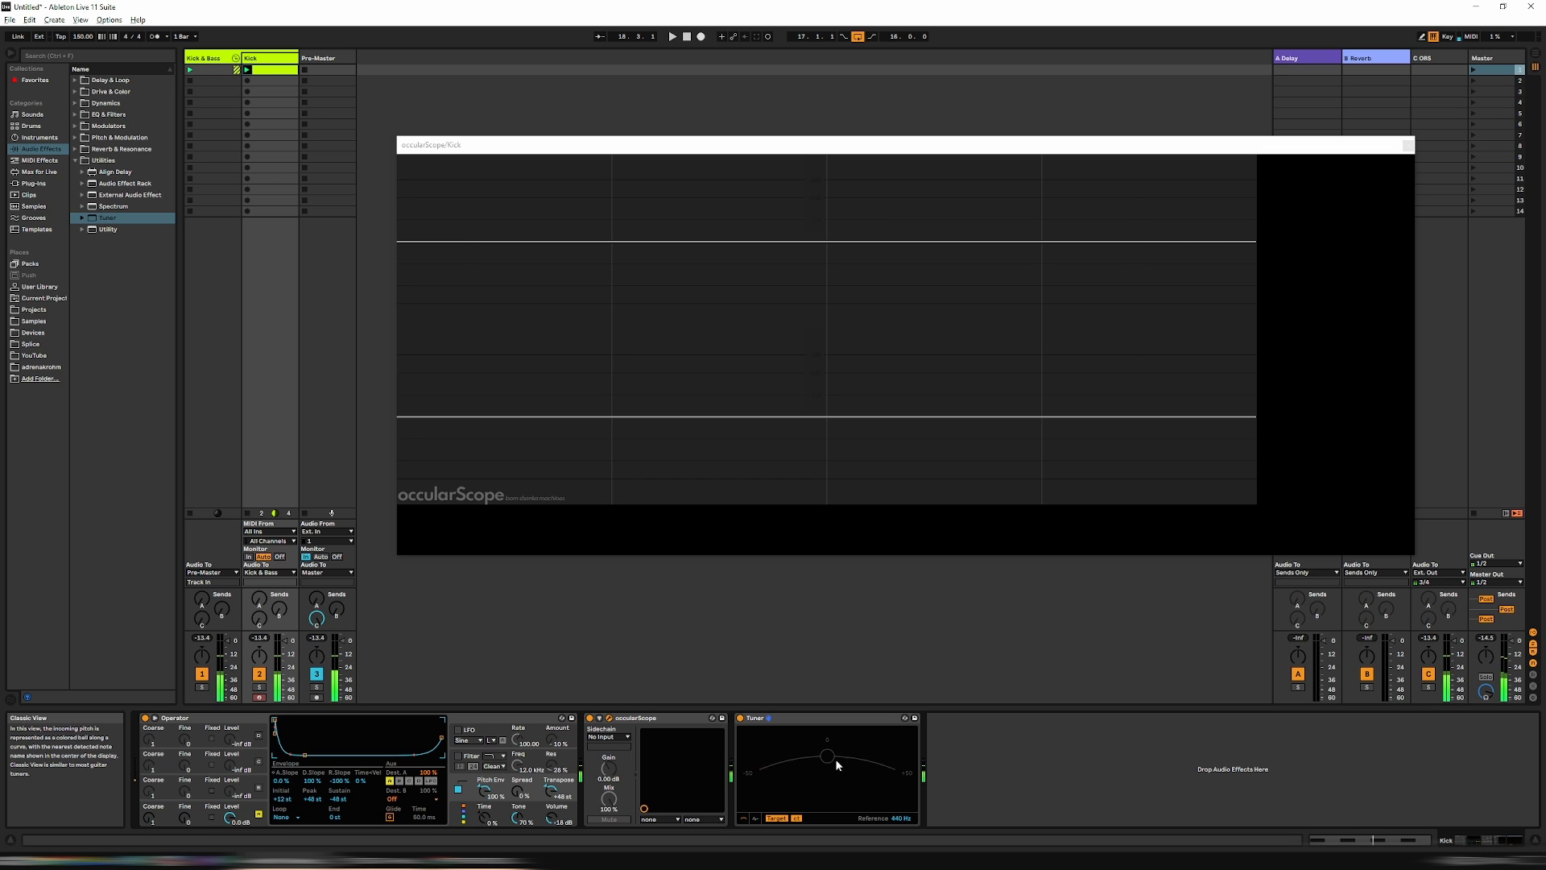
Step: Check the note's tuning during playback with the pitch envelope temporarily off, and turn the envelope back on
{"action": "left_click", "coordinate": [458, 790]}
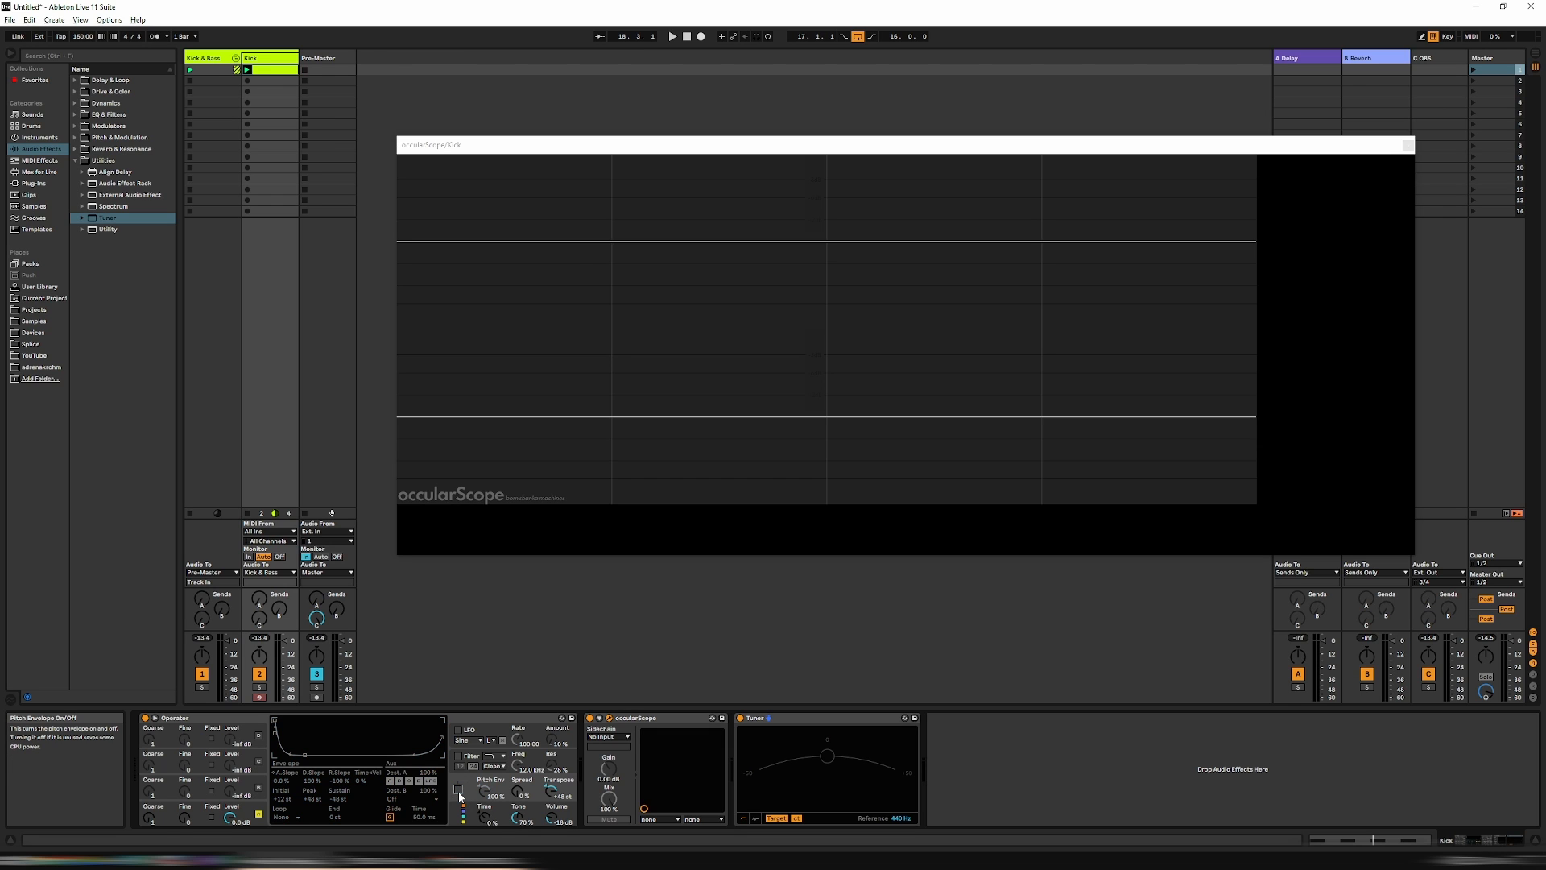
{"action": "key", "text": "space"}
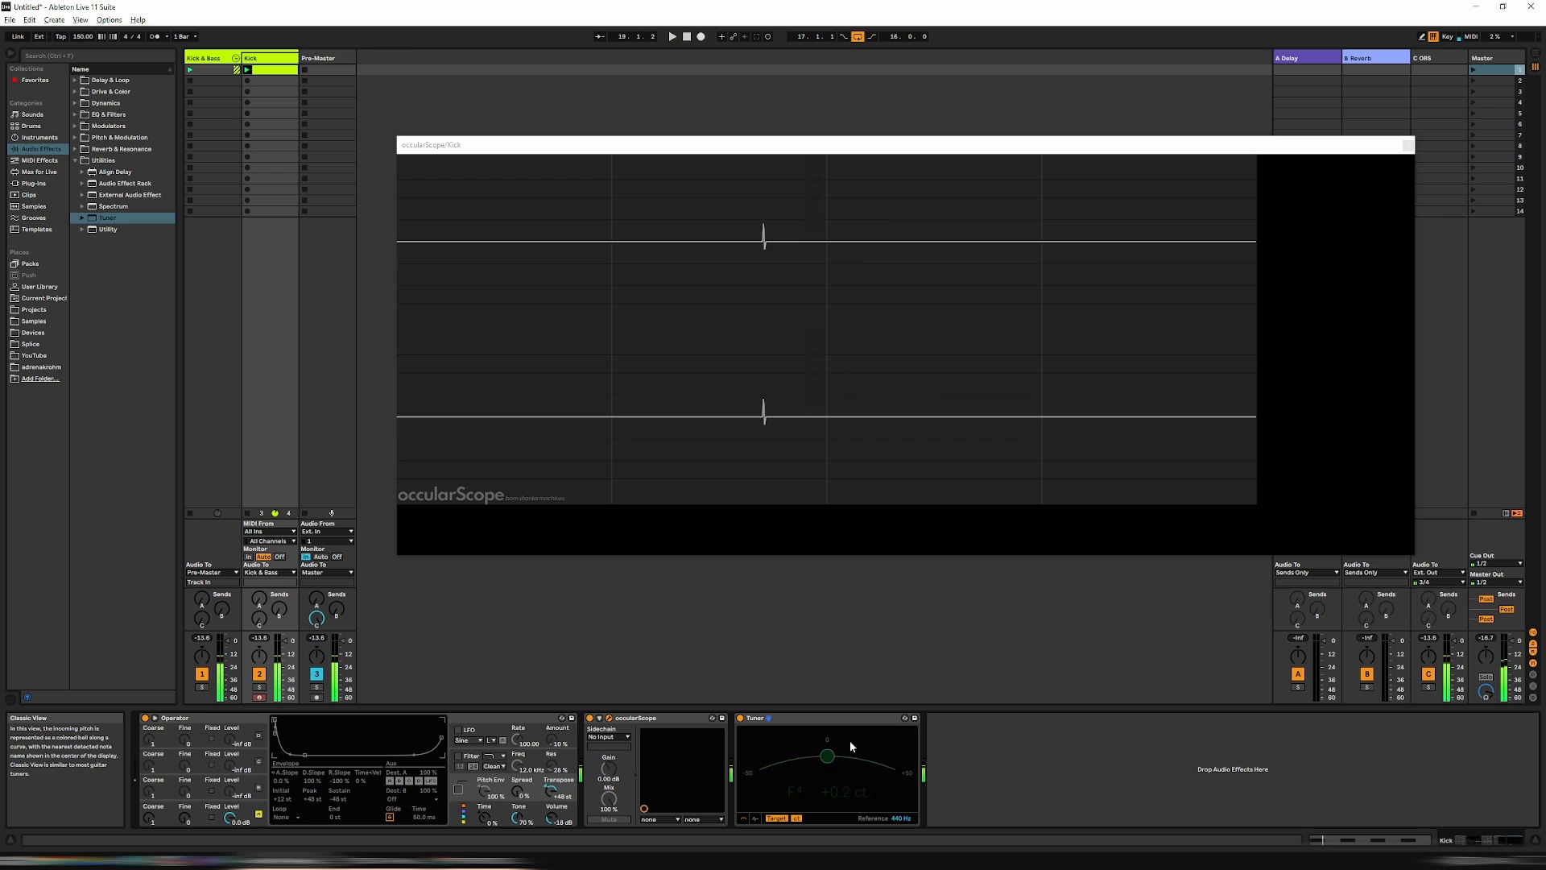
{"action": "left_click", "coordinate": [458, 790]}
{"action": "key", "text": "space"}
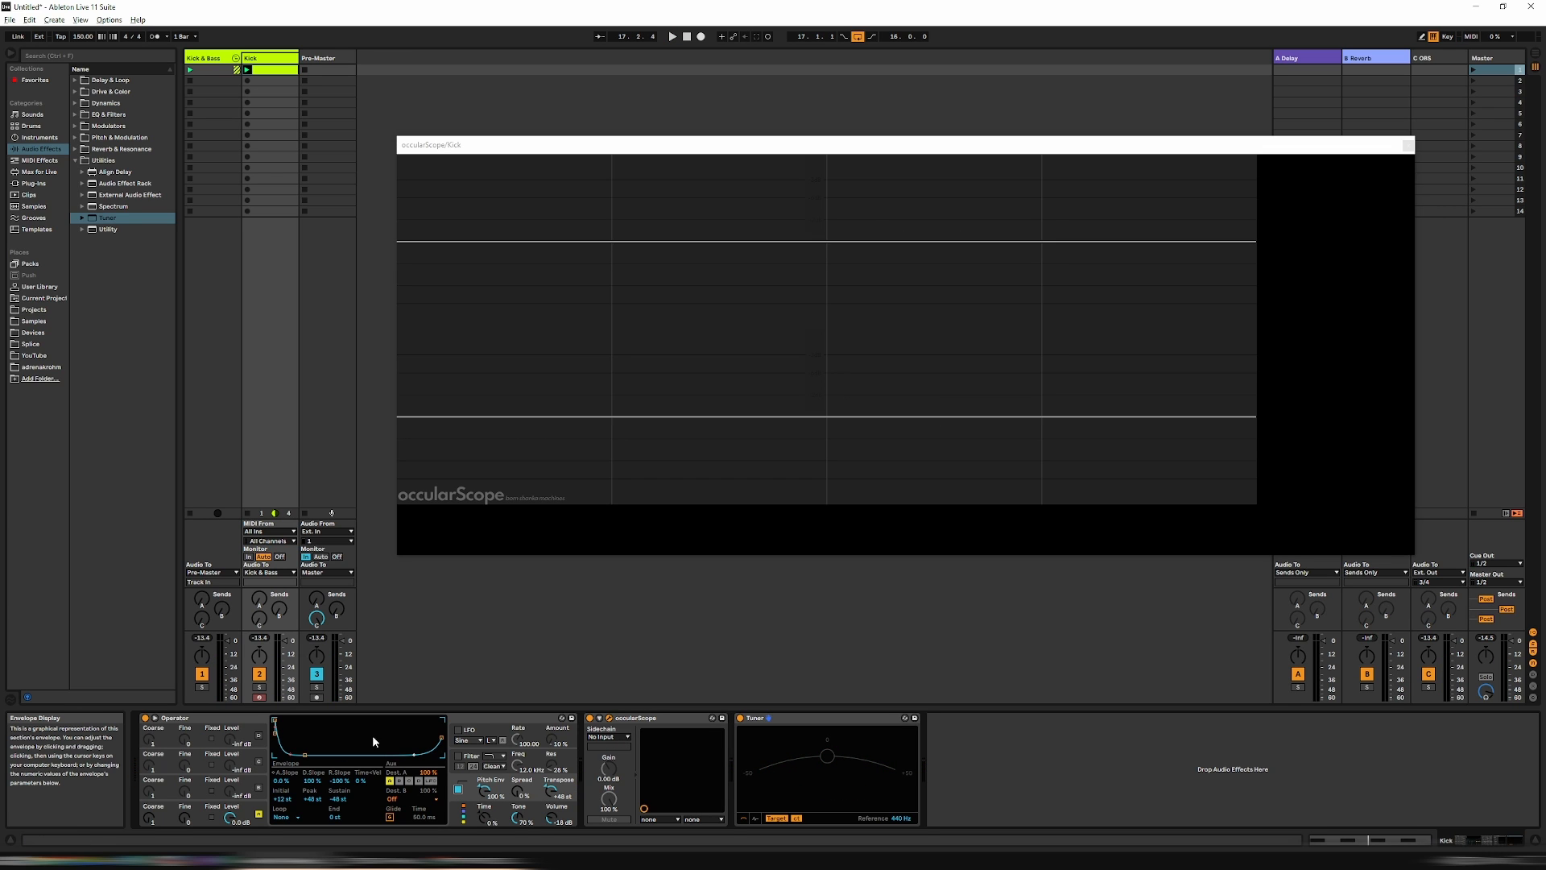
Step: Shorten the pitch envelope's decay to about 26 ms while the clip plays
{"action": "key", "text": "space"}
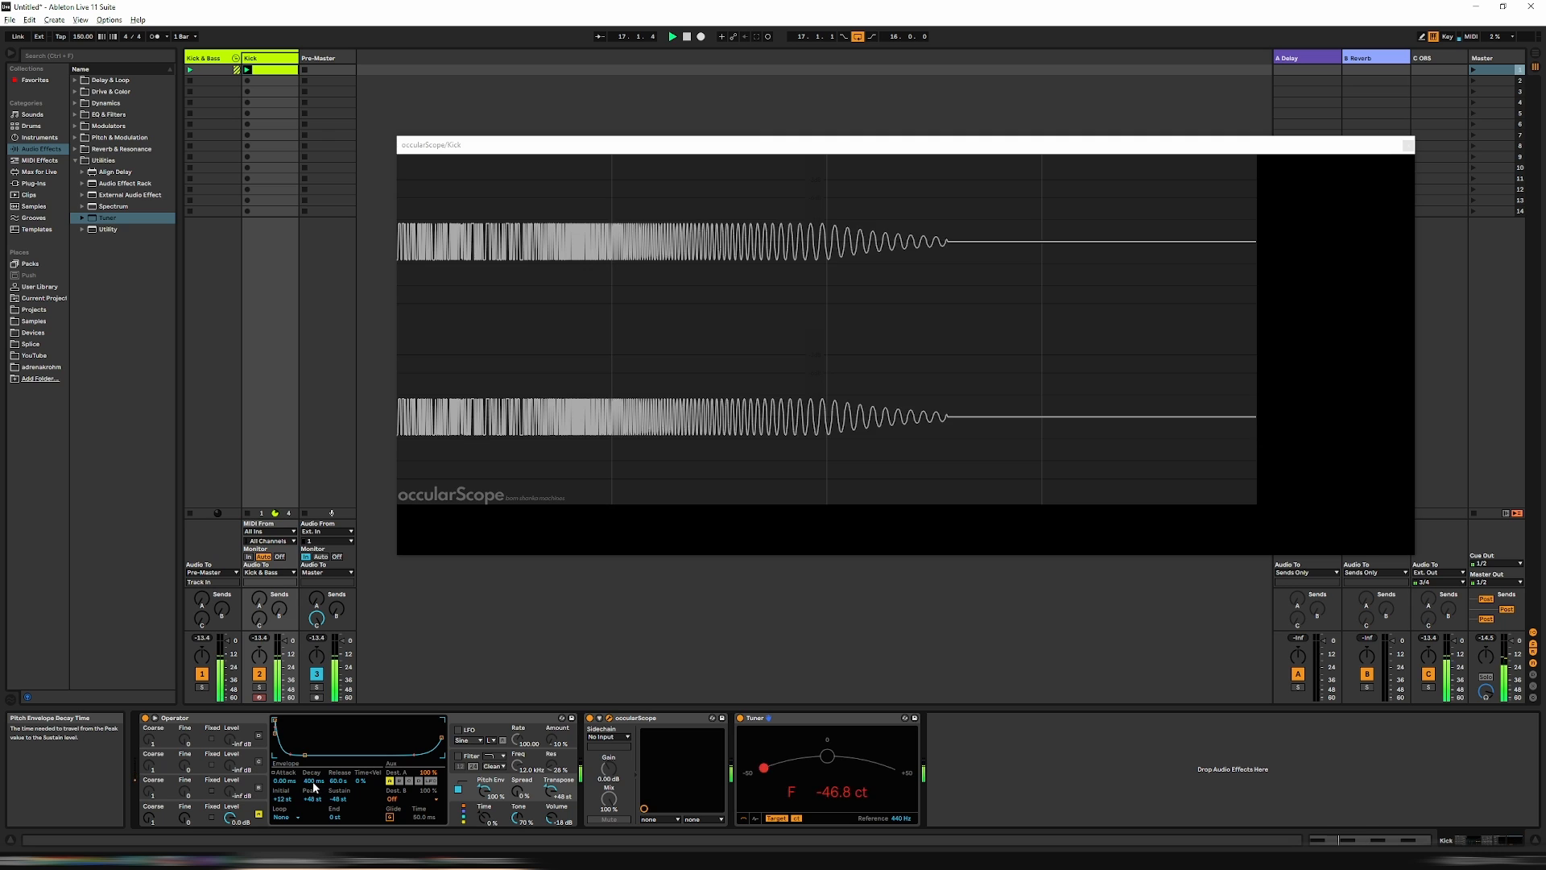
{"action": "left_click_drag", "start_coordinate": [314, 781], "coordinate": [314, 793]}
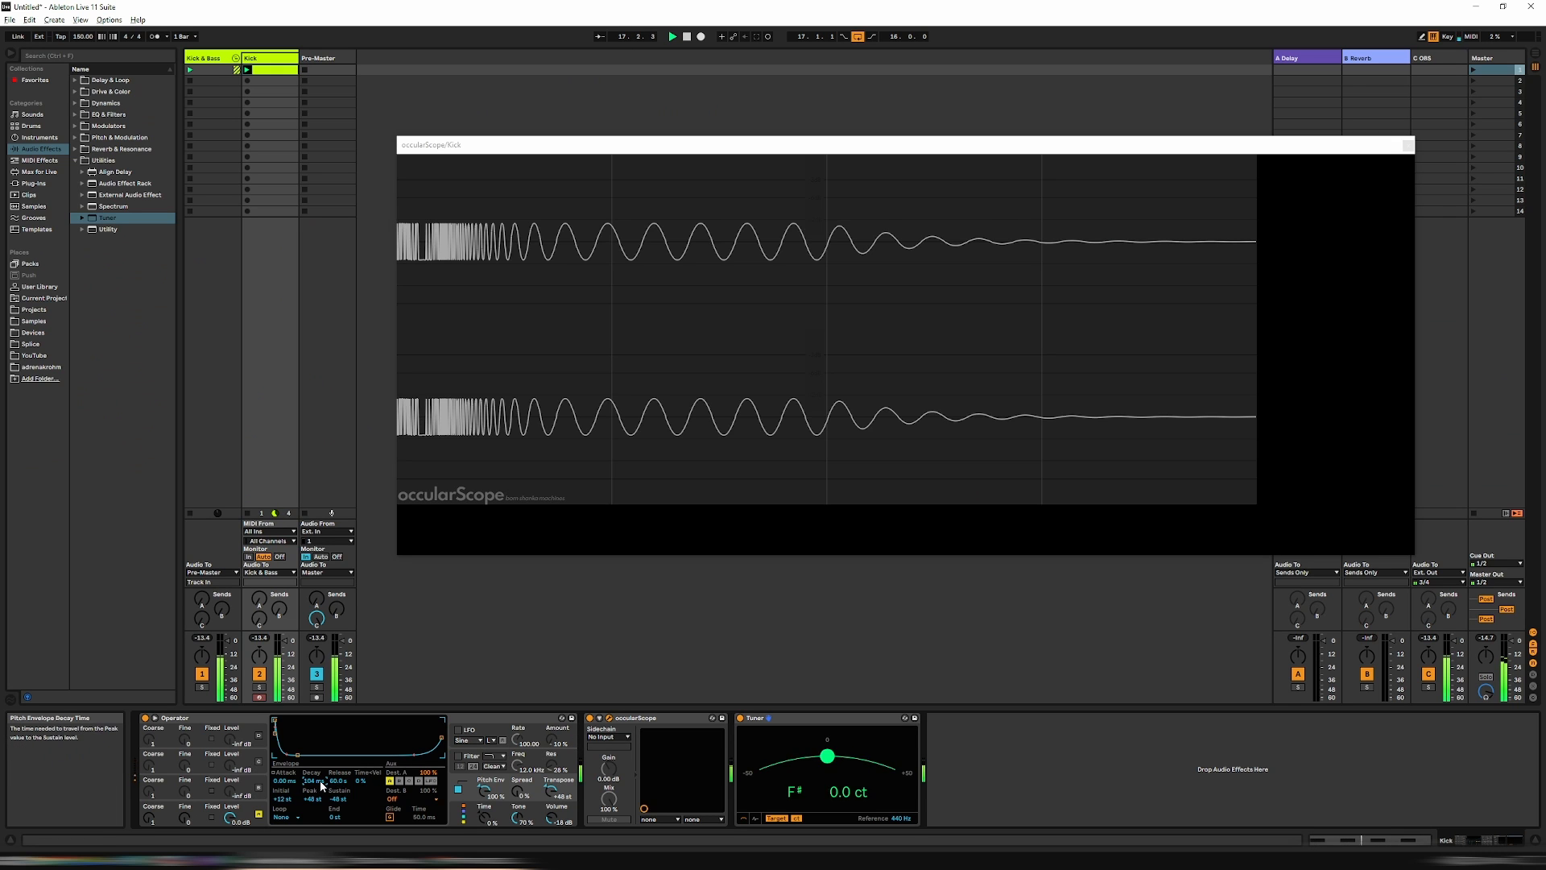
{"action": "left_click_drag", "start_coordinate": [314, 780], "coordinate": [314, 832]}
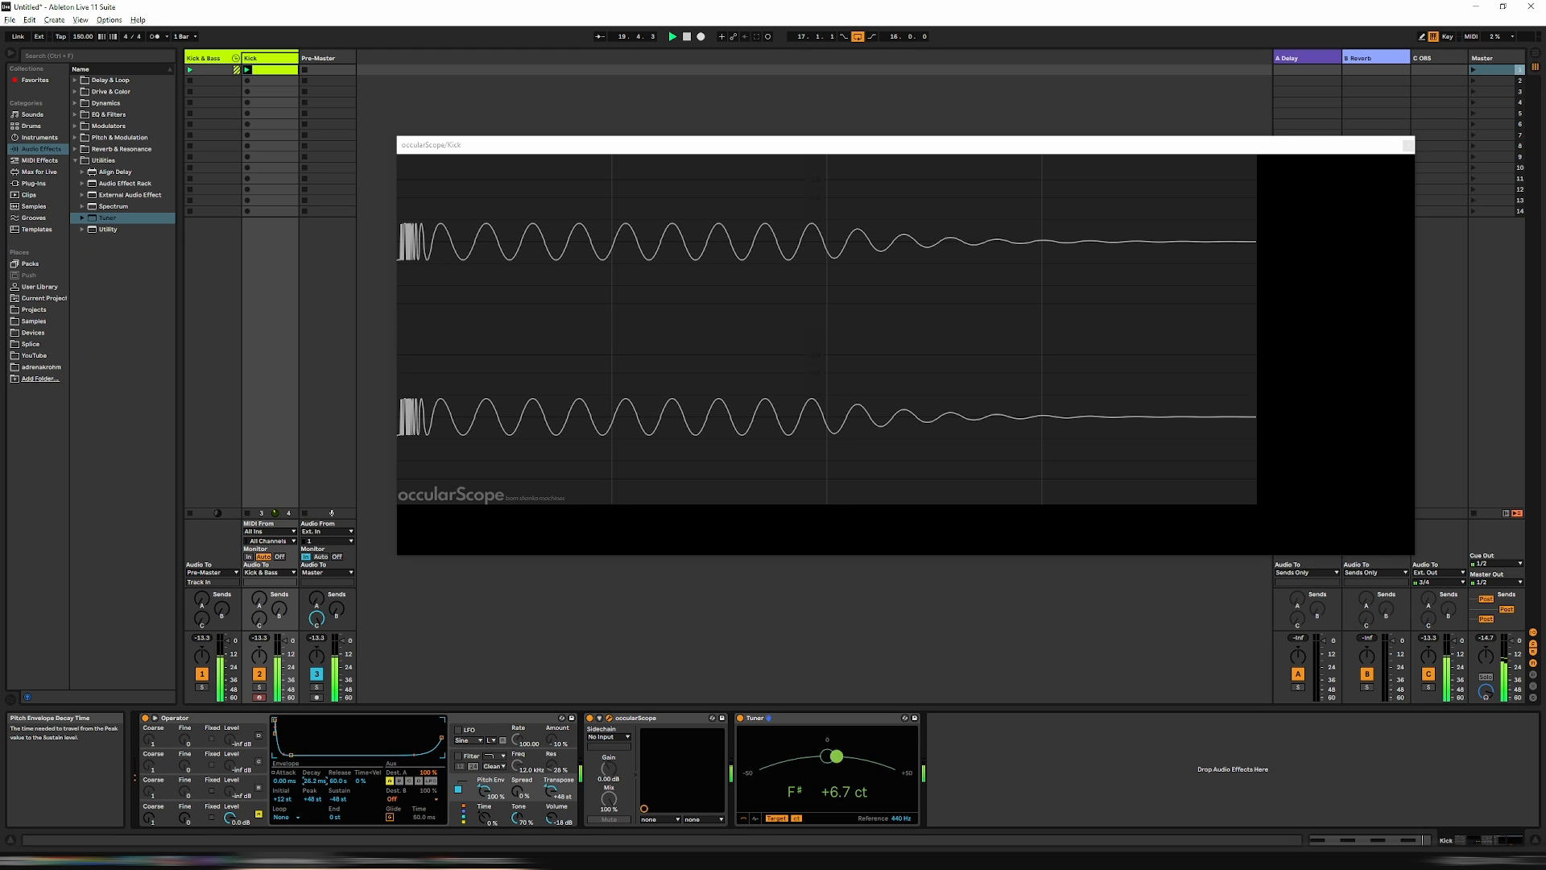
Step: Give the pitch envelope a very short attack, raise its initial level to +48 st, and lower its peak to +11 st
{"action": "left_click_drag", "start_coordinate": [284, 780], "coordinate": [285, 774]}
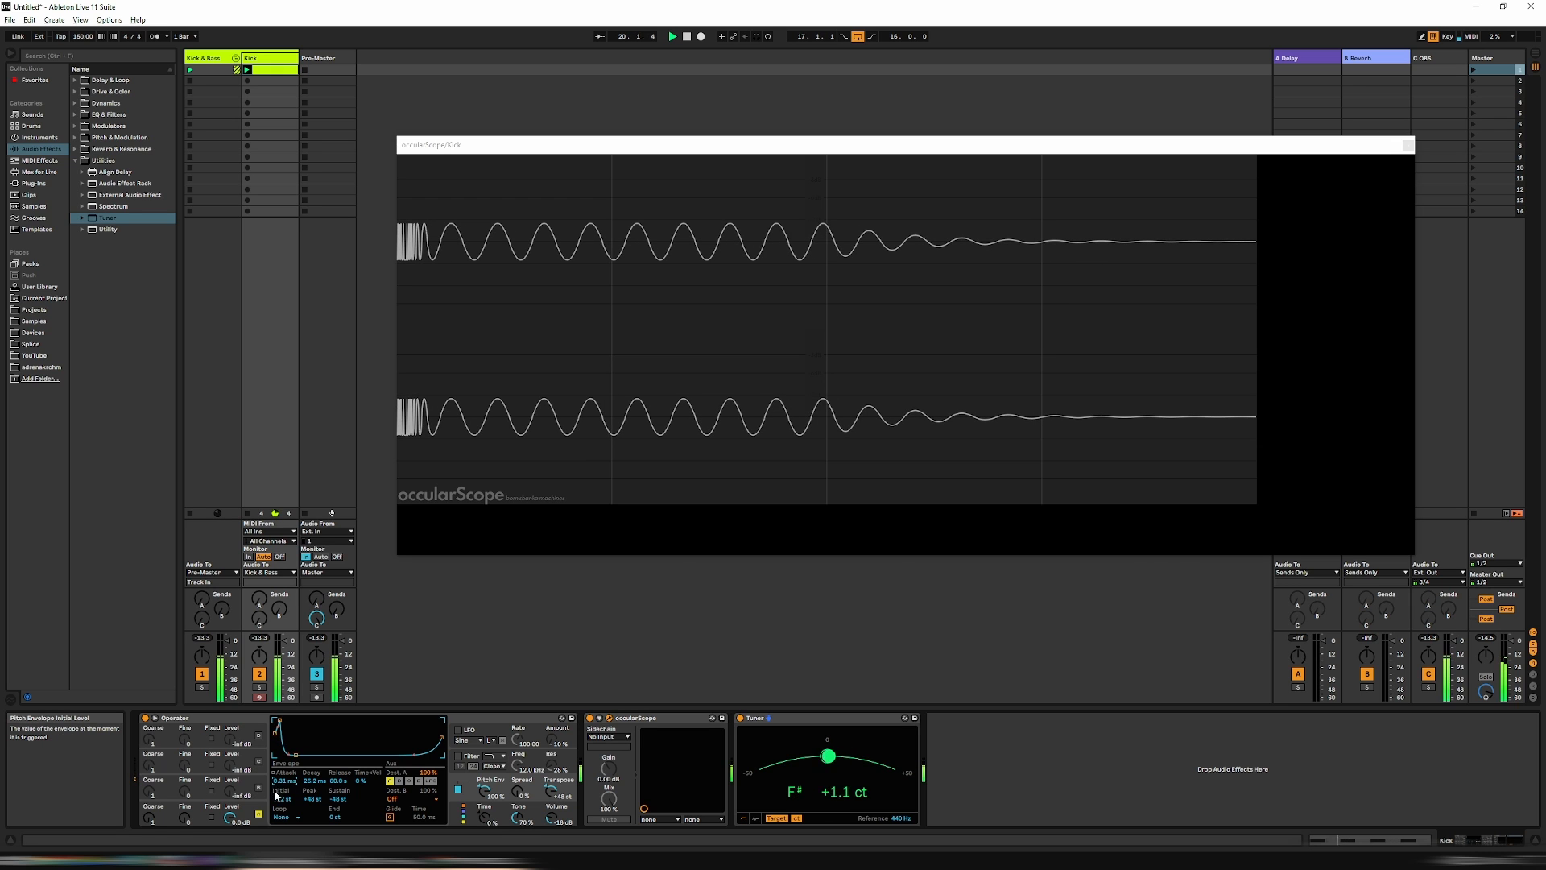
{"action": "left_click_drag", "start_coordinate": [284, 799], "coordinate": [286, 775]}
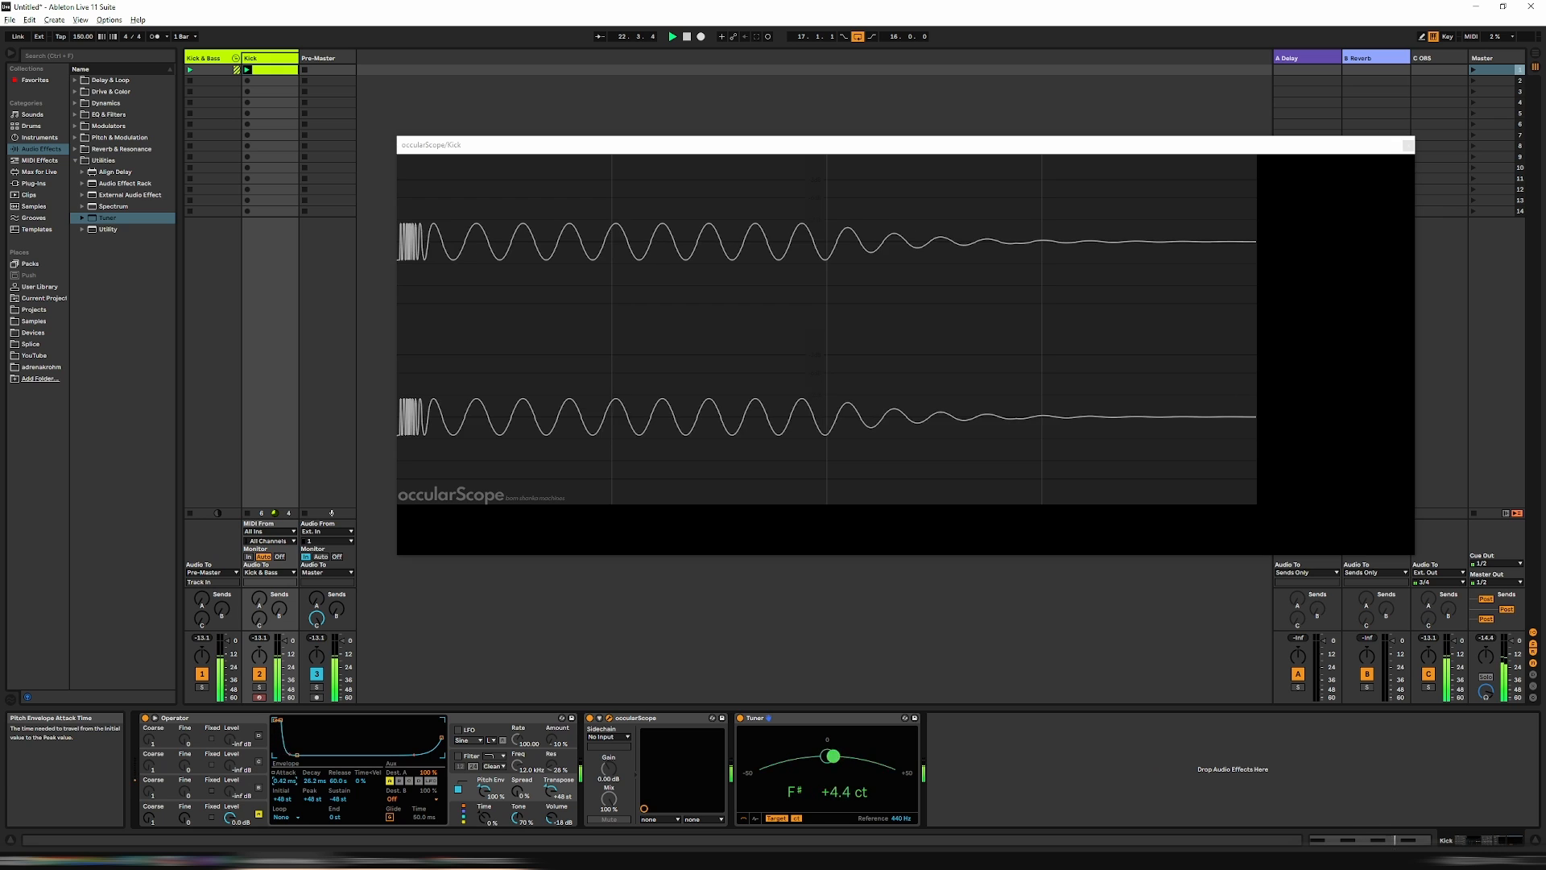
{"action": "left_click_drag", "start_coordinate": [280, 720], "coordinate": [281, 733]}
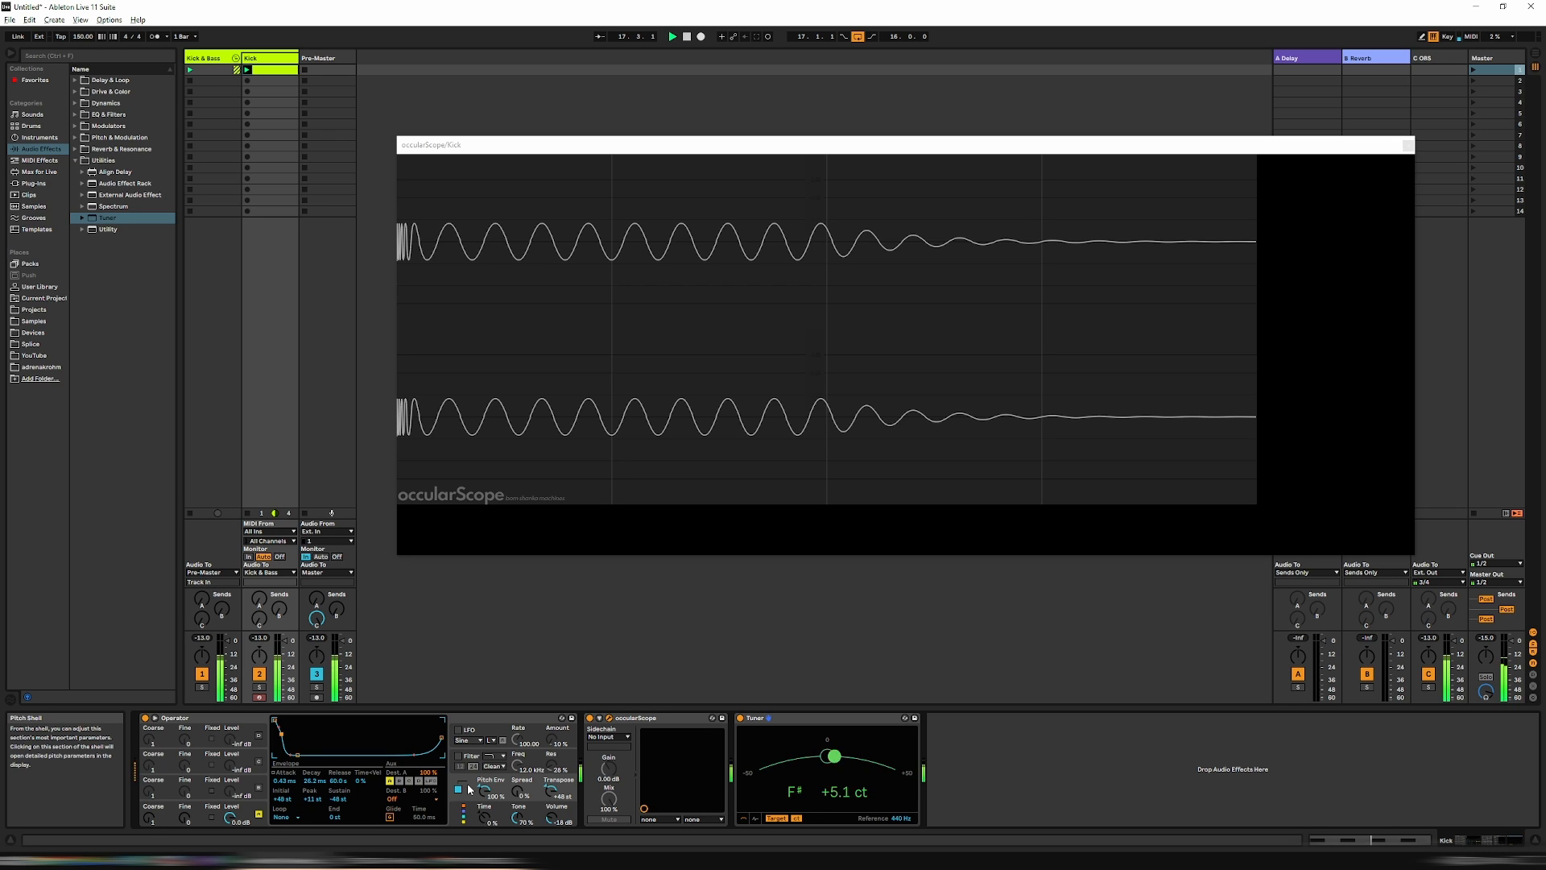
Step: Set the pitch envelope's attack slope to 100 % and its decay slope to 70 %
{"action": "left_click", "coordinate": [274, 773]}
{"action": "left_click_drag", "start_coordinate": [284, 782], "coordinate": [283, 699]}
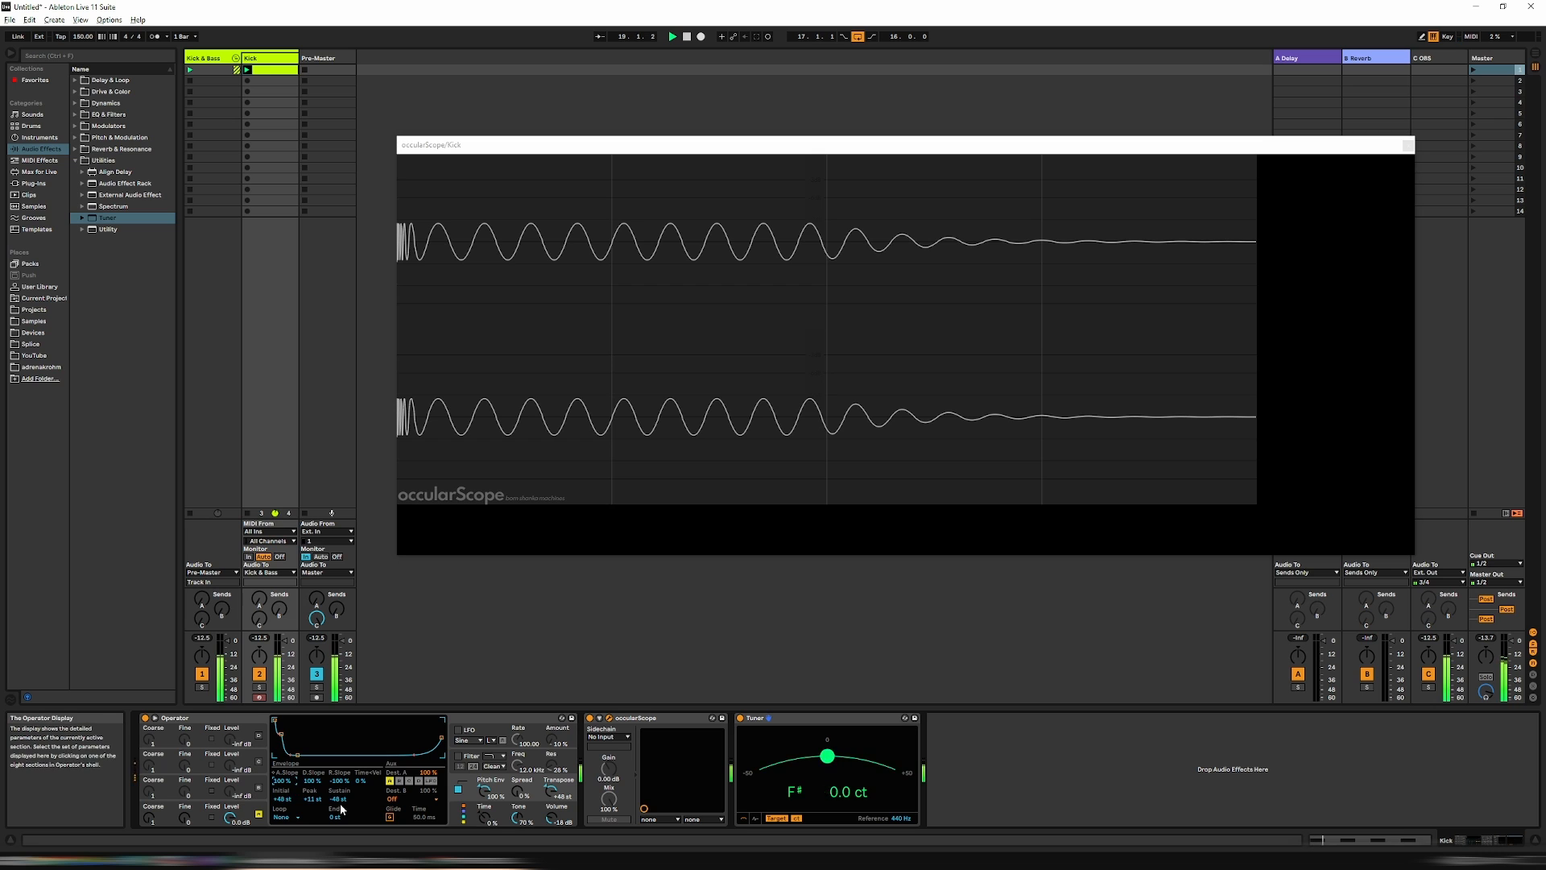
{"action": "left_click_drag", "start_coordinate": [312, 780], "coordinate": [311, 806]}
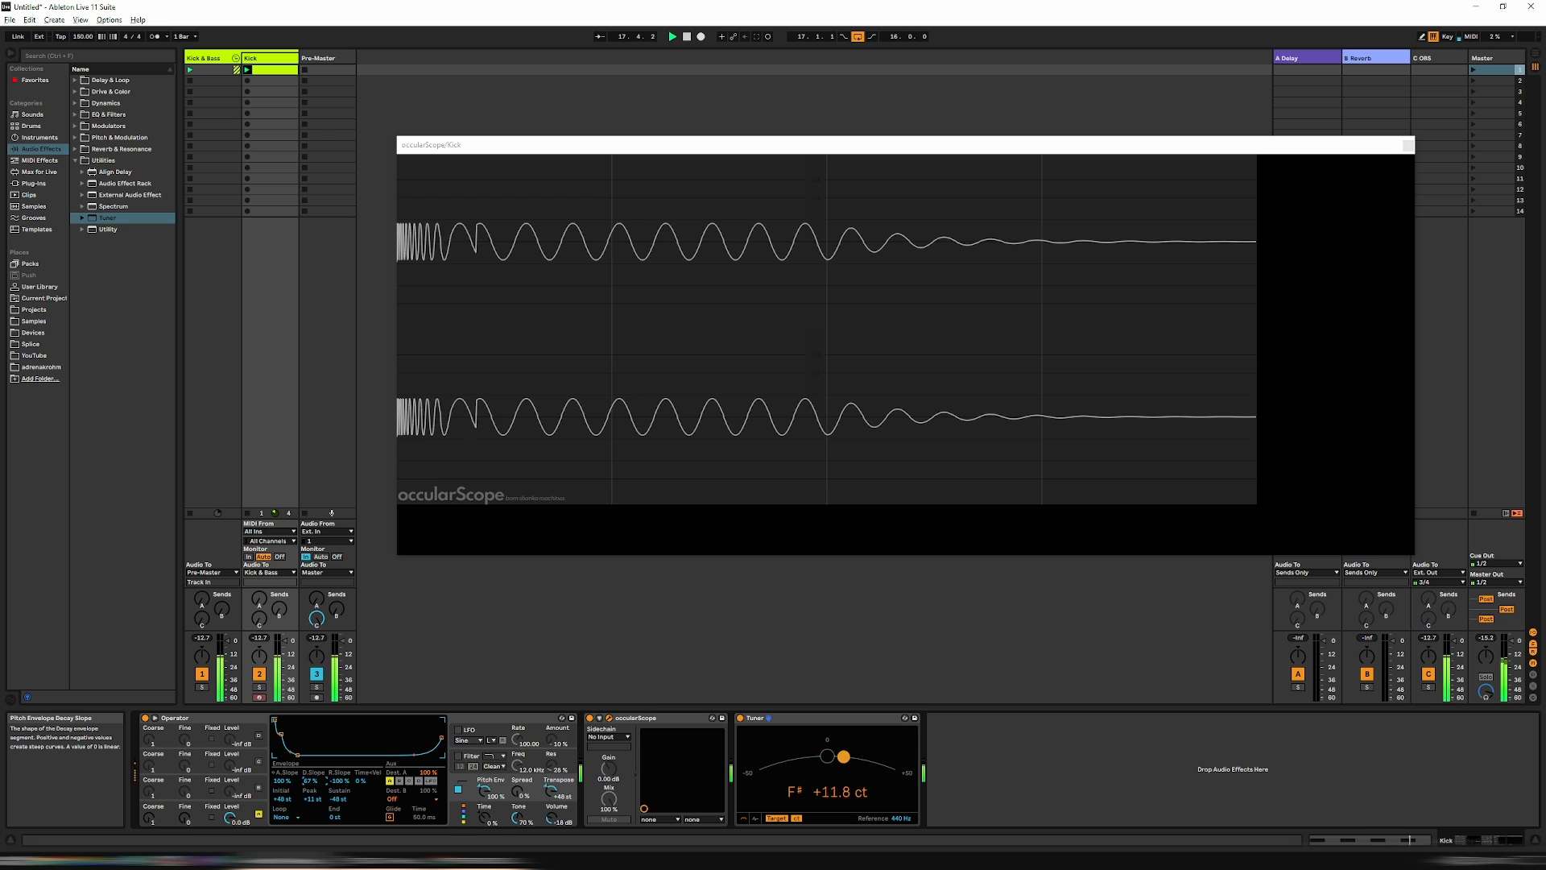
{"action": "left_click_drag", "start_coordinate": [311, 806], "coordinate": [311, 794]}
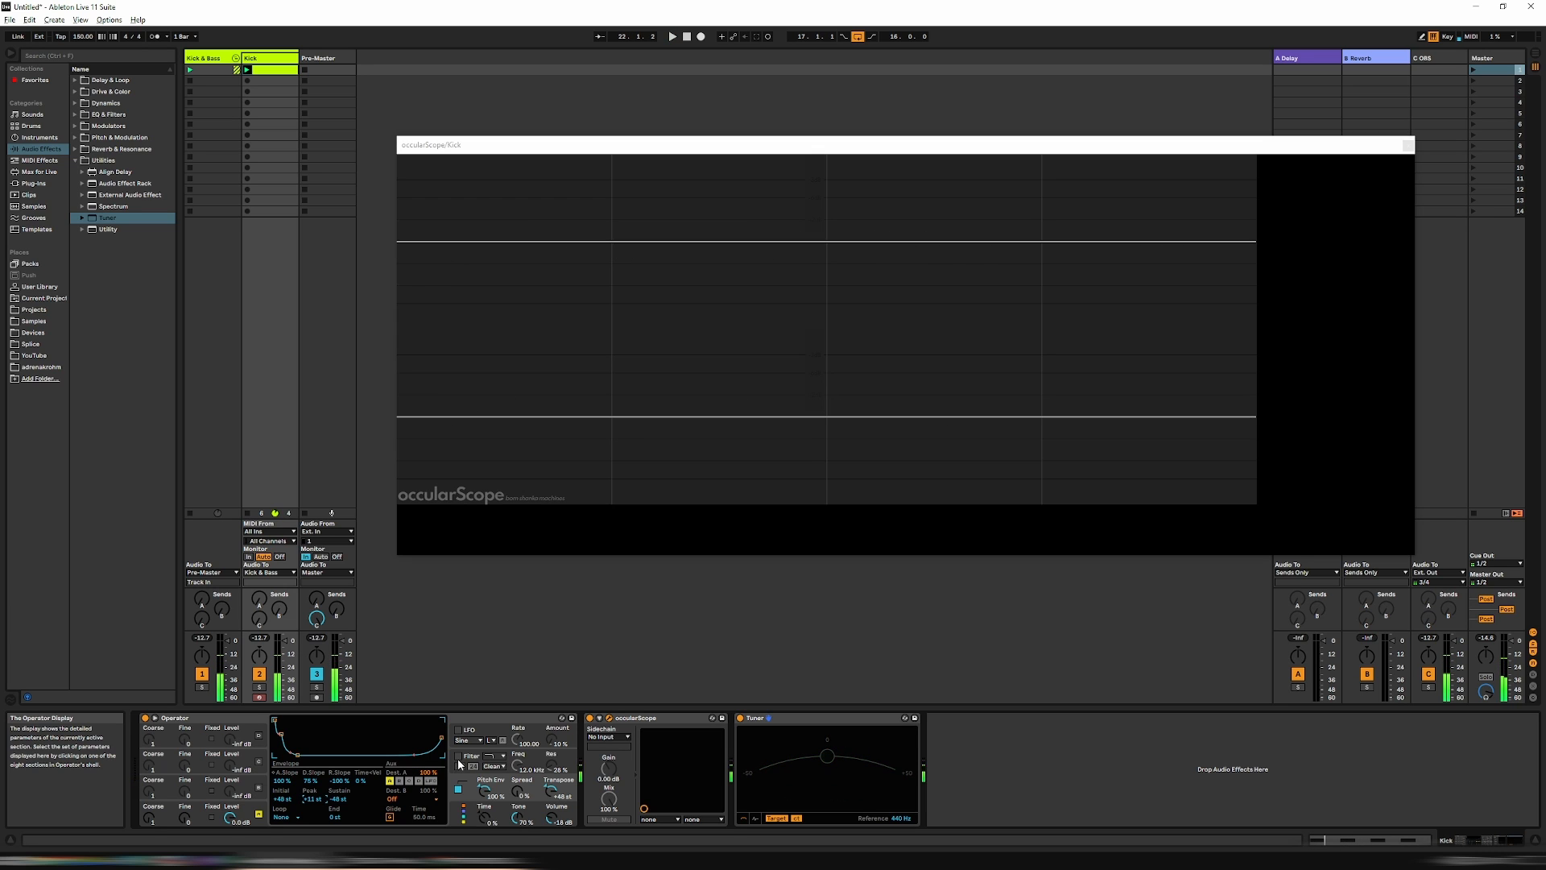
Step: Fine-tune the pitch envelope's decay, shorten its attack to 0.26 ms, and lower its peak level during playback
{"action": "key", "text": "space"}
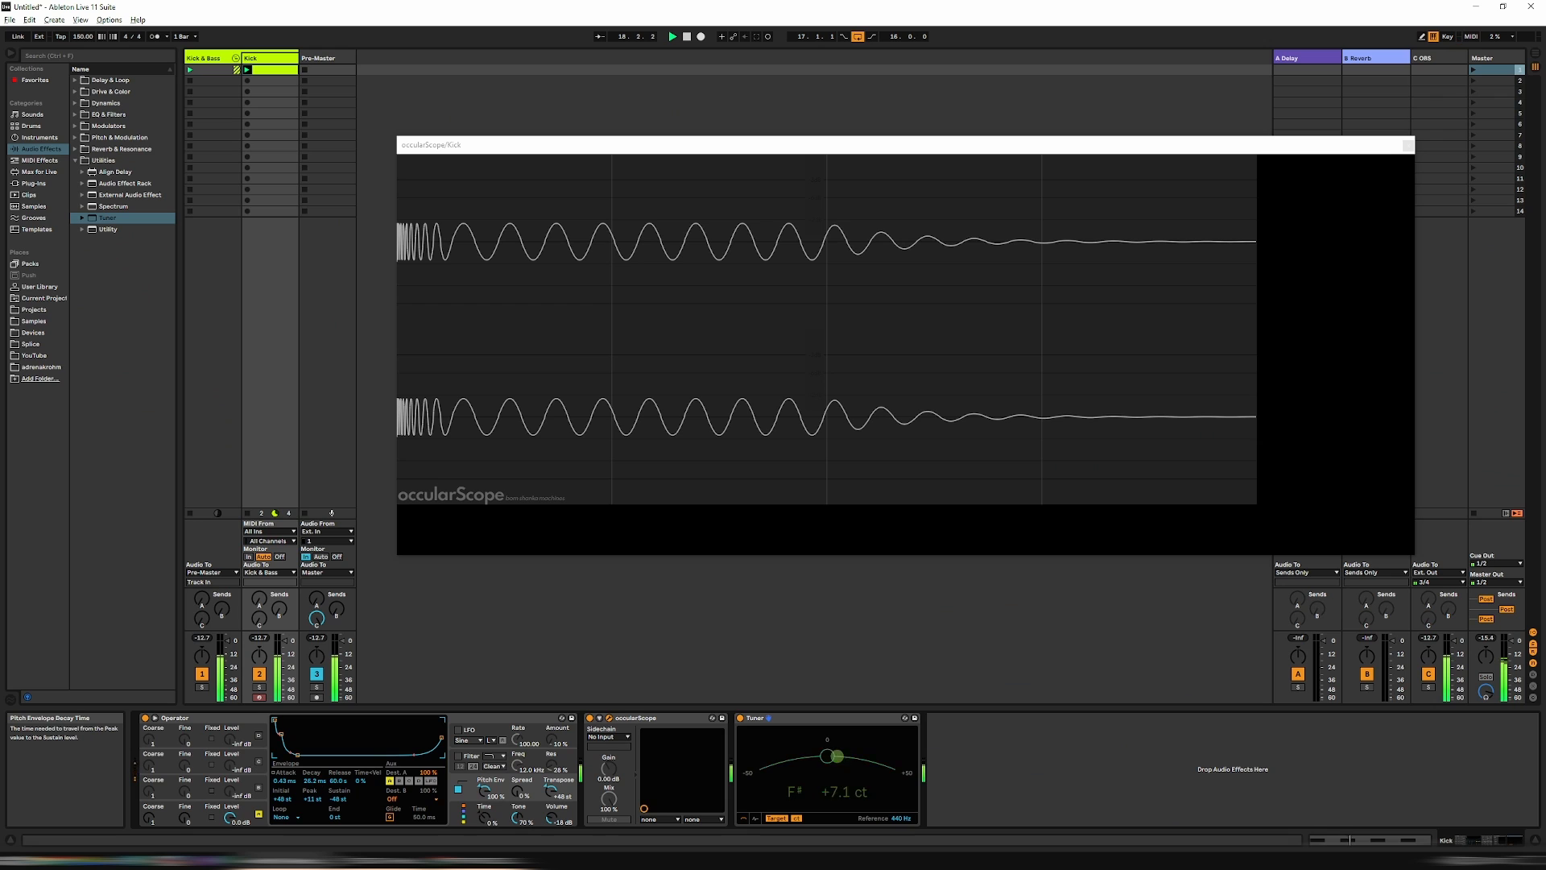
{"action": "left_click_drag", "start_coordinate": [314, 780], "coordinate": [284, 785]}
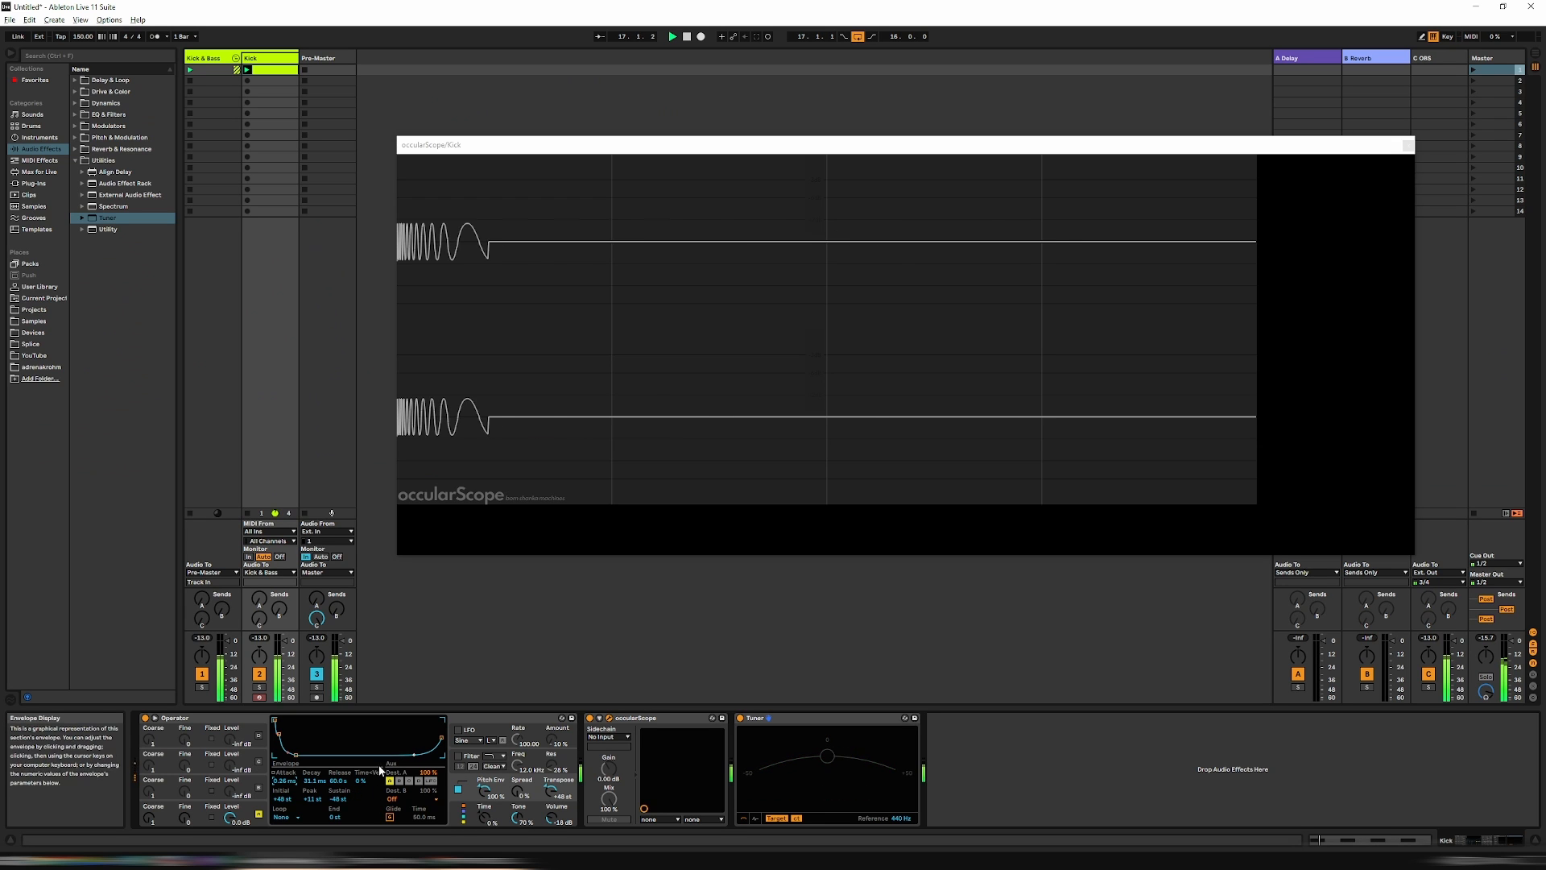
{"action": "left_click_drag", "start_coordinate": [313, 799], "coordinate": [313, 804]}
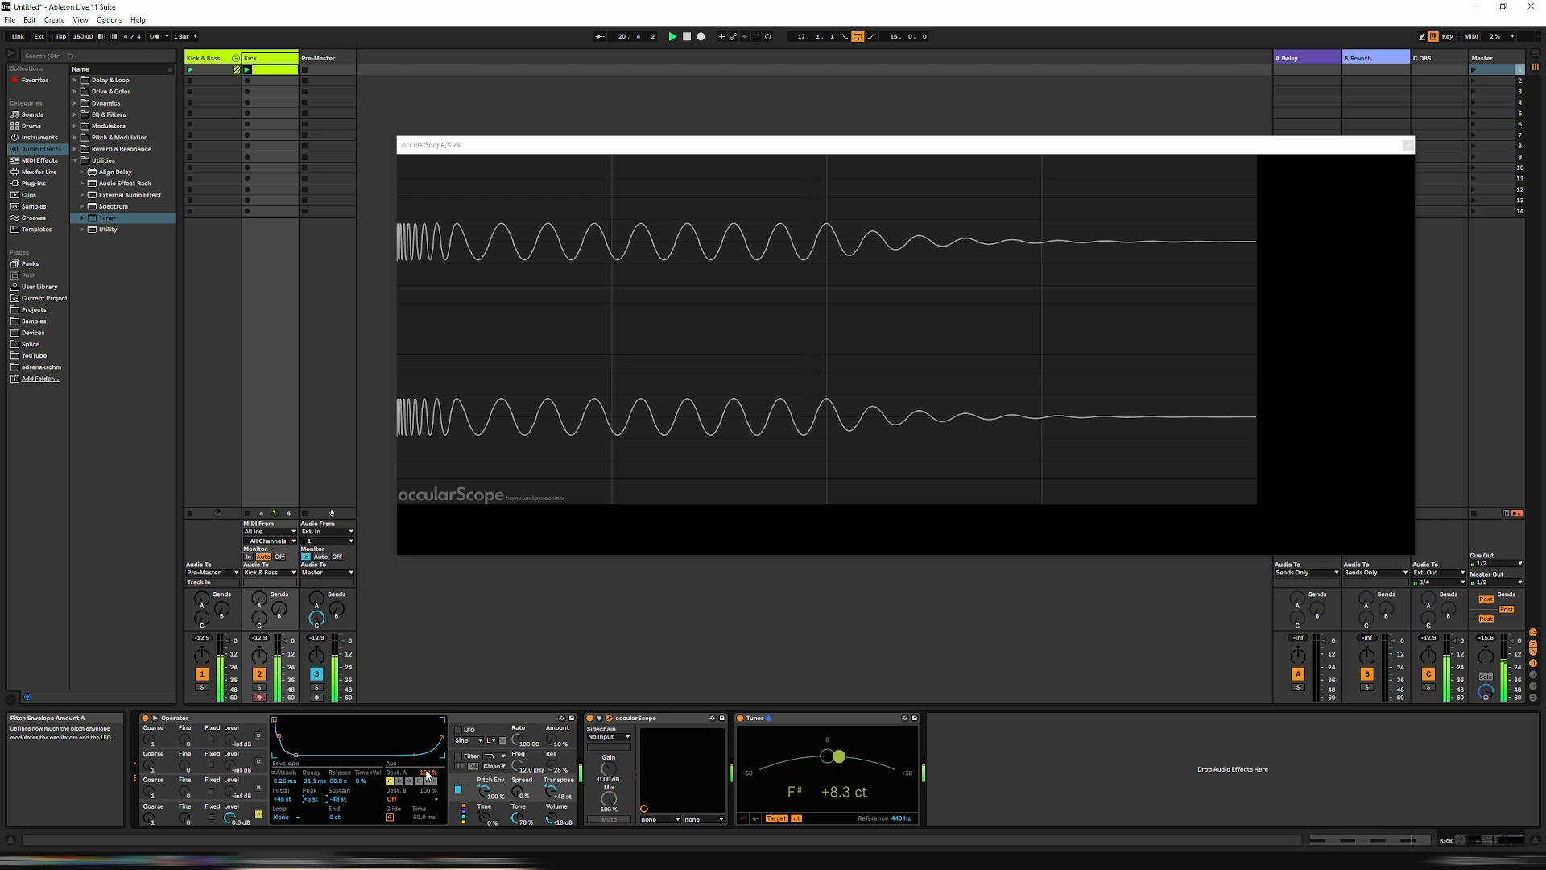
Step: Set the pitch envelope's decay slope to 73 % and audition the kick
{"action": "key", "text": "space"}
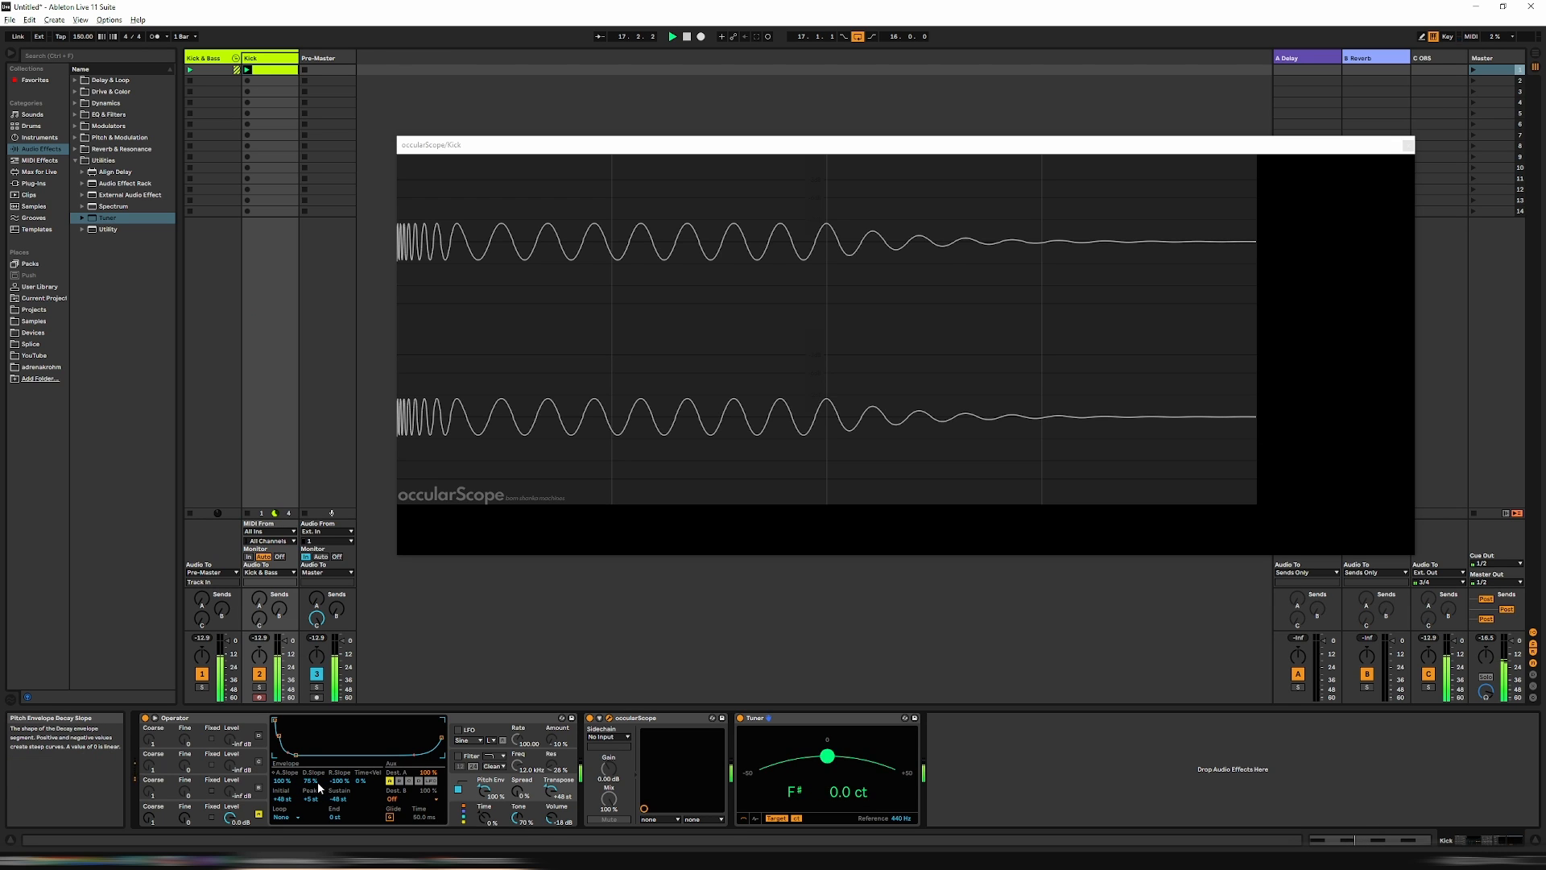
{"action": "left_click_drag", "start_coordinate": [310, 780], "coordinate": [310, 779]}
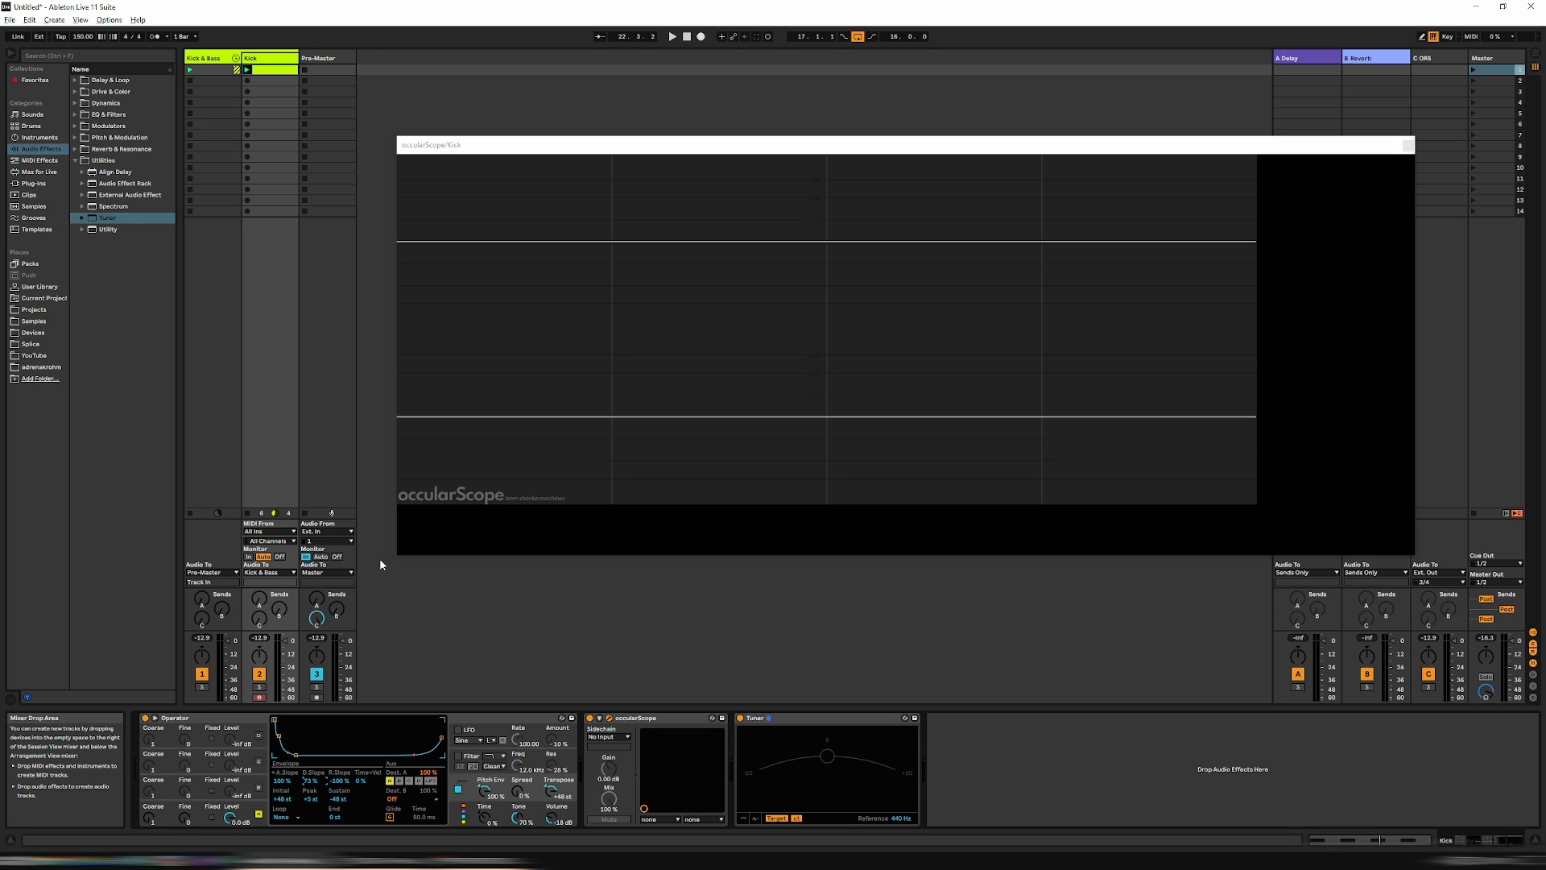
{"action": "key", "text": "space"}
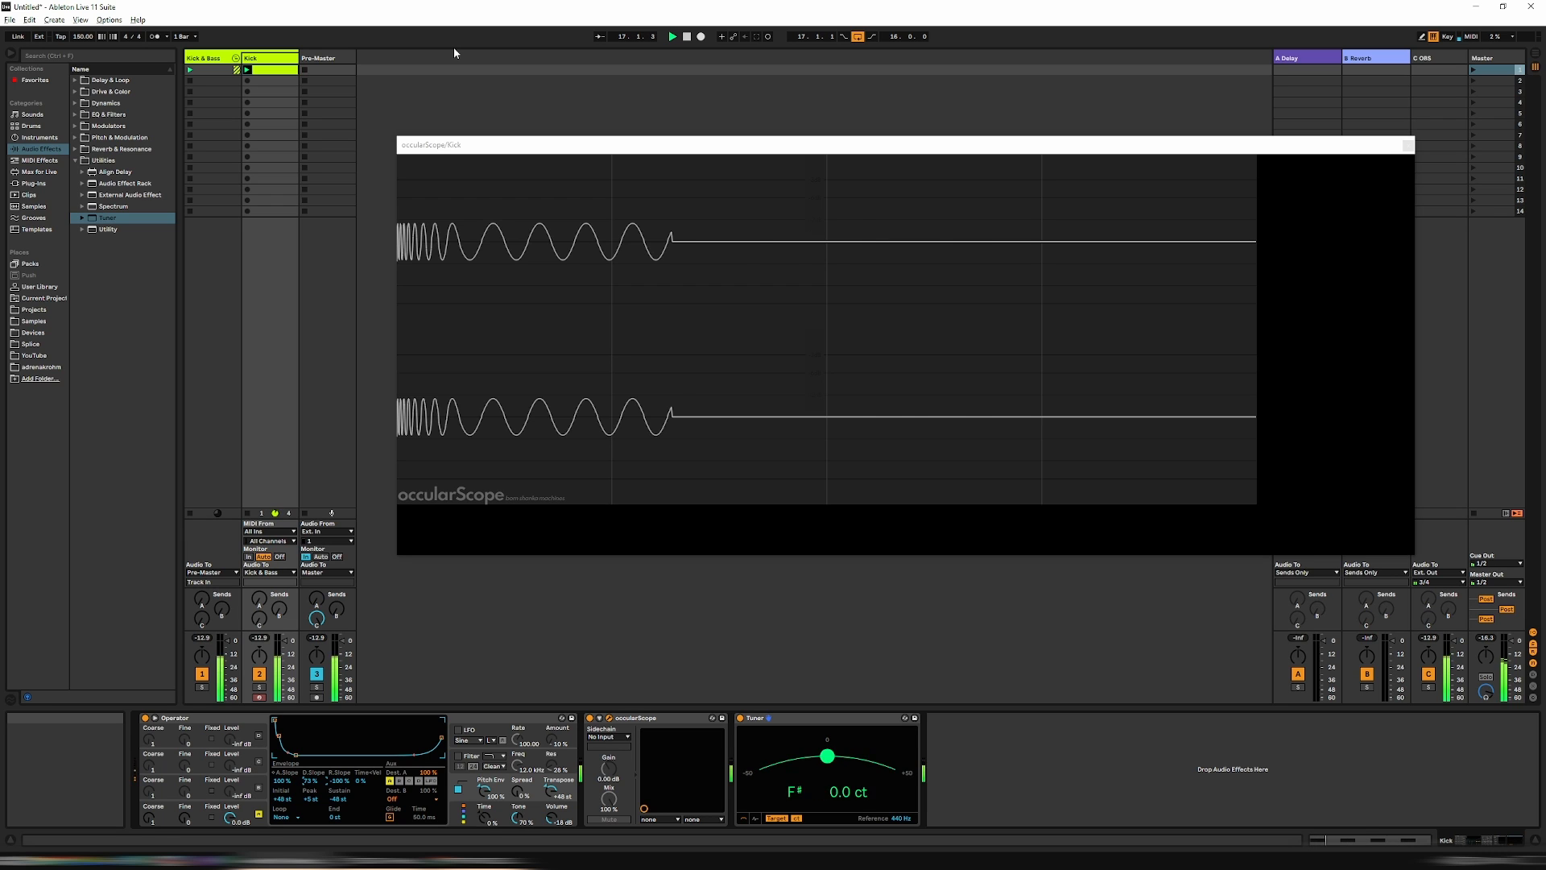
{"action": "key", "text": "space"}
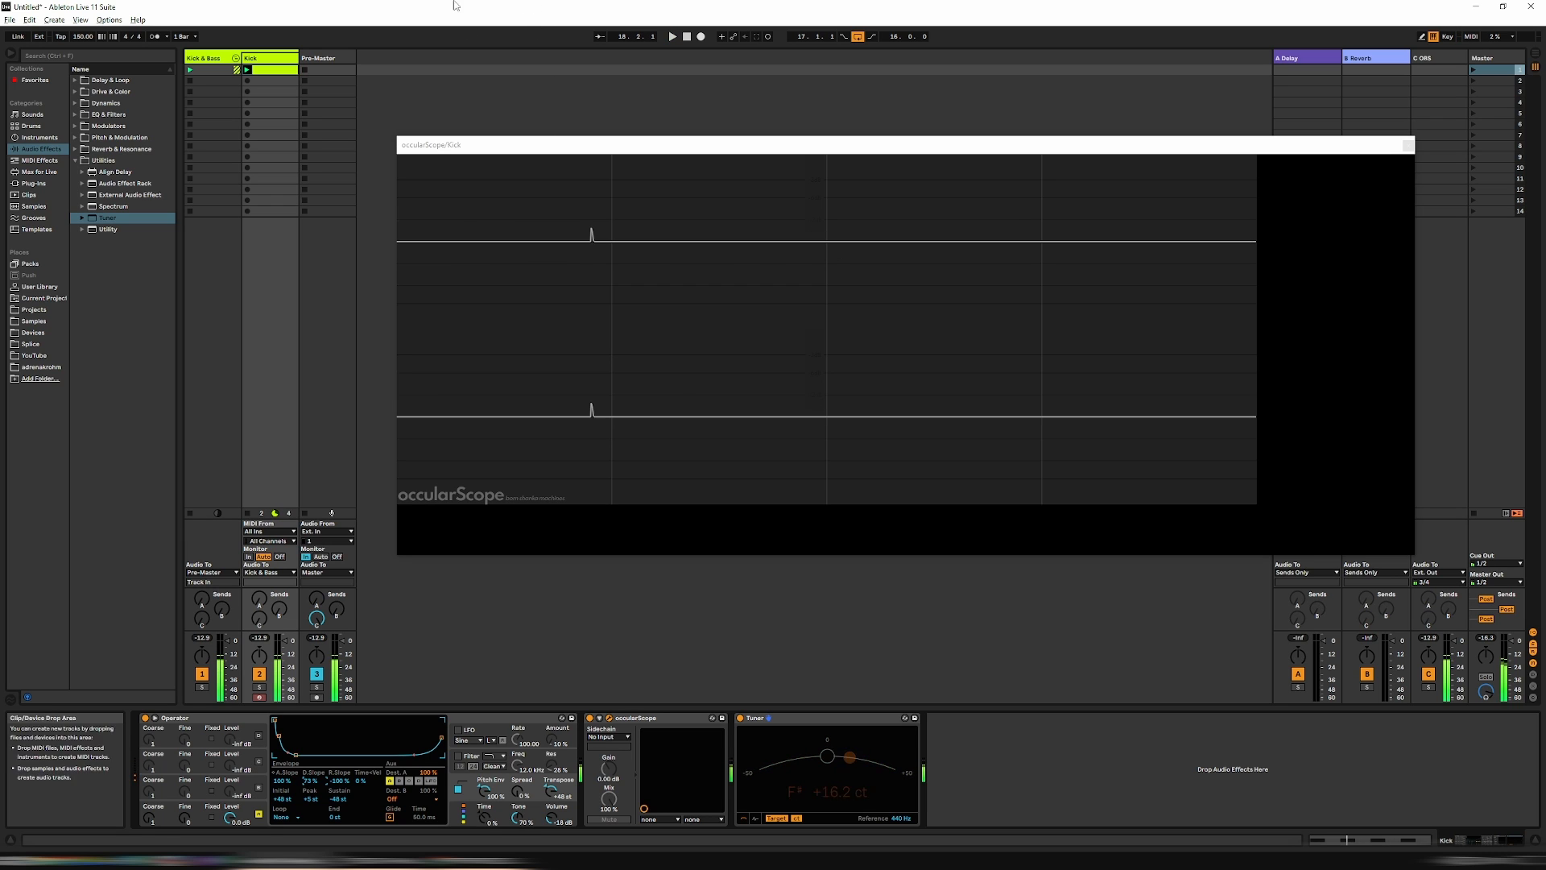
{"action": "key", "text": "space"}
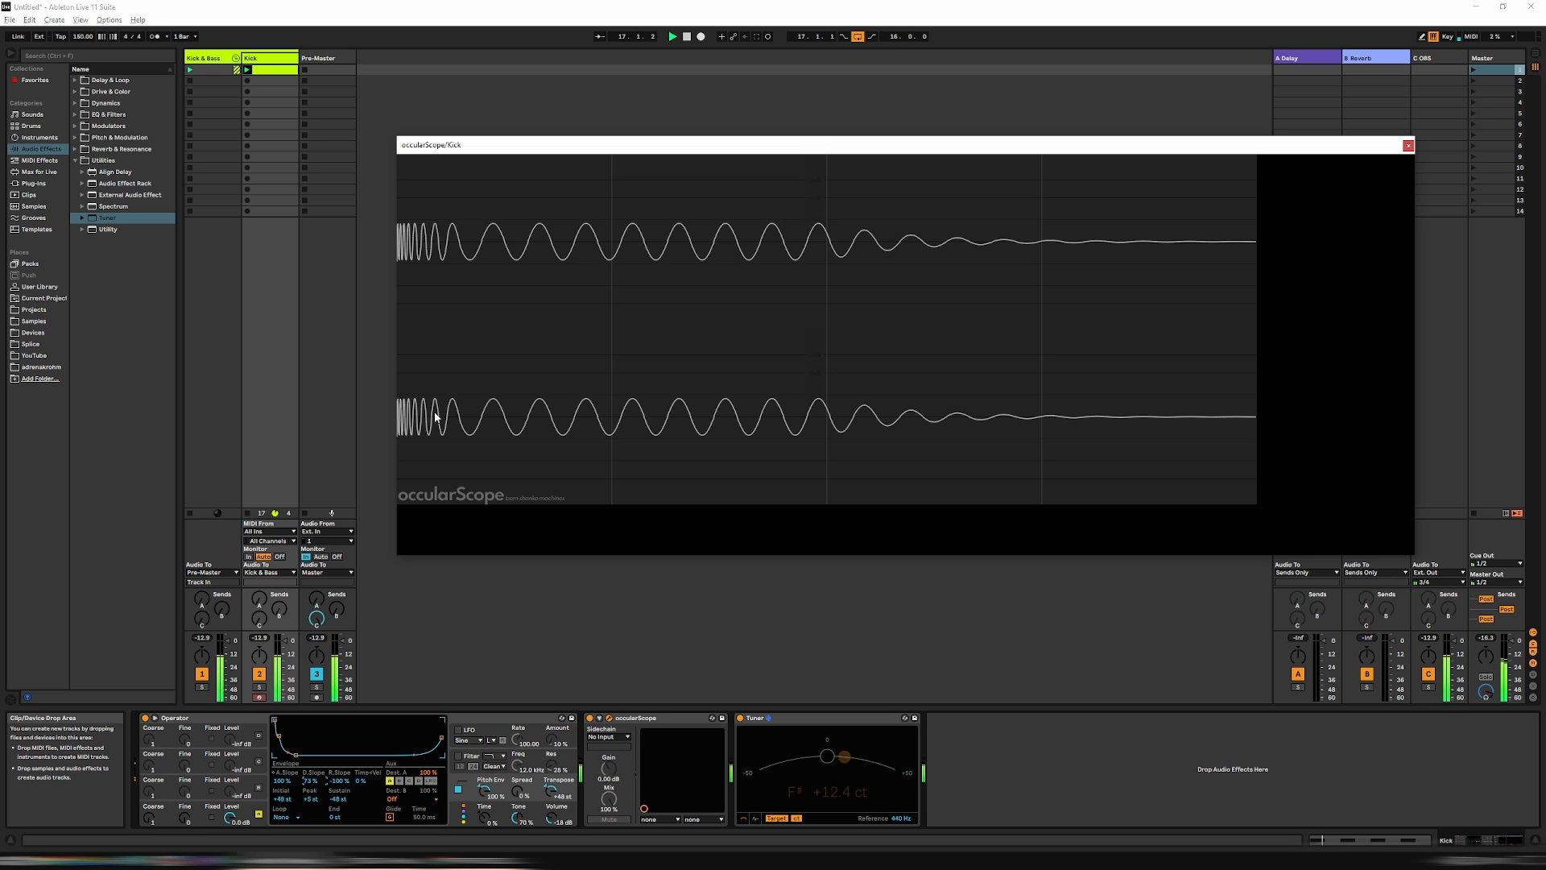
Step: Add EQ Eight to the Kick track and pull its 300 Hz band into a deep low-end cut during playback
{"action": "left_click", "coordinate": [77, 116]}
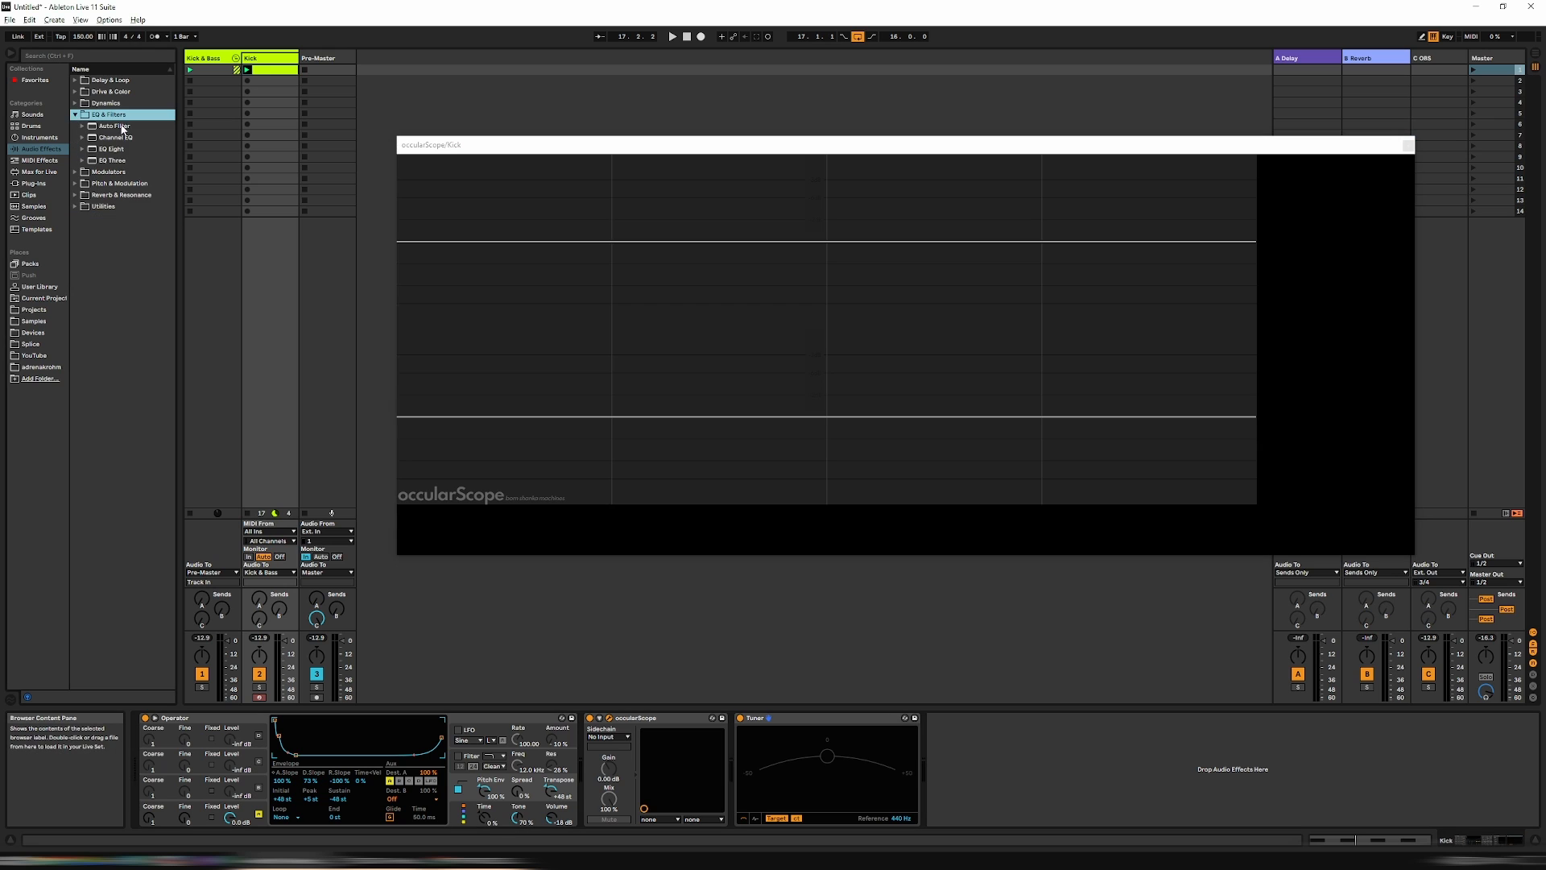
{"action": "double_click", "coordinate": [118, 151]}
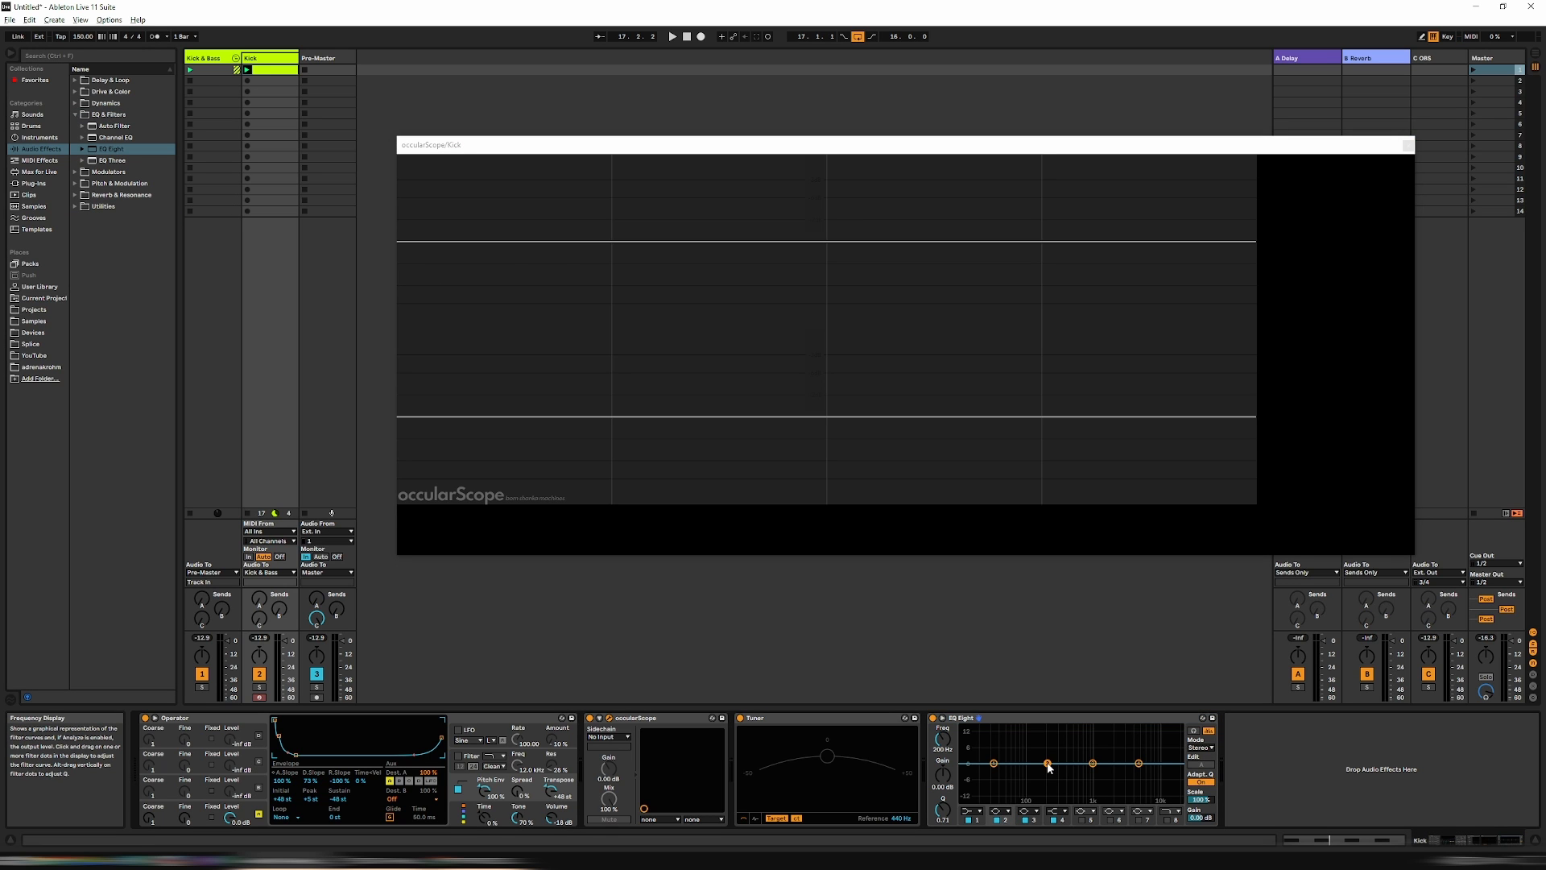
{"action": "key", "text": "space"}
{"action": "left_click_drag", "start_coordinate": [1047, 763], "coordinate": [1009, 796]}
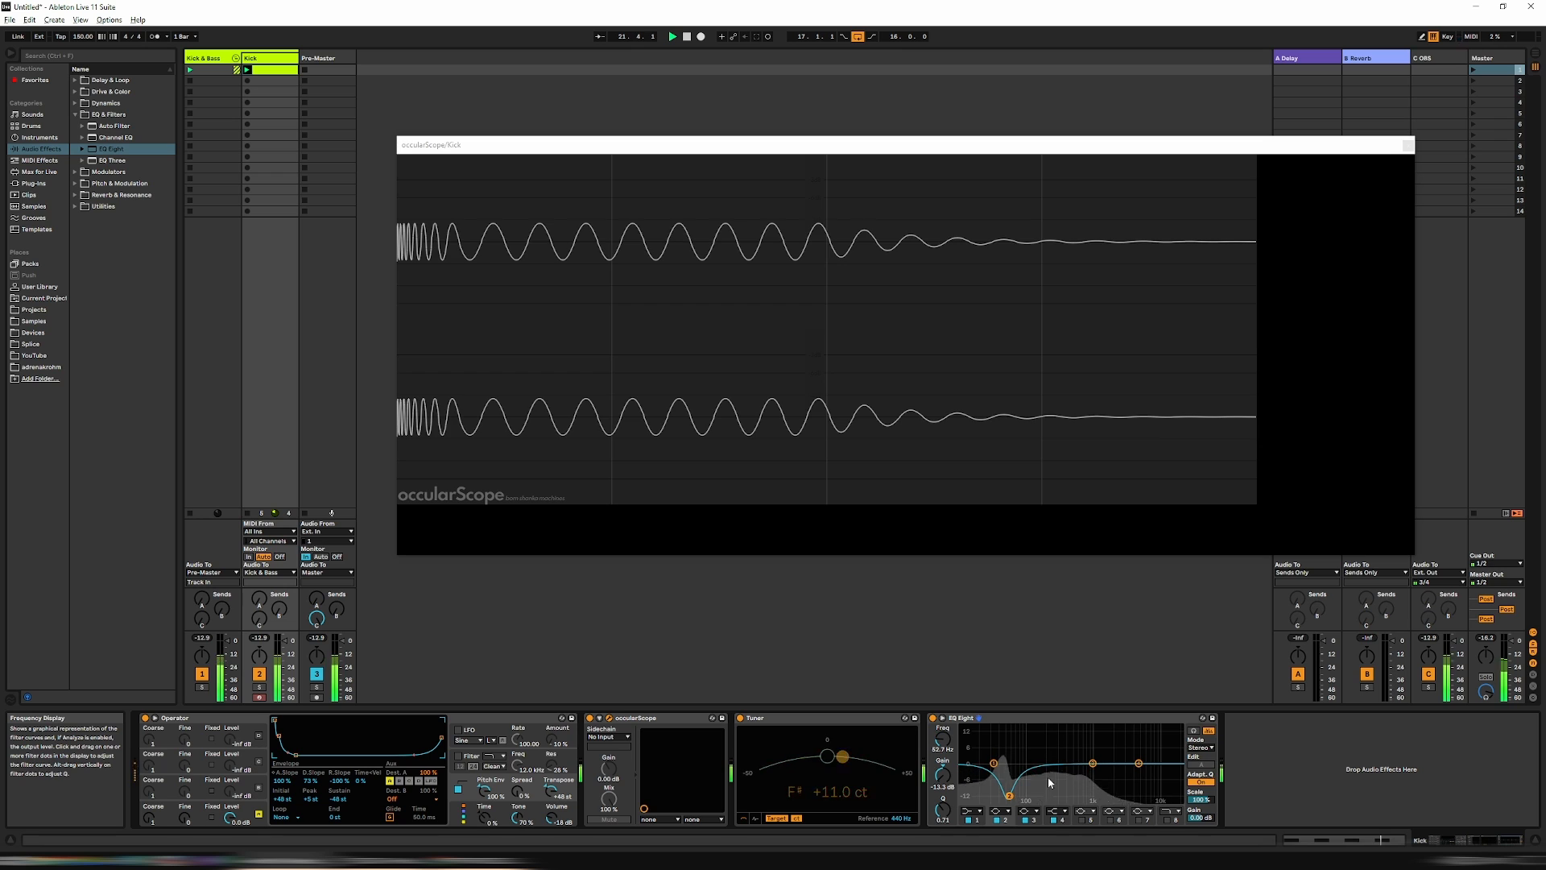
Step: Move EQ Eight directly after Operator, ahead of occularScope, and play the clip
{"action": "left_click", "coordinate": [1050, 718]}
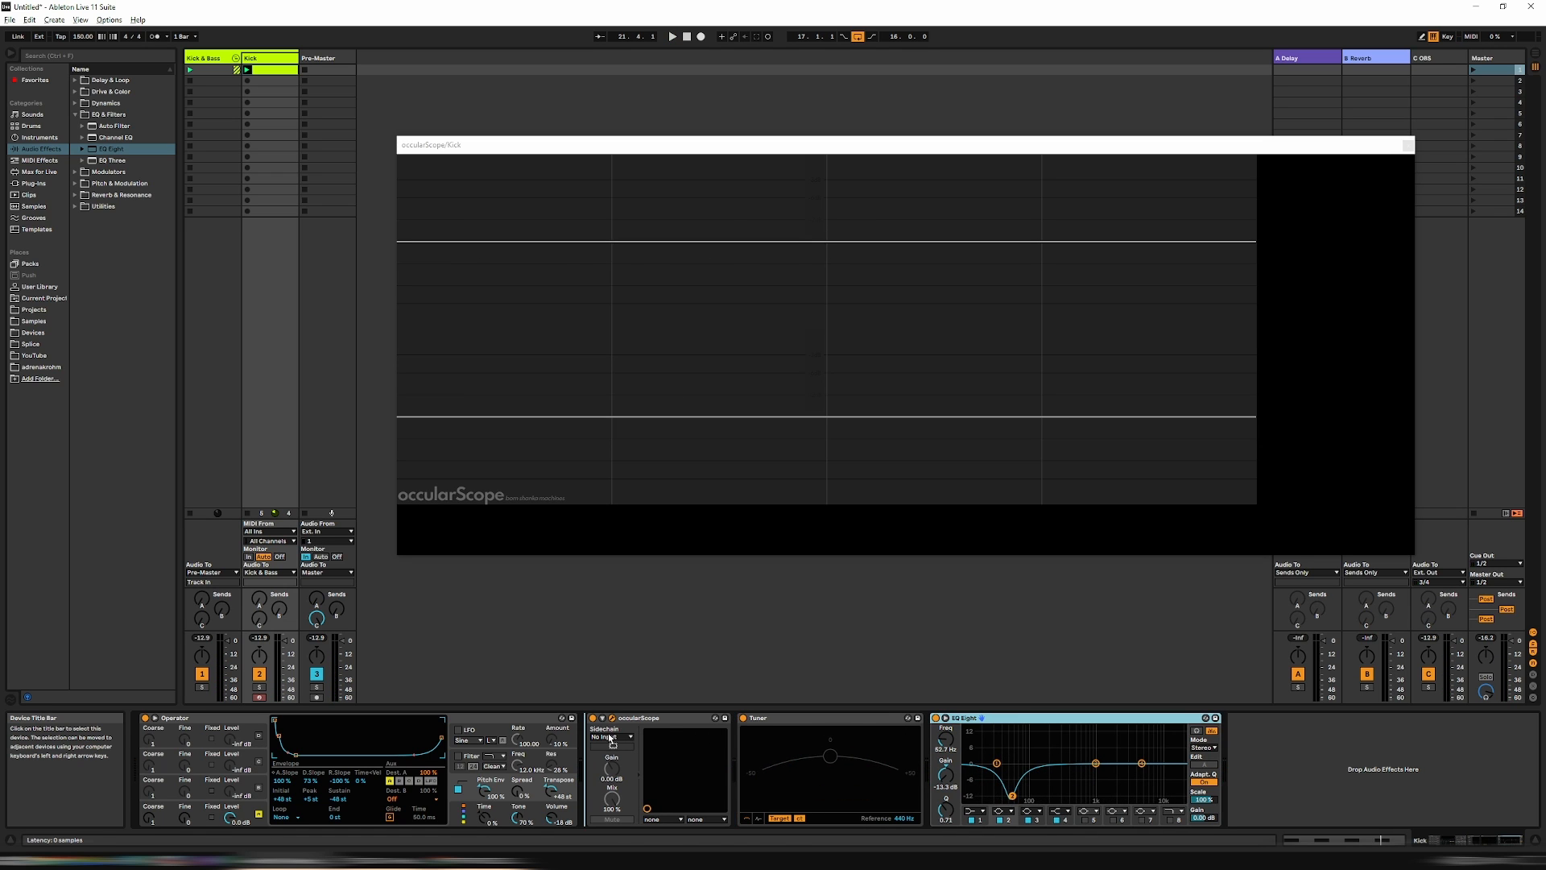
{"action": "left_click_drag", "start_coordinate": [611, 739], "coordinate": [614, 737]}
{"action": "key", "text": "space"}
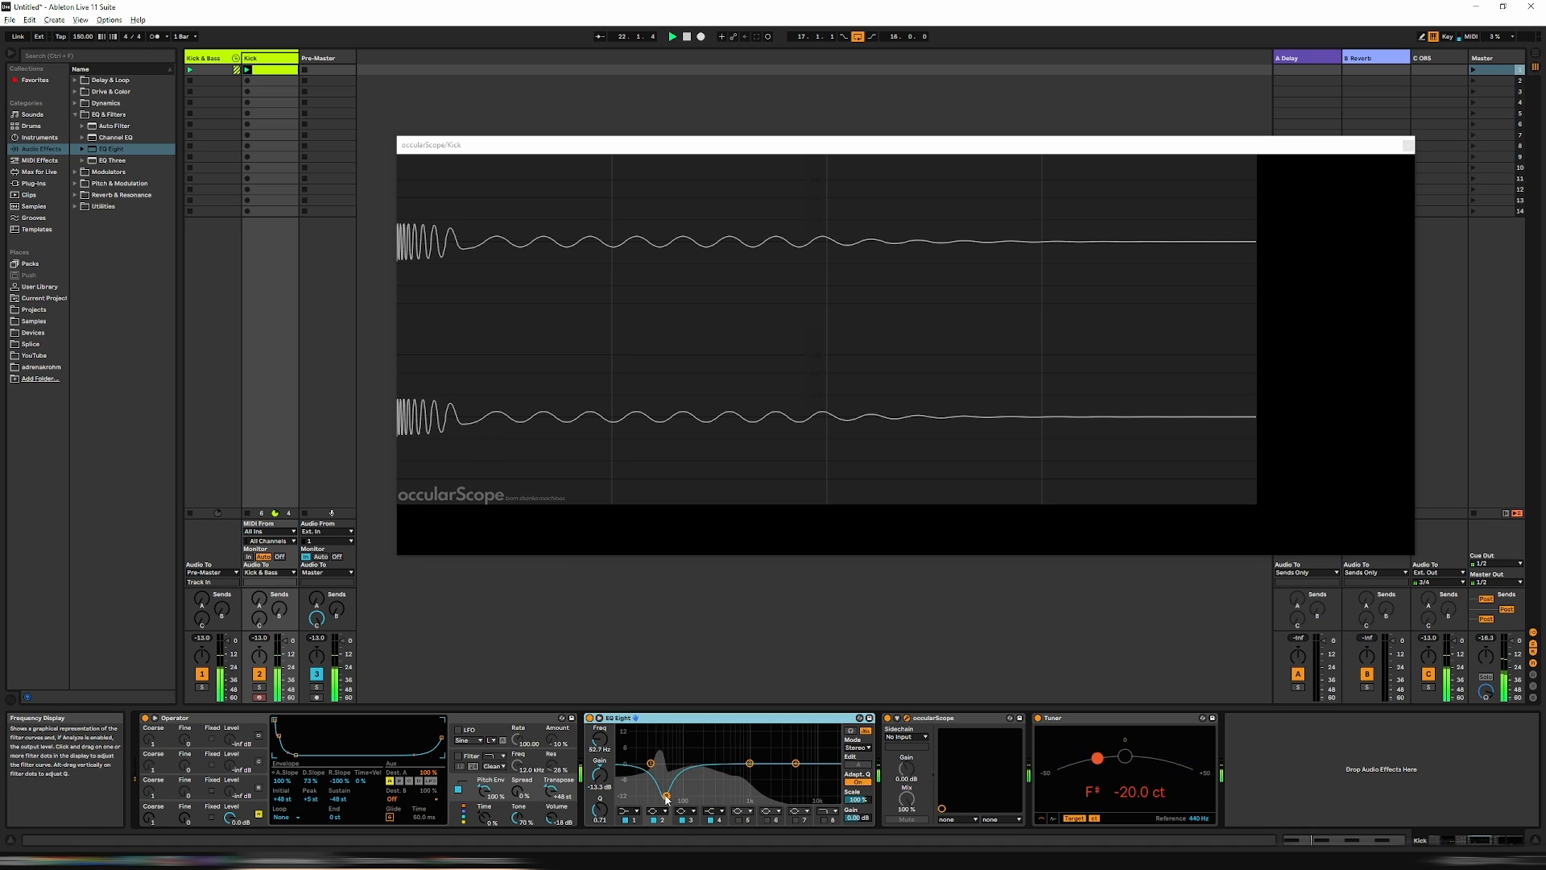
Step: Shift the EQ Eight cut from the low end up to about 220 Hz and deepen it to about -15 dB
{"action": "left_click_drag", "start_coordinate": [665, 797], "coordinate": [714, 789]}
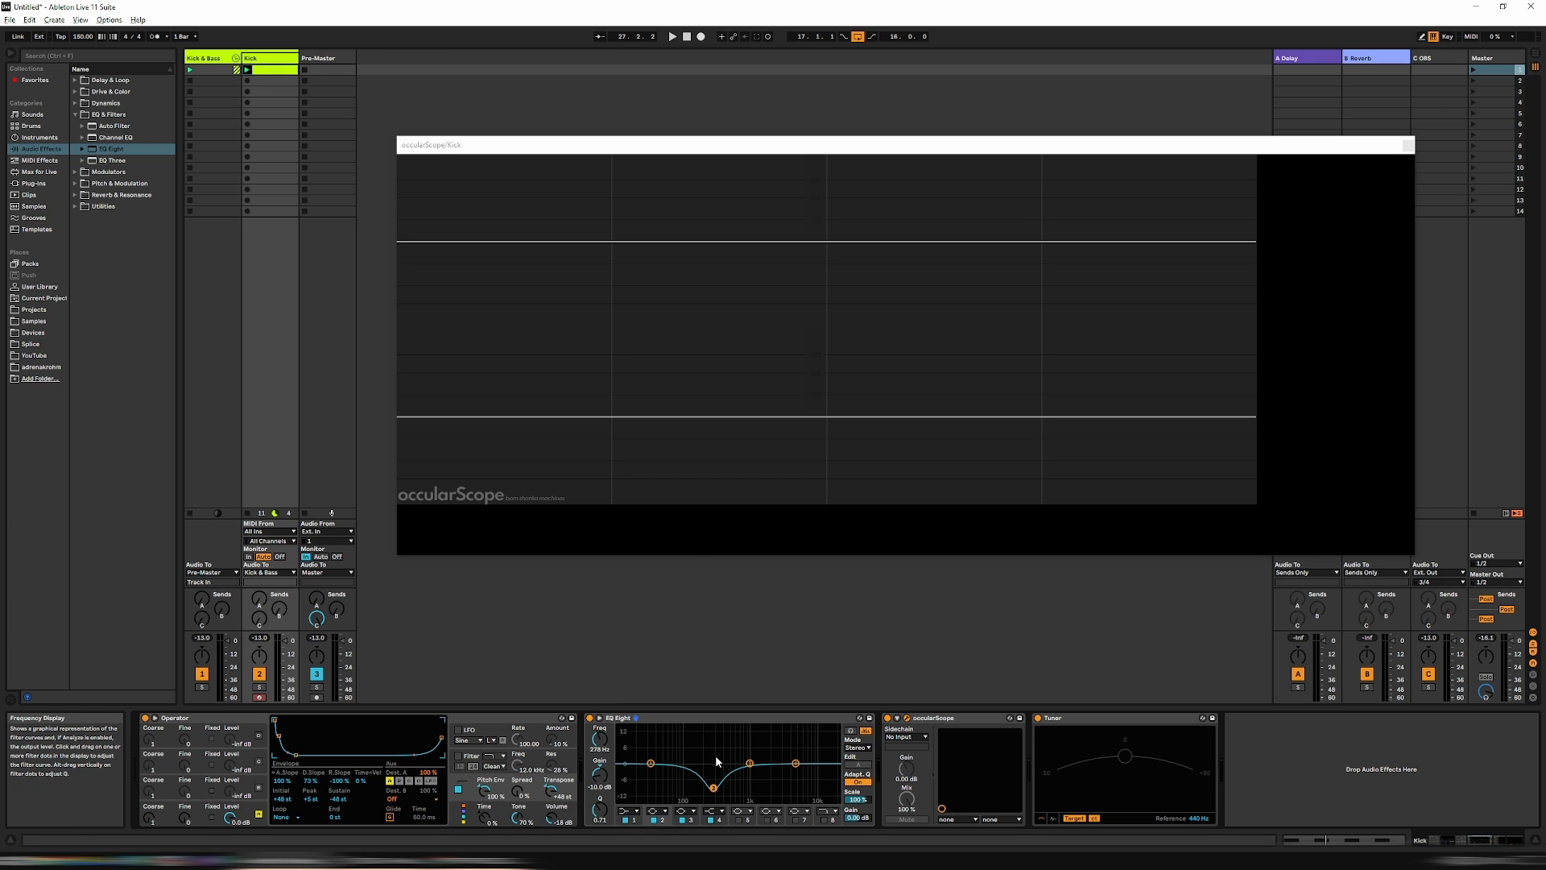
{"action": "key", "text": "space"}
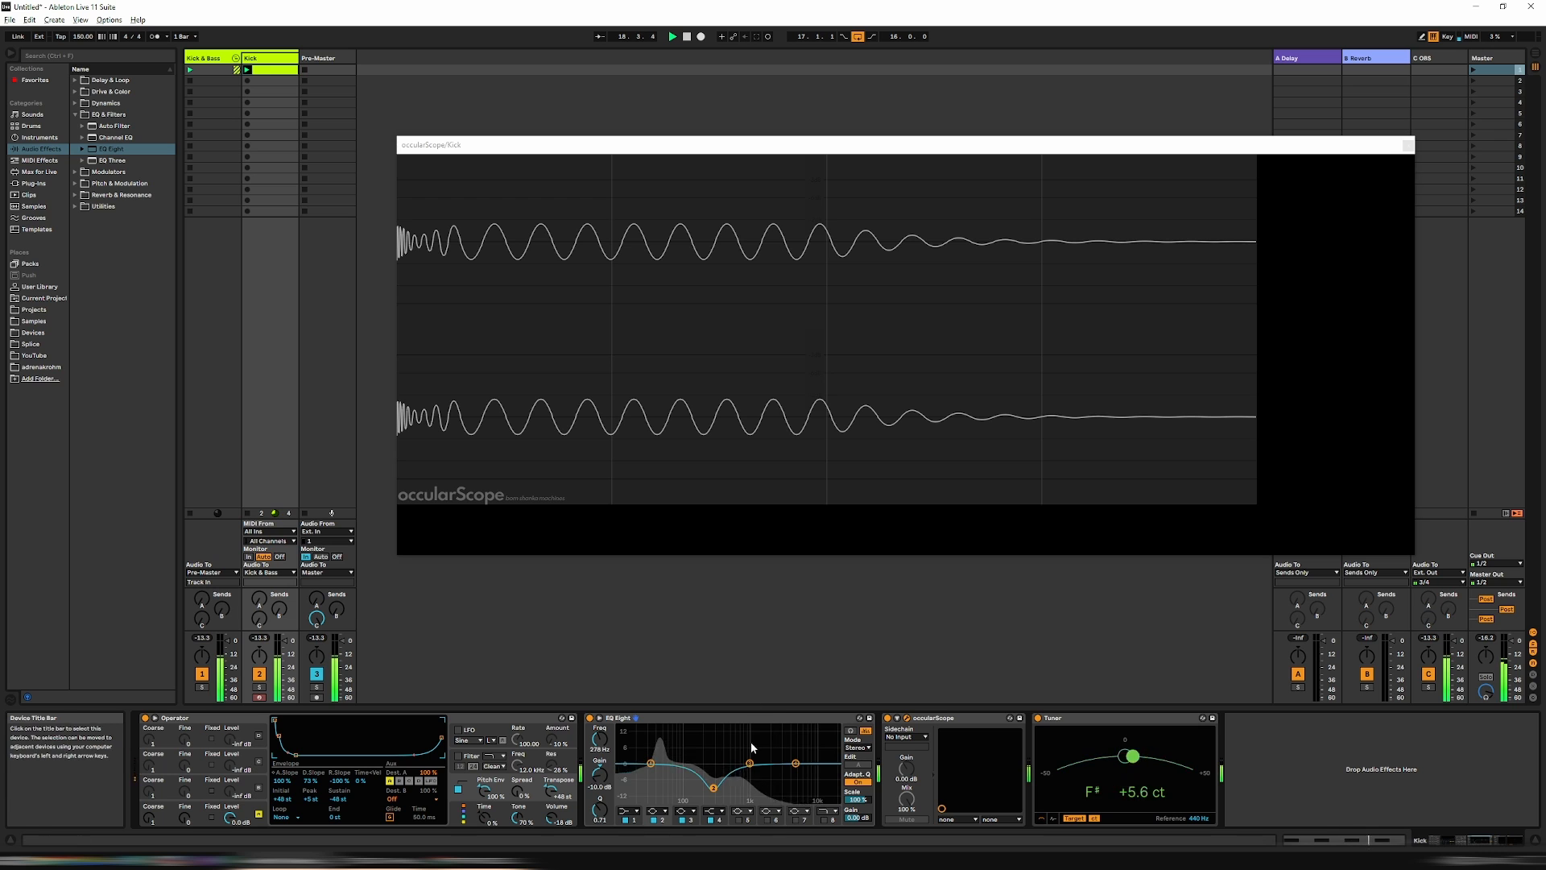
{"action": "left_click_drag", "start_coordinate": [713, 789], "coordinate": [706, 800]}
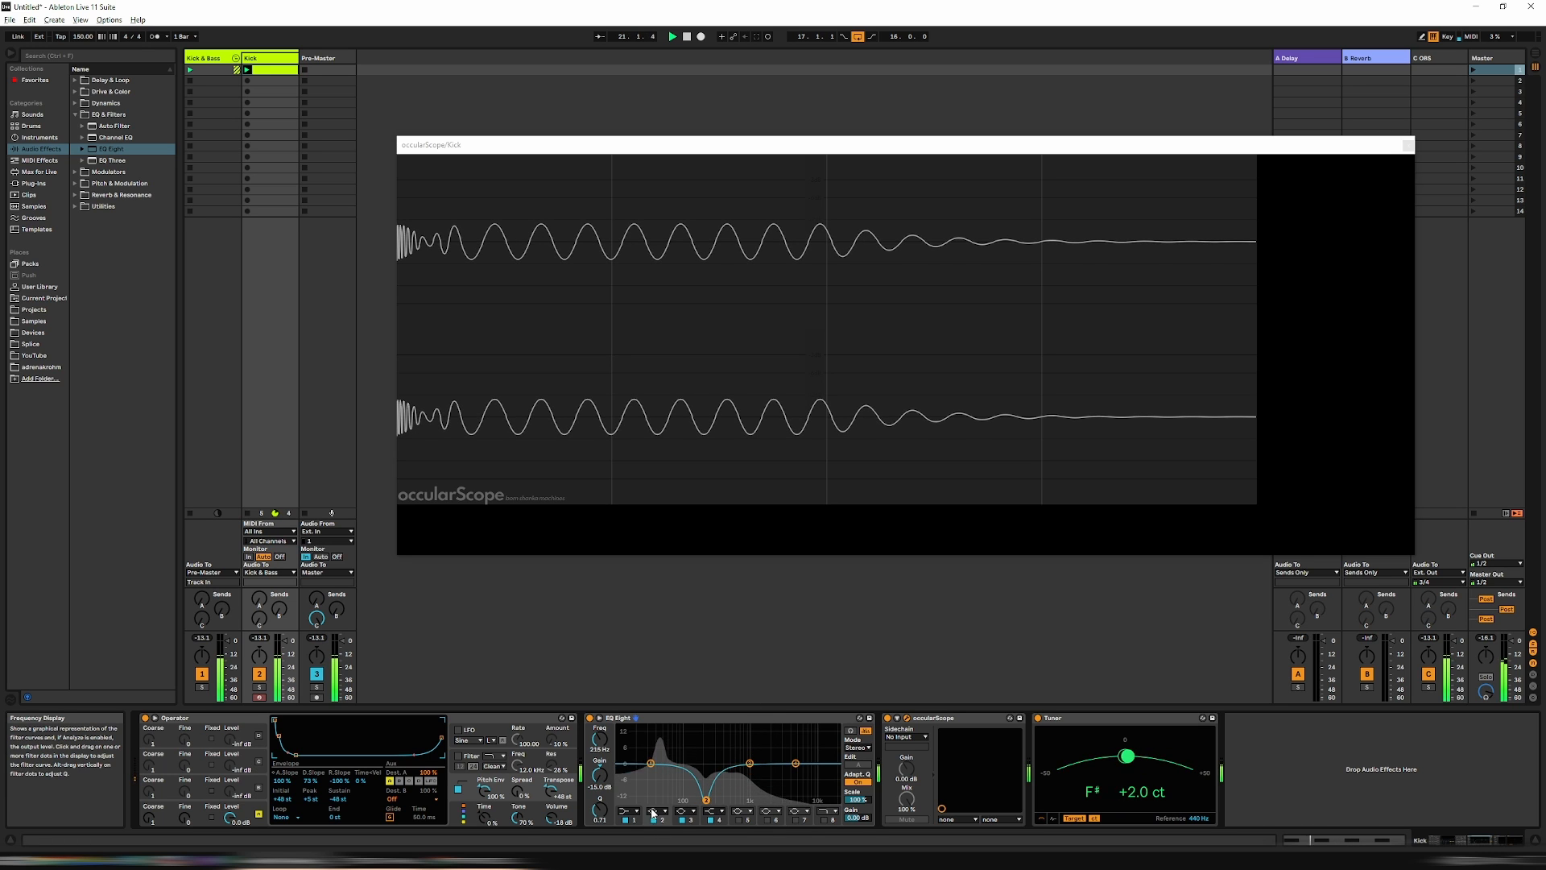
Step: Widen the EQ Eight low-mid cut, shift it slightly higher, and lower the neighbouring band to -7.07 dB at 736 Hz
{"action": "left_click_drag", "start_coordinate": [605, 809], "coordinate": [605, 818]}
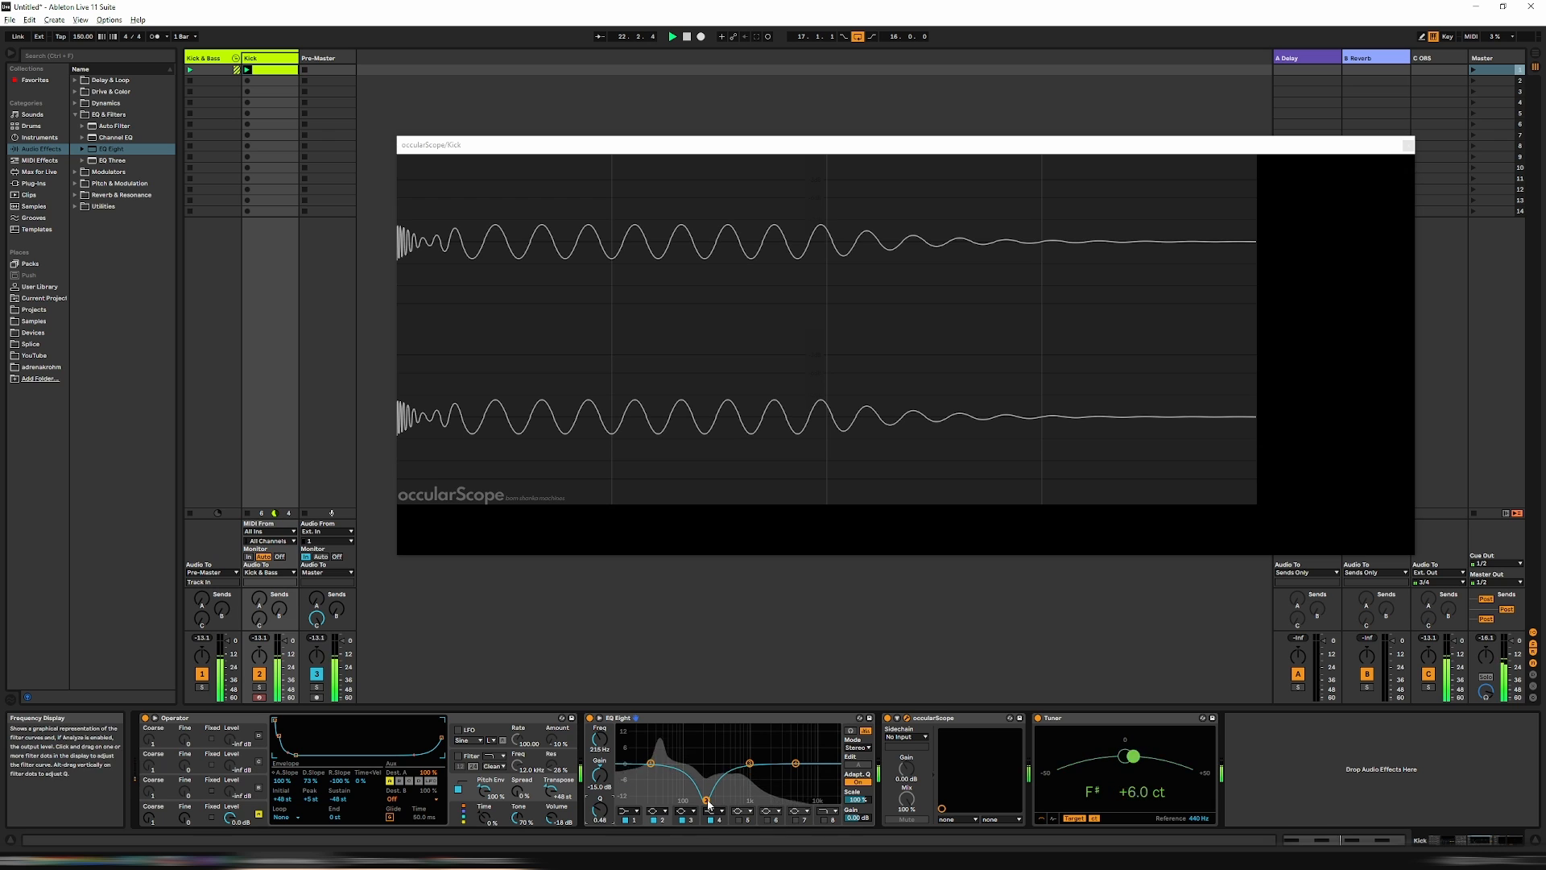
{"action": "left_click_drag", "start_coordinate": [707, 800], "coordinate": [741, 781]}
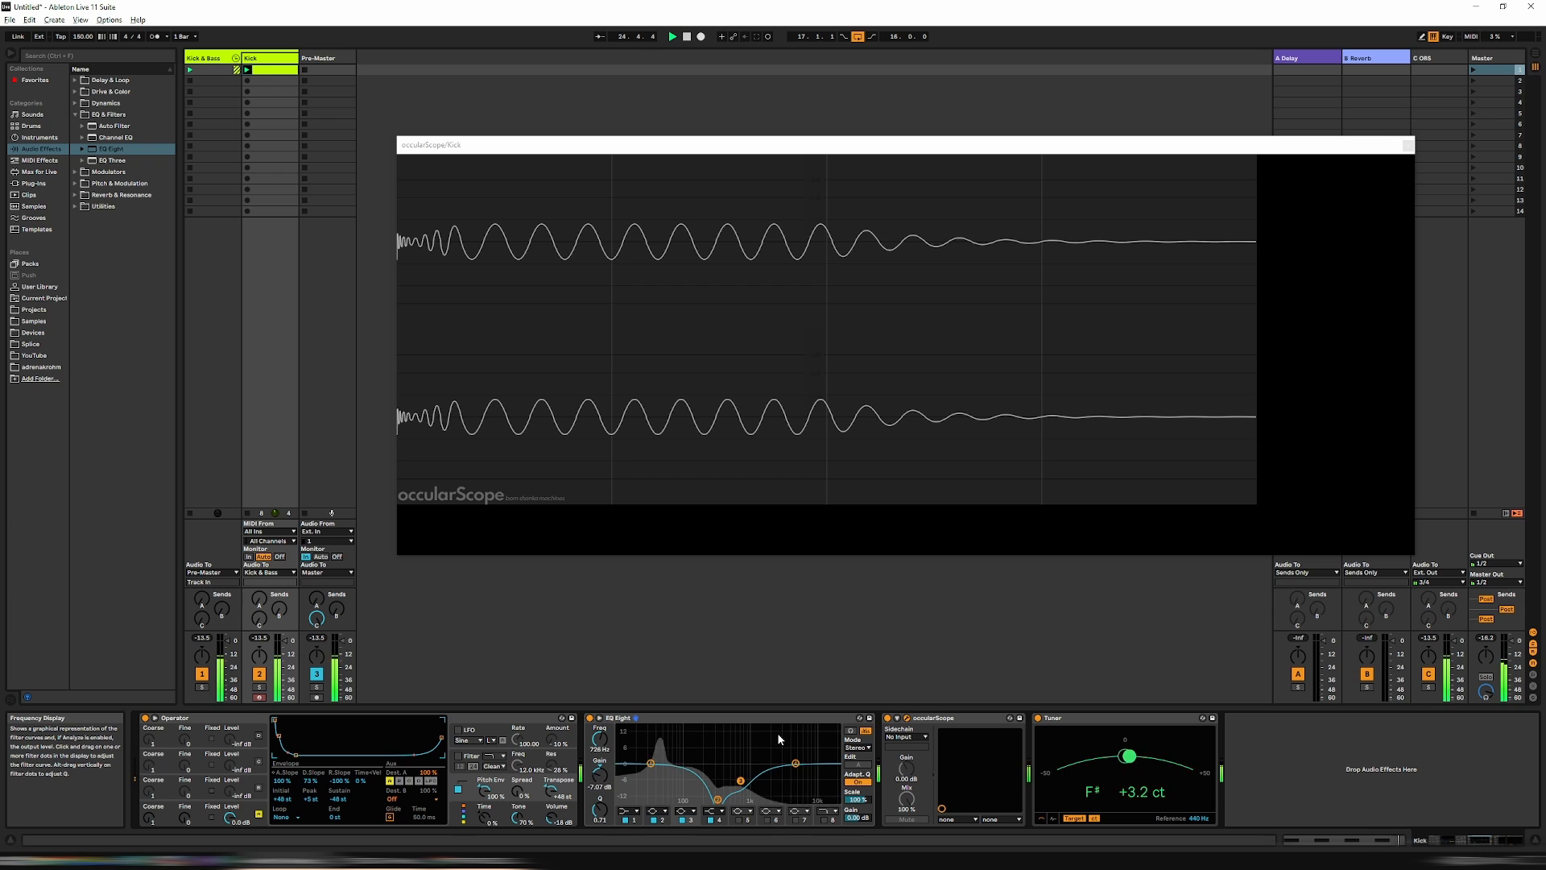
{"action": "key", "text": "space"}
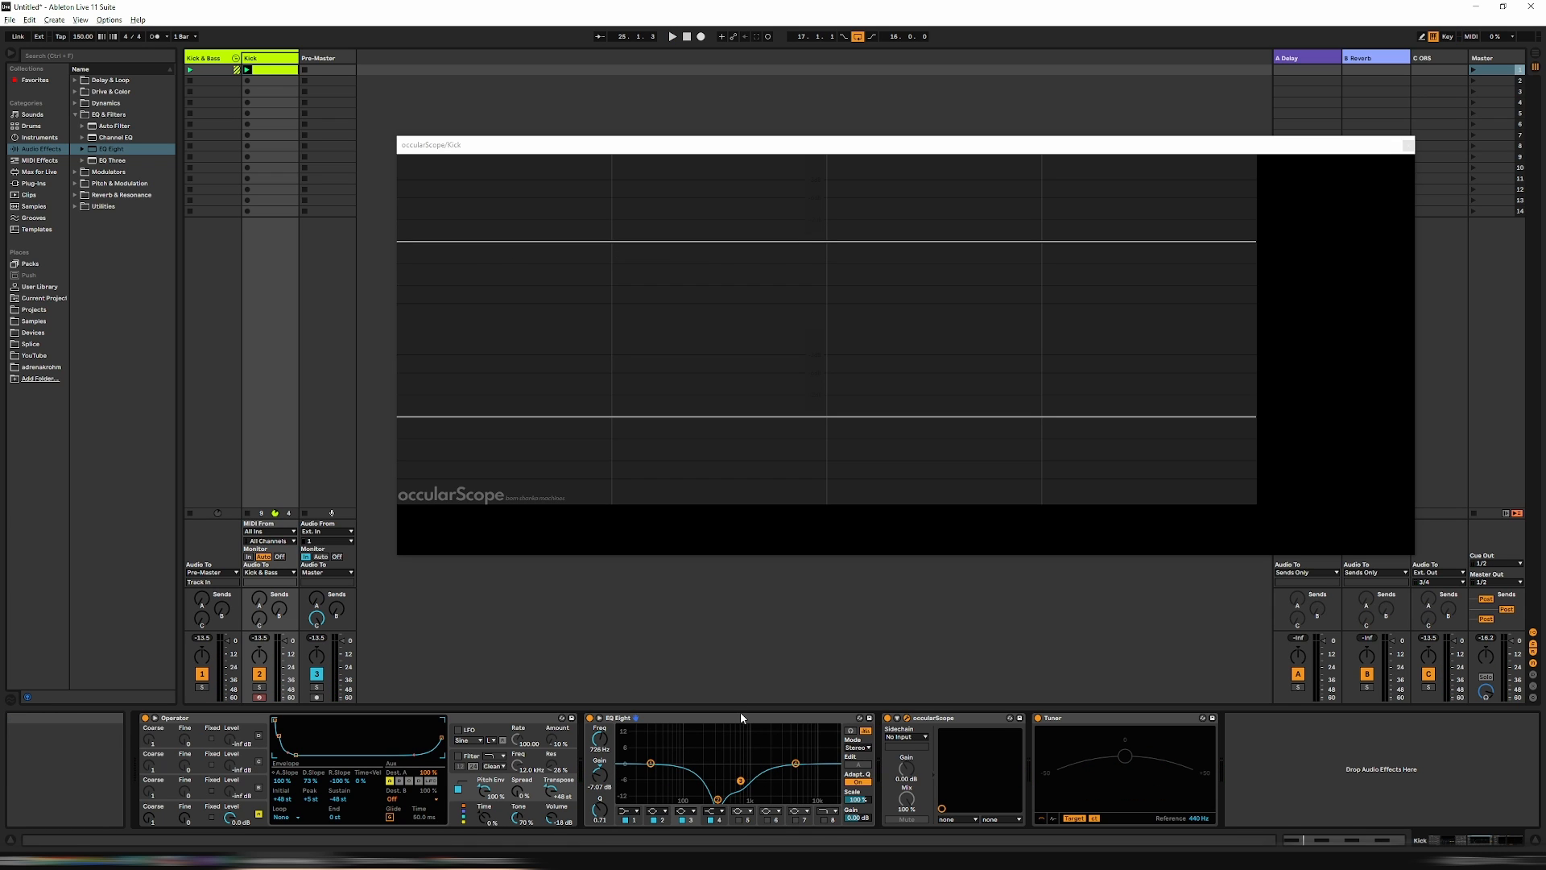
Step: Open the Kick clip's notes, move the occularScope window up clear of them, and play the clip
{"action": "double_click", "coordinate": [266, 70]}
{"action": "left_click_drag", "start_coordinate": [673, 149], "coordinate": [730, 79]}
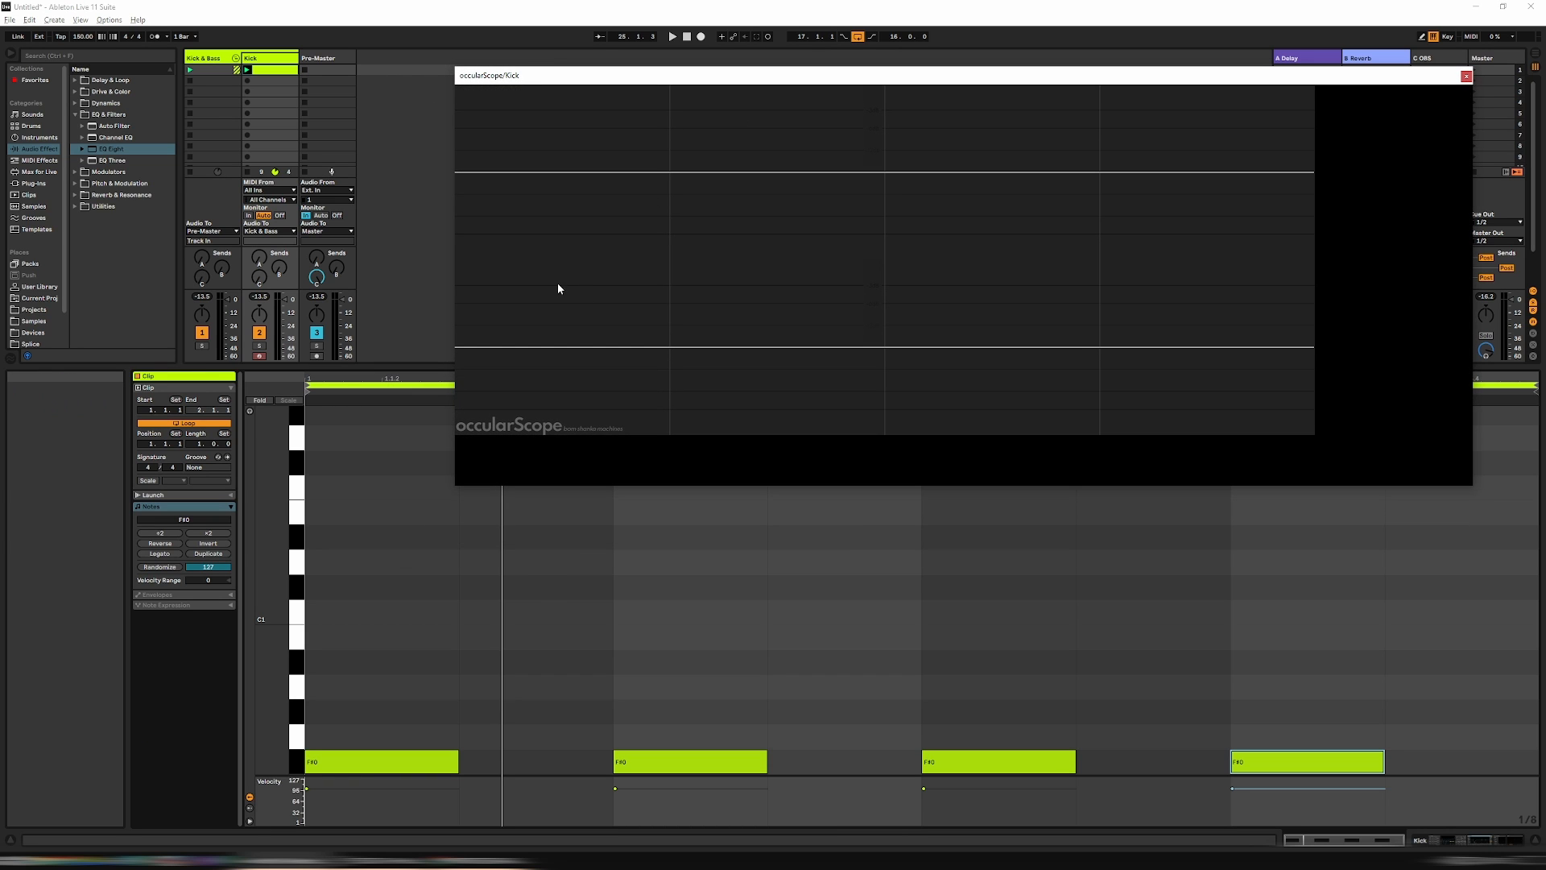
{"action": "key", "text": "space"}
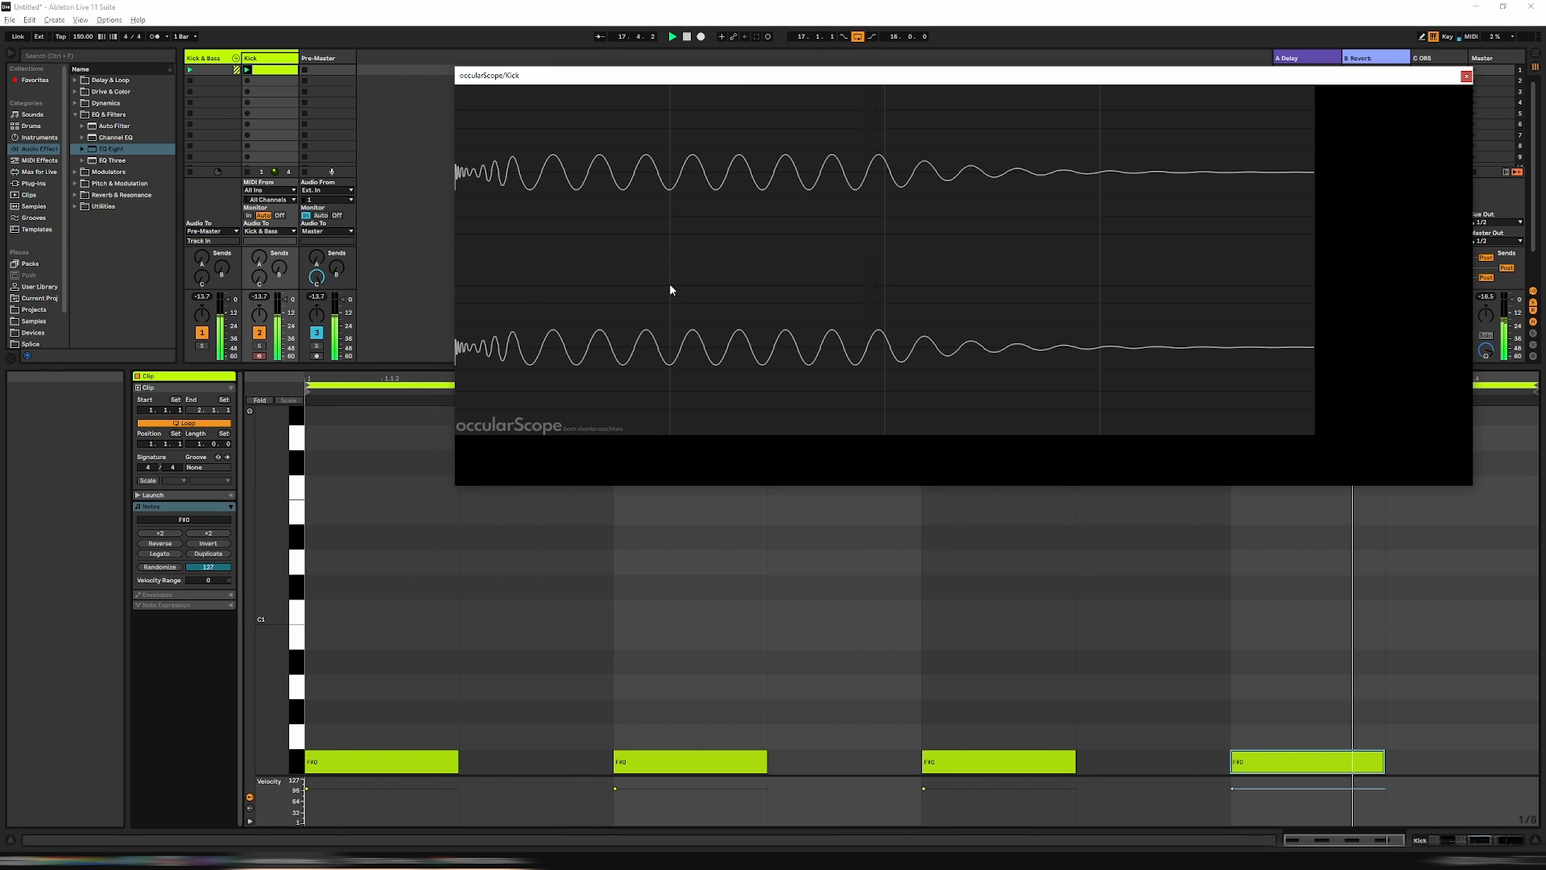
Step: Change occularScope's UI size and widen its analysis window to cover four beats
{"action": "mouse_move", "coordinate": [486, 102]}
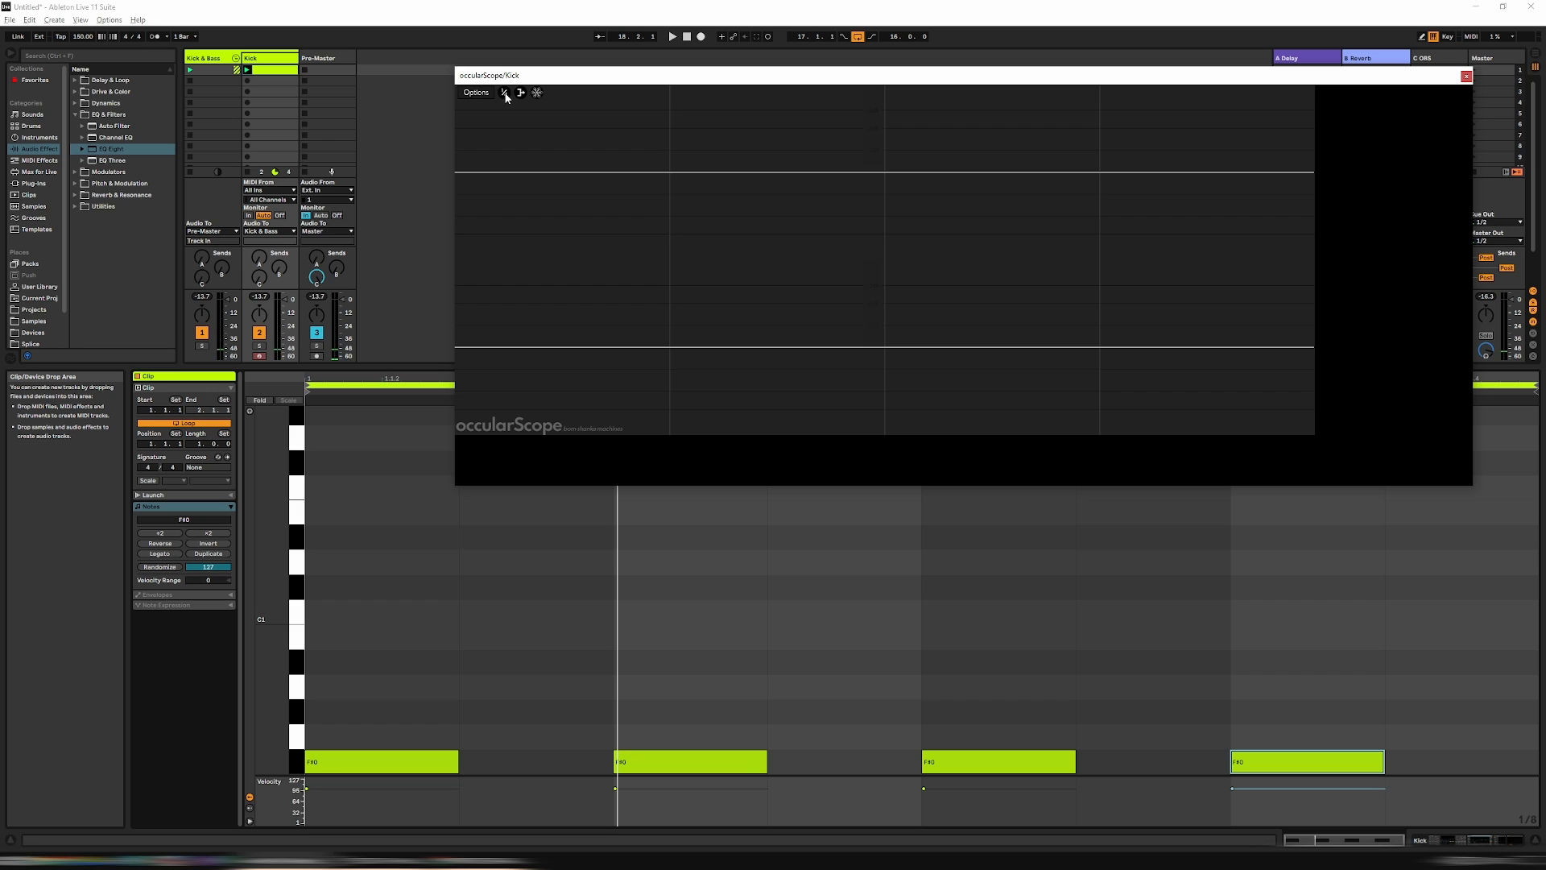
{"action": "left_click", "coordinate": [476, 92]}
{"action": "mouse_move", "coordinate": [515, 155]}
{"action": "left_click", "coordinate": [596, 170]}
{"action": "left_click", "coordinate": [476, 91]}
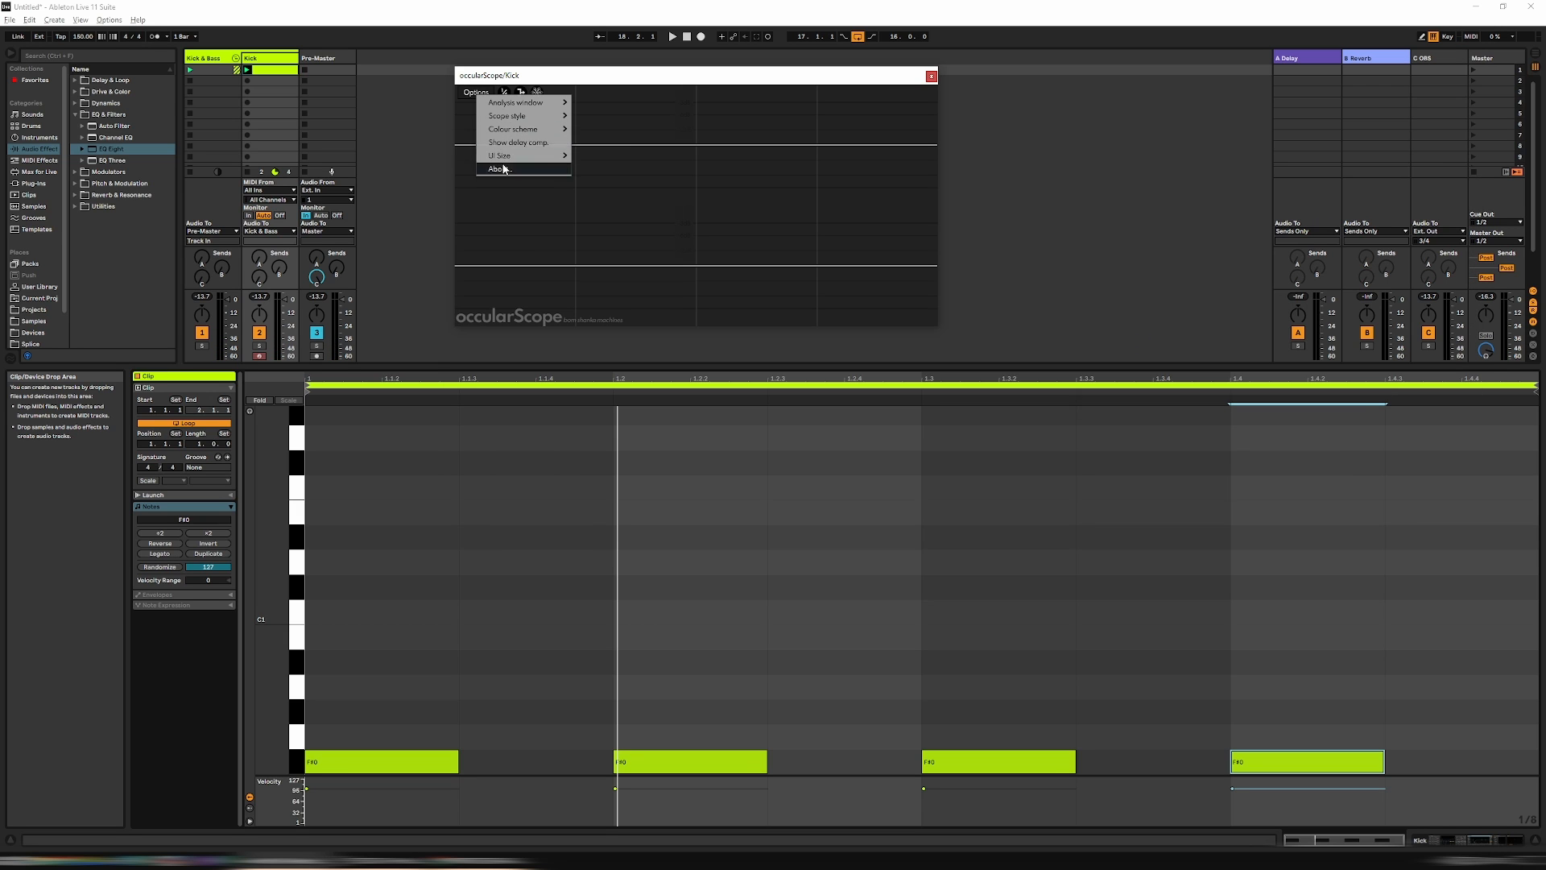
{"action": "left_click", "coordinate": [600, 184]}
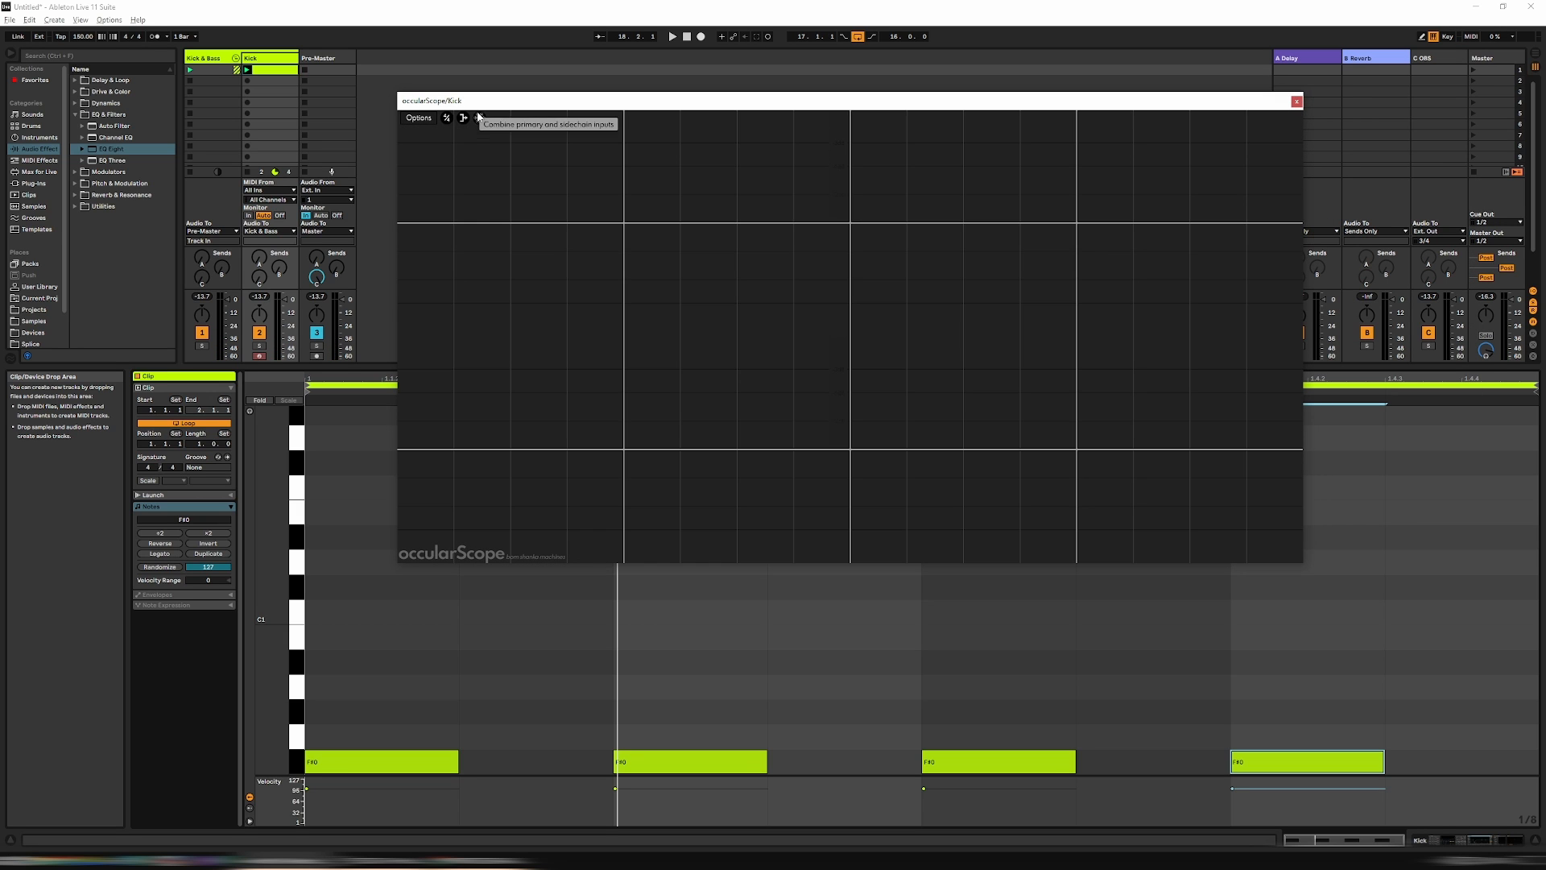
Step: Play the Kick clip repeatedly and examine the length and tail of the four kicks in occularScope
{"action": "key", "text": "space"}
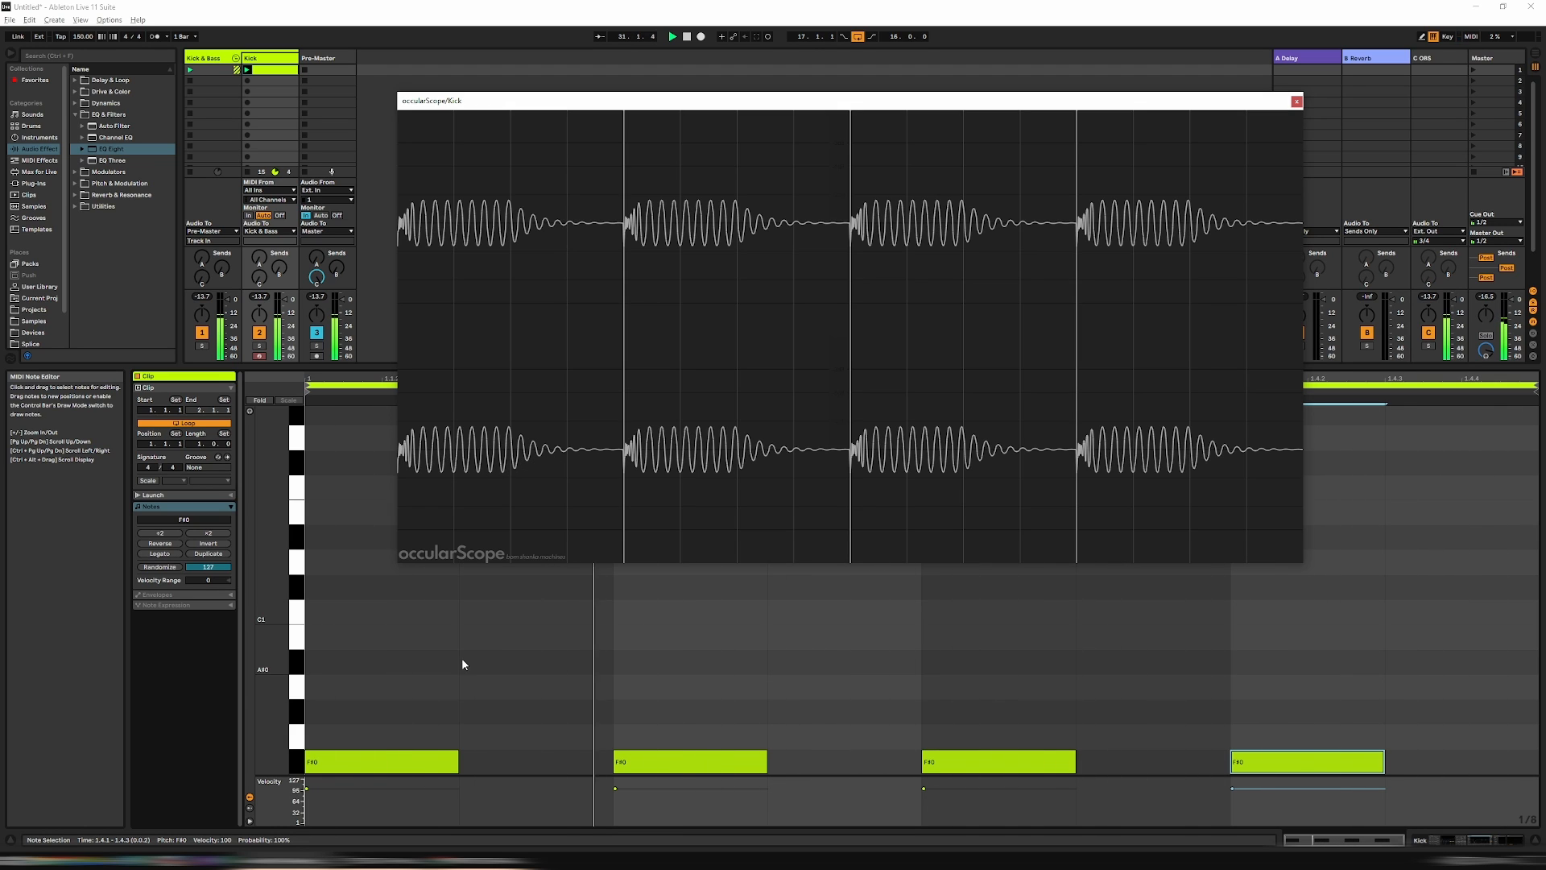
{"action": "key", "text": "space"}
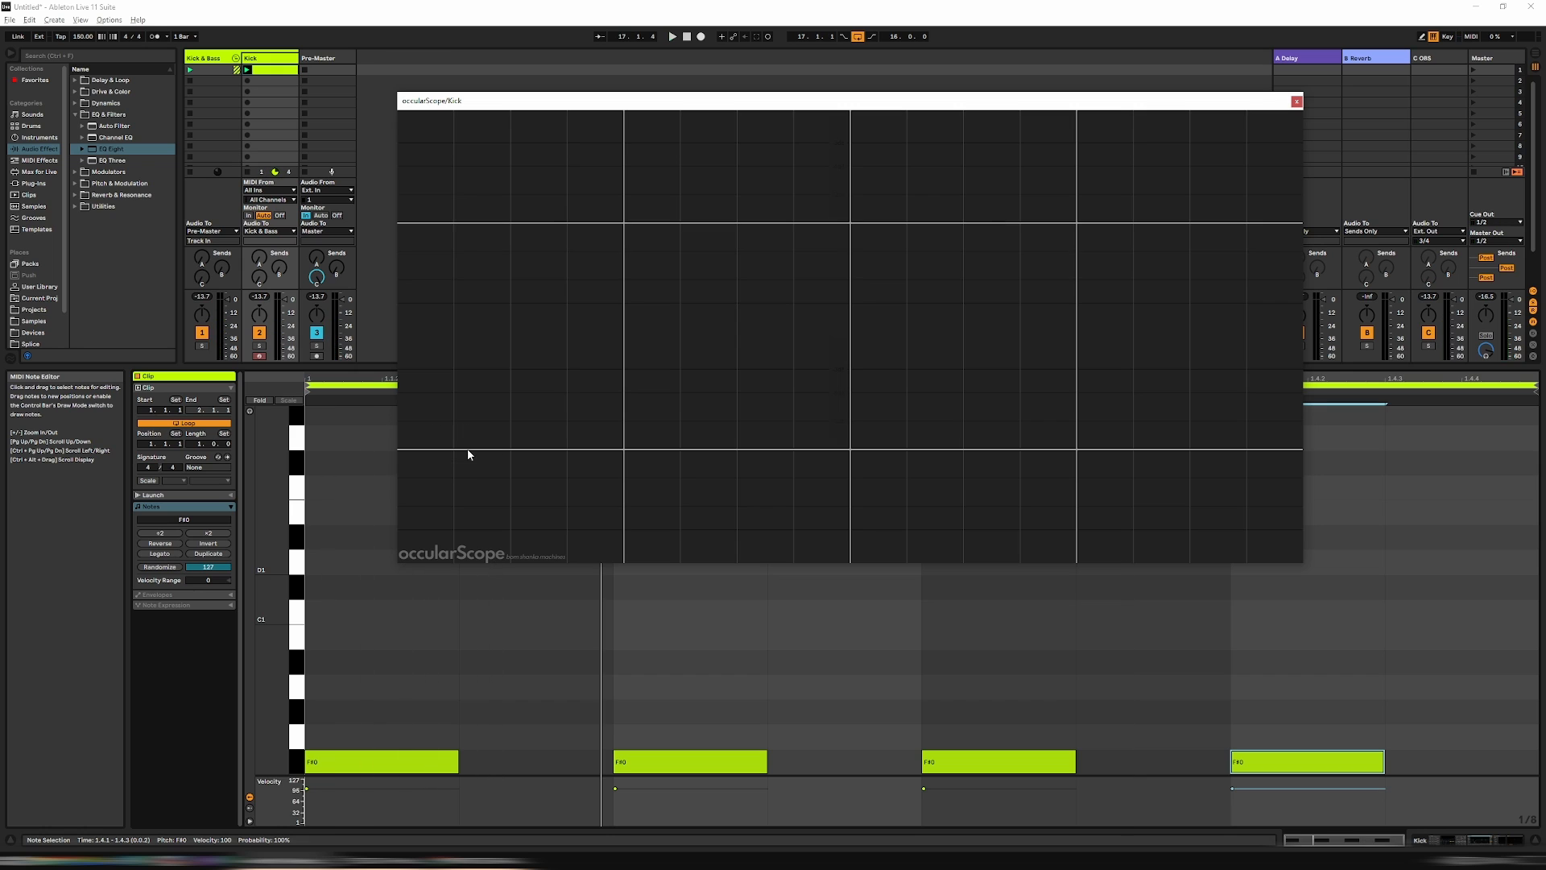
{"action": "key", "text": "space"}
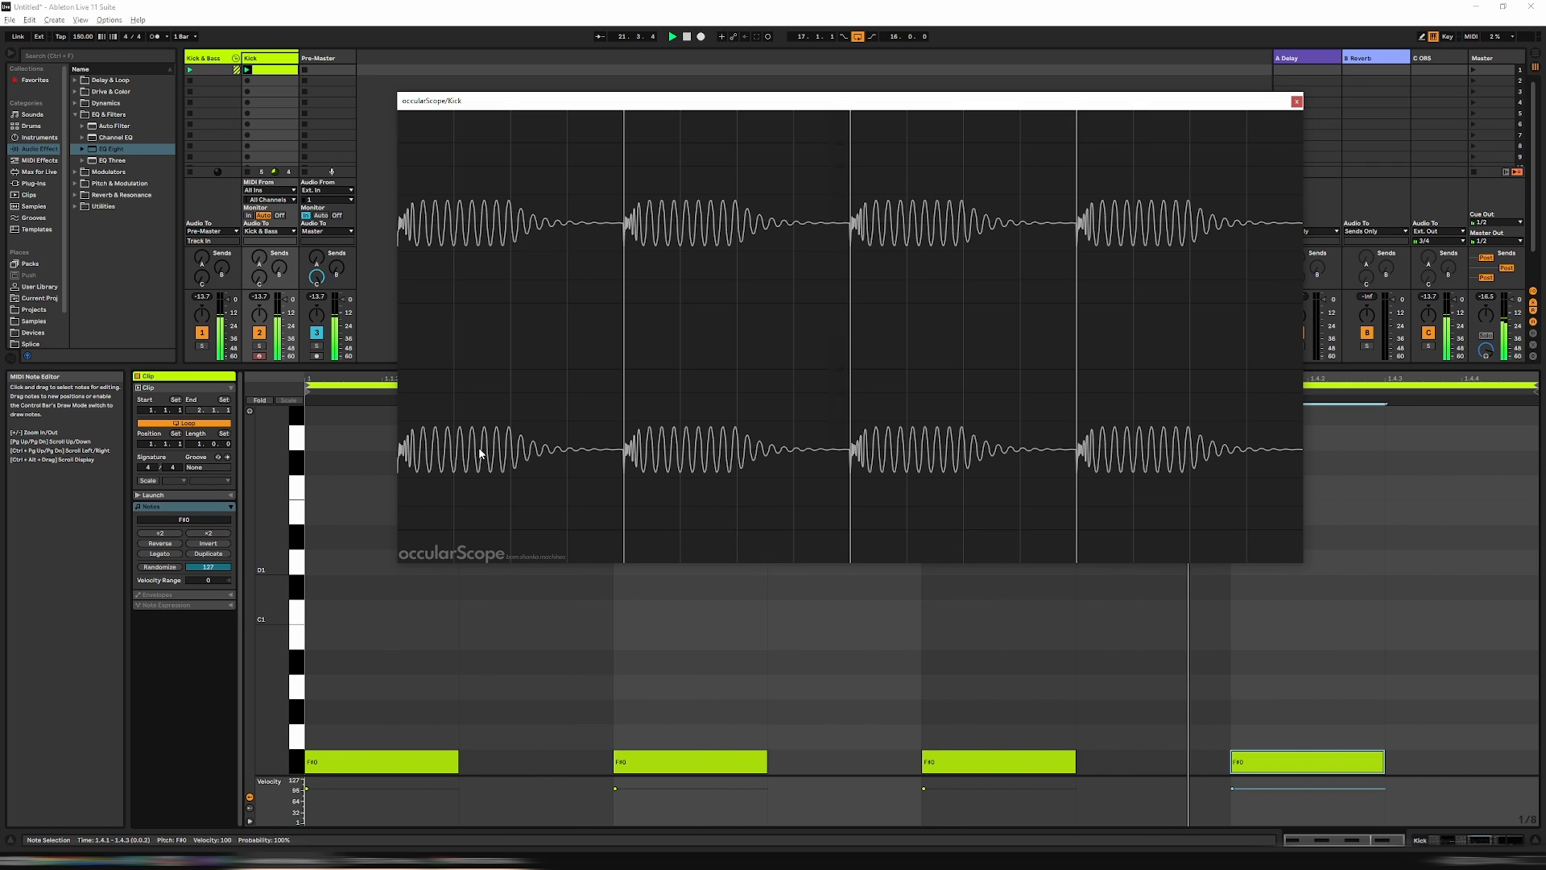
{"action": "key", "text": "space"}
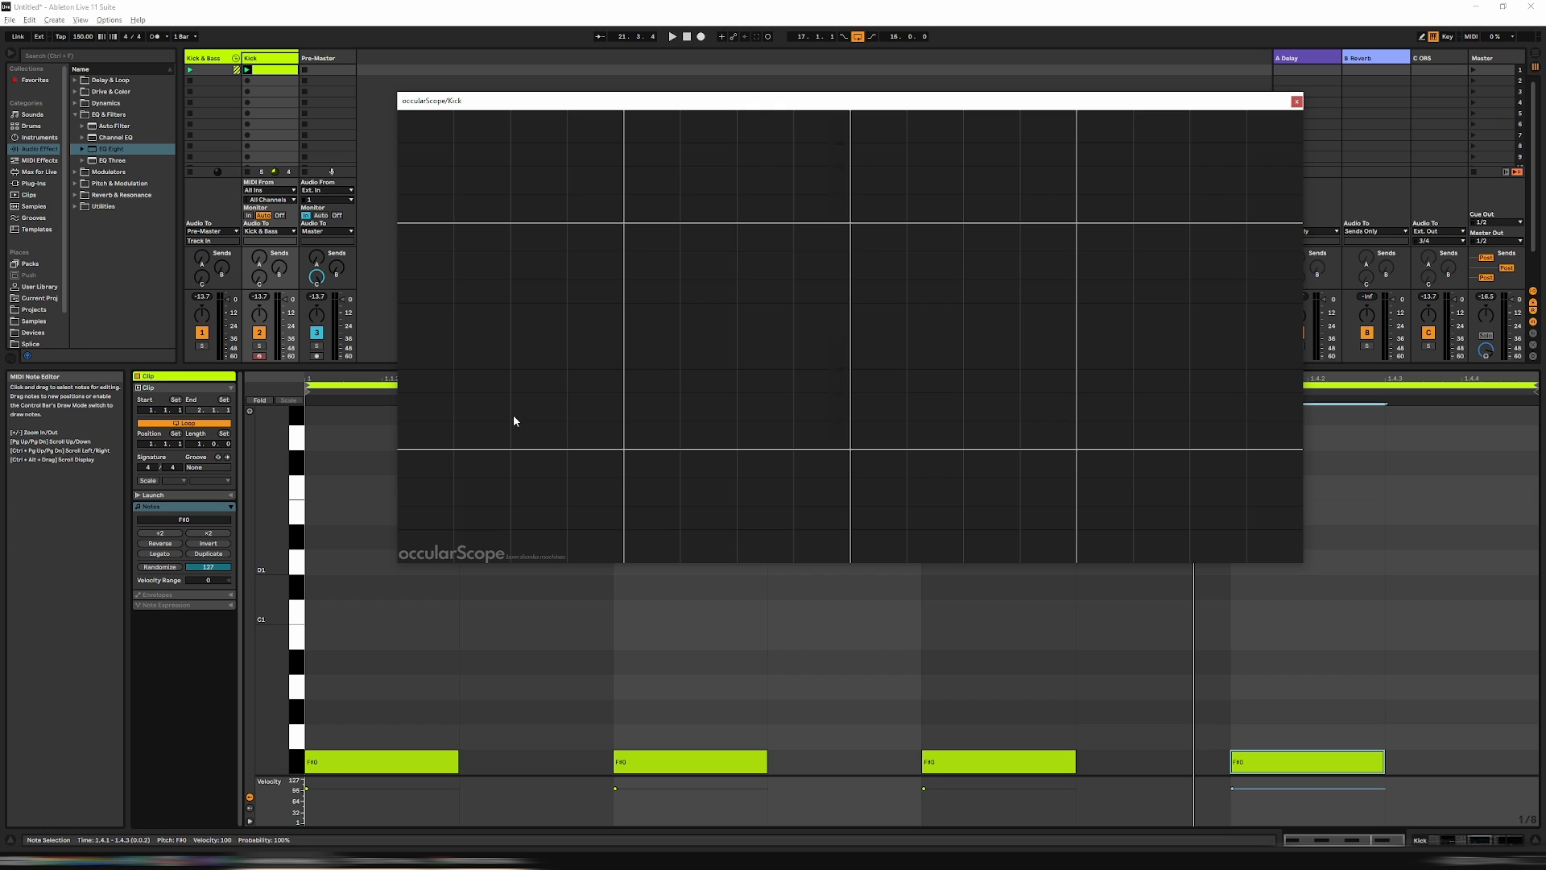
{"action": "key", "text": "space"}
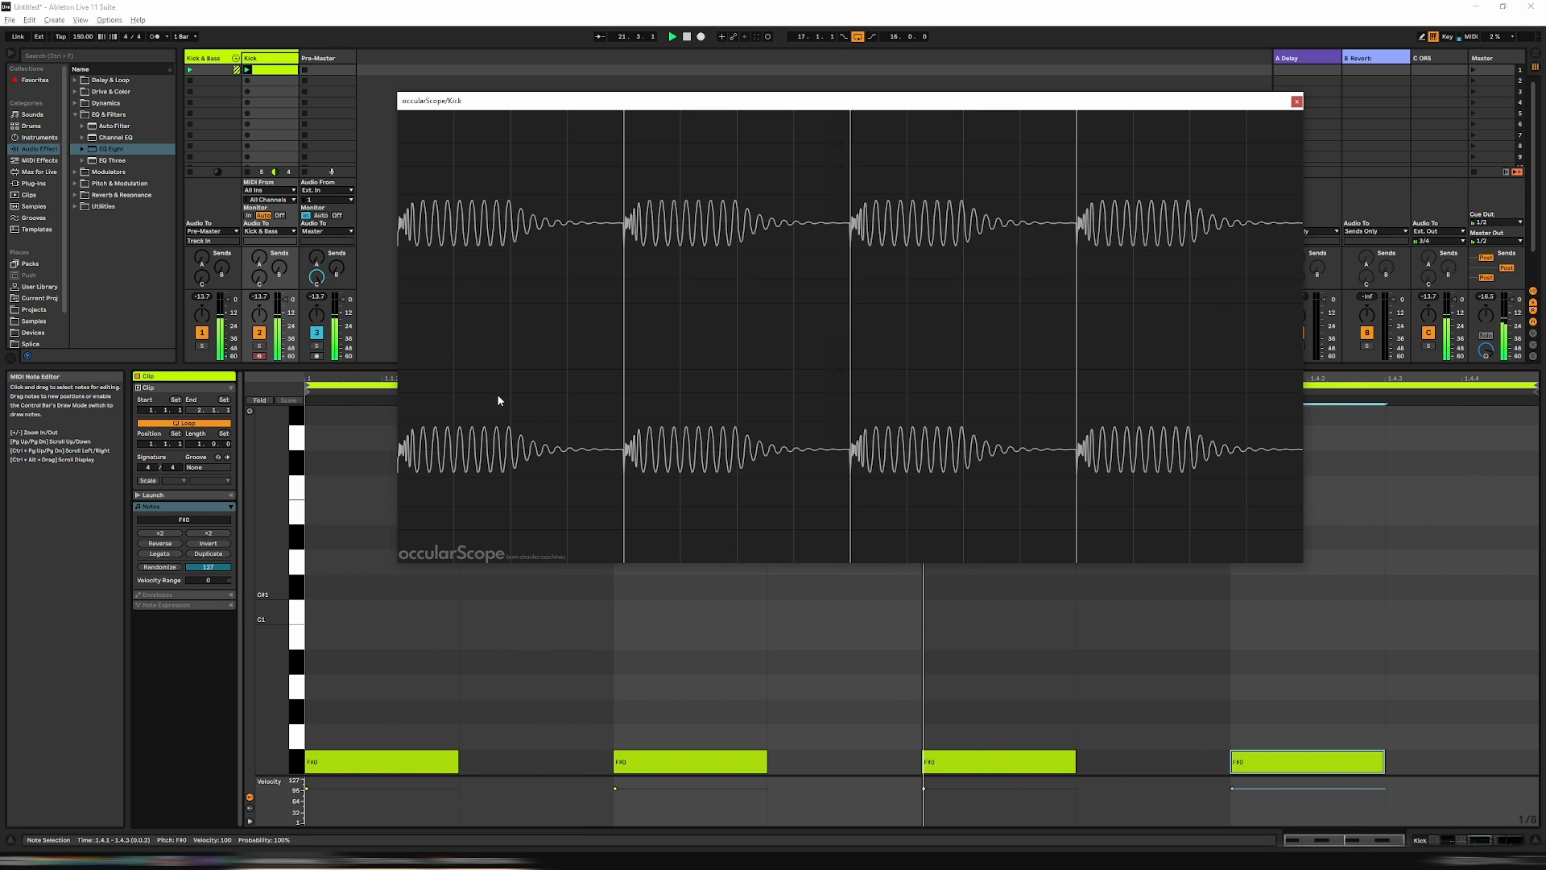
{"action": "key", "text": "space"}
Step: Shorten the release time of the volume envelope on Operator's oscillator A and check the kick tail in playback
{"action": "left_click", "coordinate": [268, 64]}
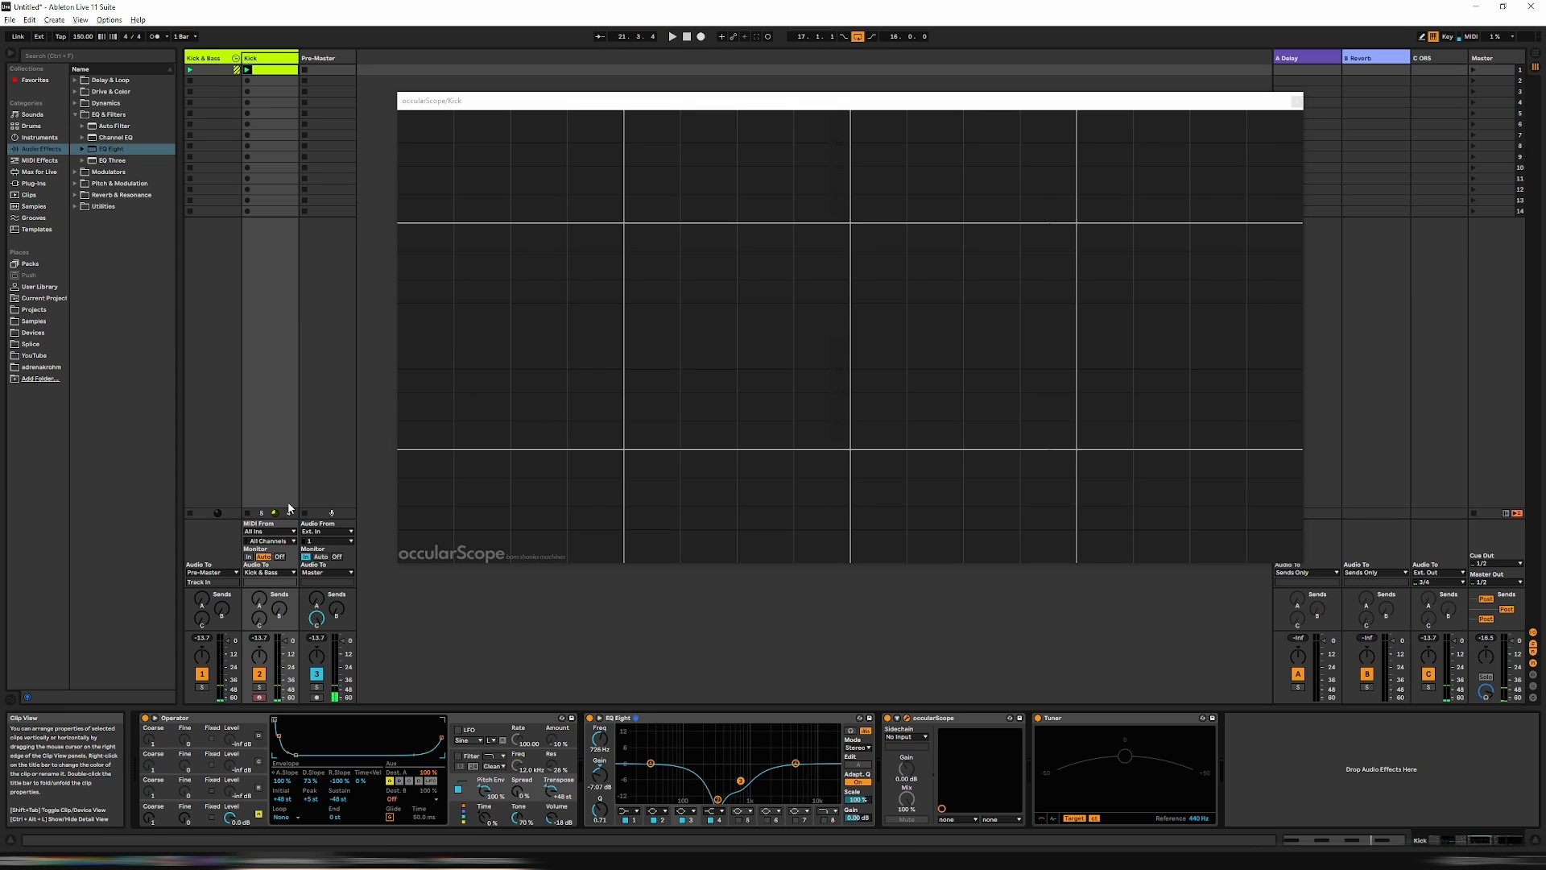
{"action": "left_click", "coordinate": [240, 816]}
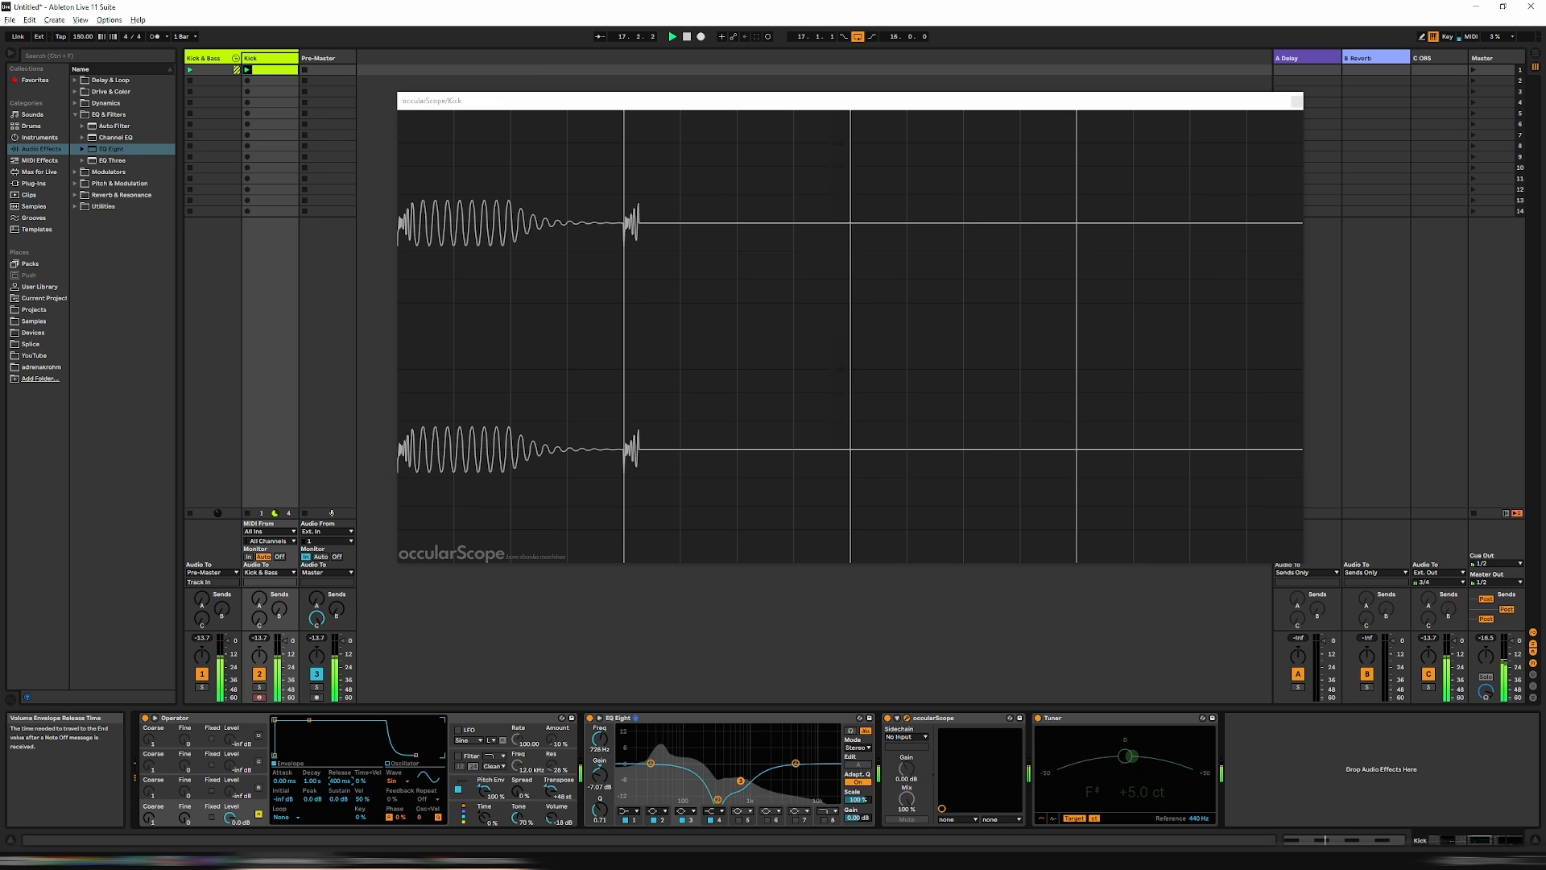
{"action": "left_click_drag", "start_coordinate": [339, 782], "coordinate": [339, 826]}
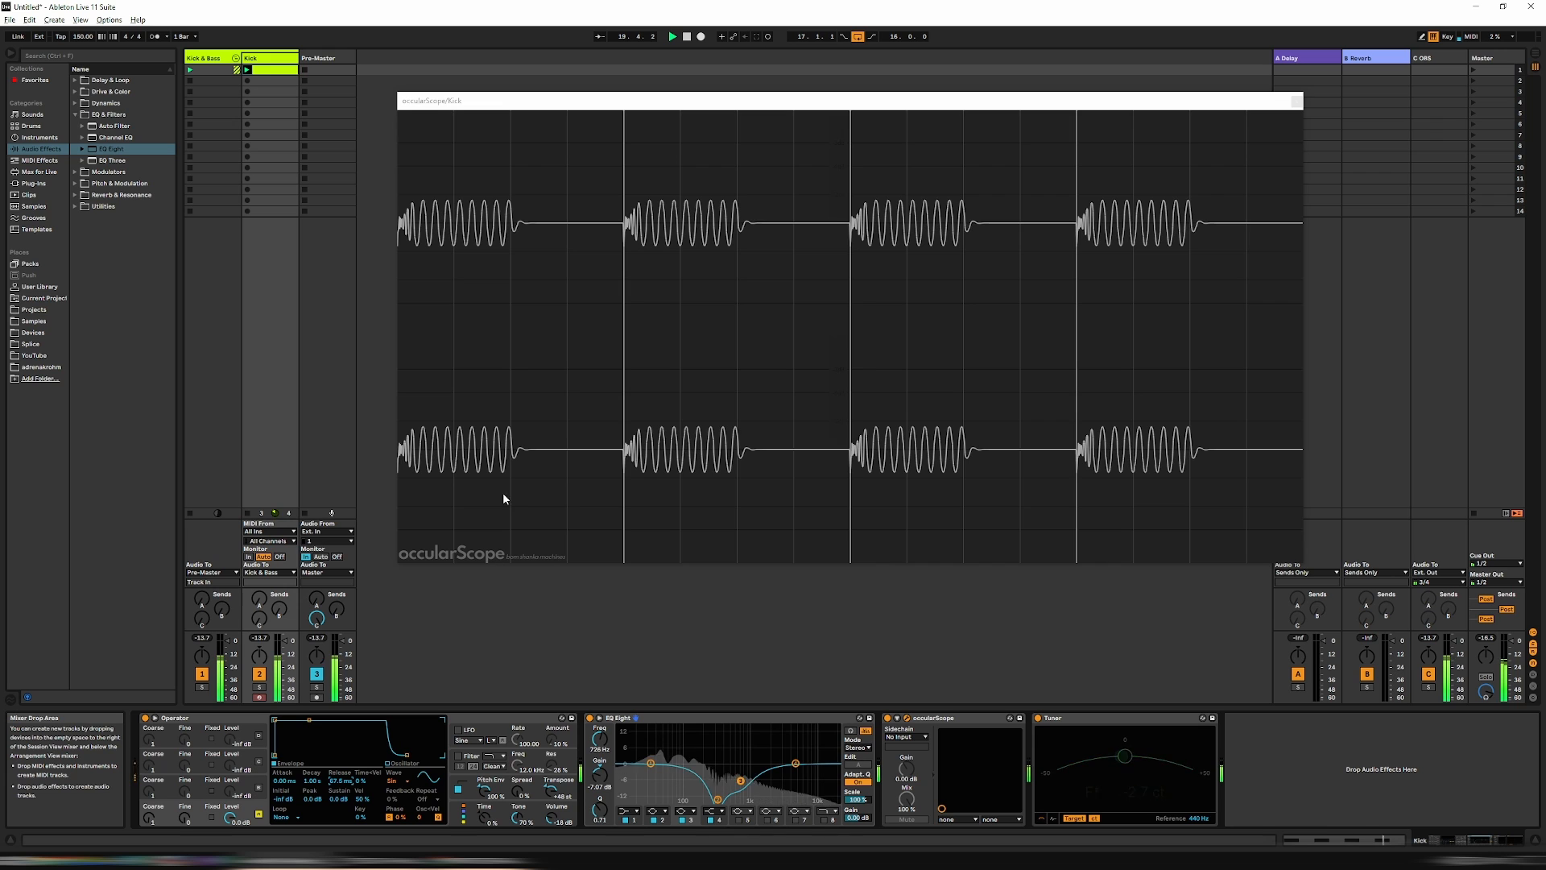
{"action": "key", "text": "space"}
Step: Set the Kick clip's fixed grid to 1/16 and shorten all four F#0 notes to slightly under a sixteenth
{"action": "double_click", "coordinate": [276, 70]}
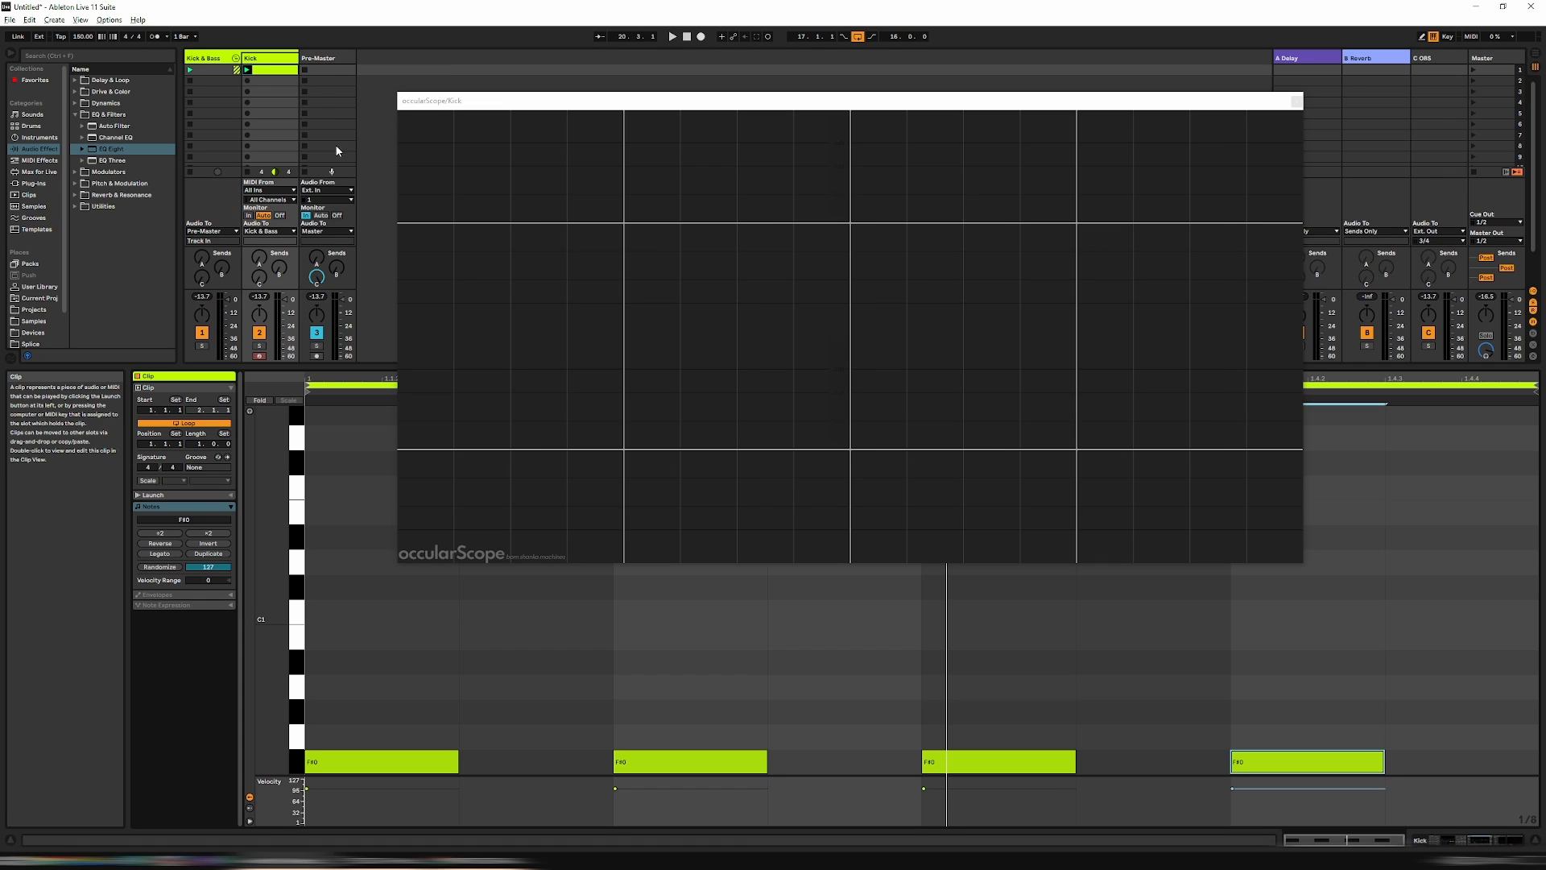
{"action": "left_click", "coordinate": [406, 699]}
{"action": "left_click_drag", "start_coordinate": [405, 699], "coordinate": [1260, 754]}
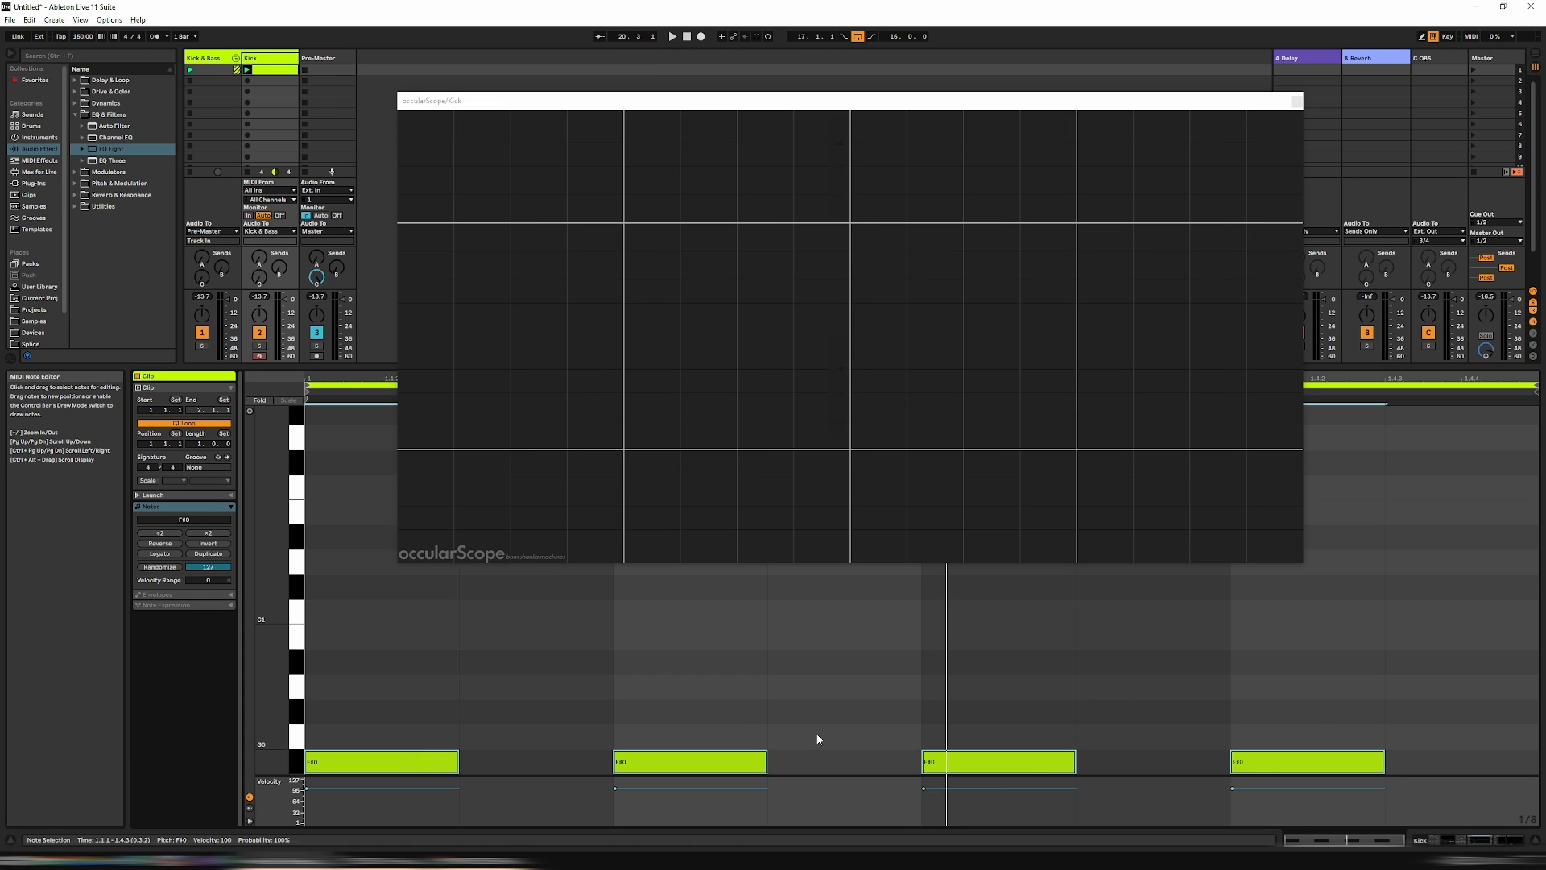
{"action": "right_click", "coordinate": [1464, 793]}
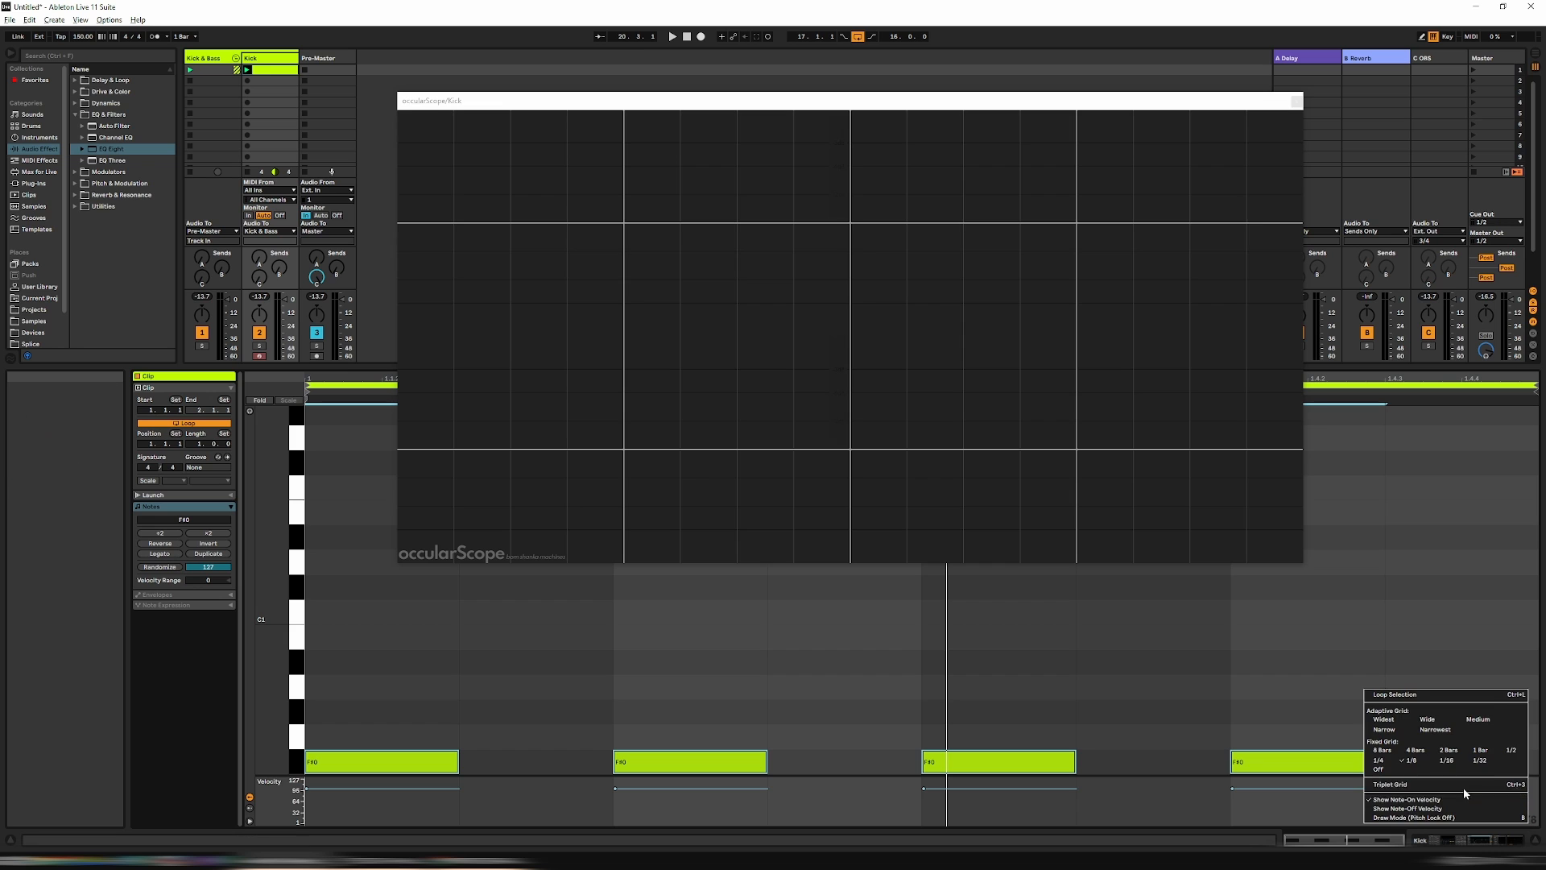
{"action": "left_click", "coordinate": [1452, 769]}
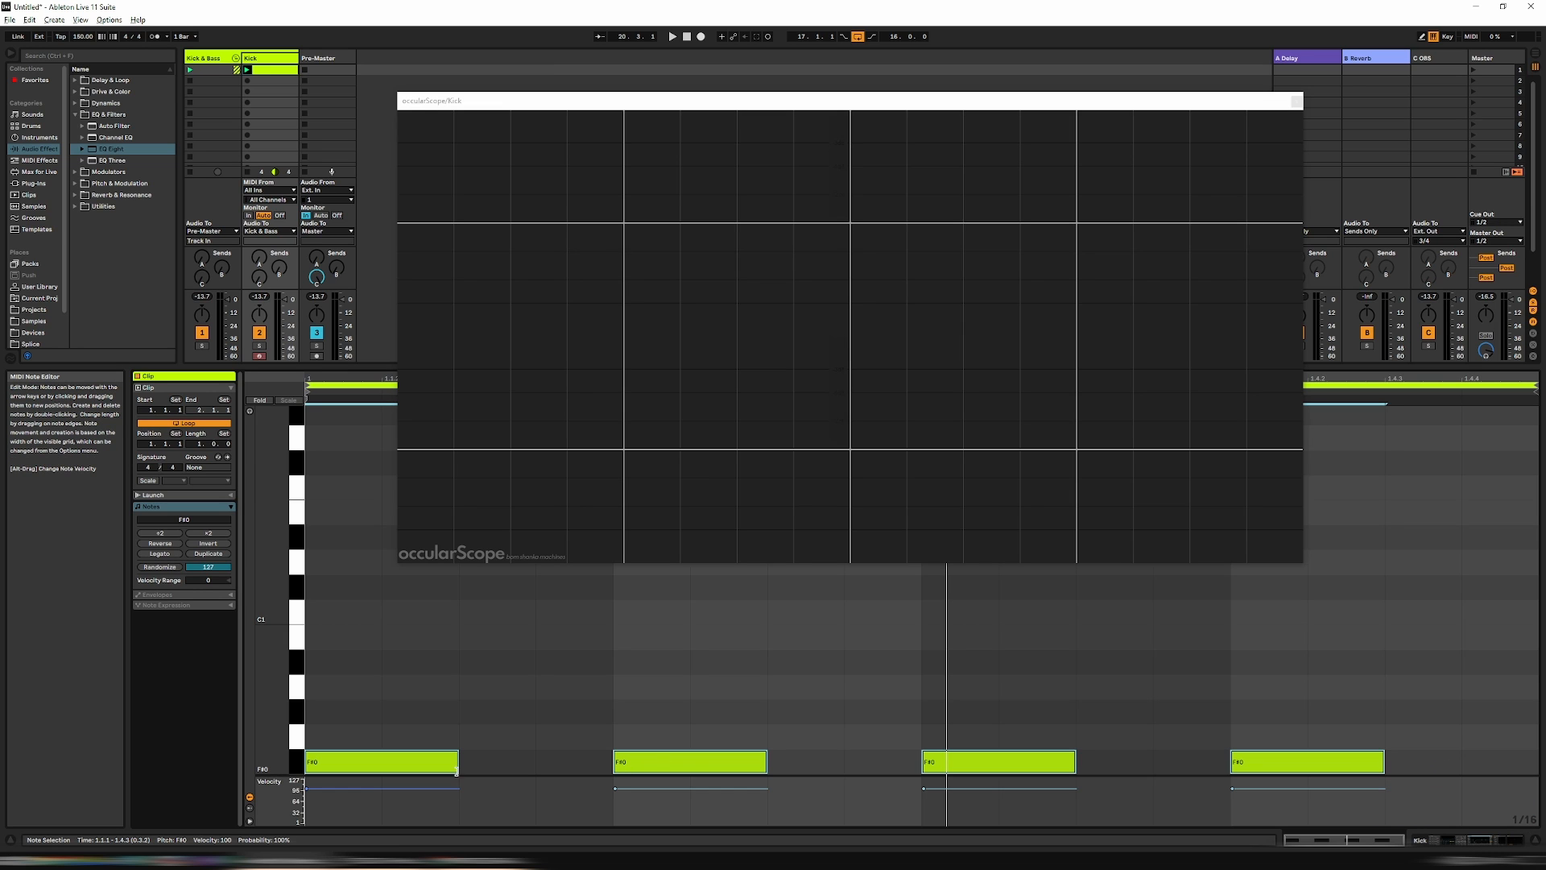
{"action": "left_click_drag", "start_coordinate": [457, 762], "coordinate": [381, 762]}
{"action": "key", "text": "space"}
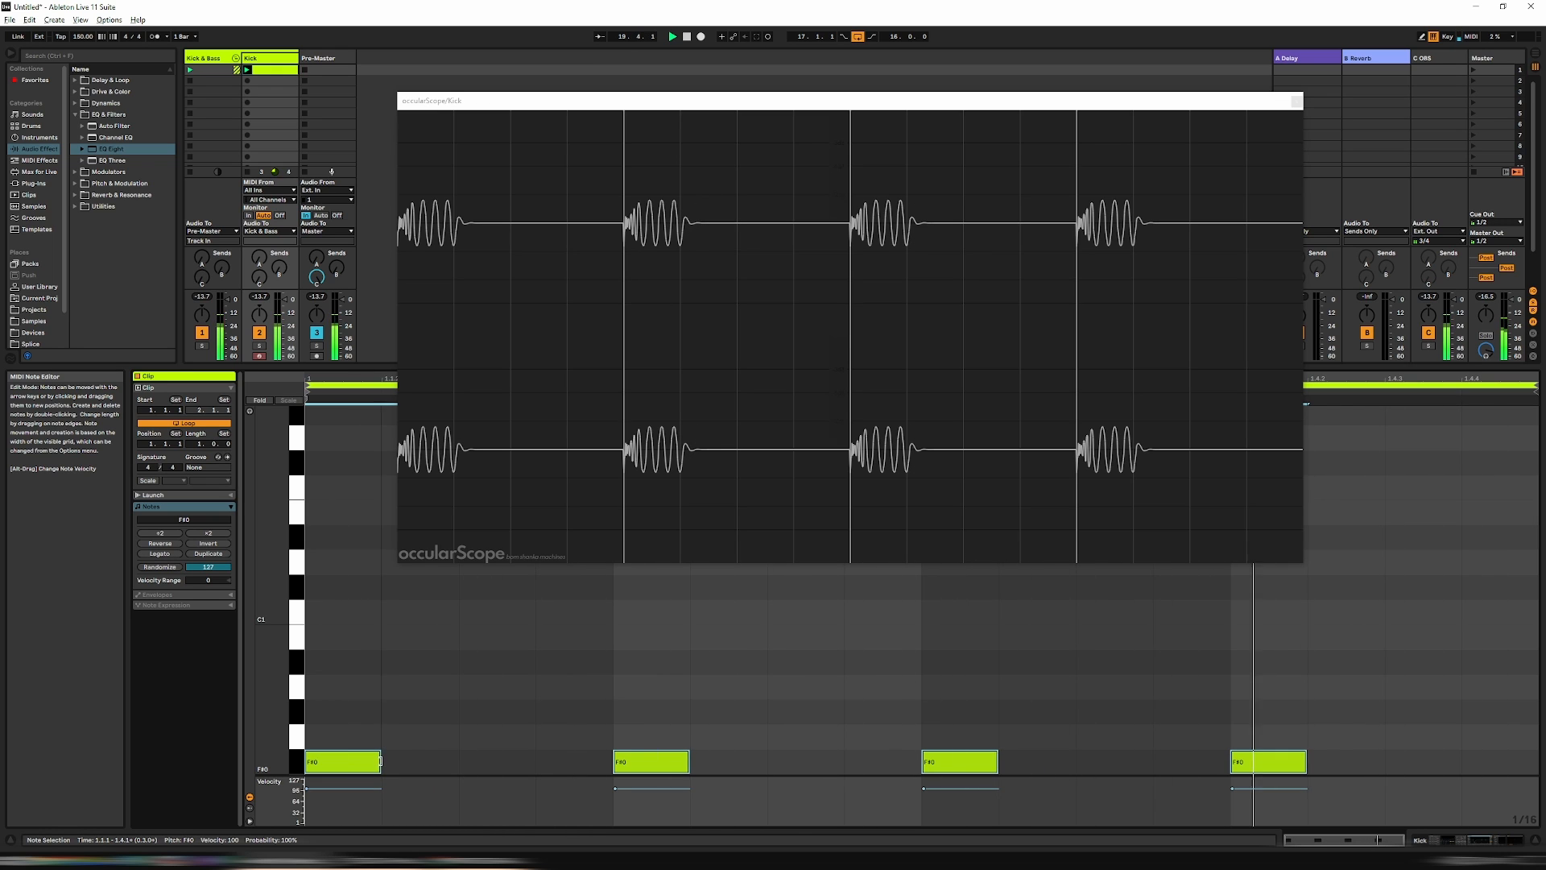
{"action": "left_click_drag", "start_coordinate": [381, 762], "coordinate": [368, 762]}
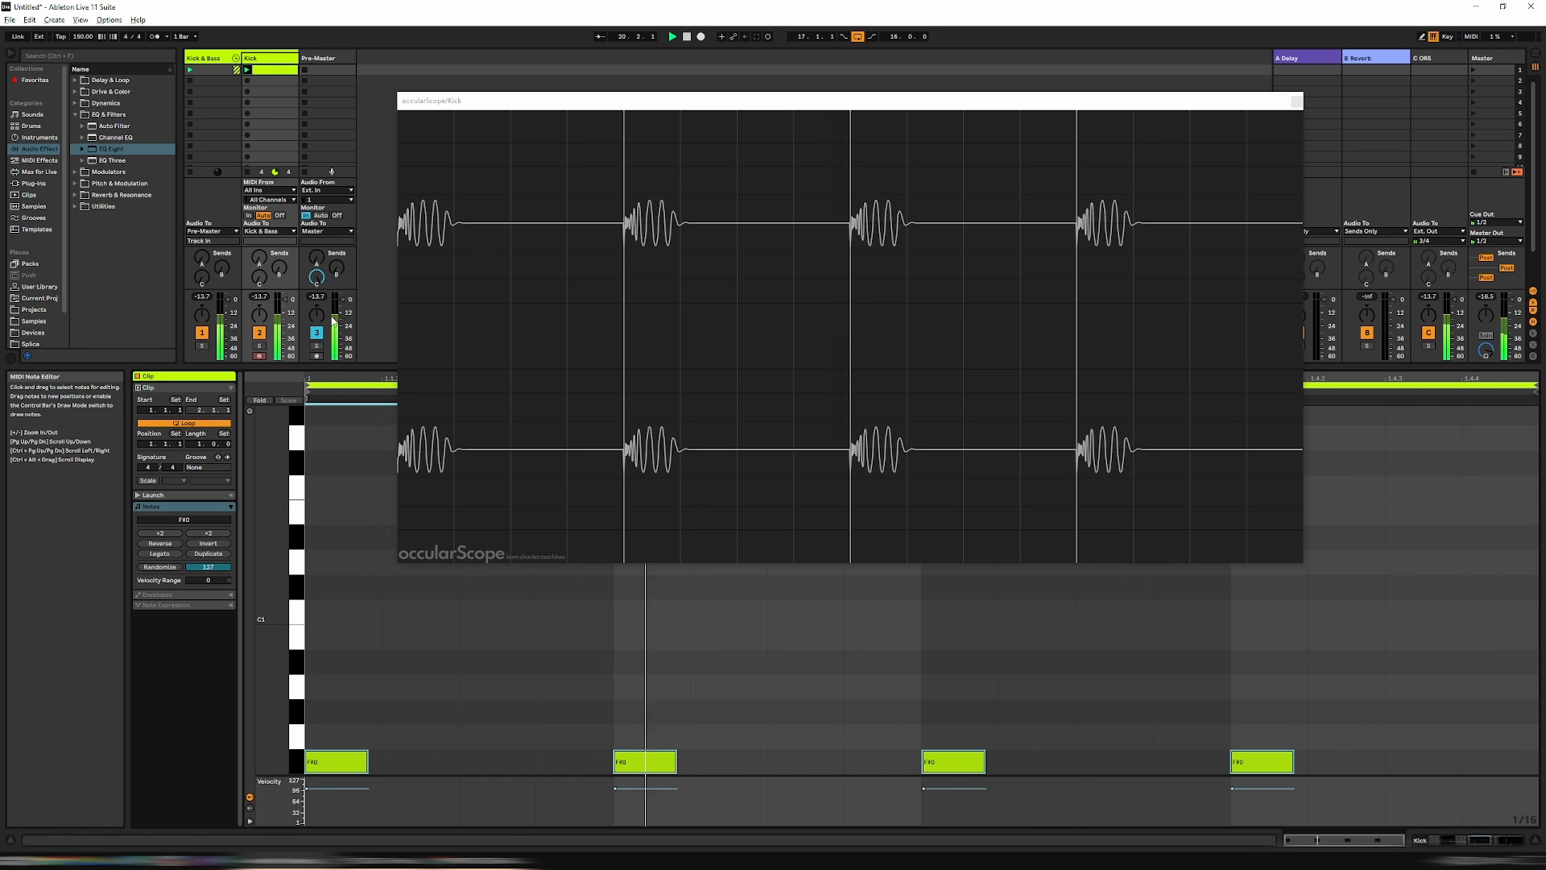
Step: Lengthen the release time of oscillator A's volume envelope in Operator and check the kick tails in playback
{"action": "key", "text": "space"}
{"action": "double_click", "coordinate": [268, 59]}
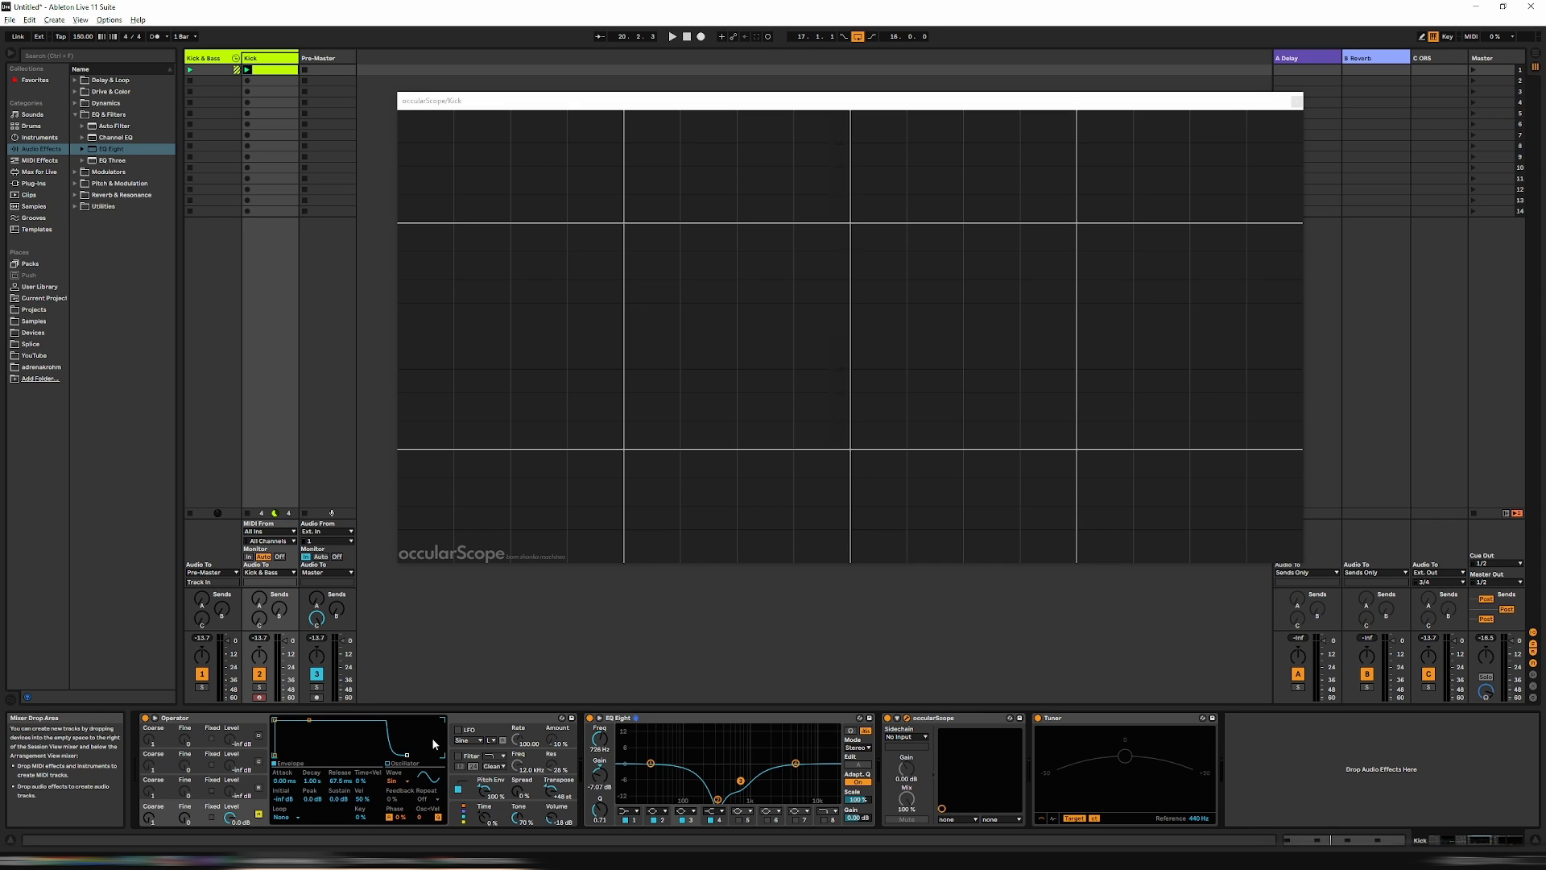
{"action": "key", "text": "space"}
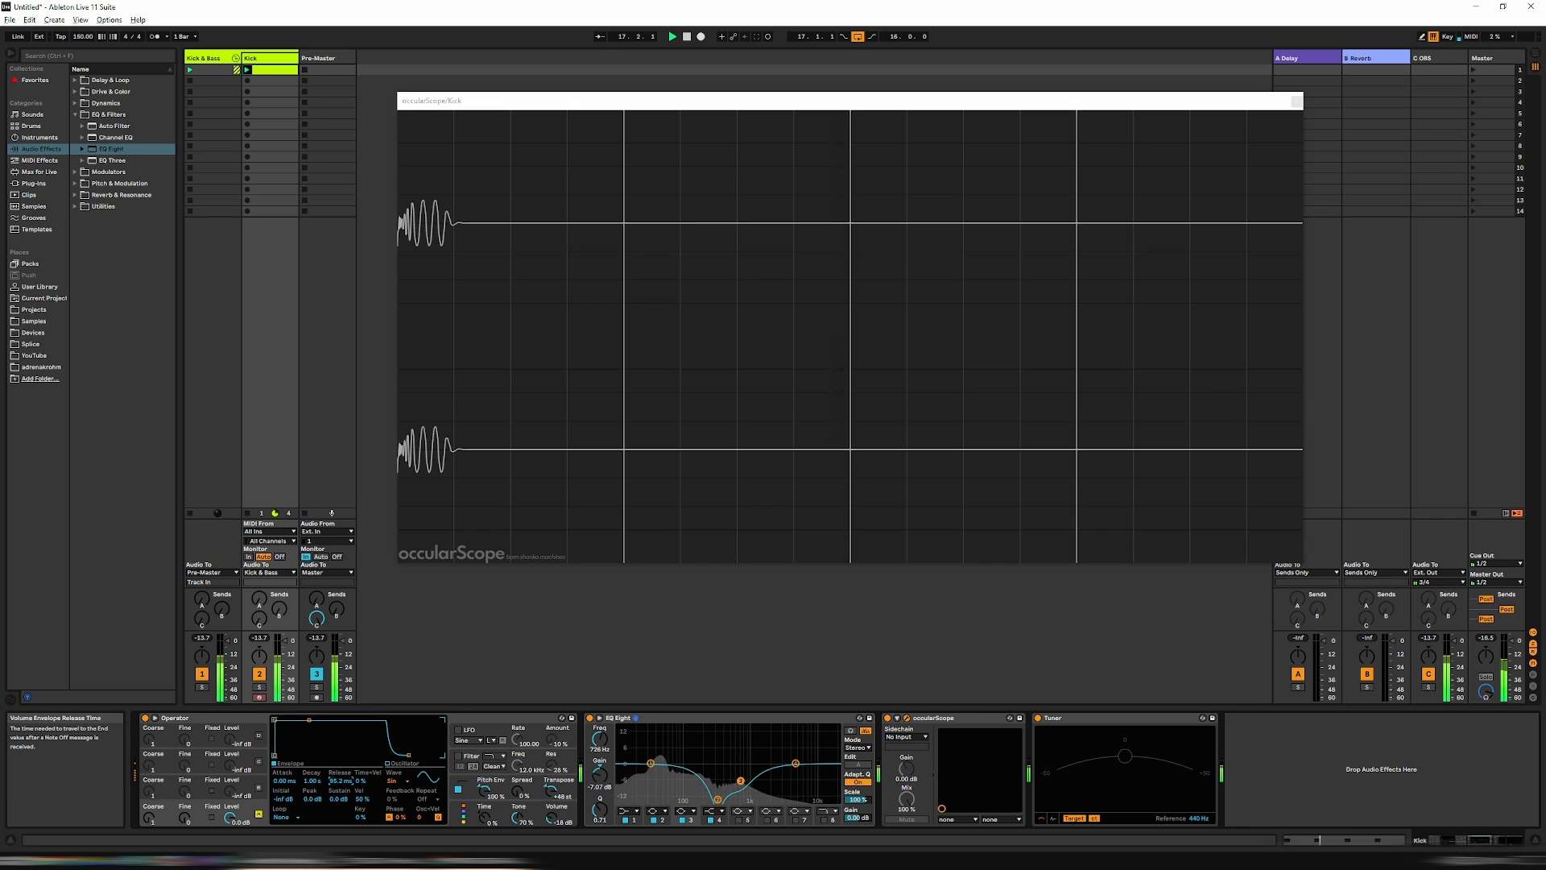
{"action": "mouse_move", "coordinate": [342, 787]}
{"action": "left_mouse_down"}
{"action": "mouse_move", "coordinate": [342, 769]}
{"action": "mouse_move", "coordinate": [340, 797]}
{"action": "left_mouse_up"}
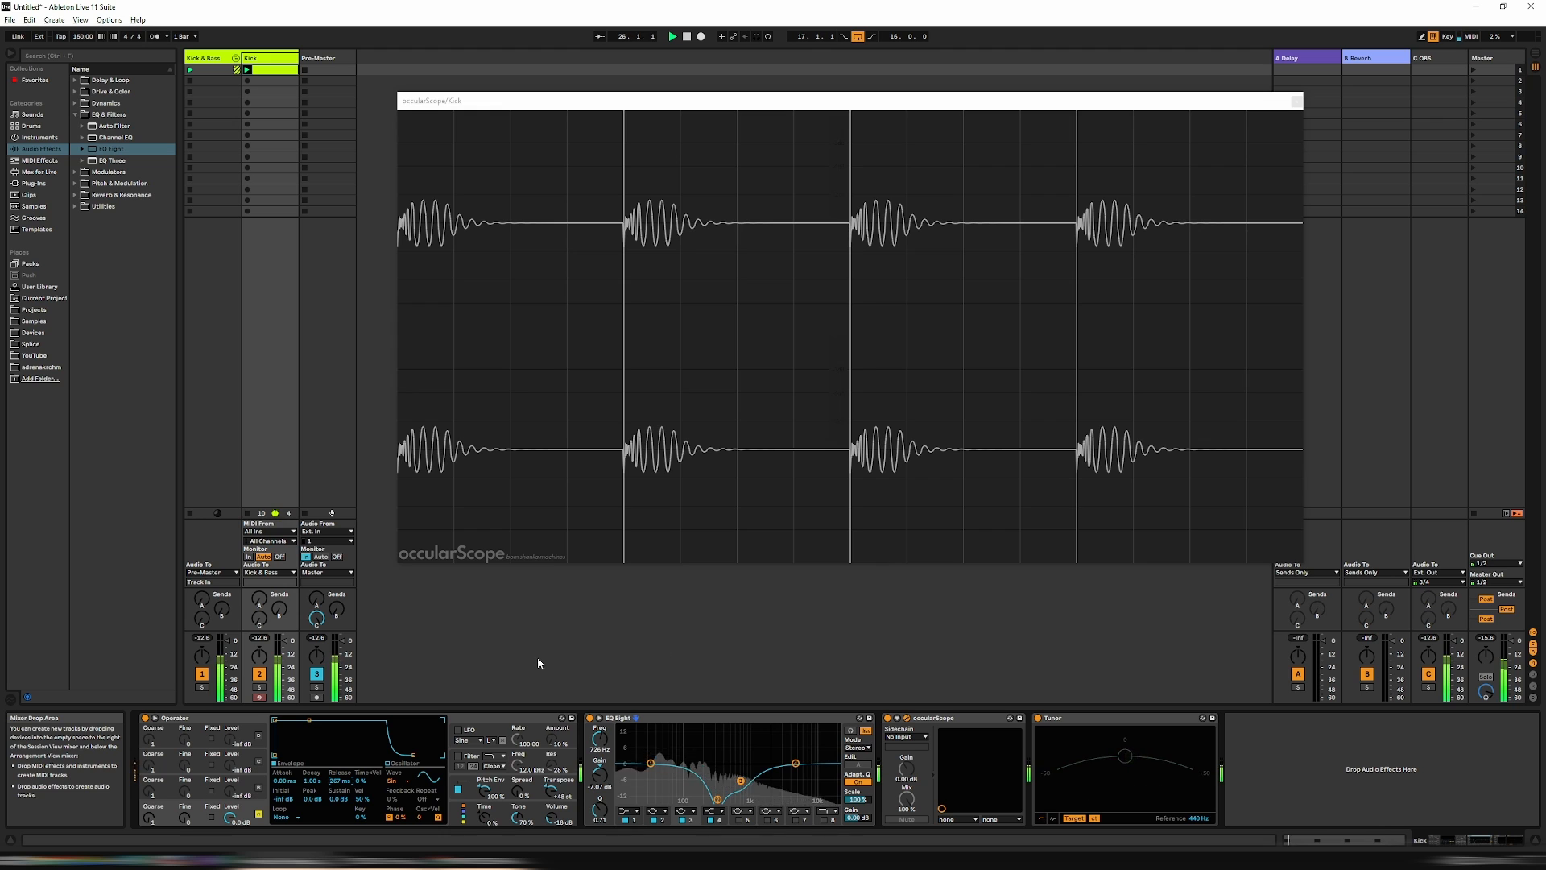
{"action": "key", "text": "space"}
{"action": "key", "text": "space"}
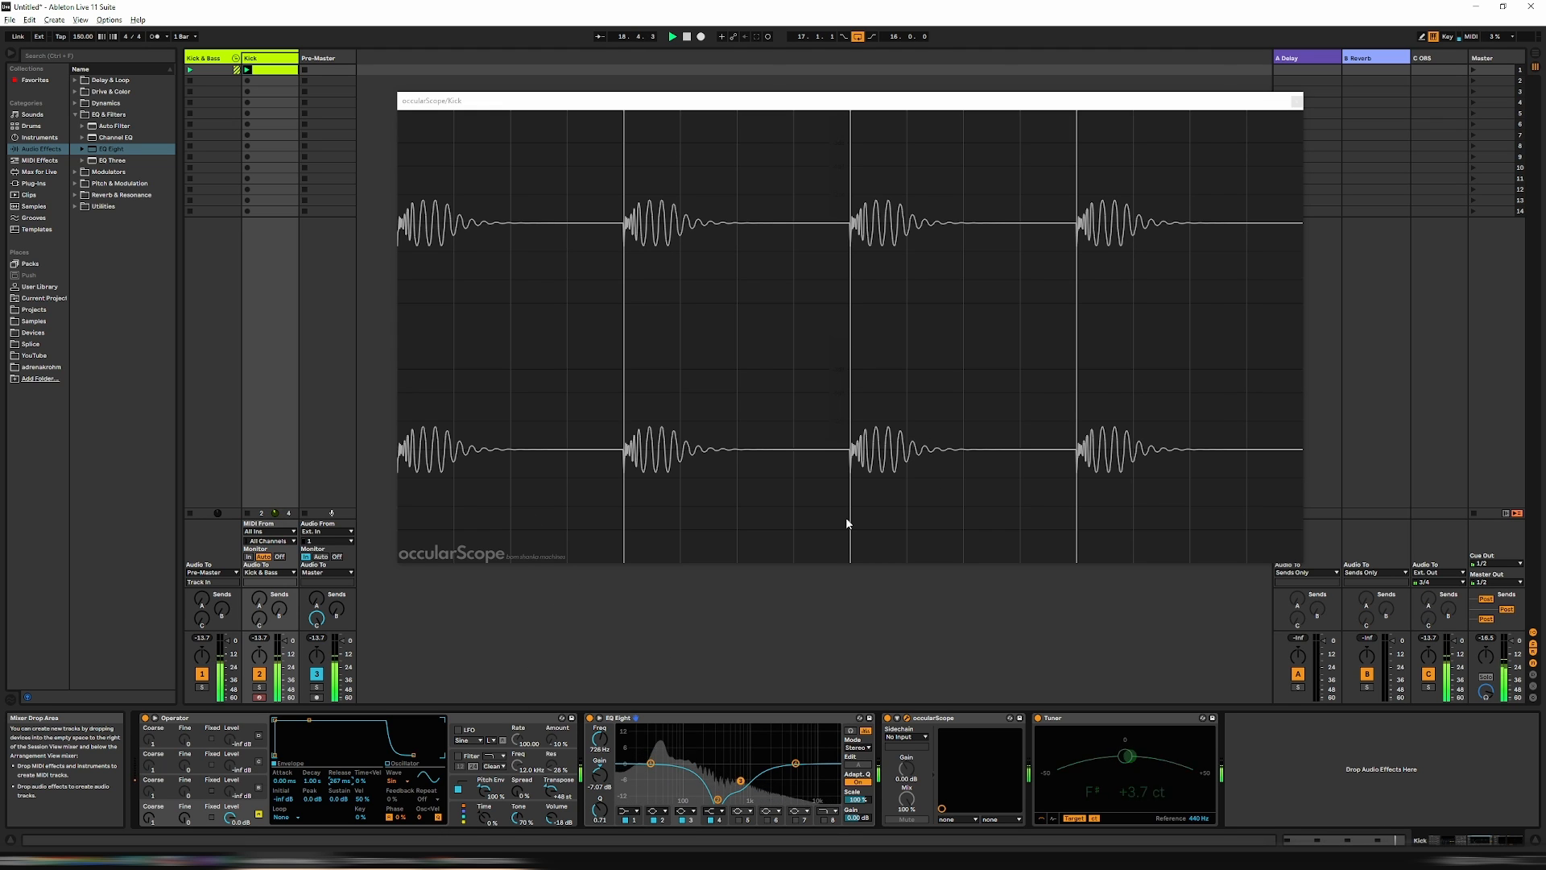
{"action": "key", "text": "space"}
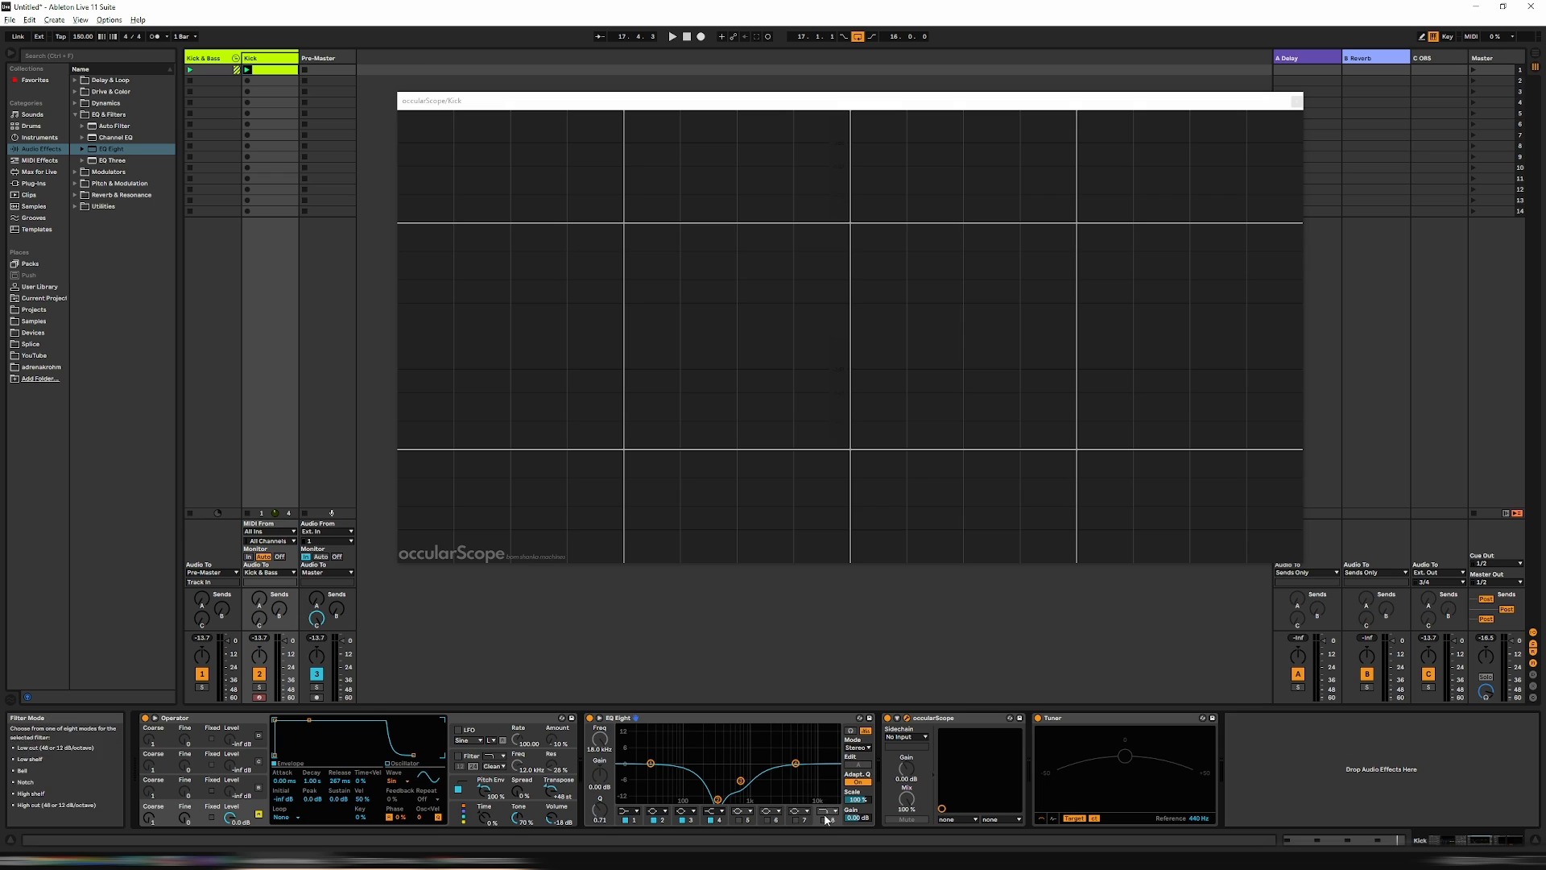
Step: Enable band 8 of EQ Eight as a high cut and lower its frequency to about 3.37 kHz during playback
{"action": "left_click", "coordinate": [825, 821]}
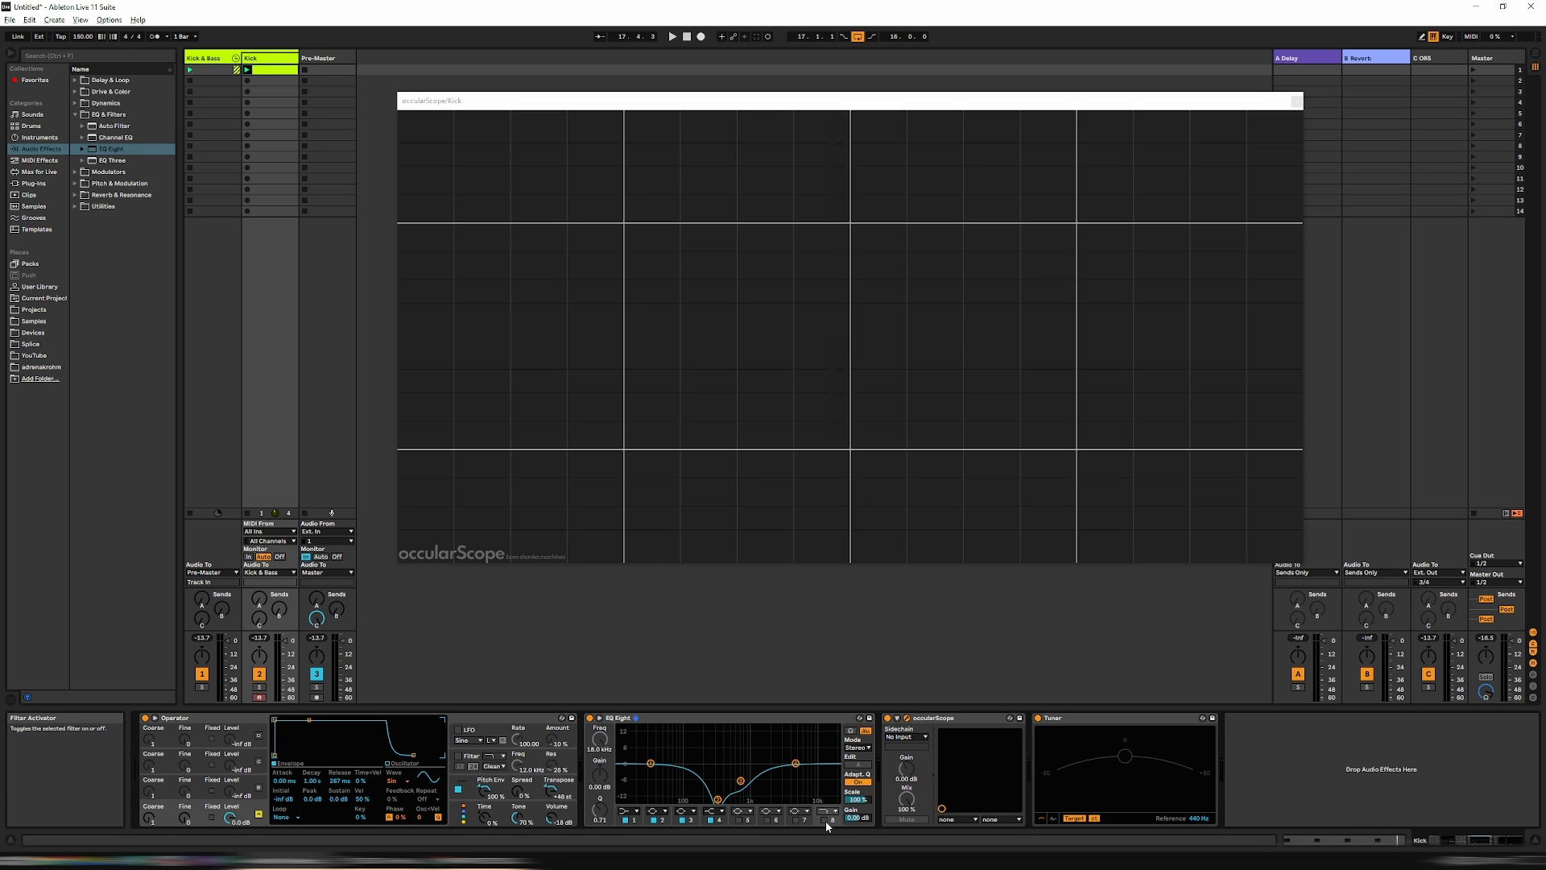
{"action": "left_click", "coordinate": [825, 820]}
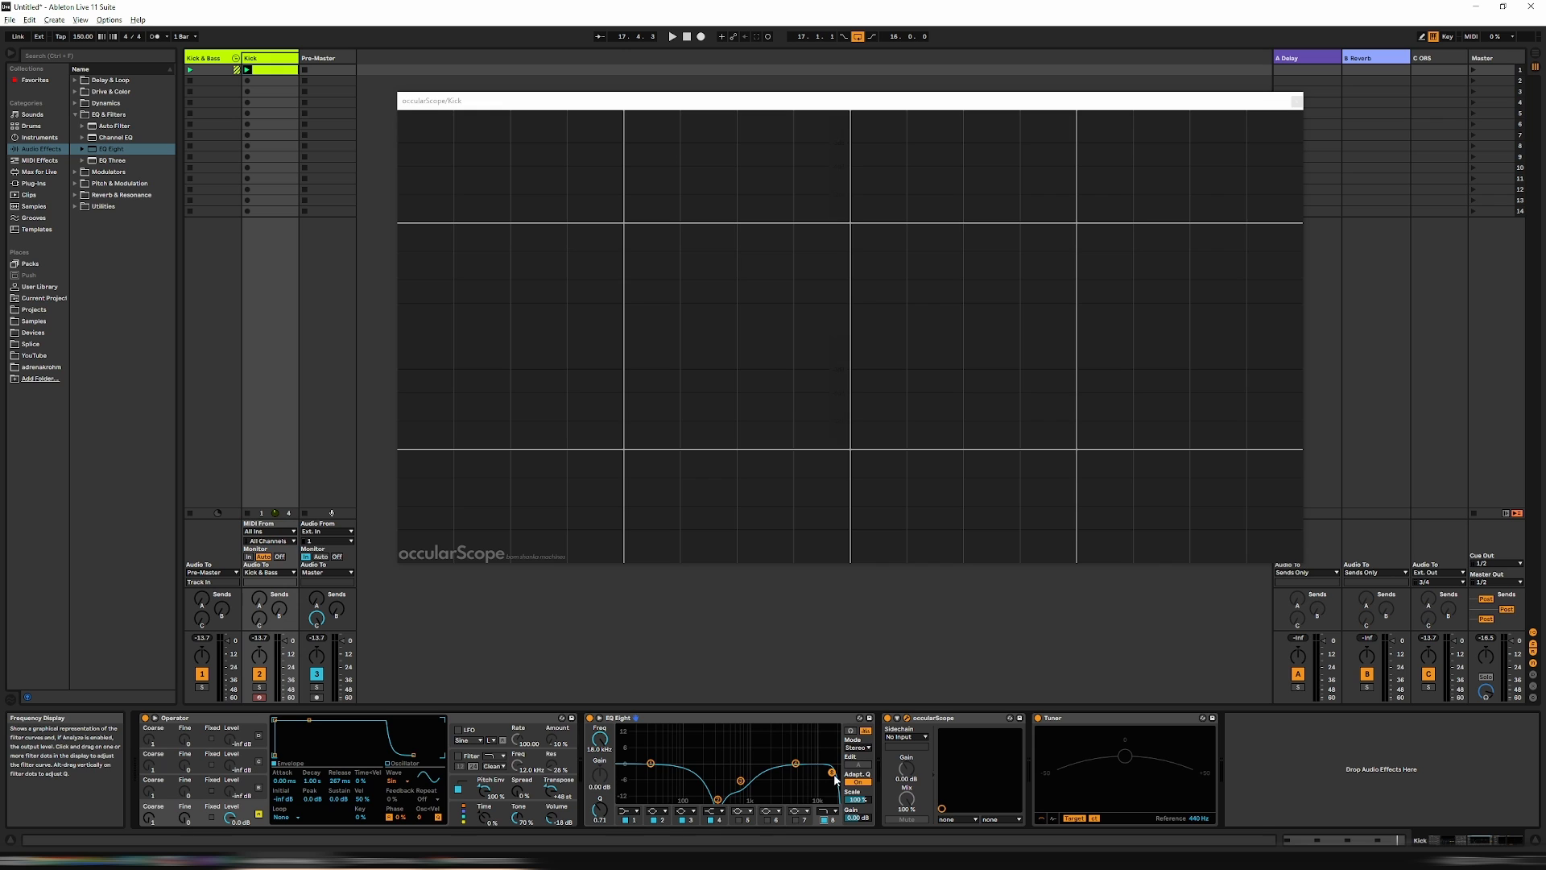
{"action": "key", "text": "space"}
{"action": "left_click_drag", "start_coordinate": [830, 775], "coordinate": [783, 770]}
Step: Move occularScope behind Tuner, group all of the Kick track's devices into an Instrument Rack and show its macro controls
{"action": "left_click_drag", "start_coordinate": [934, 718], "coordinate": [1147, 721]}
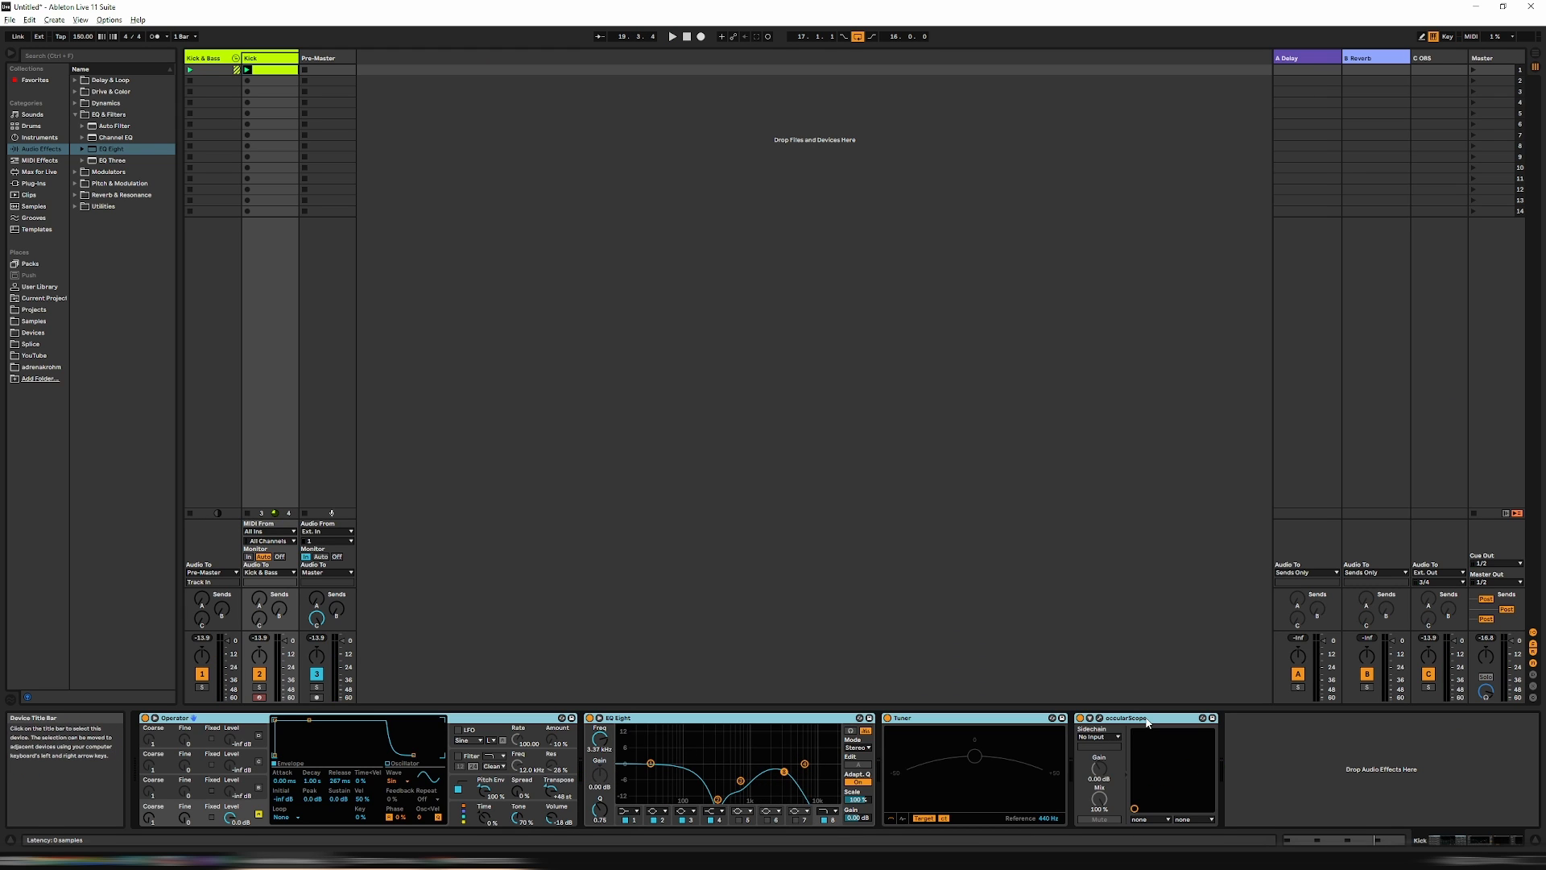
{"action": "right_click", "coordinate": [1147, 722]}
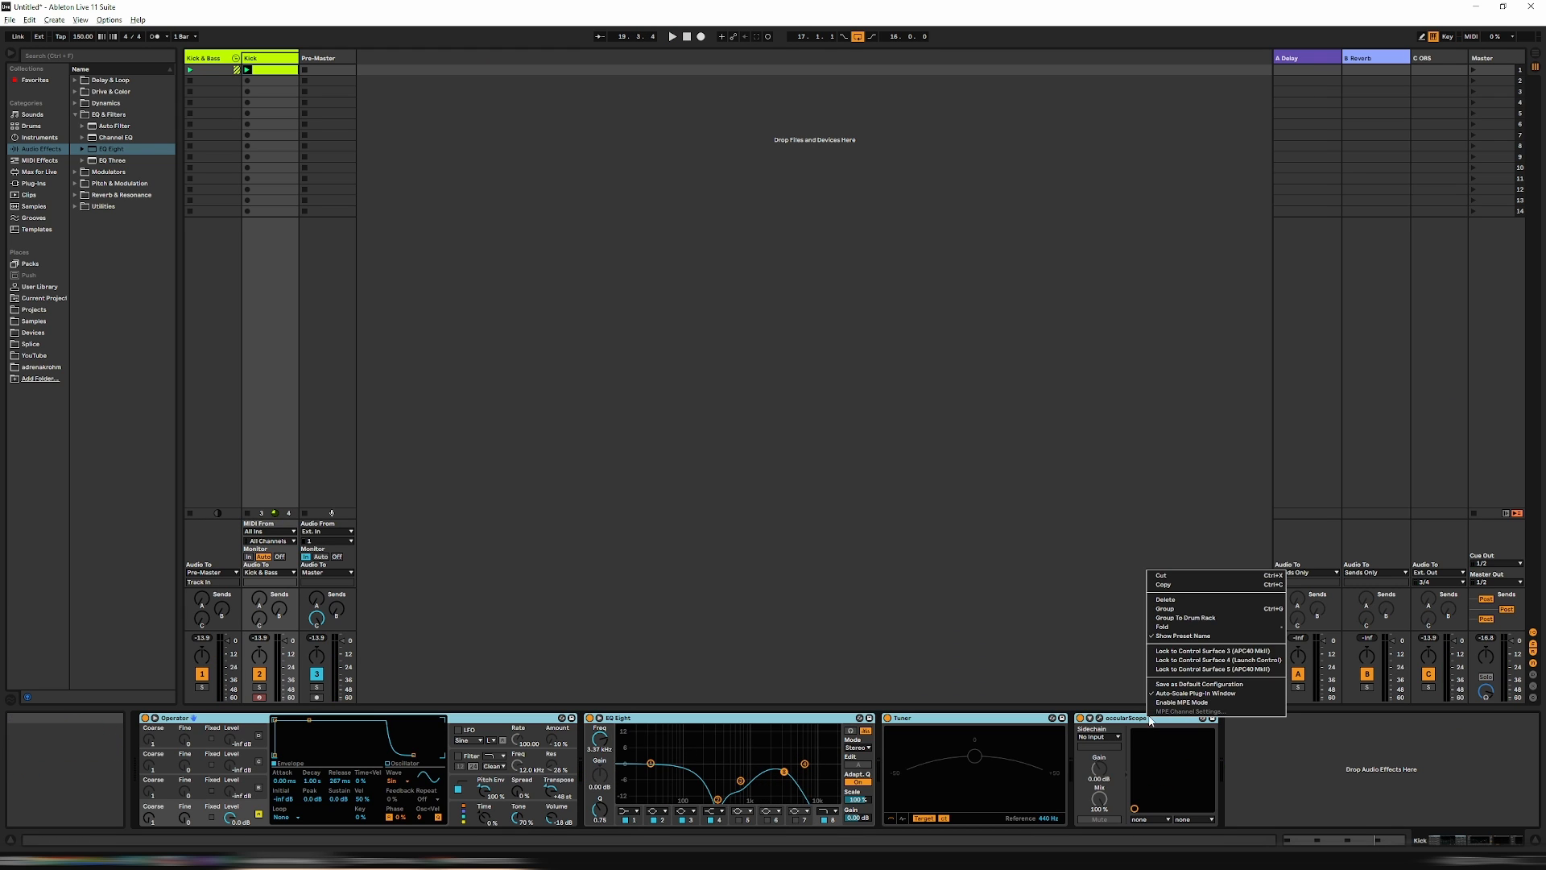
{"action": "left_click", "coordinate": [1186, 614]}
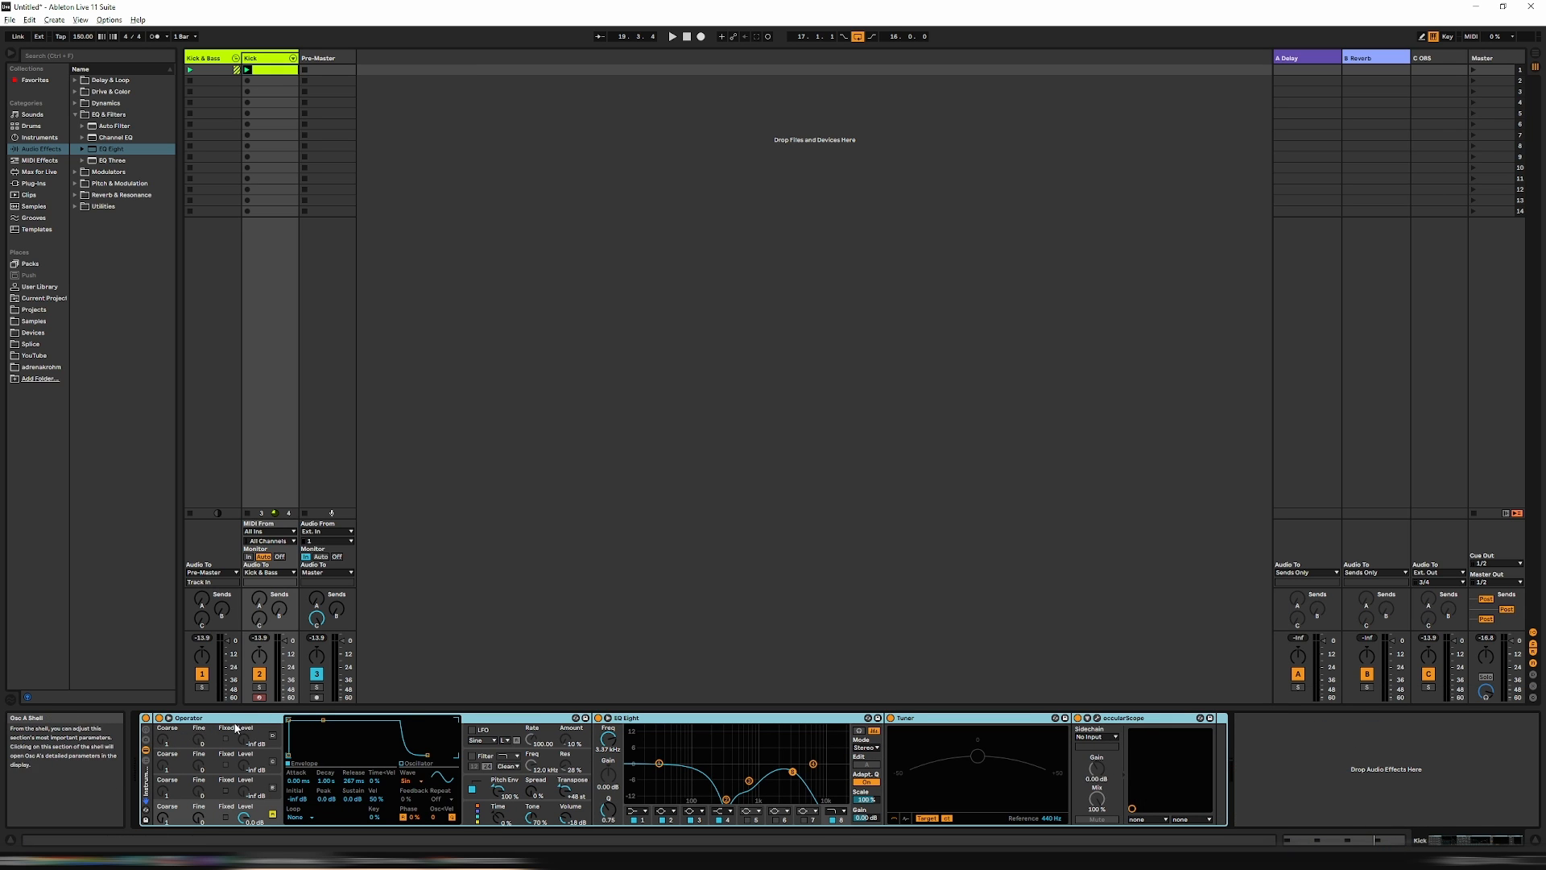
{"action": "left_click", "coordinate": [146, 730]}
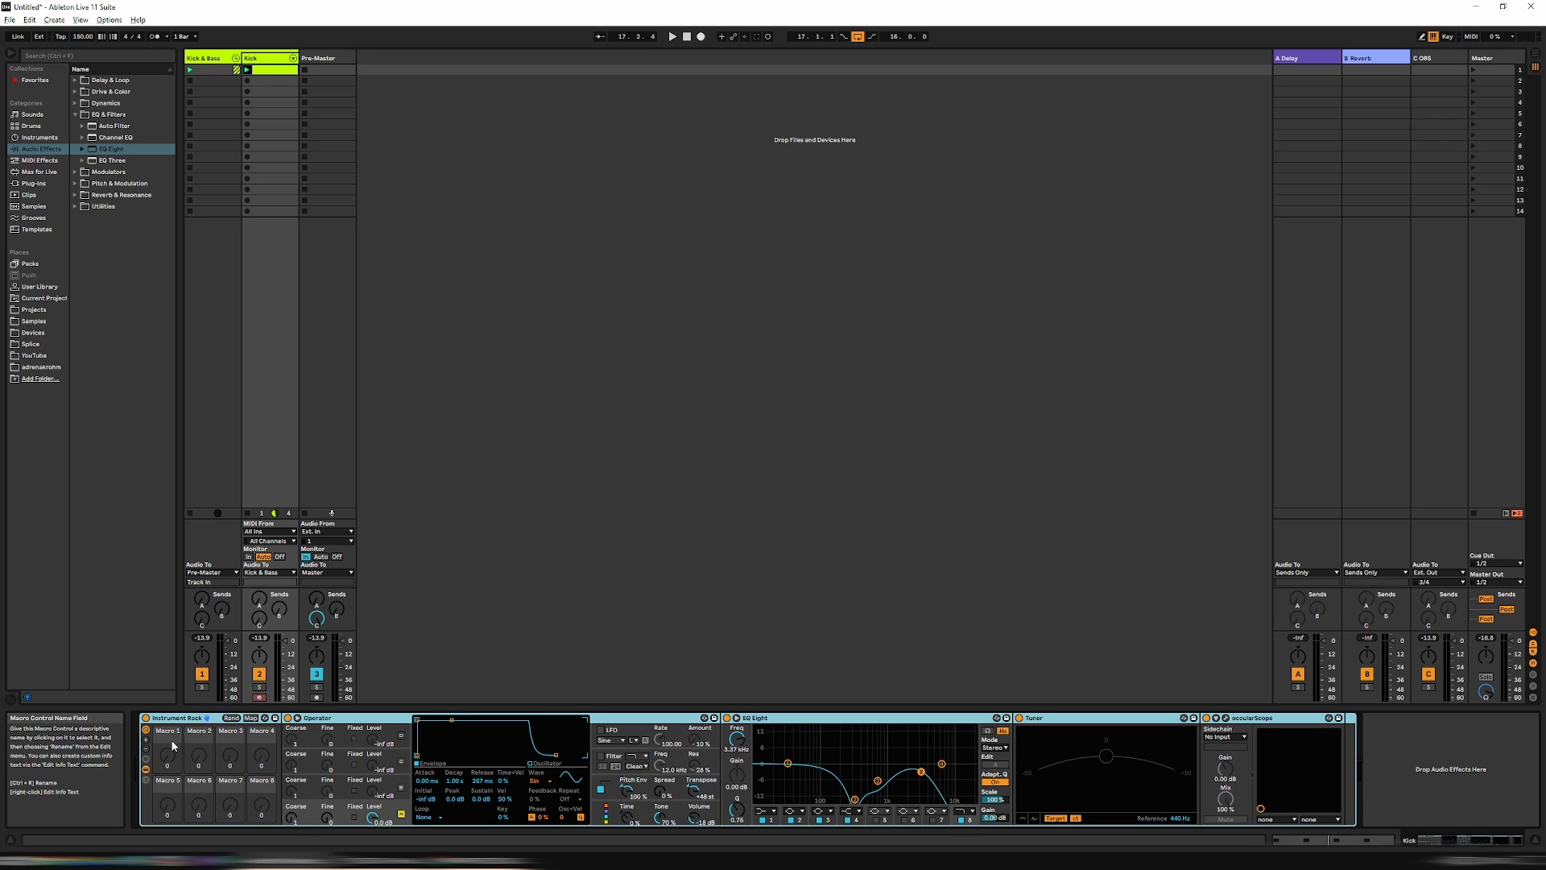
Step: Map the frequency of EQ Eight's band 8 to Macro 1 and rename the macro Brightness
{"action": "left_click", "coordinate": [251, 717]}
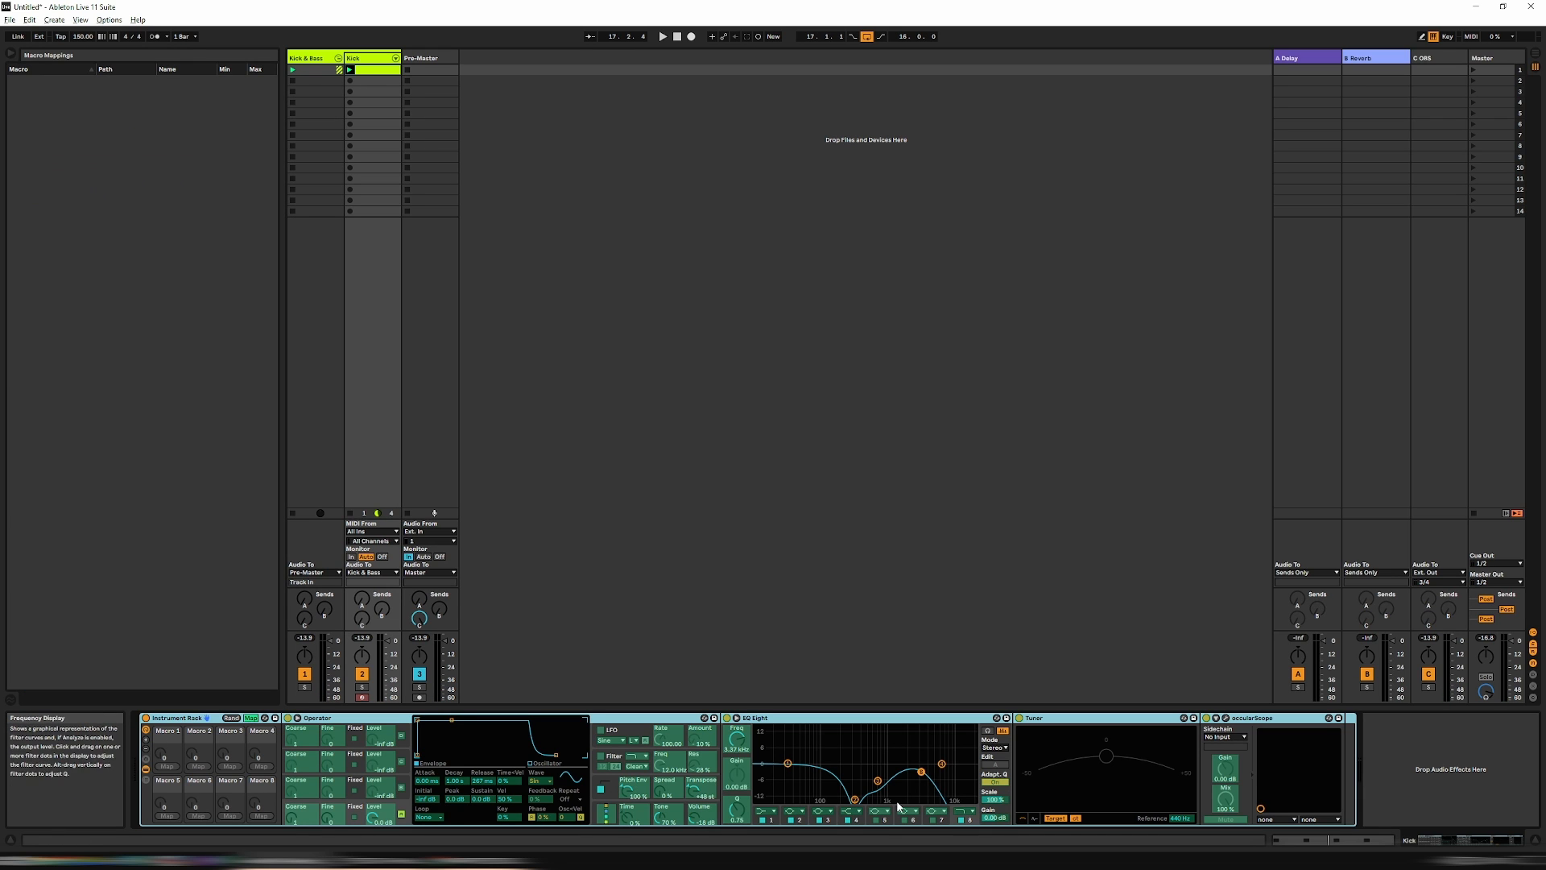
{"action": "left_click", "coordinate": [922, 773]}
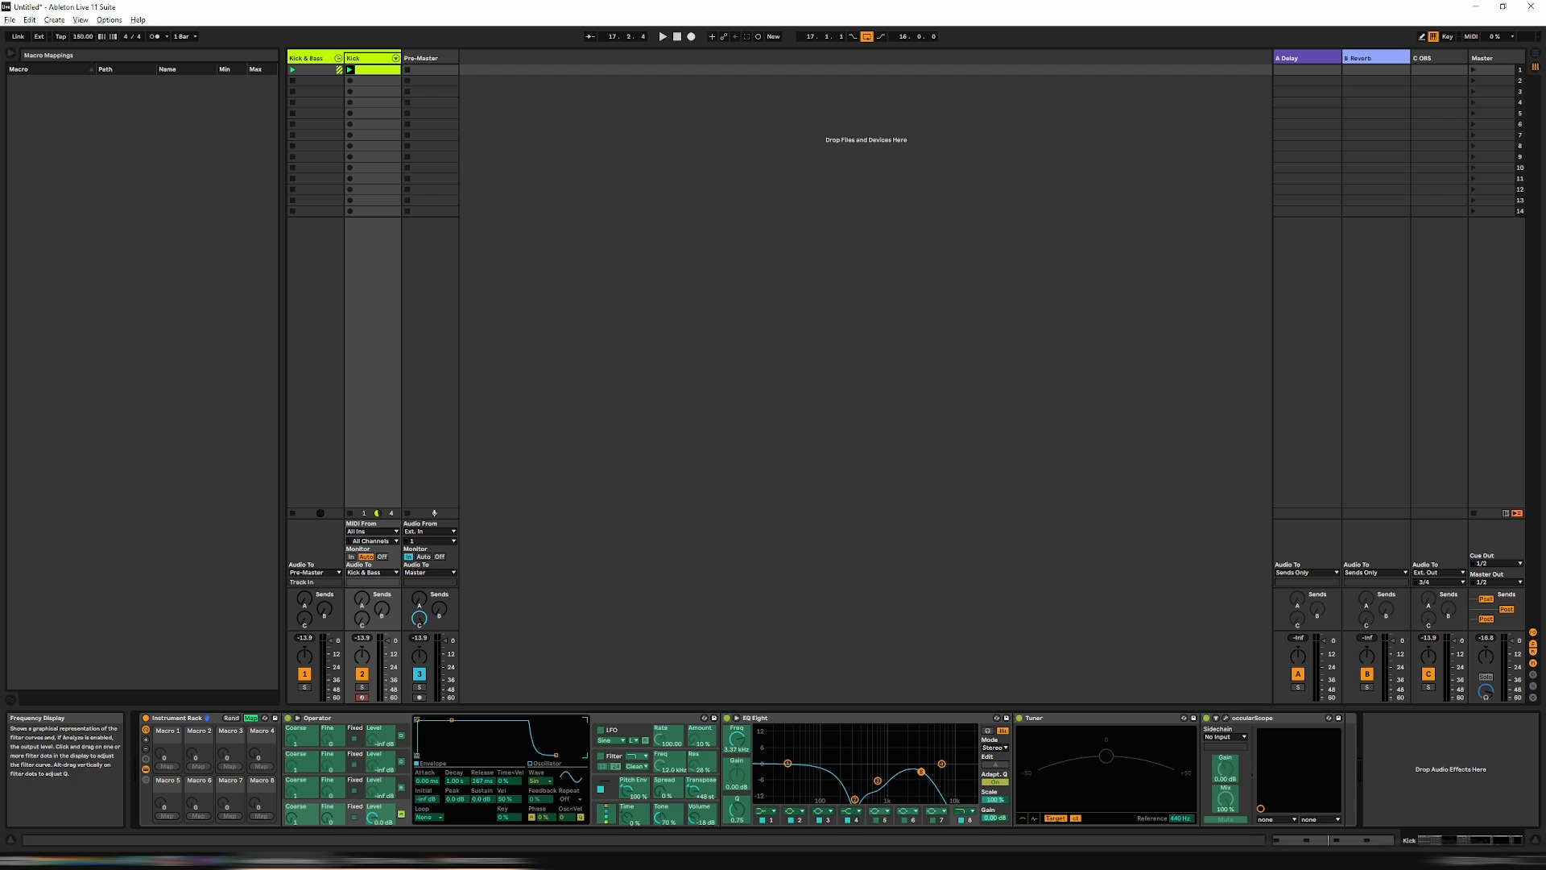
{"action": "left_click", "coordinate": [166, 767]}
{"action": "left_click", "coordinate": [251, 717]}
{"action": "type", "text": "Brightness"}
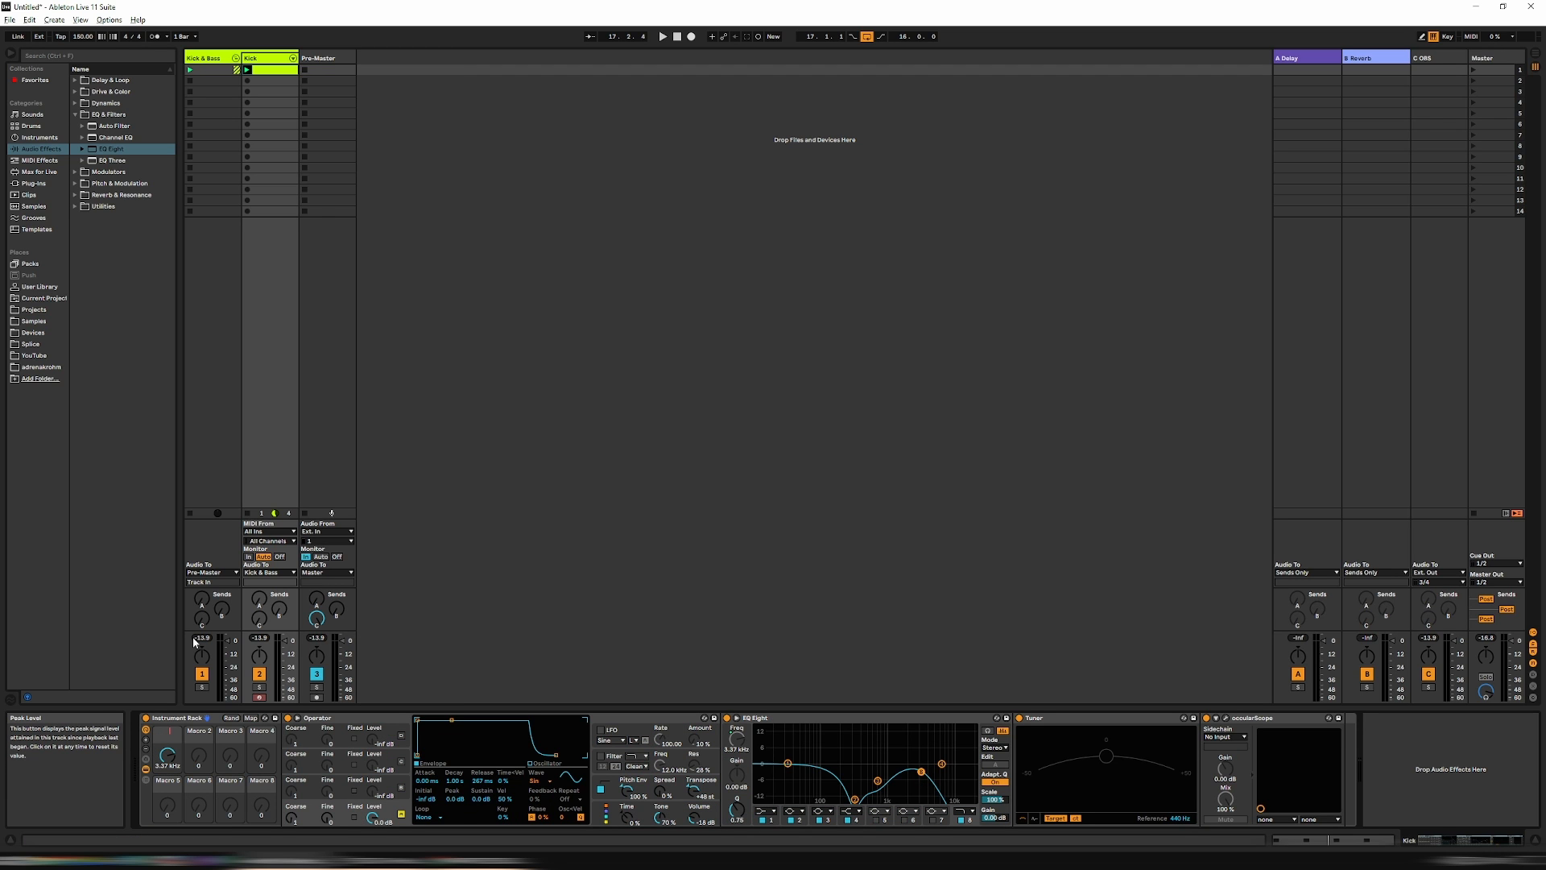
{"action": "key", "text": "Return"}
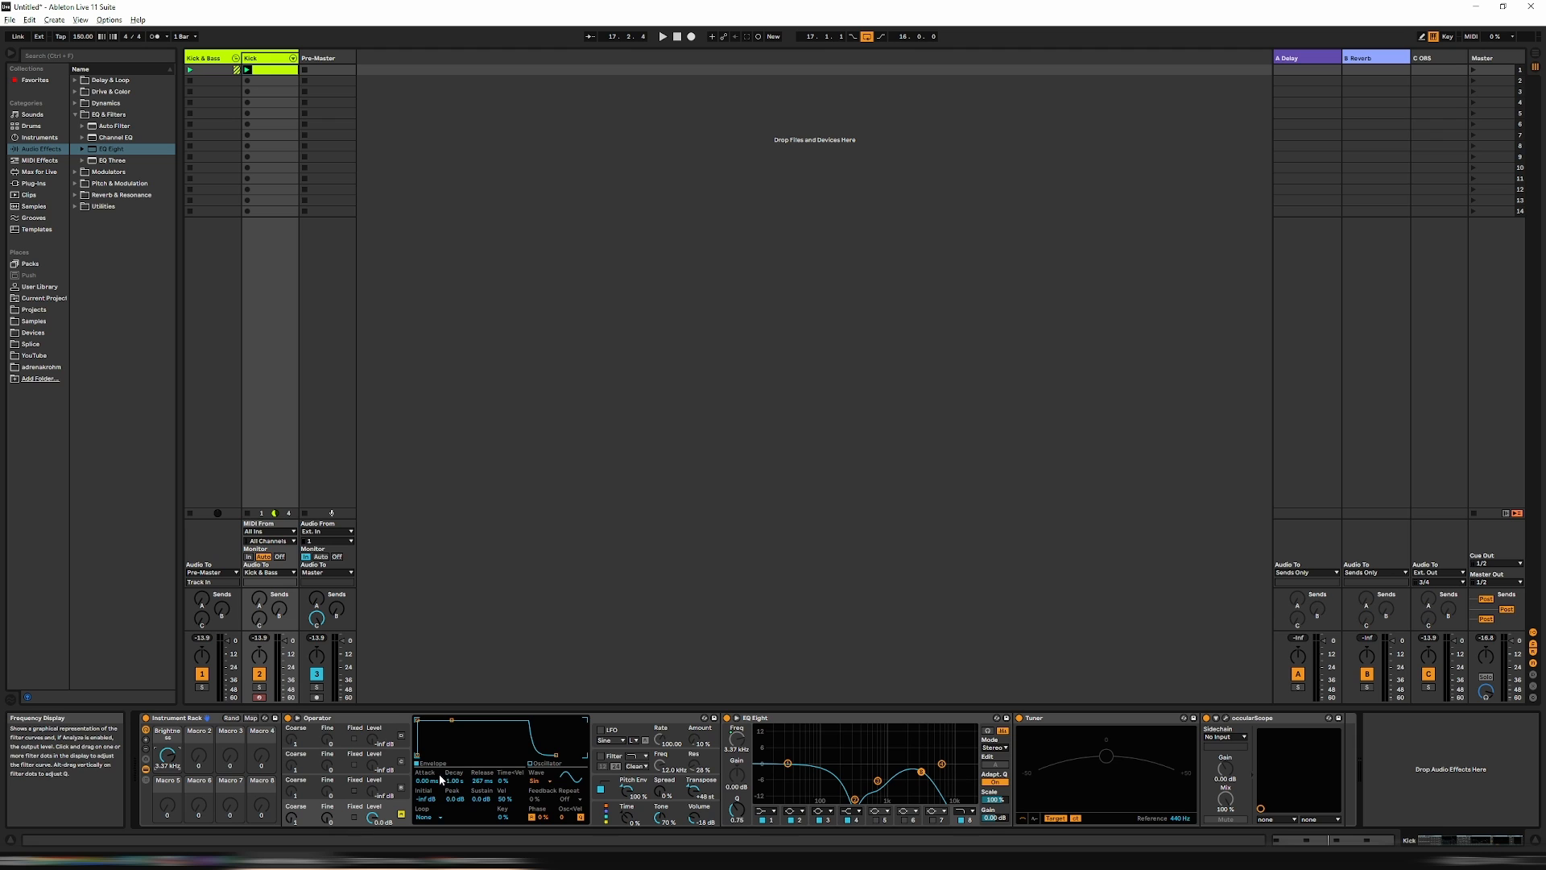
Step: Try out the Brightness macro in playback and set the minimum of its frequency mapping to 2.00 kHz
{"action": "key", "text": "space"}
{"action": "mouse_move", "coordinate": [166, 755]}
{"action": "left_mouse_down"}
{"action": "mouse_move", "coordinate": [167, 803]}
{"action": "mouse_move", "coordinate": [167, 739]}
{"action": "mouse_move", "coordinate": [166, 829]}
{"action": "mouse_move", "coordinate": [166, 707]}
{"action": "mouse_move", "coordinate": [166, 761]}
{"action": "left_mouse_up"}
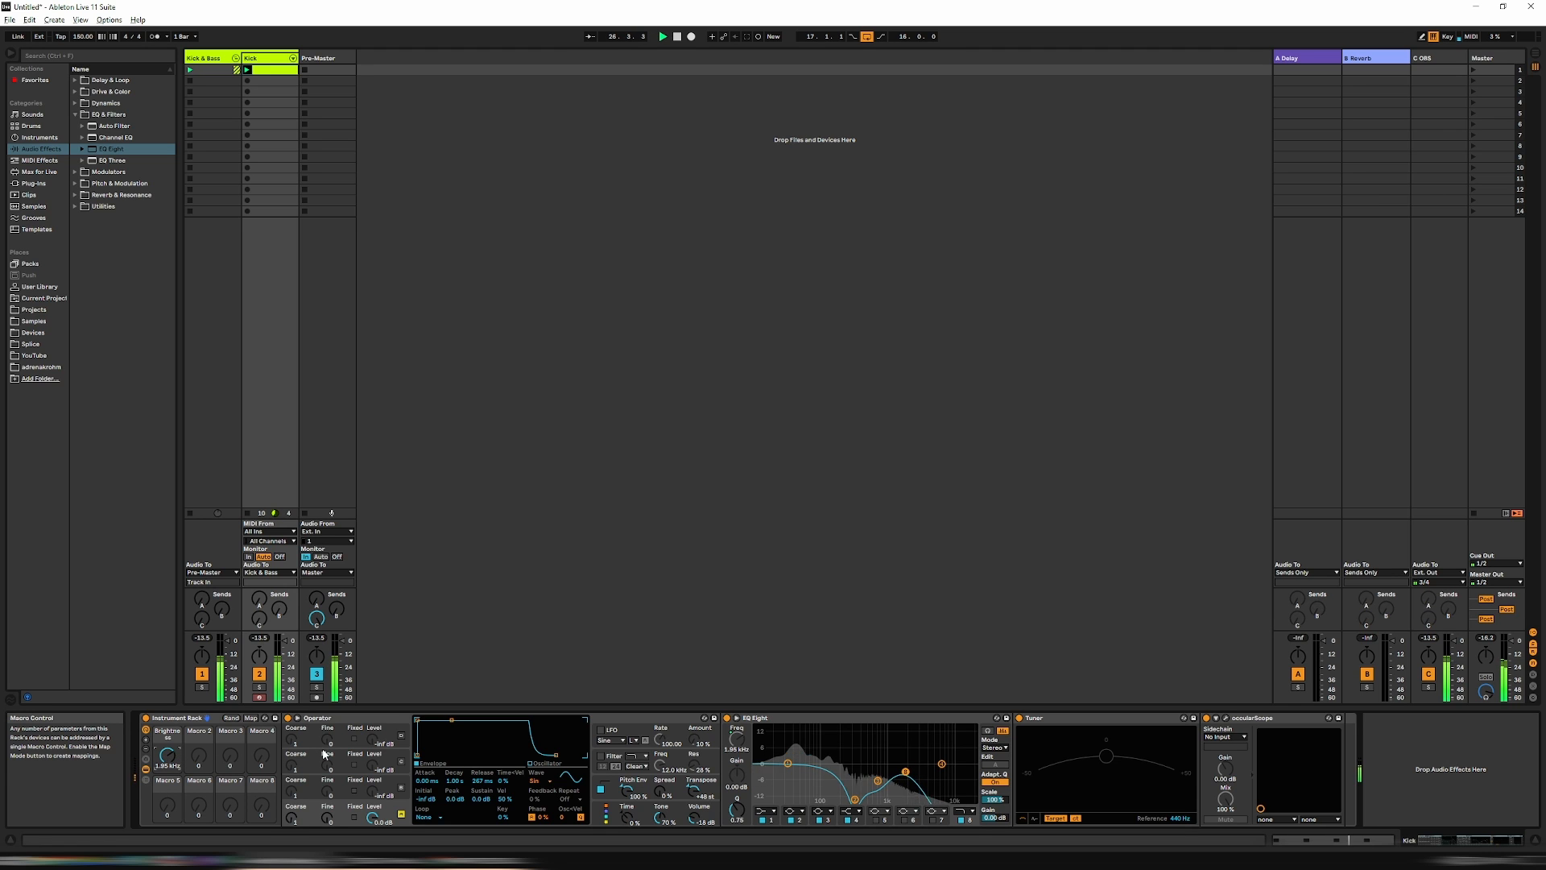
{"action": "left_click", "coordinate": [250, 717]}
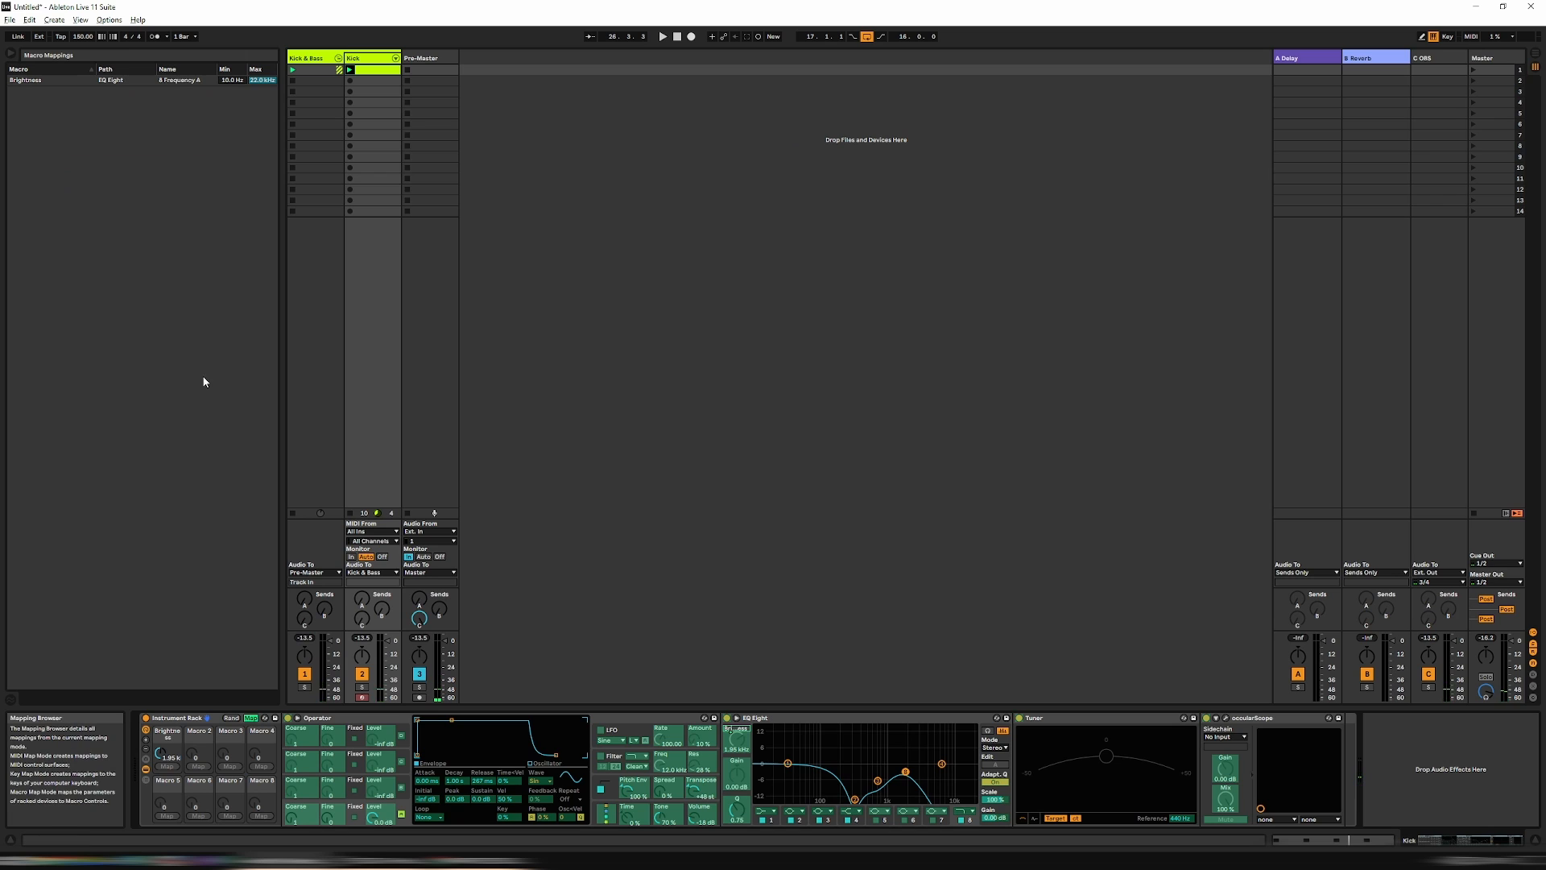
{"action": "left_click", "coordinate": [240, 81]}
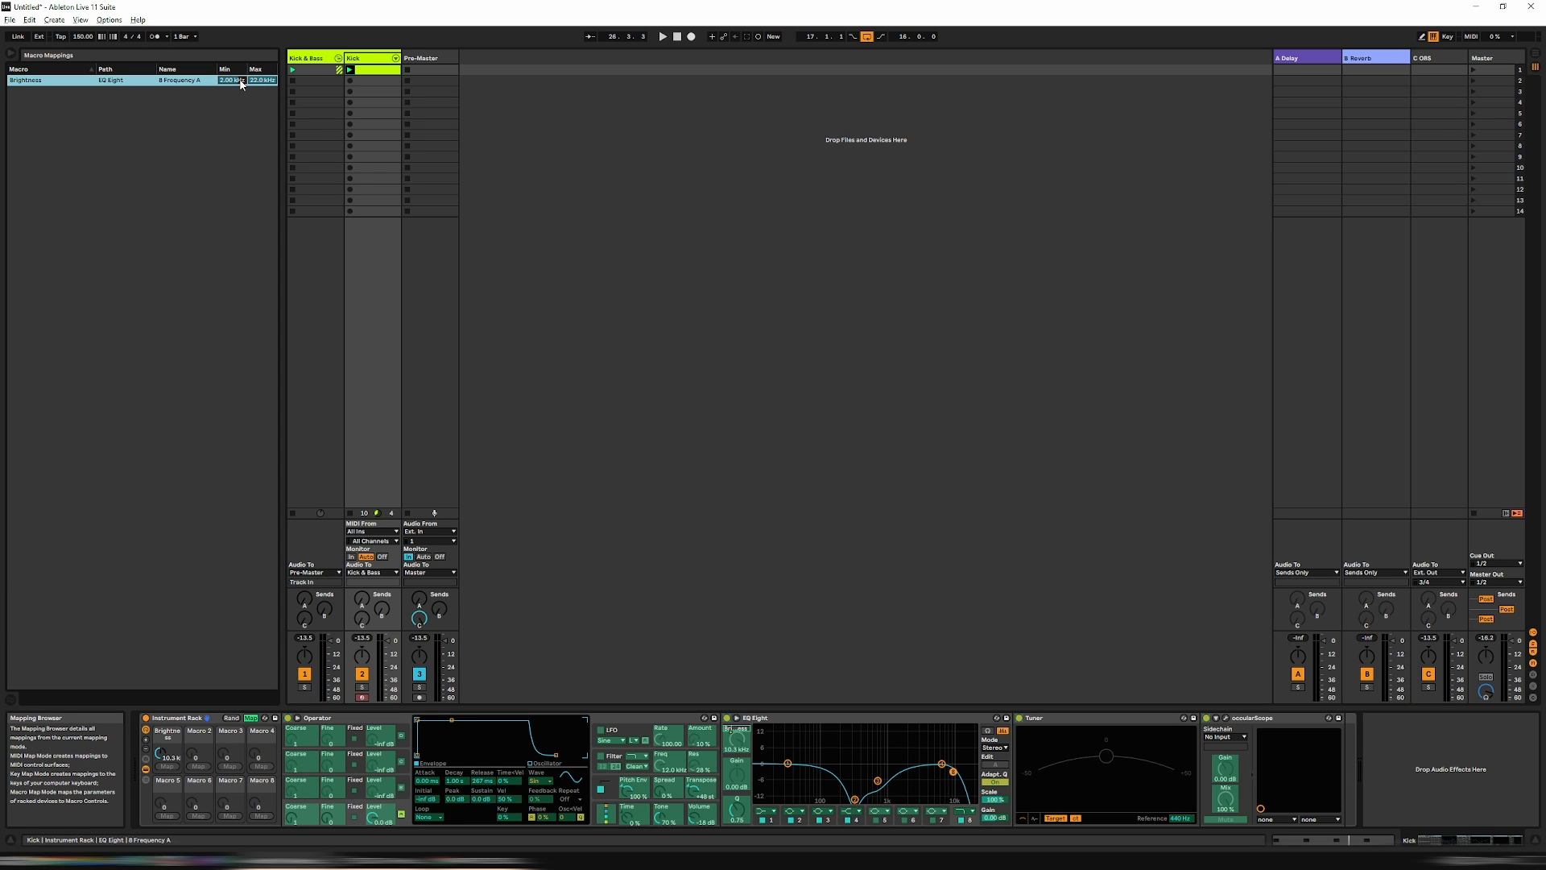
{"action": "left_click", "coordinate": [250, 717]}
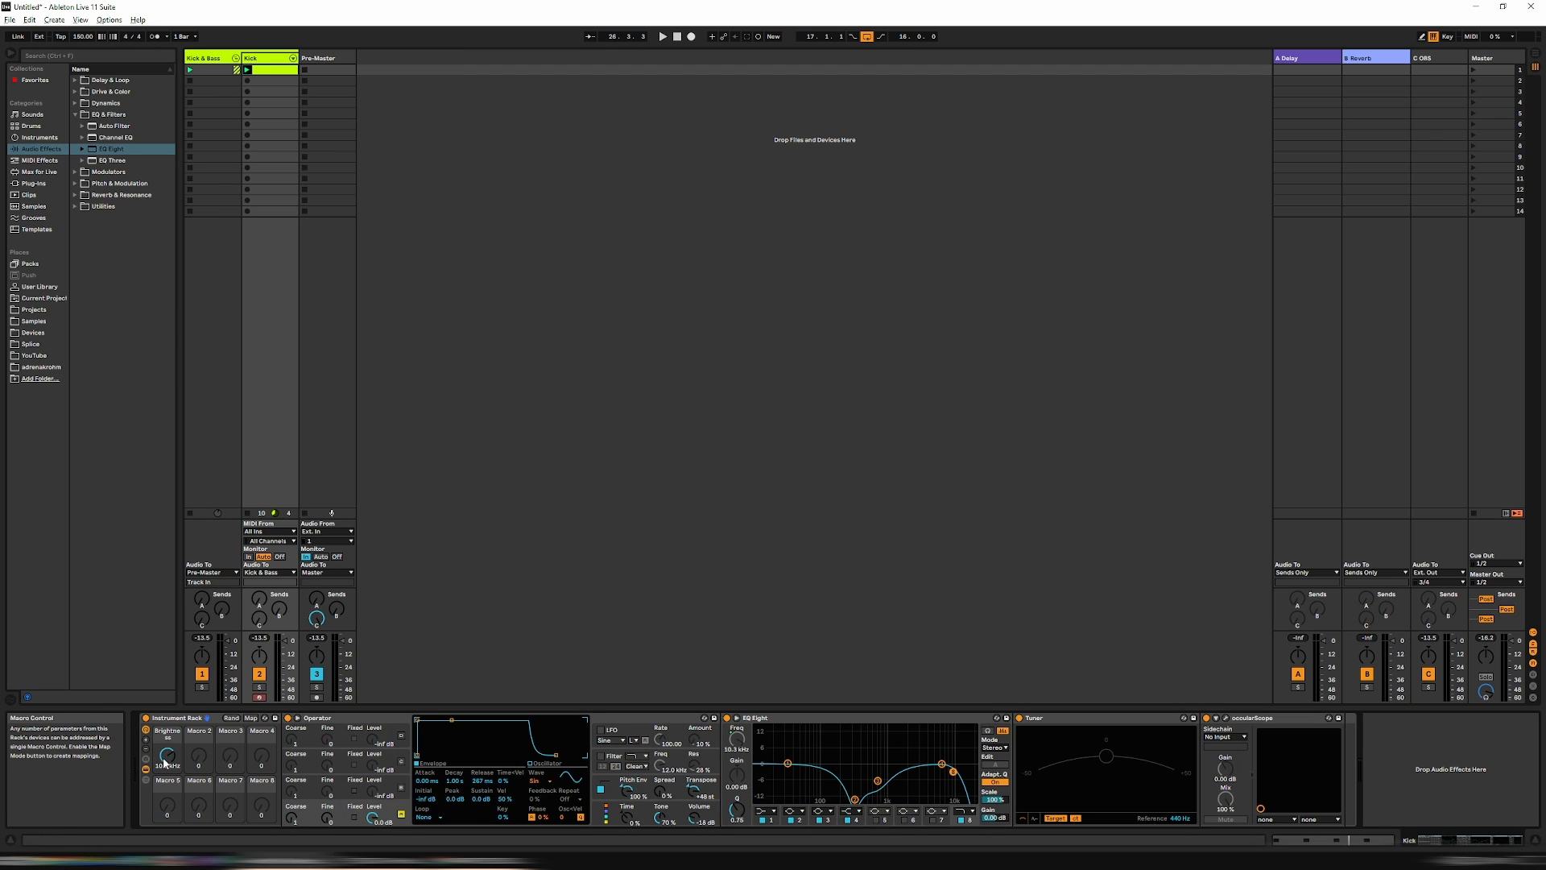
Step: Set the Brightness macro to about 4.3 kHz during playback and check the kick waveform in occularScope
{"action": "key", "text": "space"}
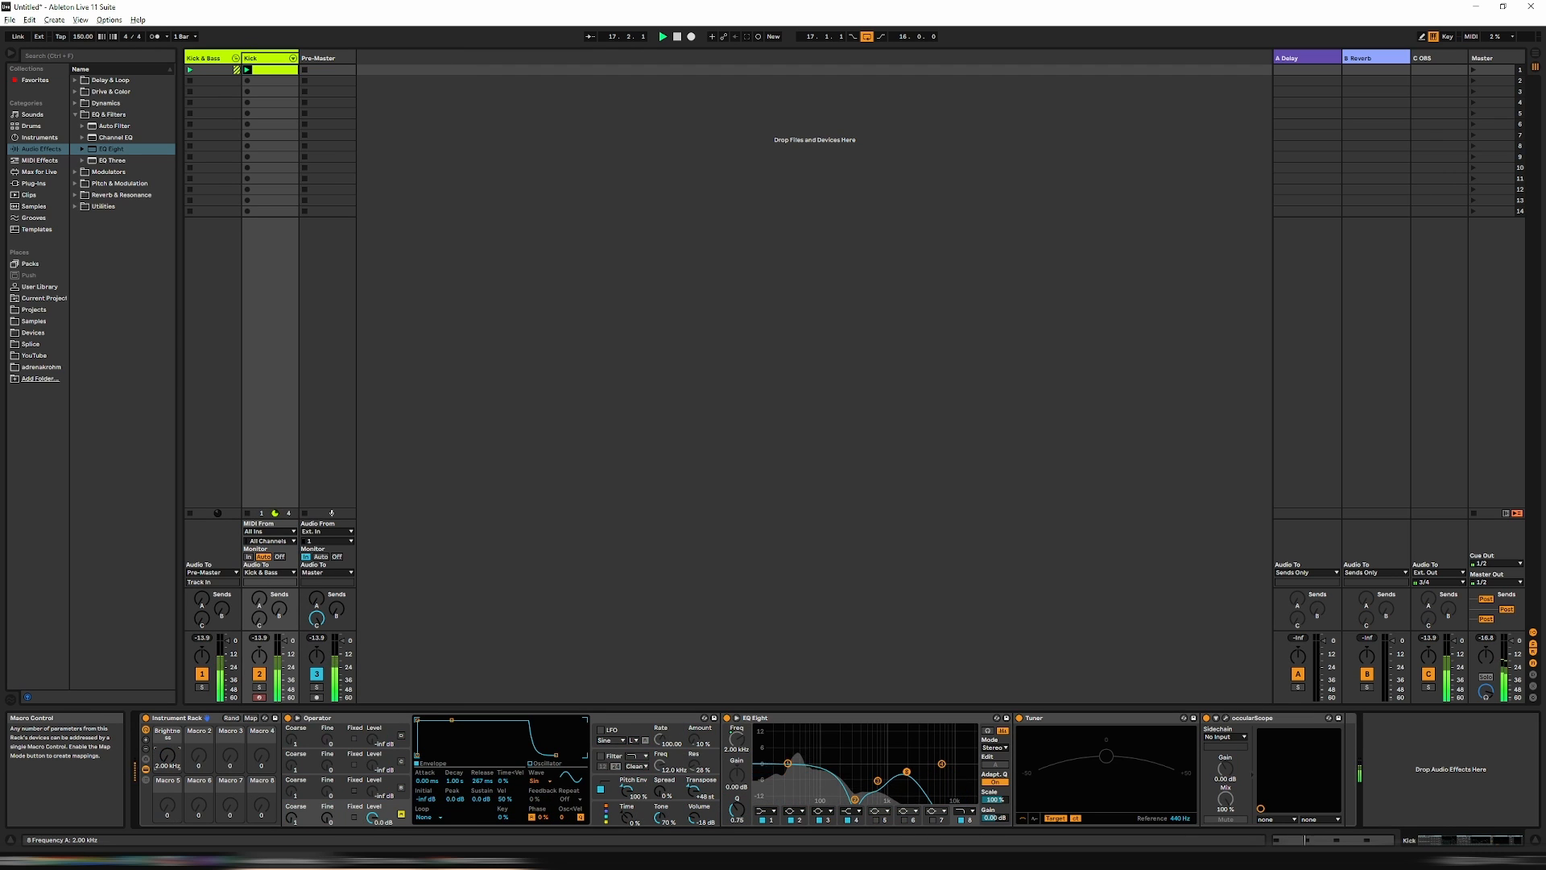
{"action": "left_click_drag", "start_coordinate": [169, 760], "coordinate": [169, 744]}
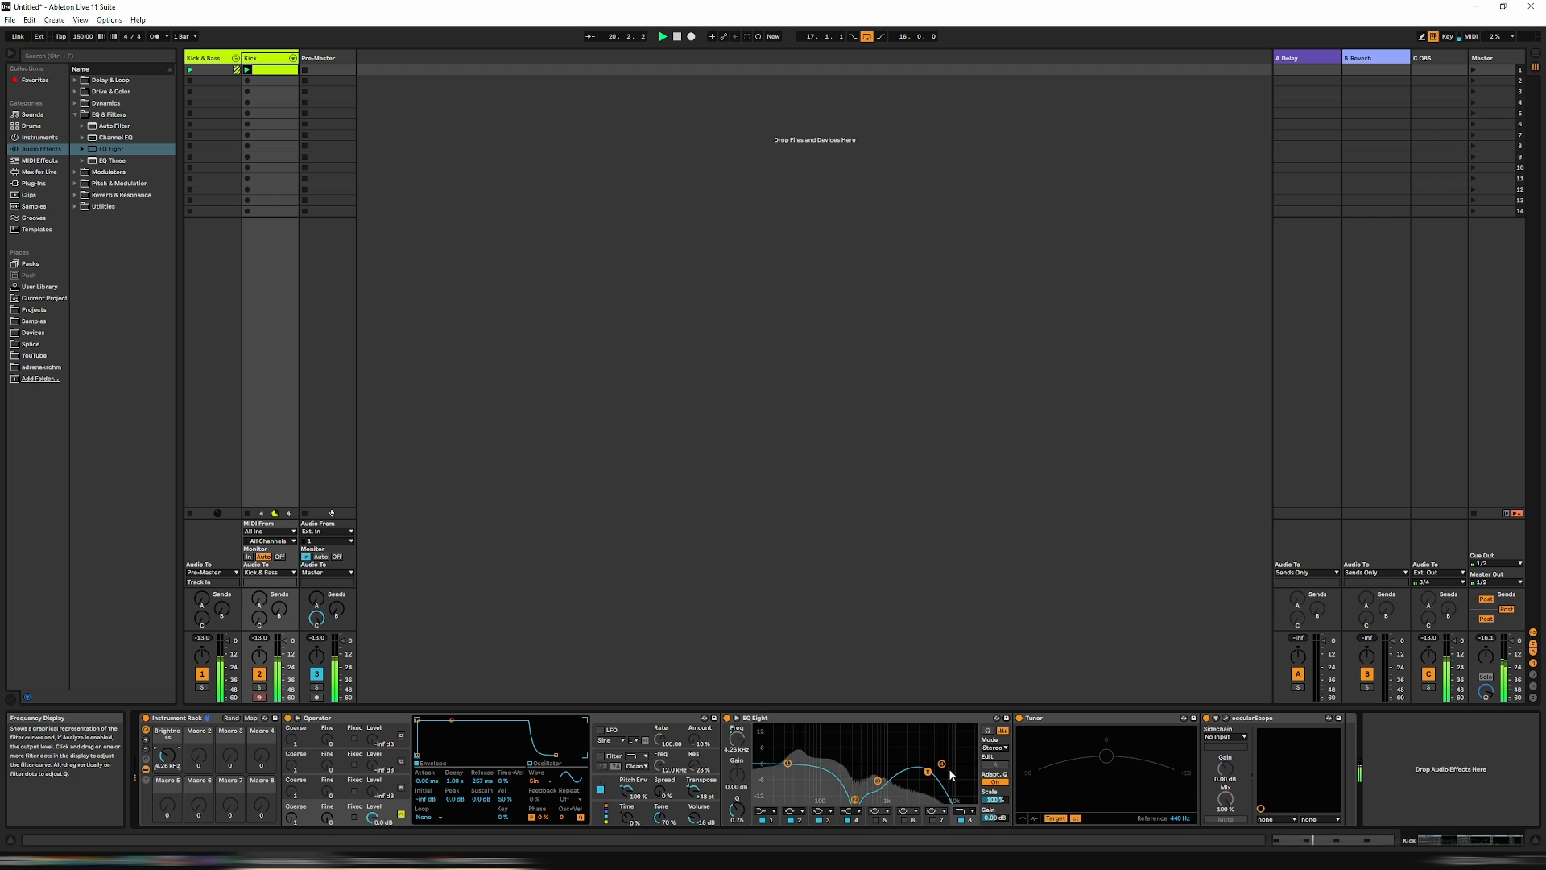
{"action": "left_click", "coordinate": [1224, 719]}
{"action": "key", "text": "space"}
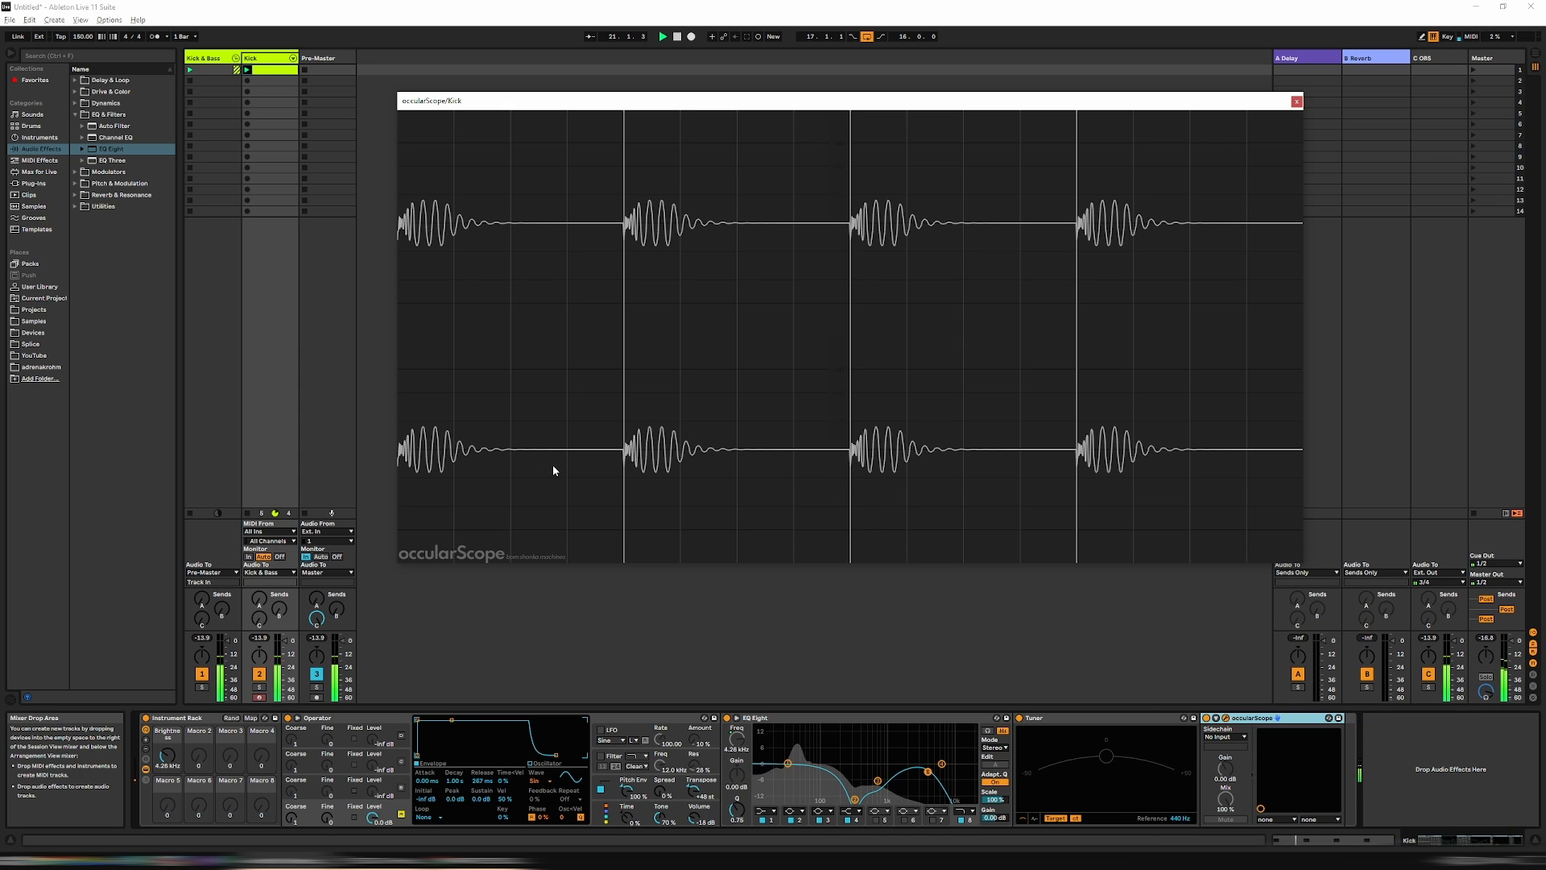
{"action": "key", "text": "space"}
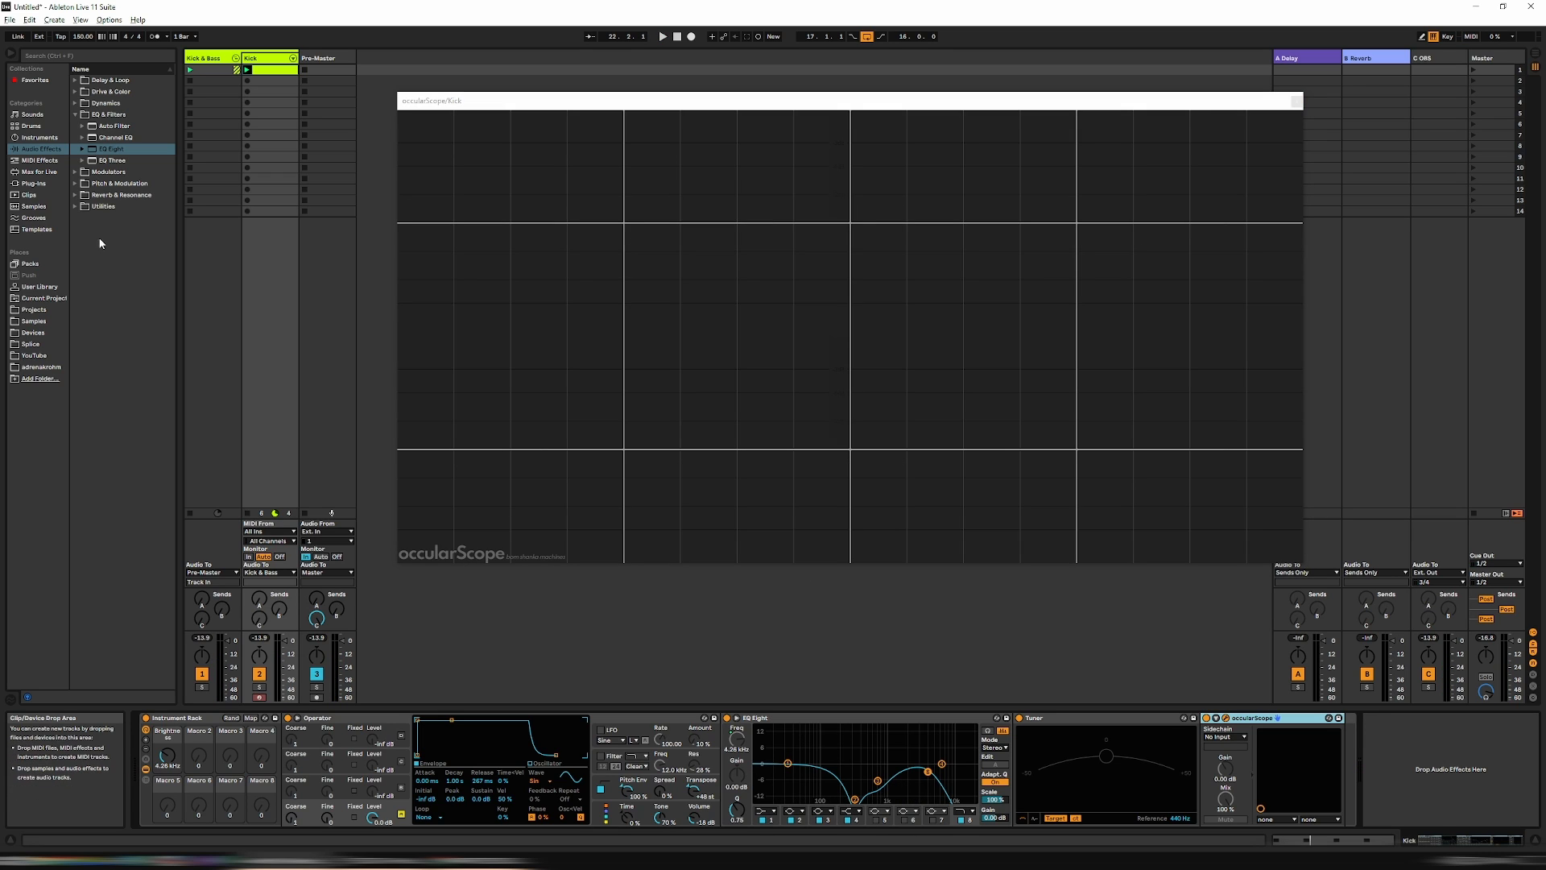
Step: Search the audio effects for "shaper" and insert the Shaper modulator between EQ Eight and Tuner
{"action": "left_click", "coordinate": [75, 114]}
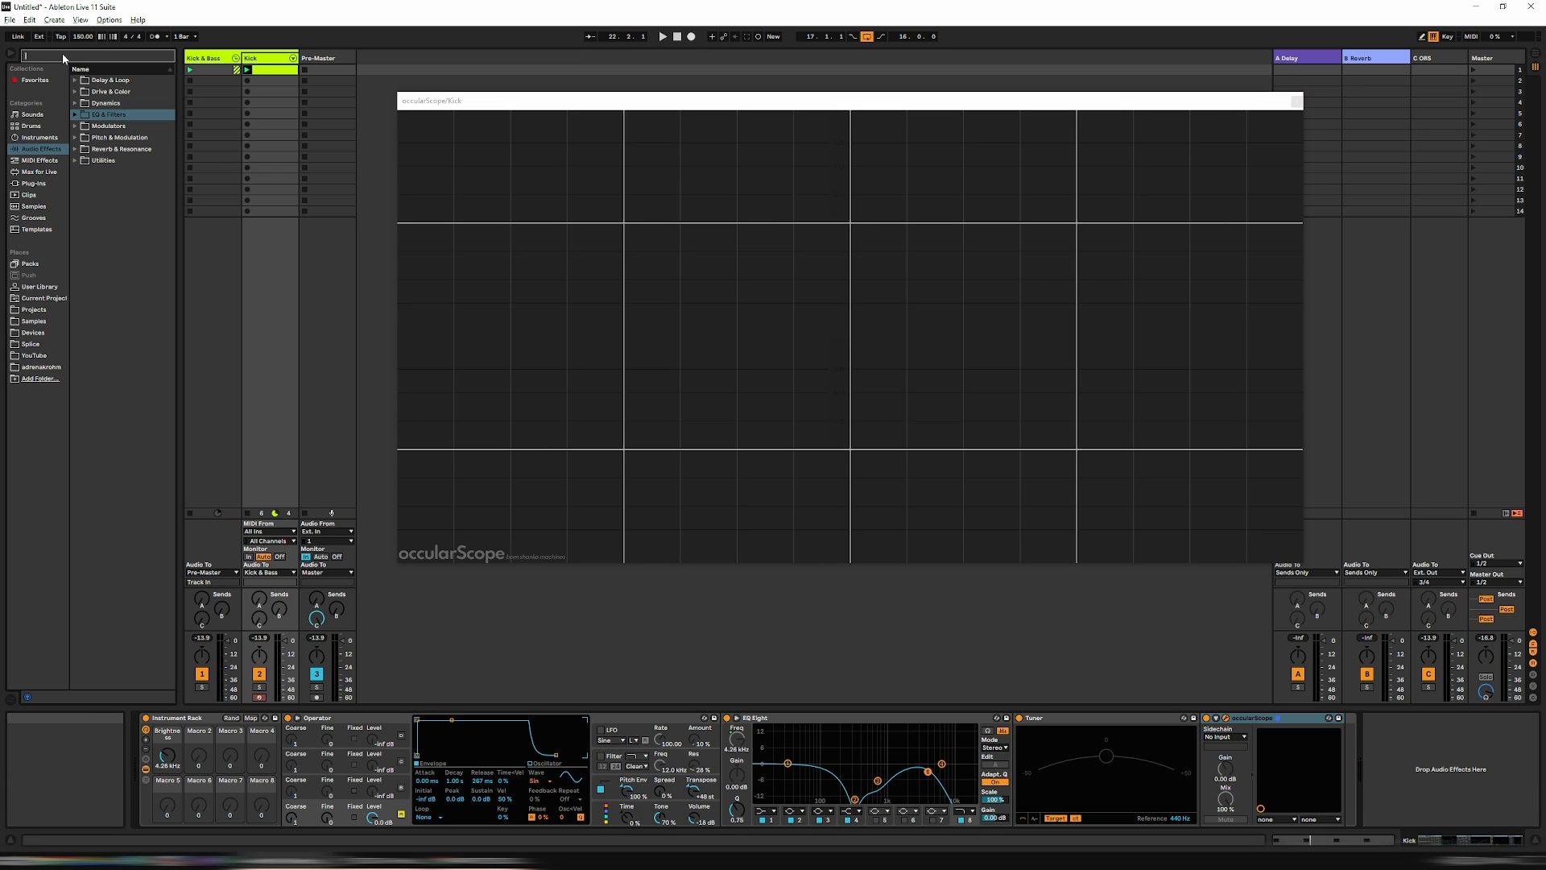
{"action": "type", "text": "shaper"}
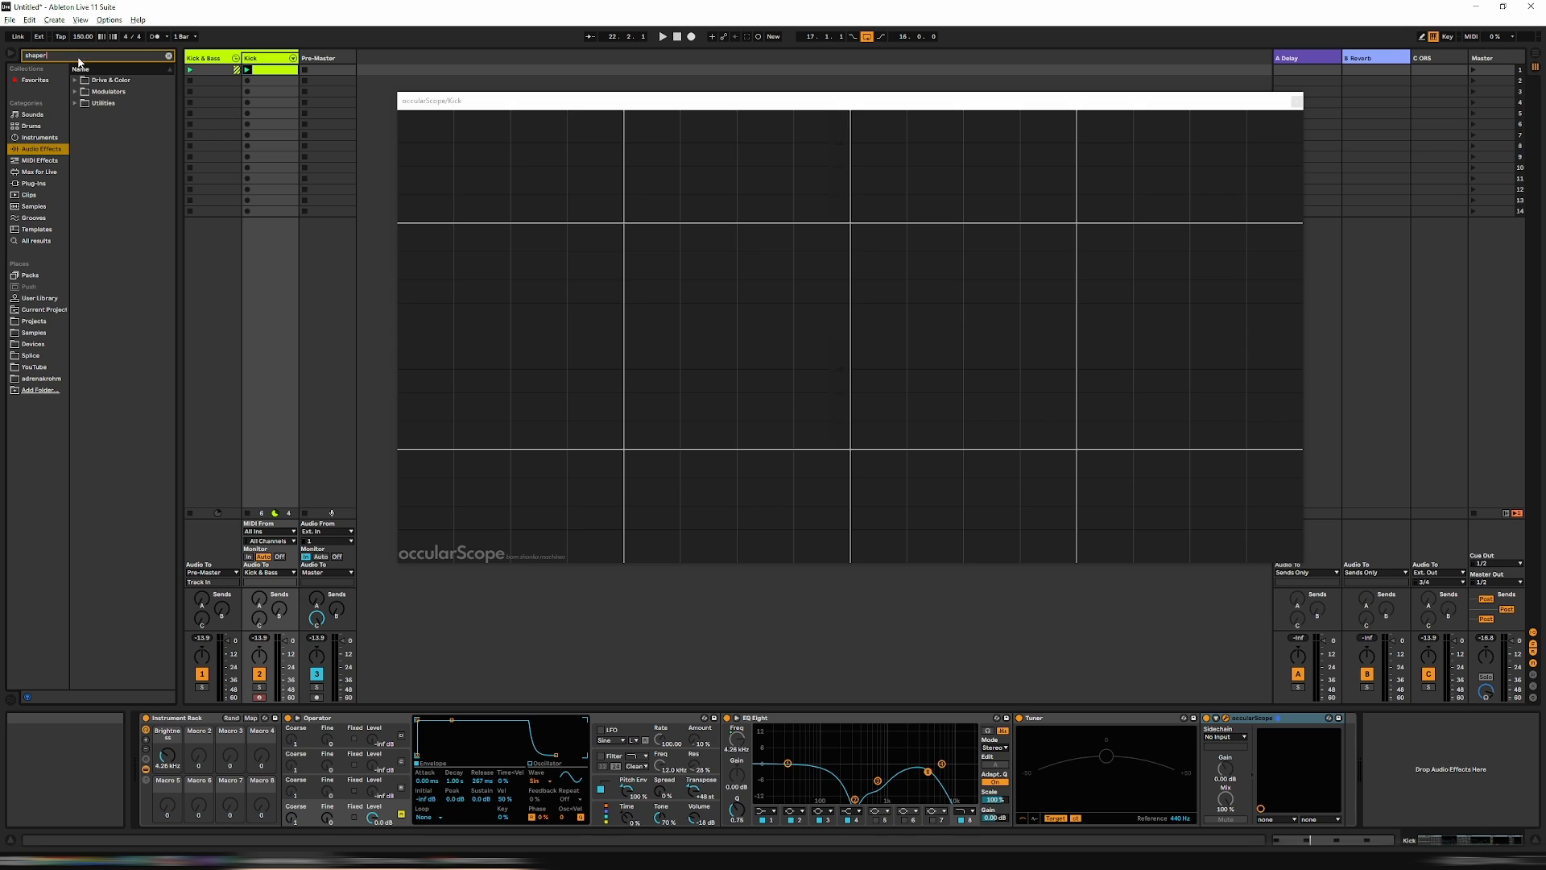
{"action": "left_click", "coordinate": [75, 91]}
{"action": "left_click", "coordinate": [107, 104]}
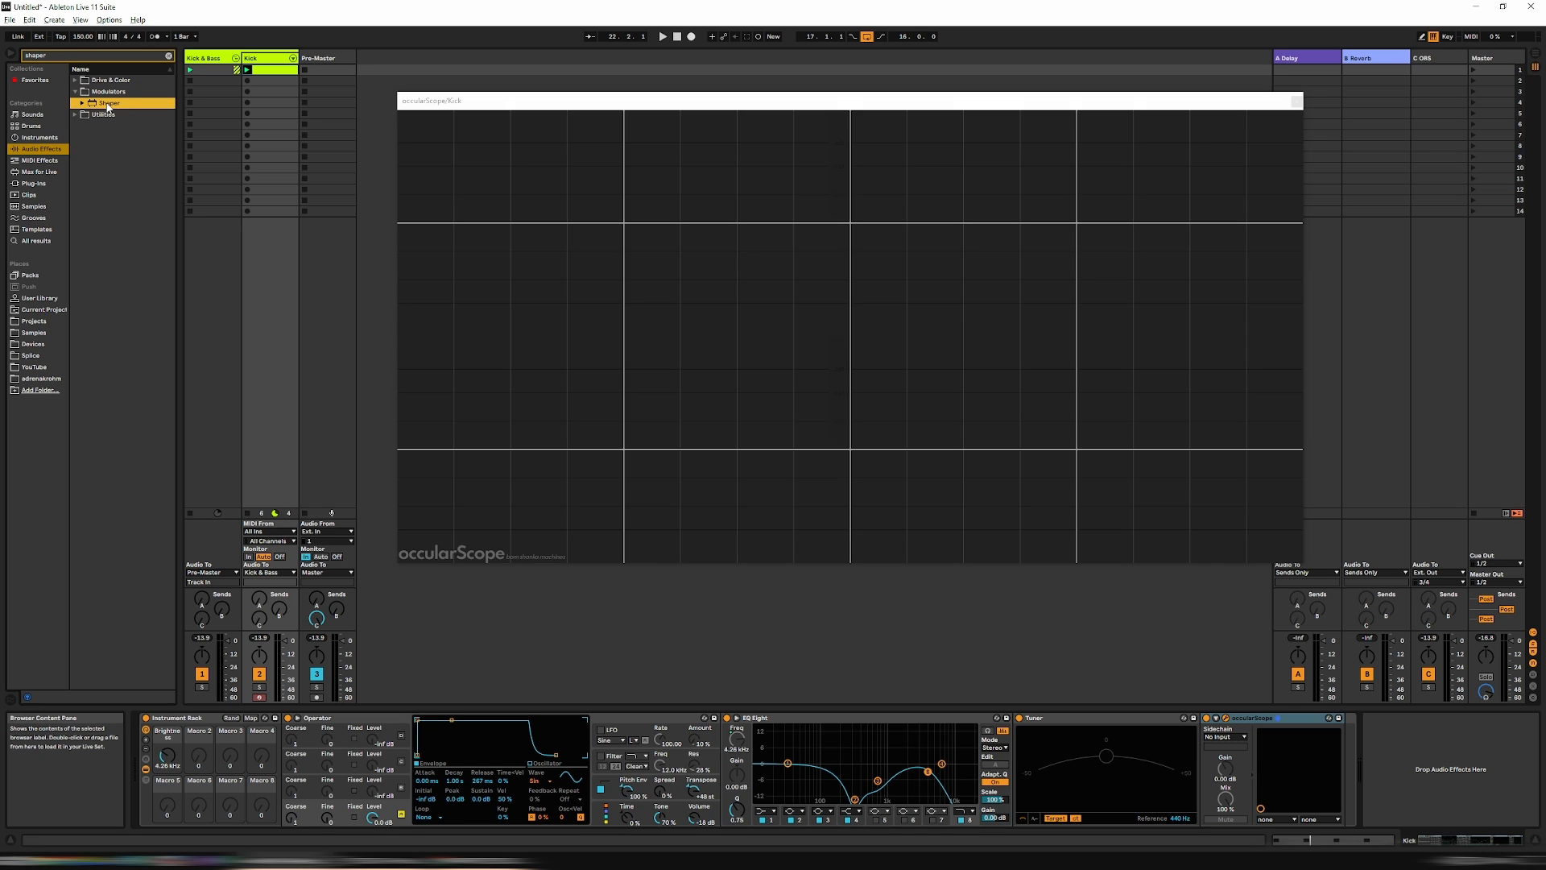
{"action": "left_click_drag", "start_coordinate": [1017, 706], "coordinate": [1082, 727]}
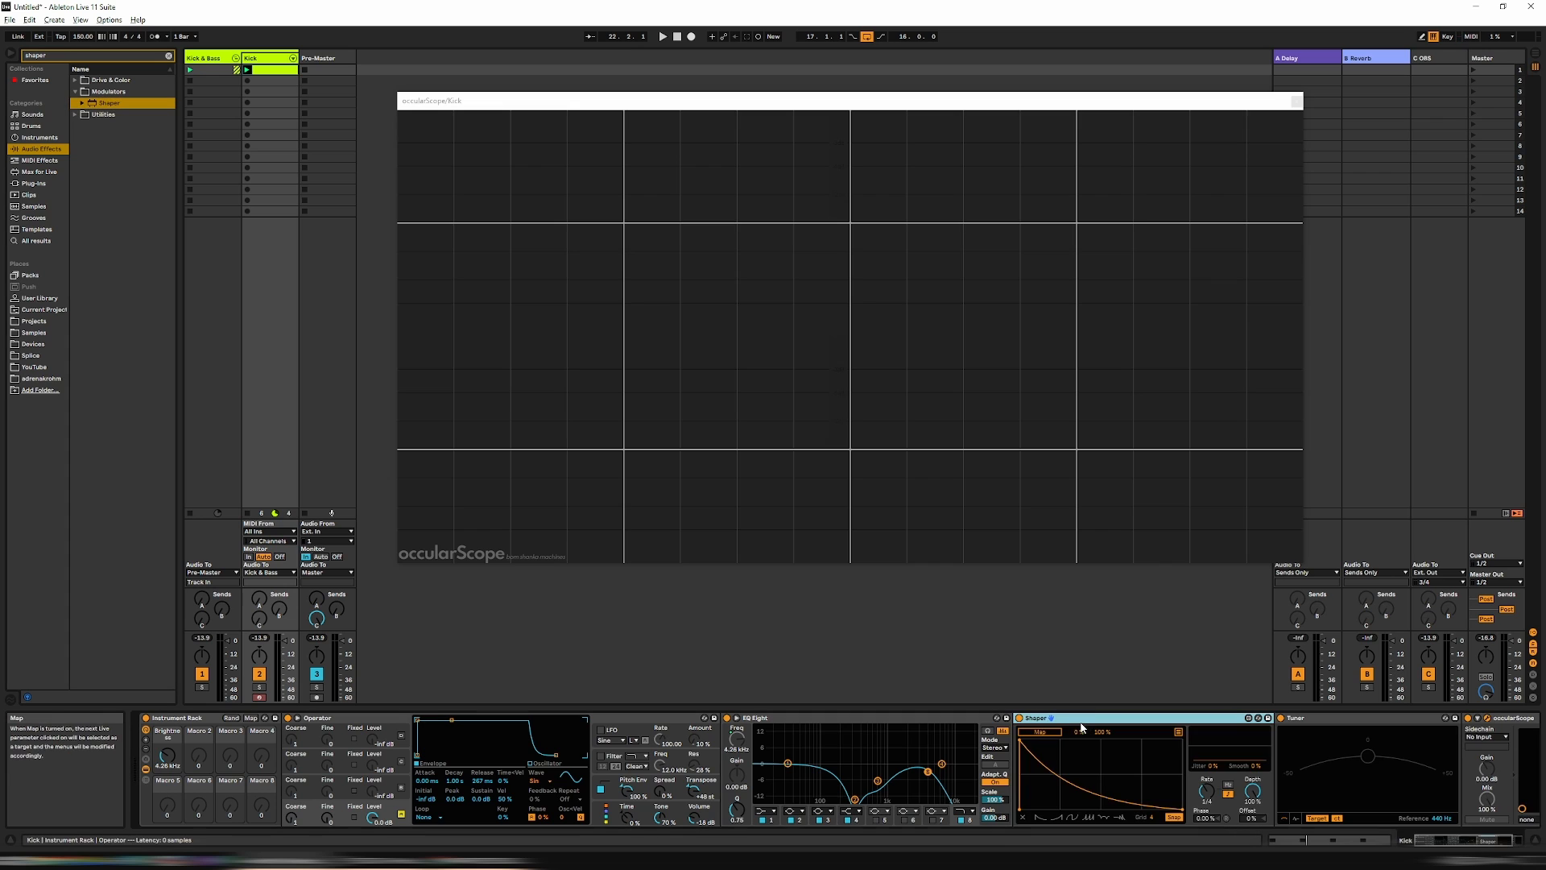
Step: Clear the browser search and insert a Utility device between Shaper and Tuner
{"action": "left_click", "coordinate": [77, 116]}
{"action": "left_click", "coordinate": [82, 116]}
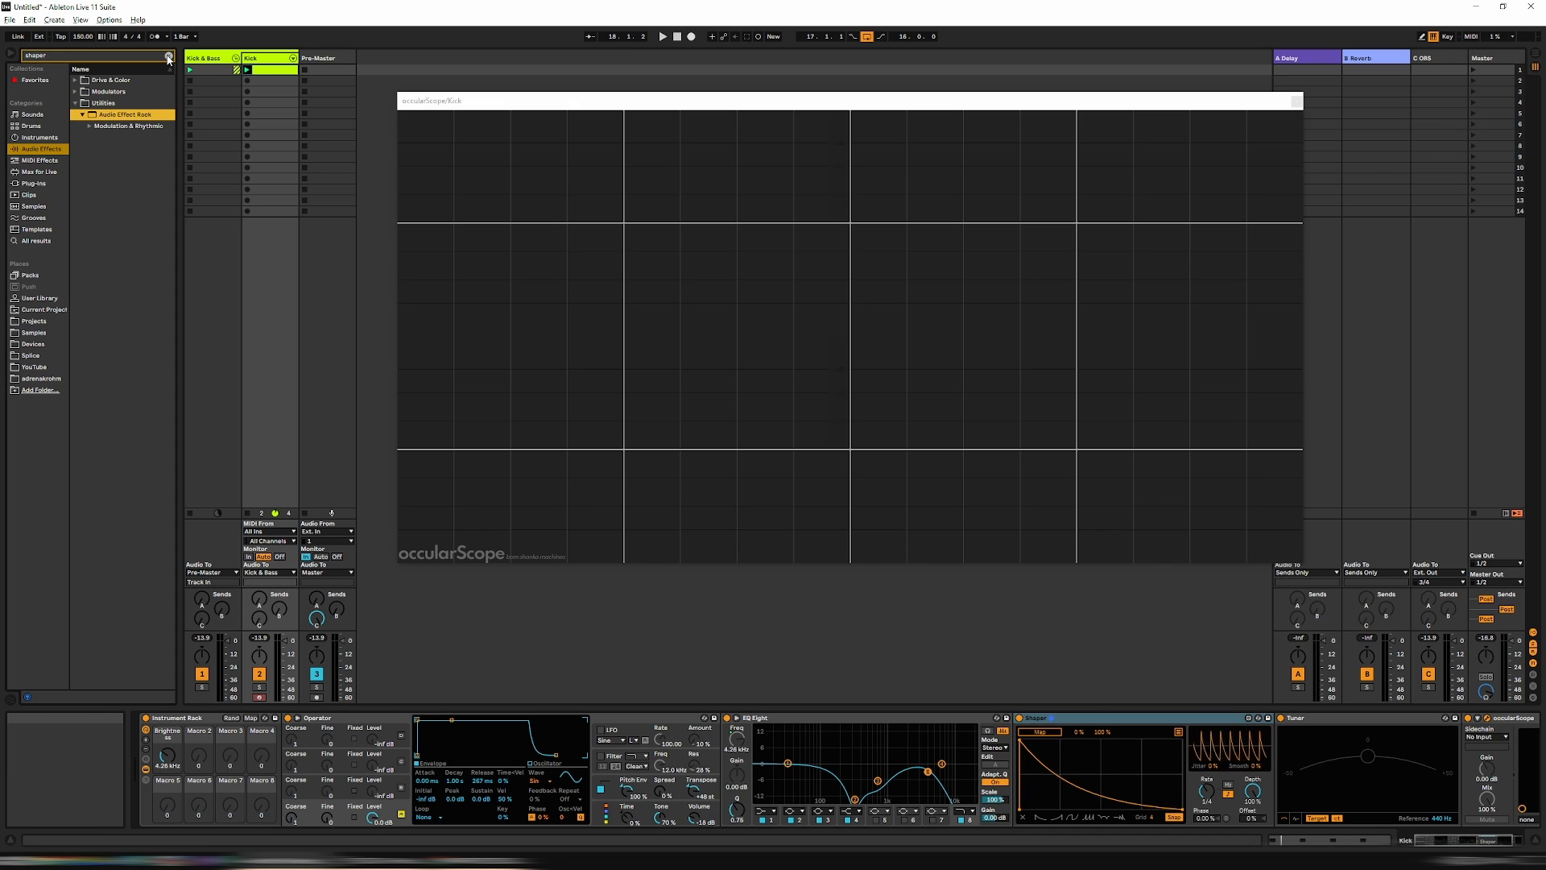
{"action": "left_click", "coordinate": [168, 56]}
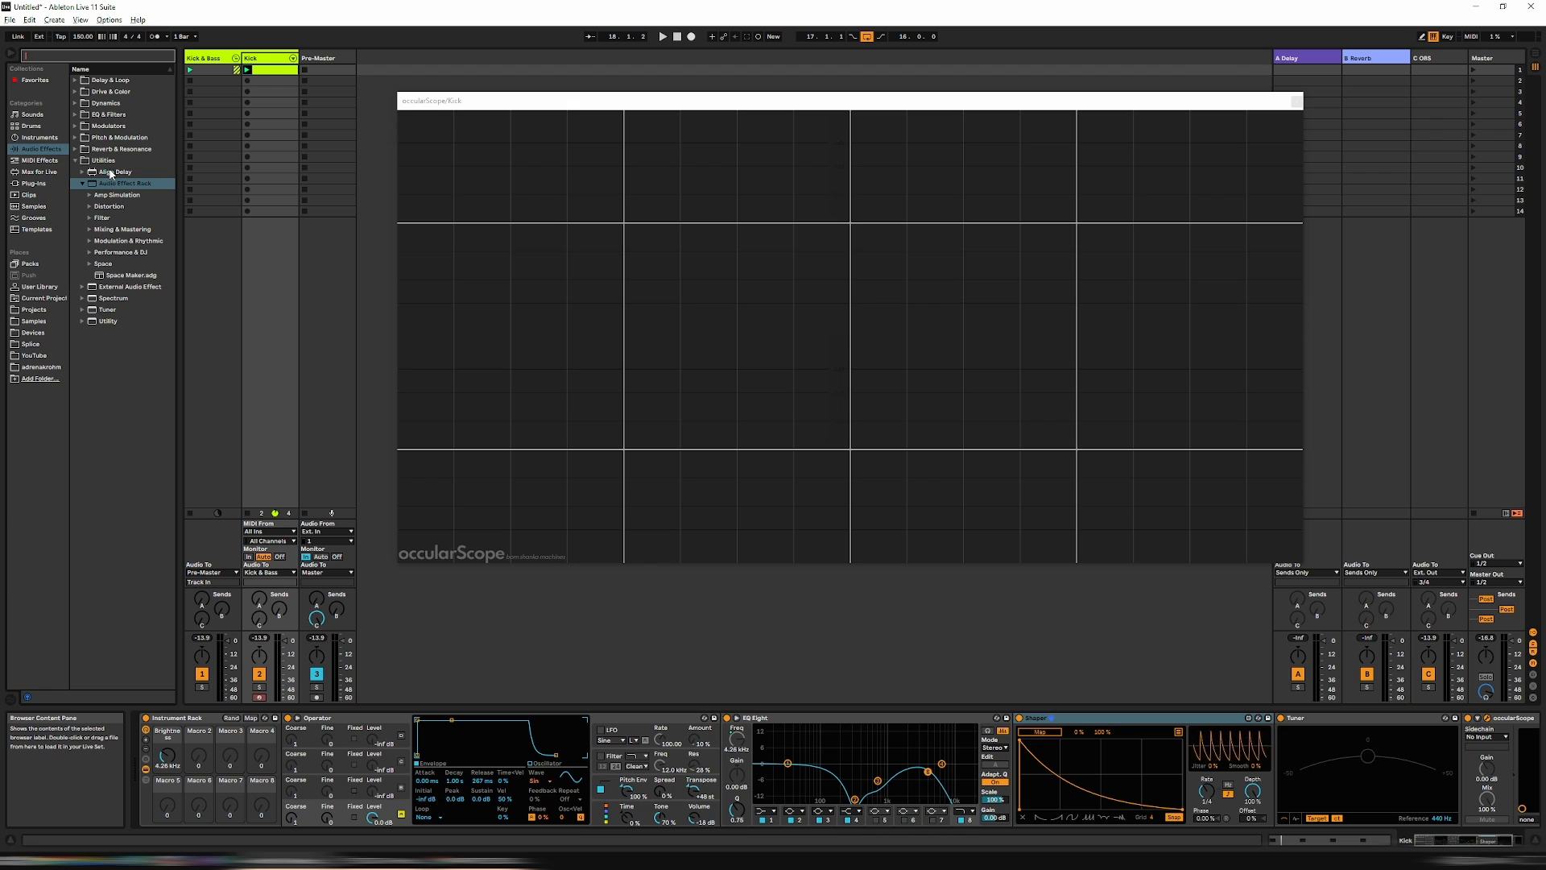
{"action": "left_click", "coordinate": [113, 322]}
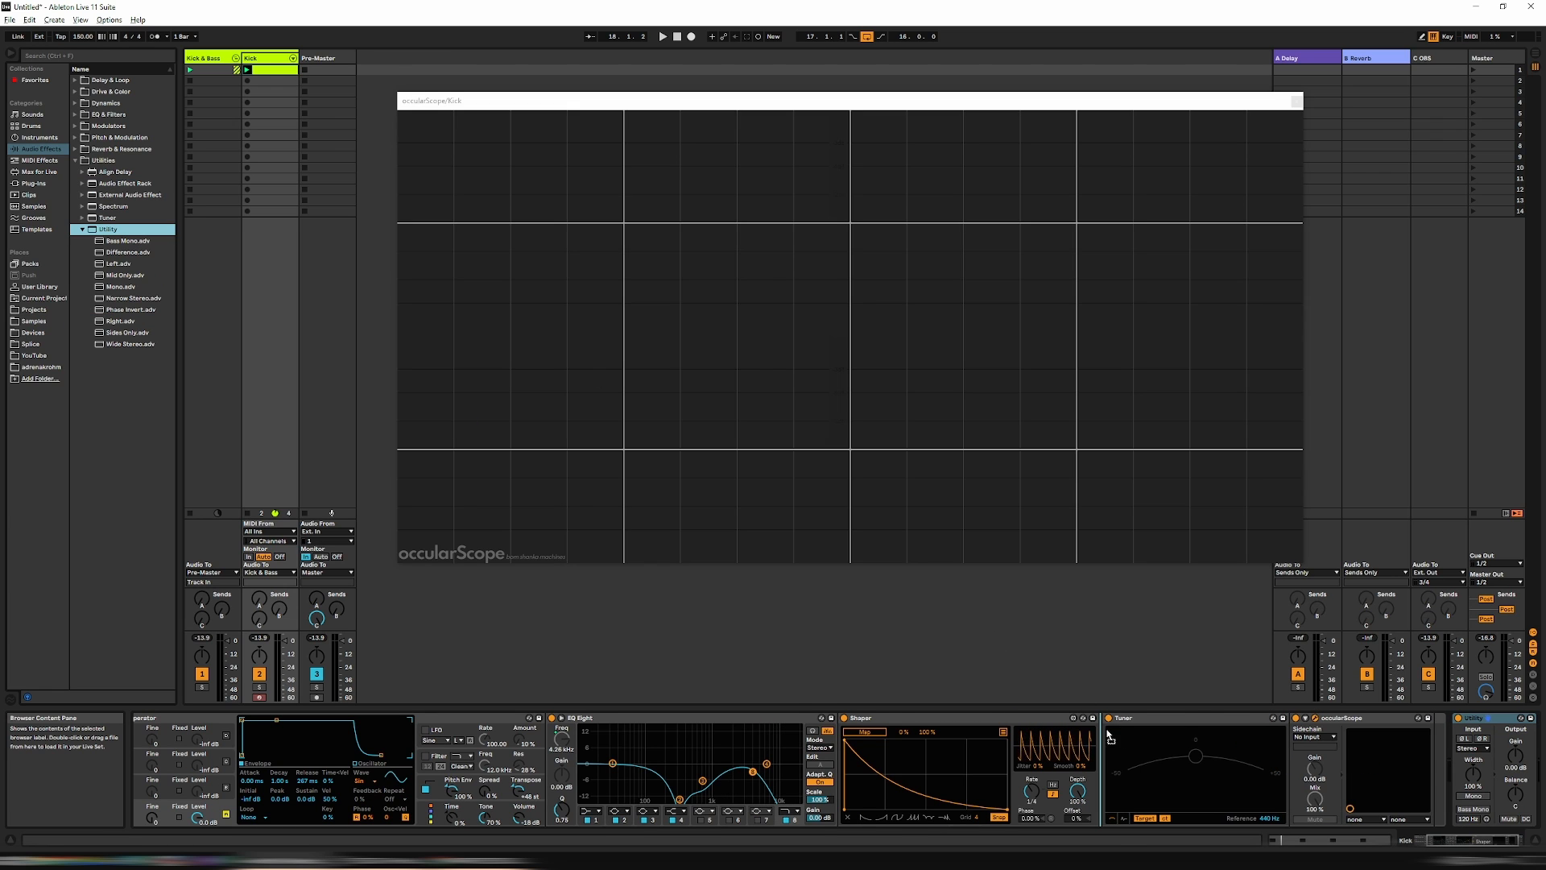
{"action": "left_click_drag", "start_coordinate": [1106, 722], "coordinate": [1105, 722]}
Step: Group Shaper and Utility together into an Audio Effect Rack inside the Kick rack
{"action": "left_click", "coordinate": [1022, 717], "text": "shift"}
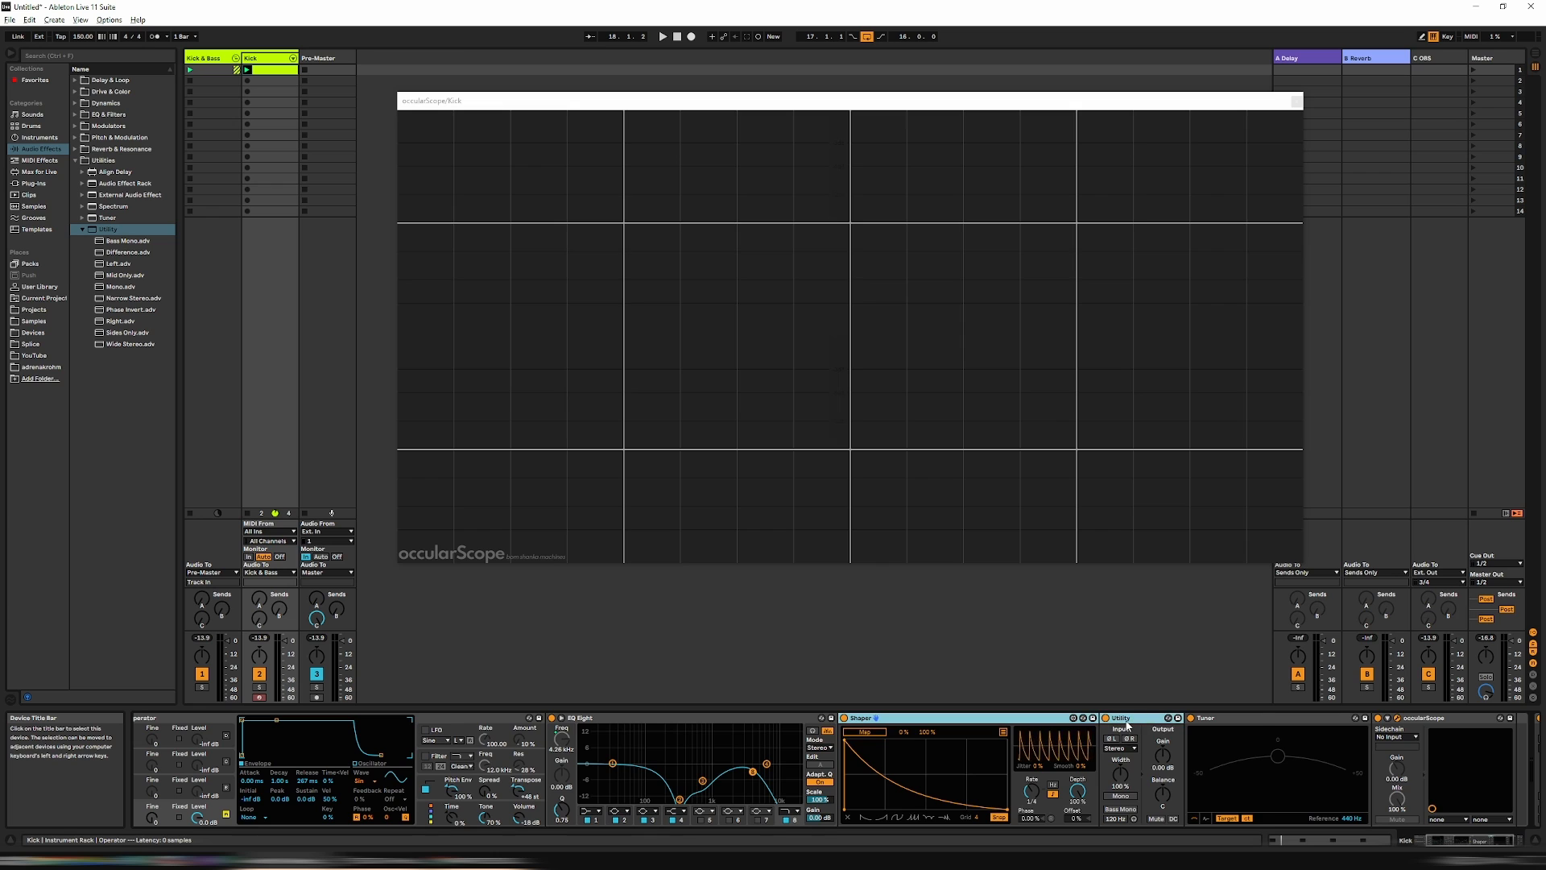
{"action": "right_click", "coordinate": [1127, 721]}
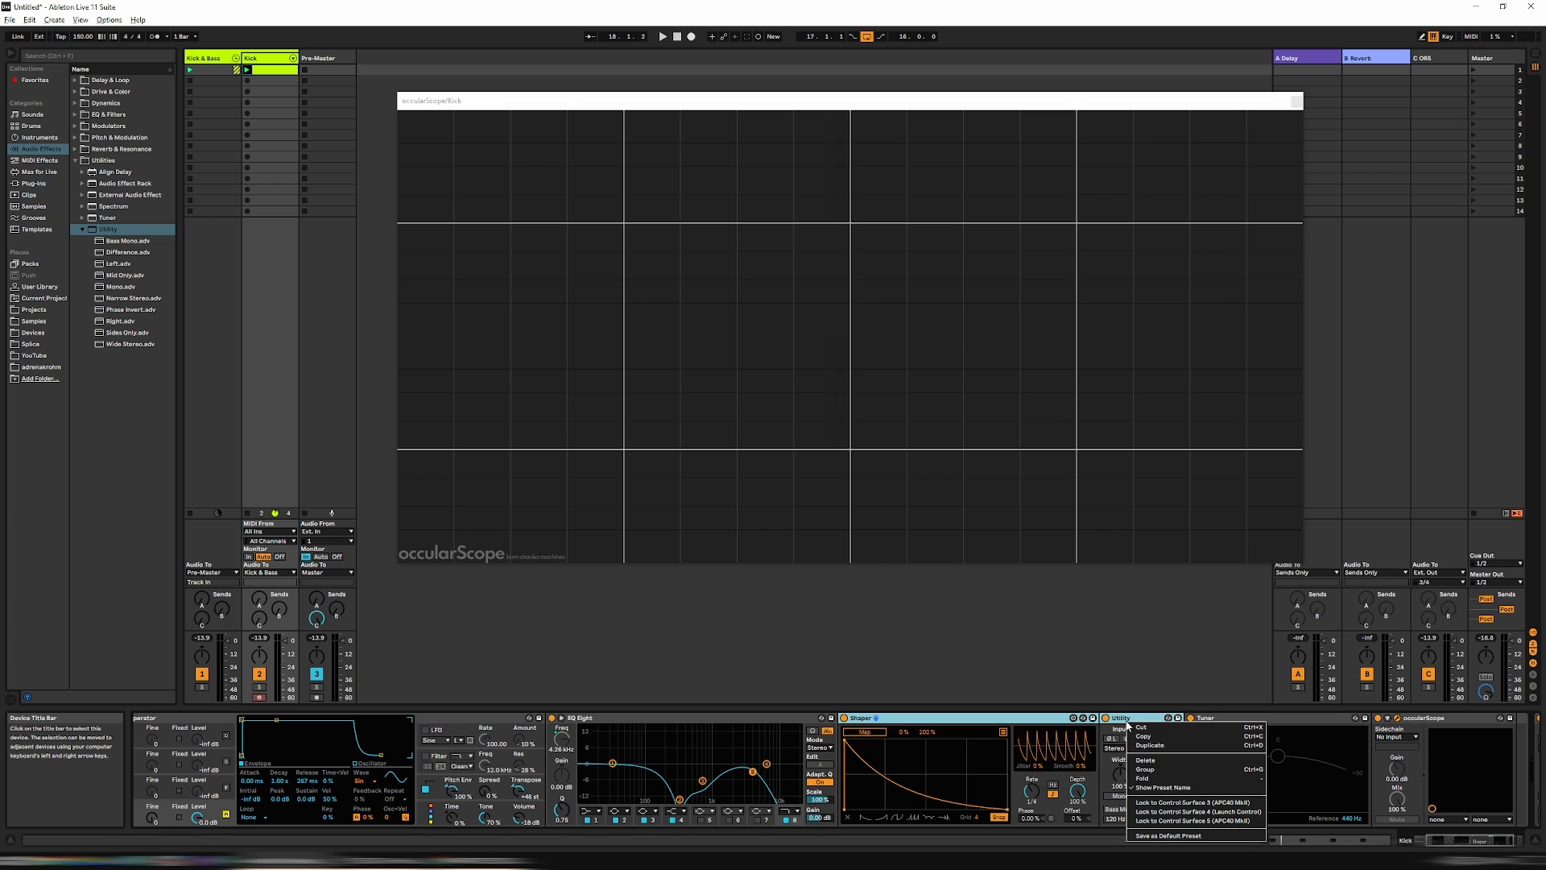
{"action": "left_click", "coordinate": [1157, 768]}
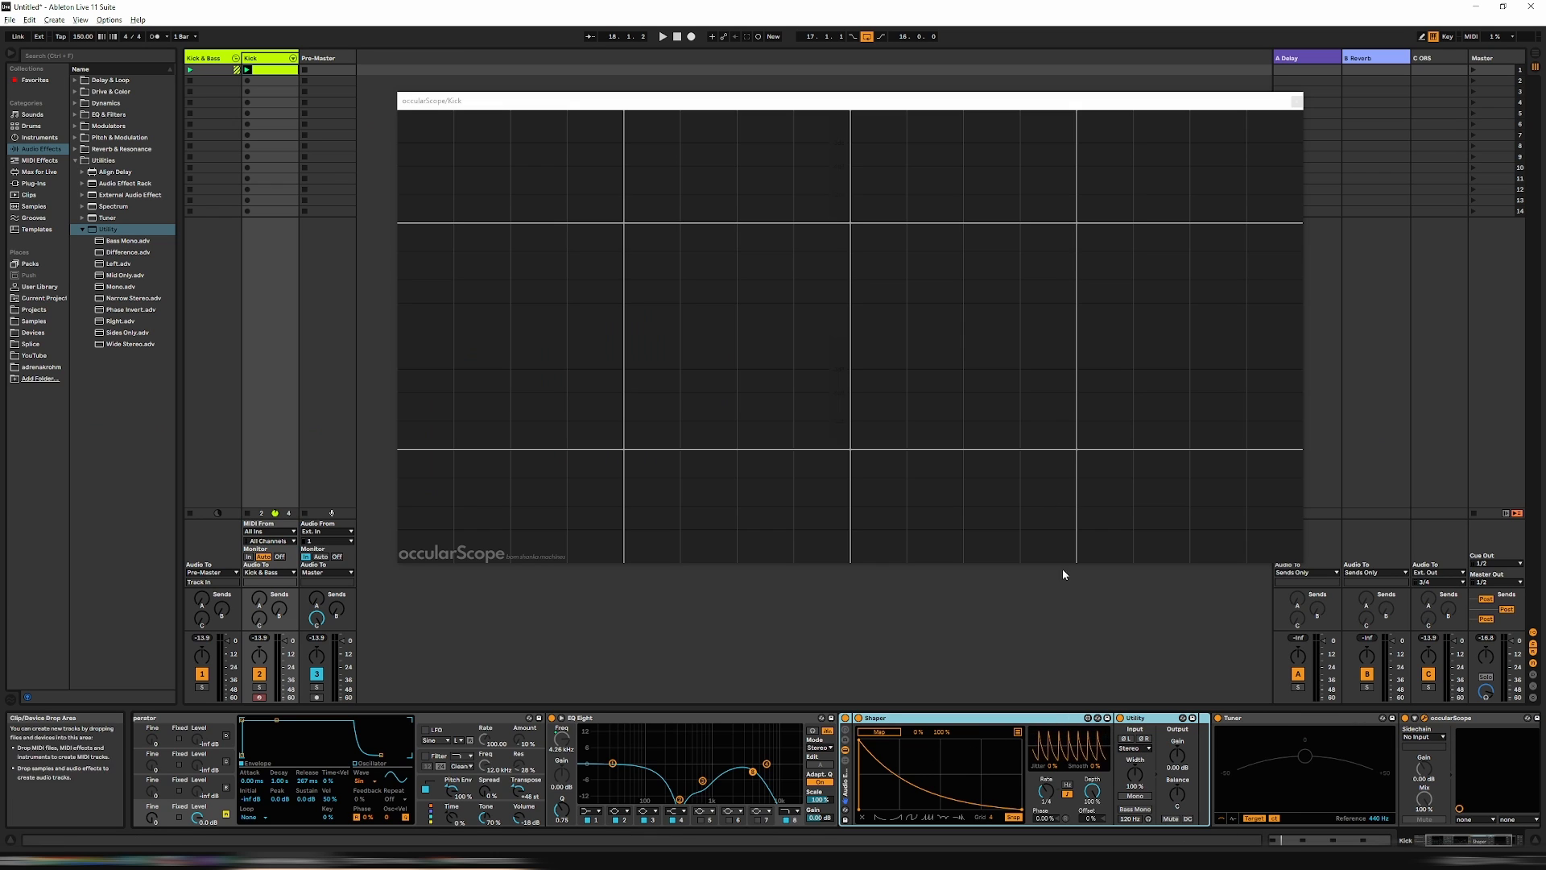
Step: Map Shaper's modulation output to the Gain of Utility
{"action": "left_click", "coordinate": [880, 733]}
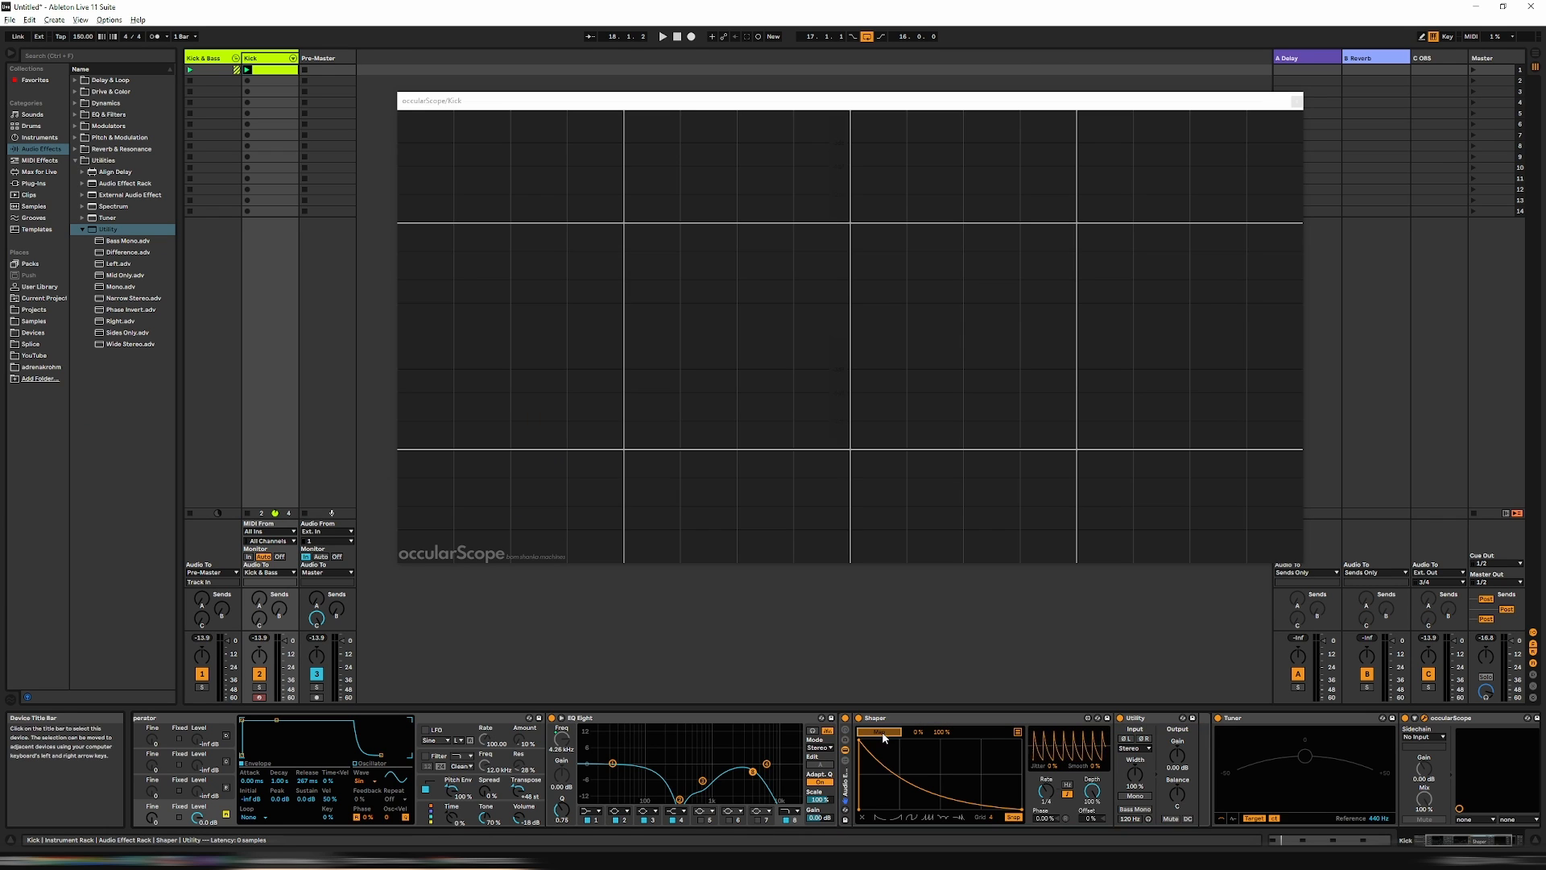
{"action": "left_click", "coordinate": [1177, 755]}
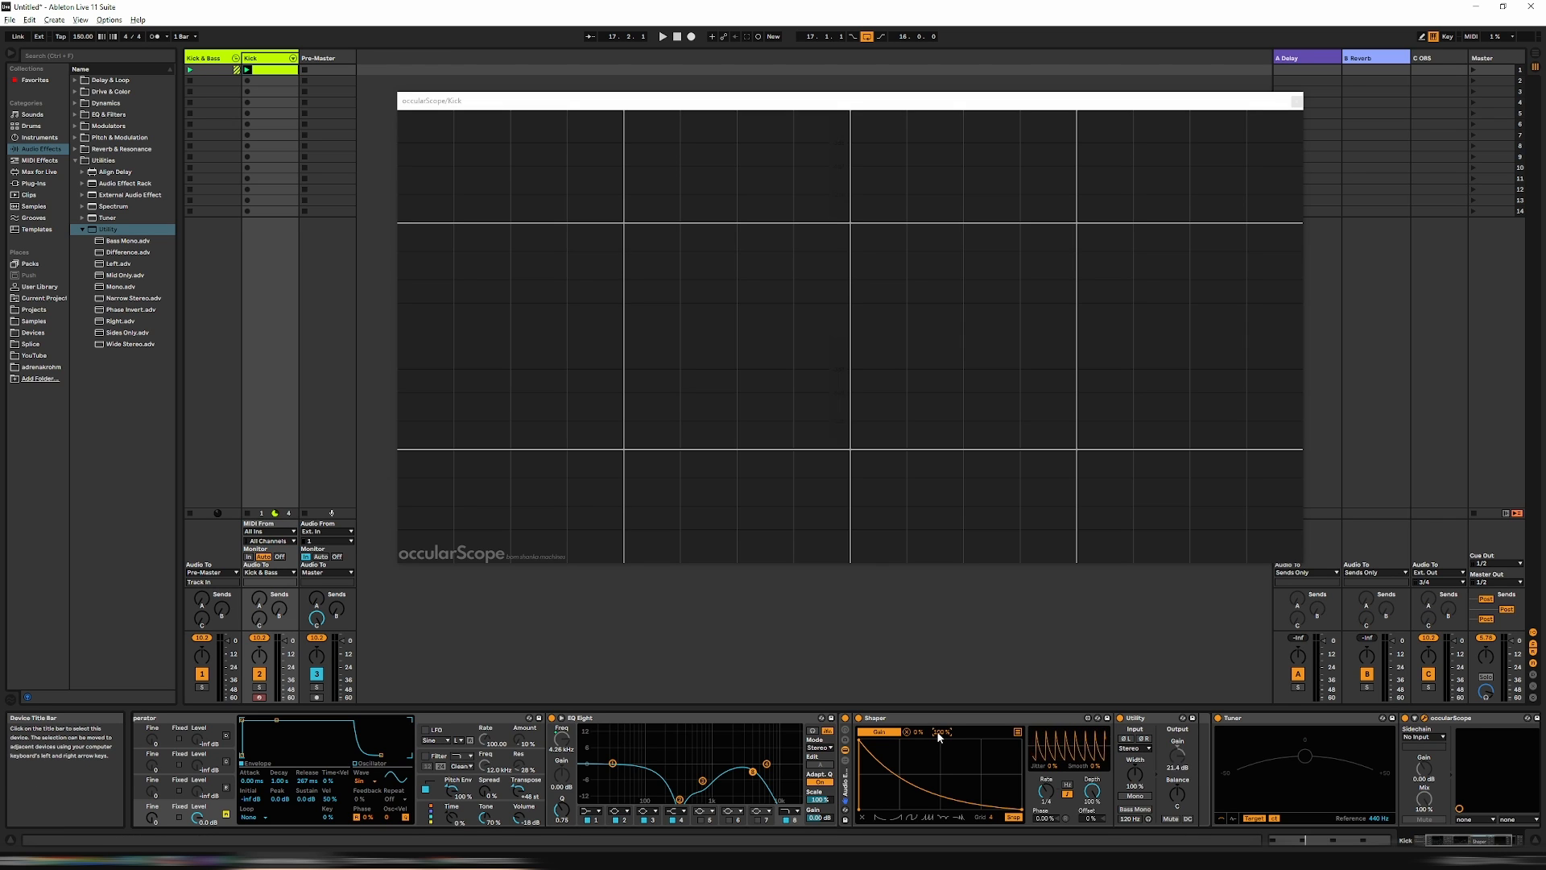
Step: Lower Shaper's maximum modulation value to 50% and play the kick briefly to check its level
{"action": "left_click_drag", "start_coordinate": [941, 732], "coordinate": [942, 772]}
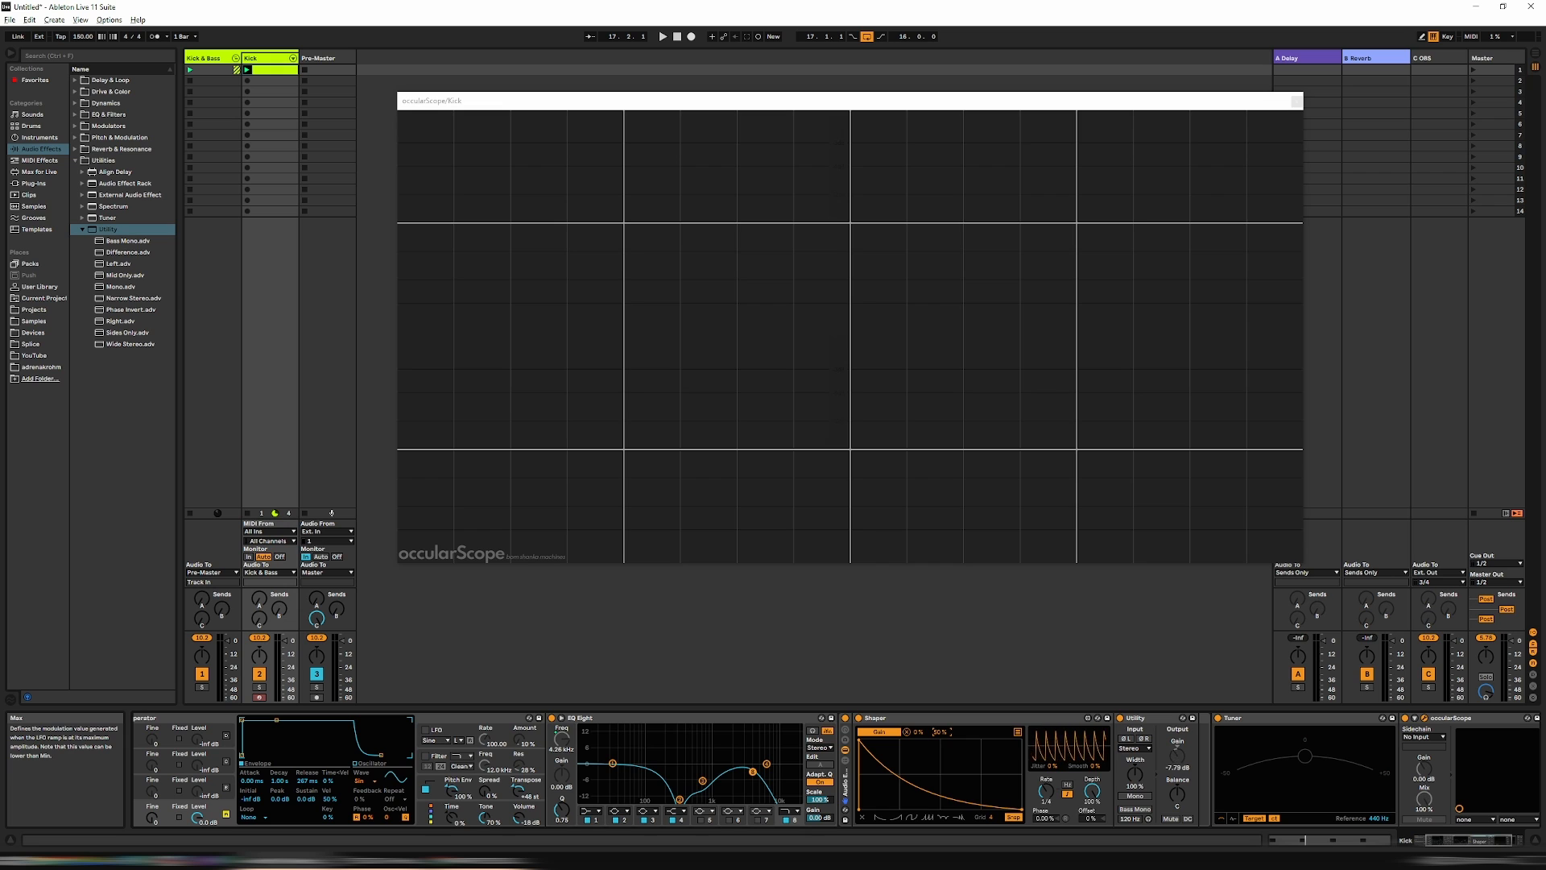
{"action": "key", "text": "space"}
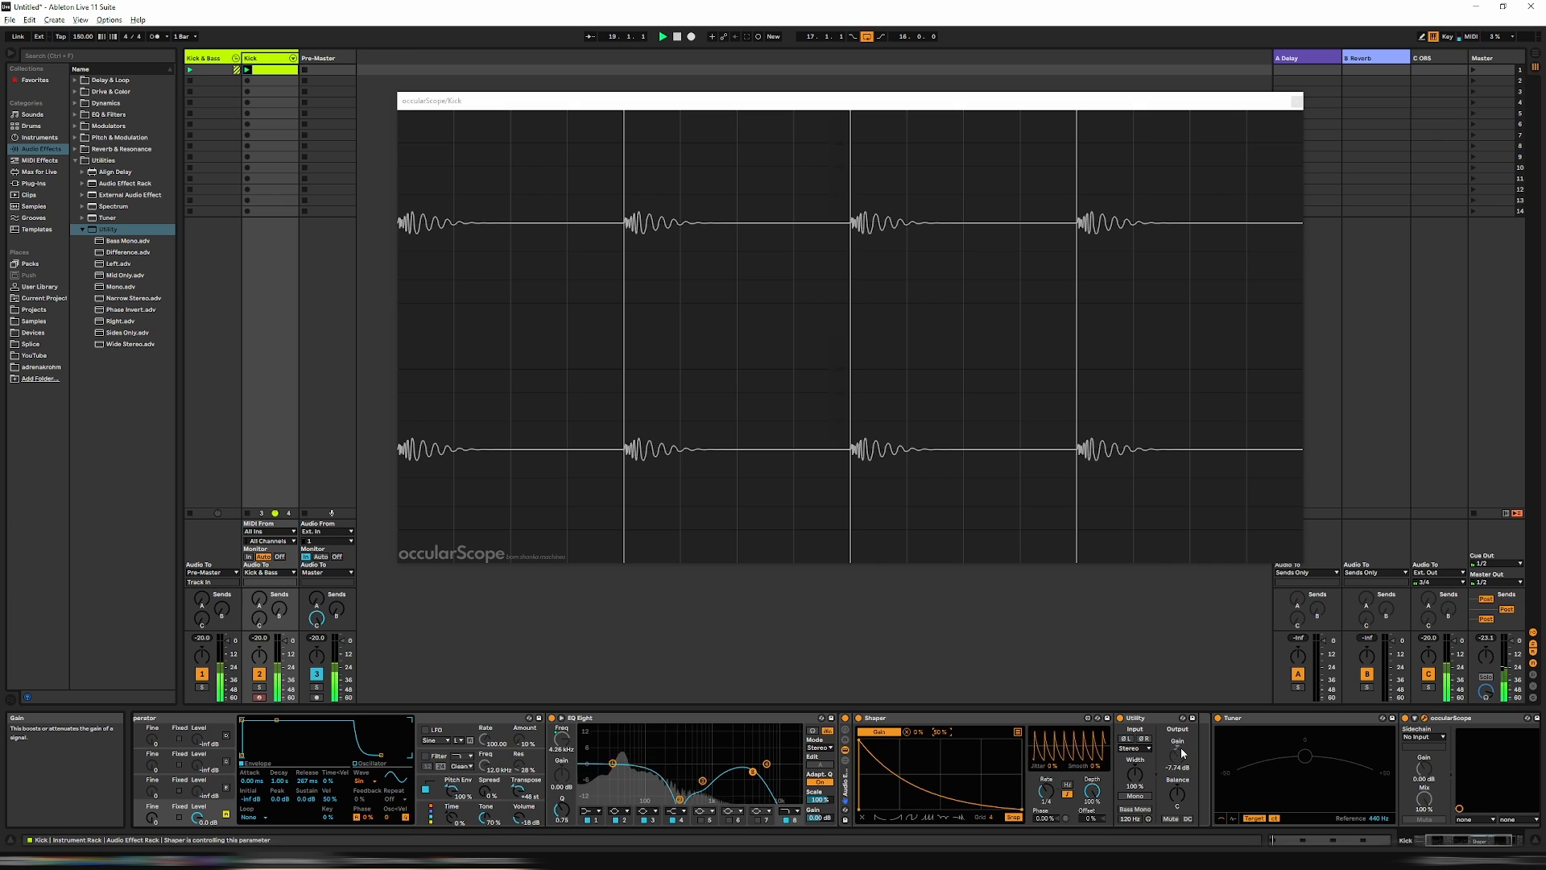
{"action": "key", "text": "space"}
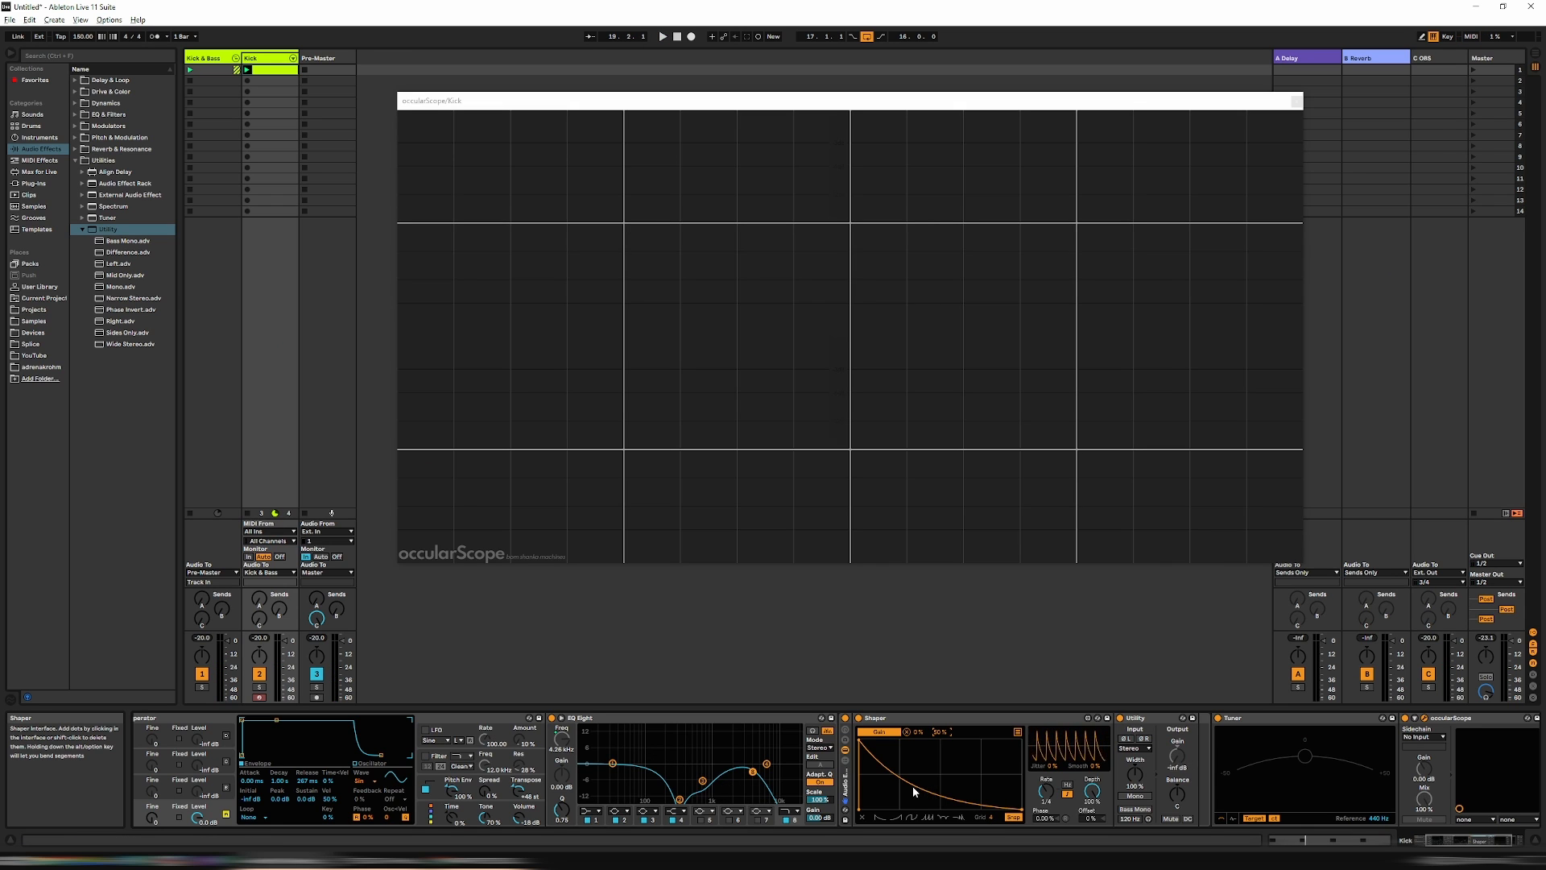
Step: Add a breakpoint to Shaper's curve, raise it to full level at the curve's midpoint, and play the kick
{"action": "left_click", "coordinate": [913, 785]}
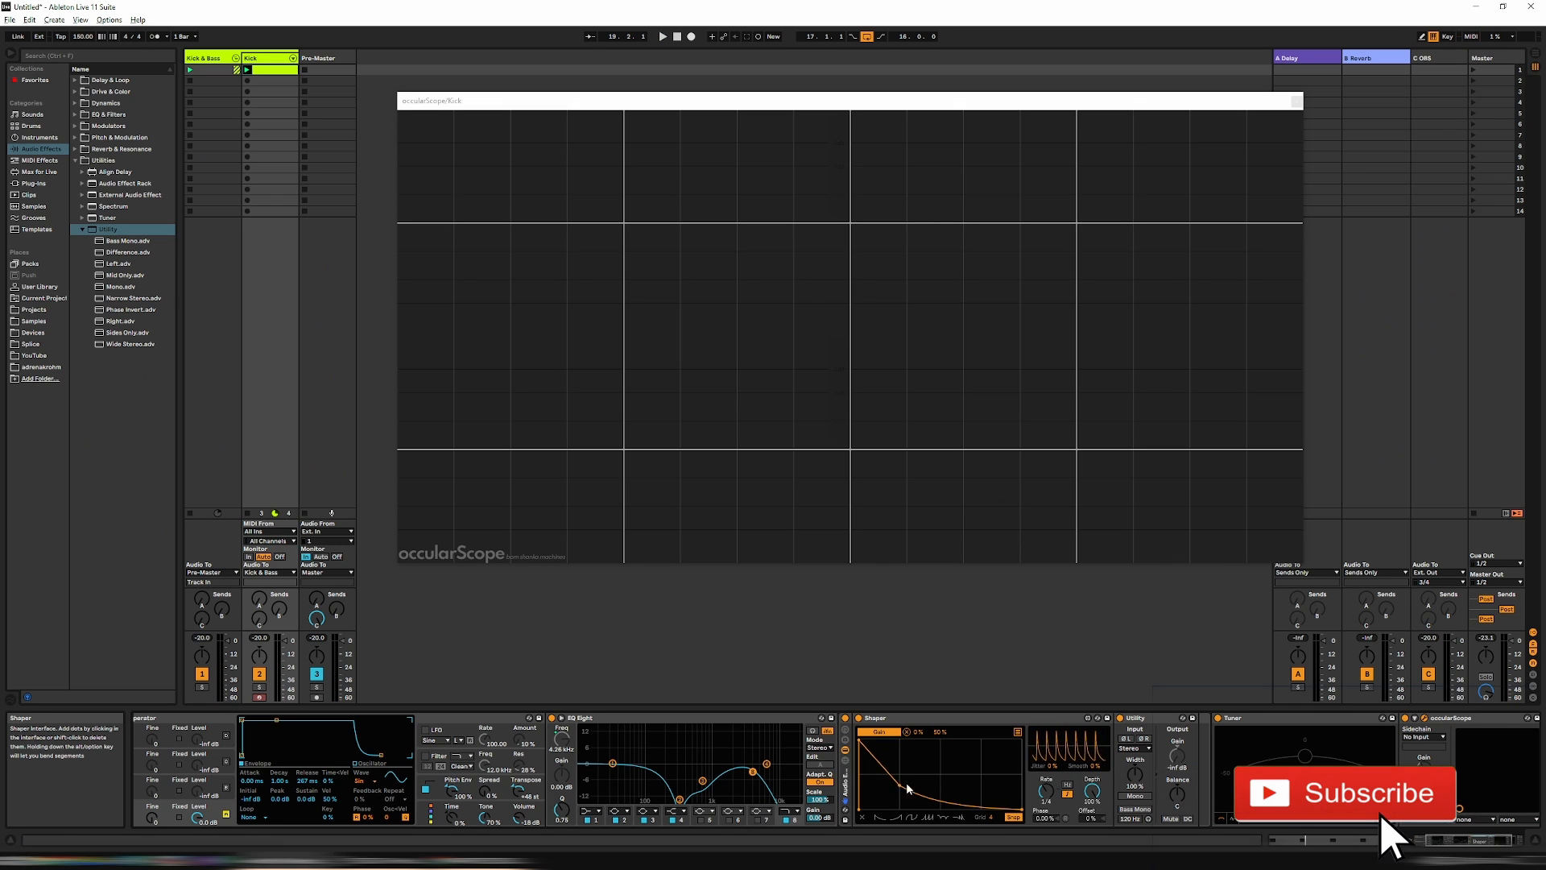
{"action": "left_click_drag", "start_coordinate": [907, 783], "coordinate": [940, 732]}
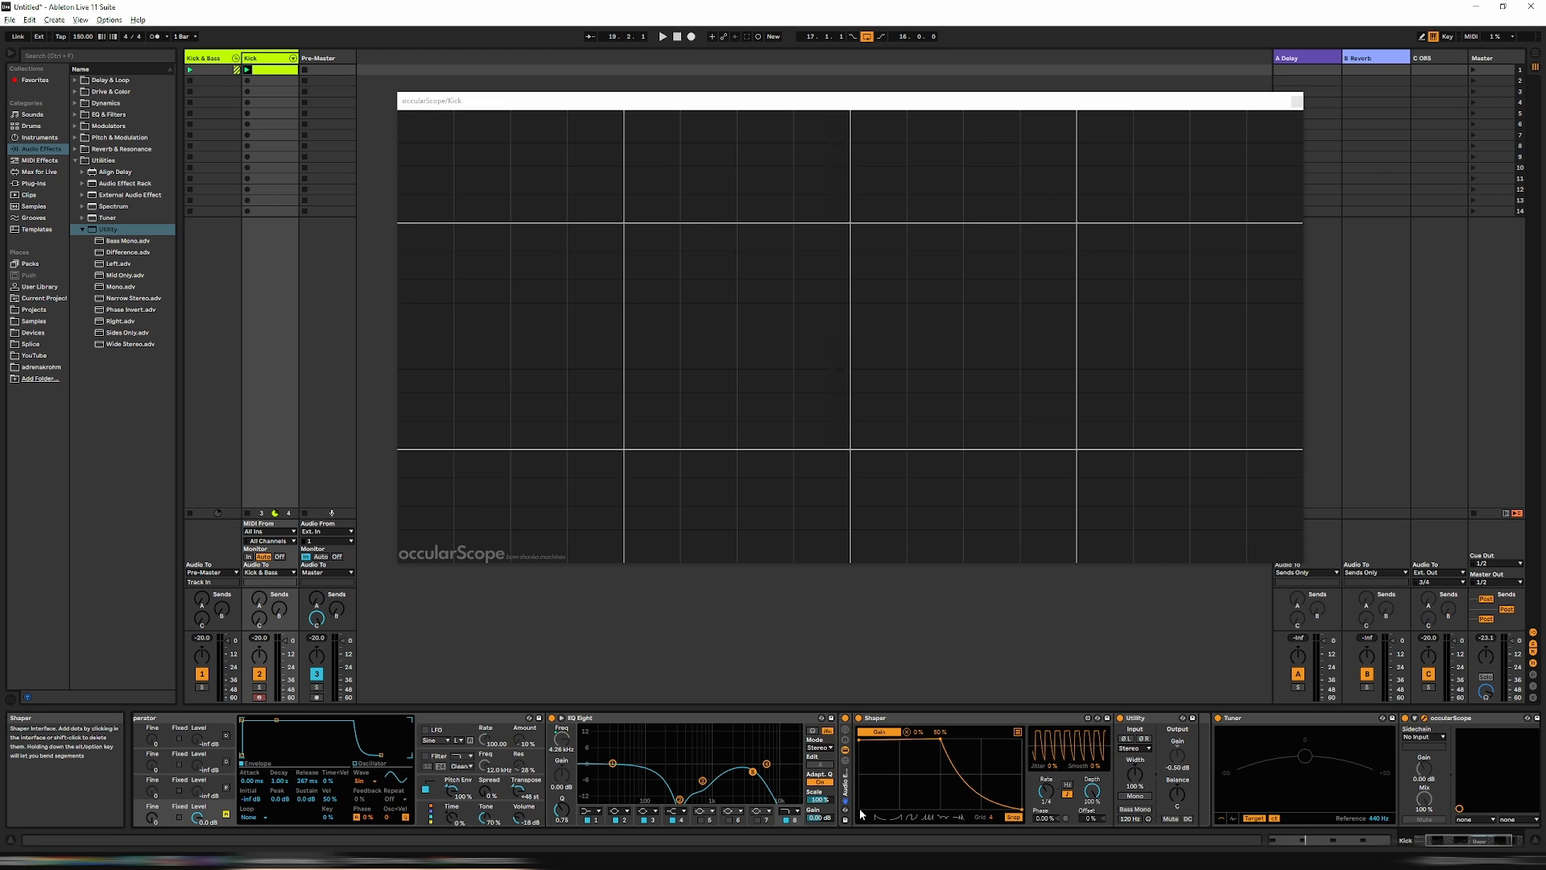
{"action": "key", "text": "space"}
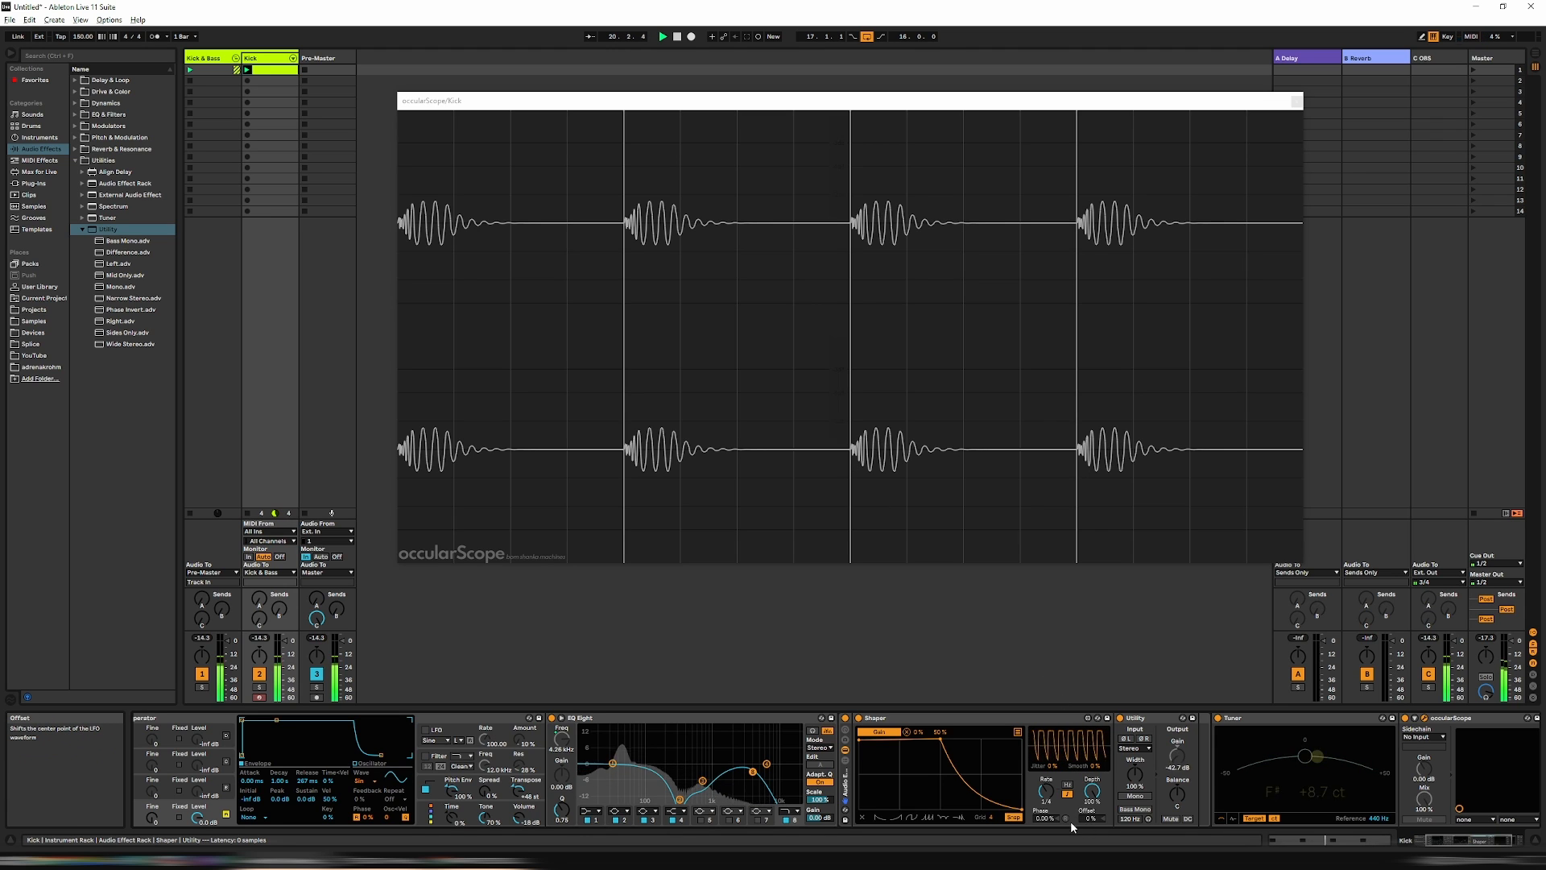
Step: Adjust Shaper's phase to 4.72% while the kick plays
{"action": "left_click", "coordinate": [1045, 818]}
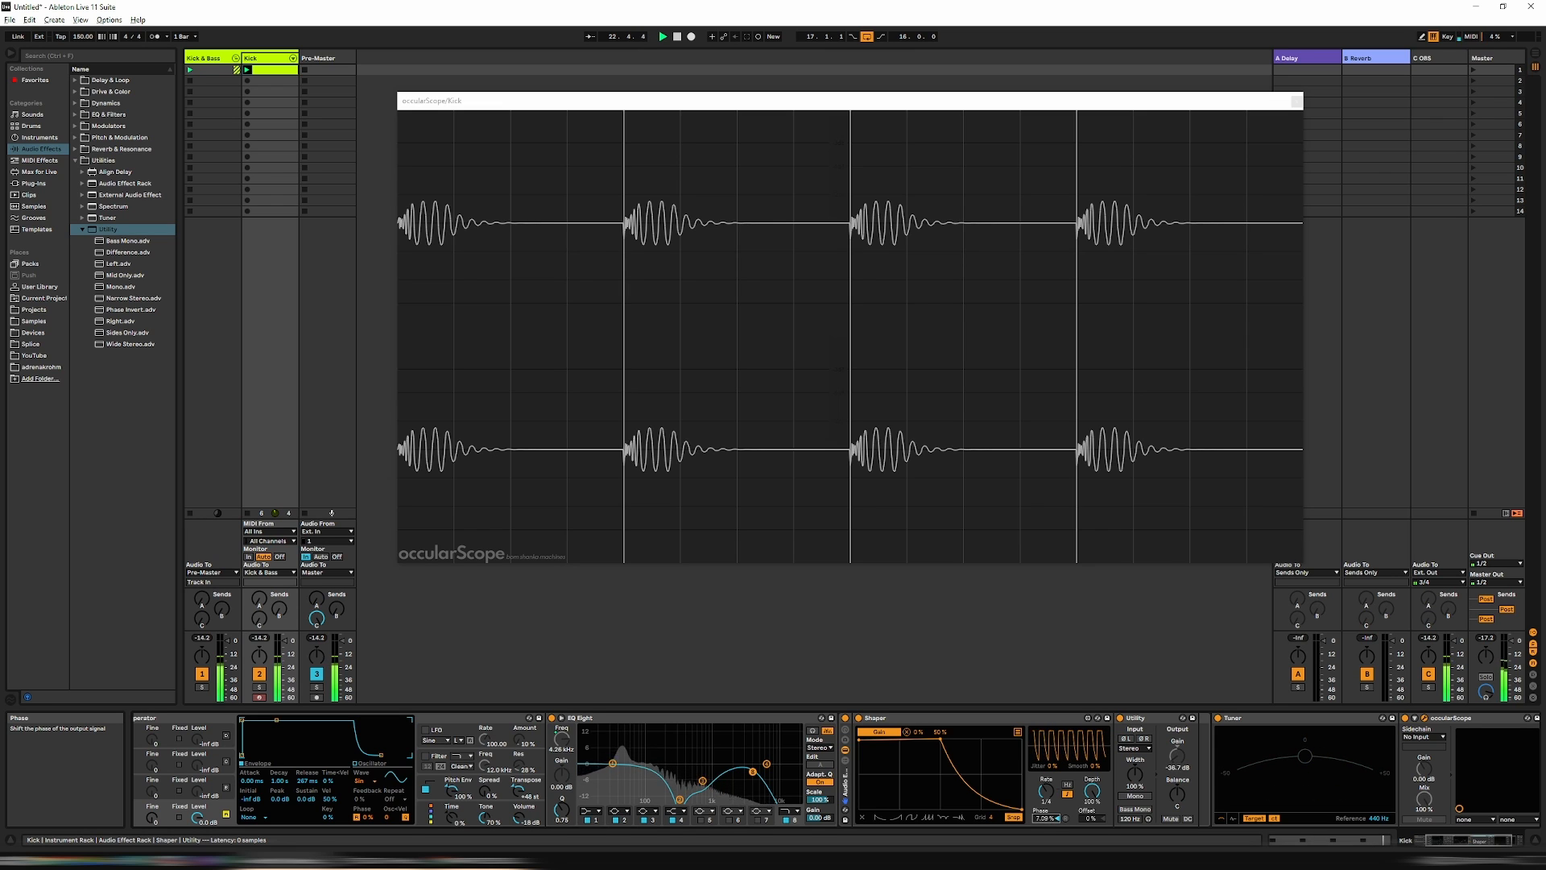
{"action": "left_click_drag", "start_coordinate": [1045, 818], "coordinate": [1045, 815]}
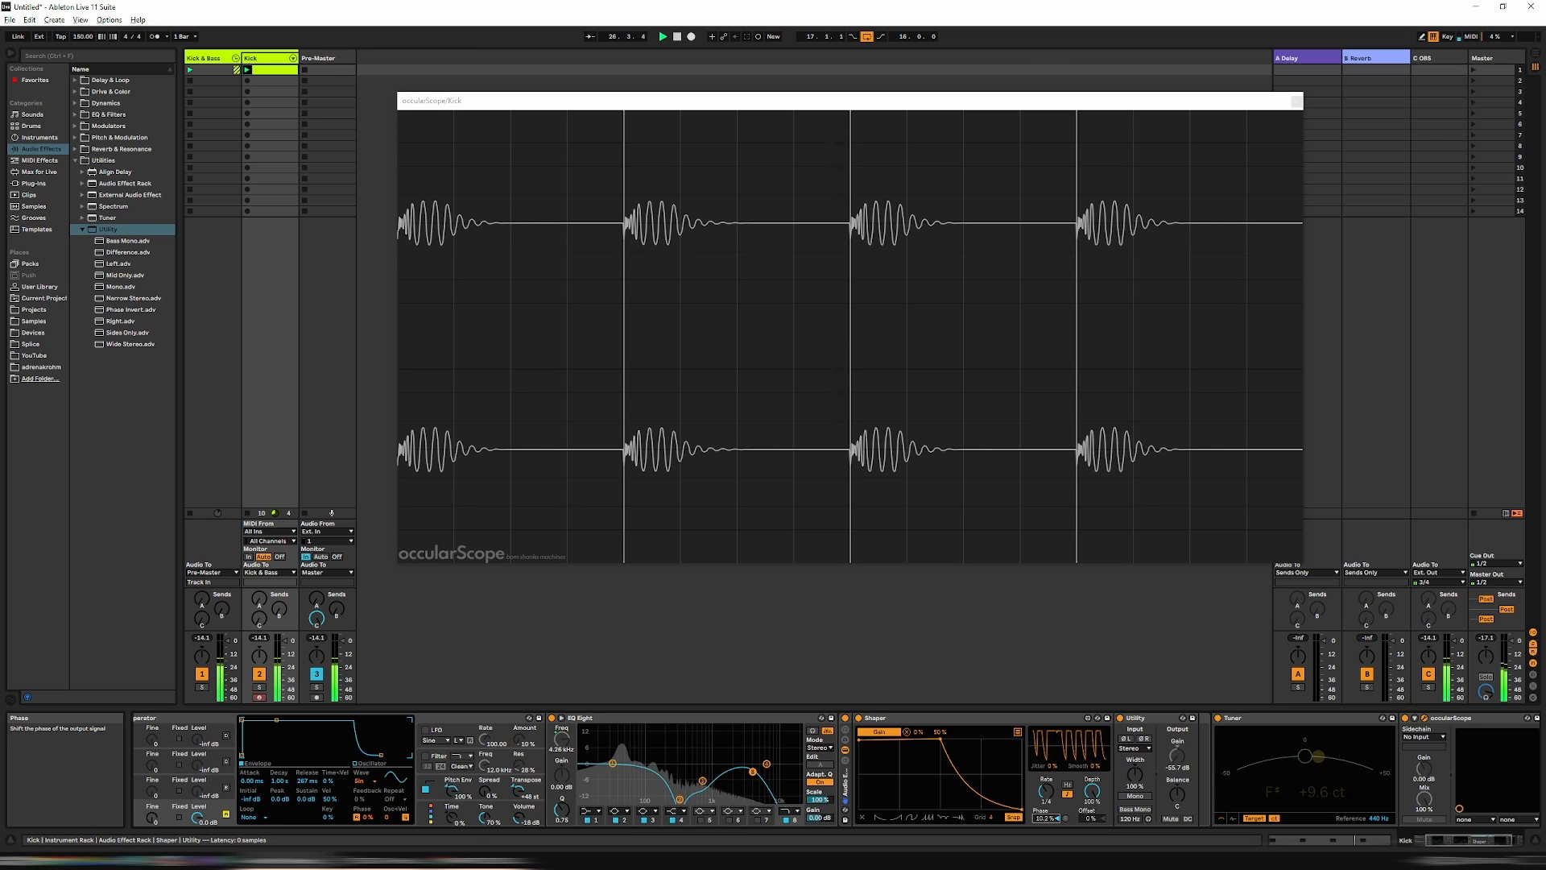
{"action": "left_click_drag", "start_coordinate": [1063, 822], "coordinate": [1062, 824]}
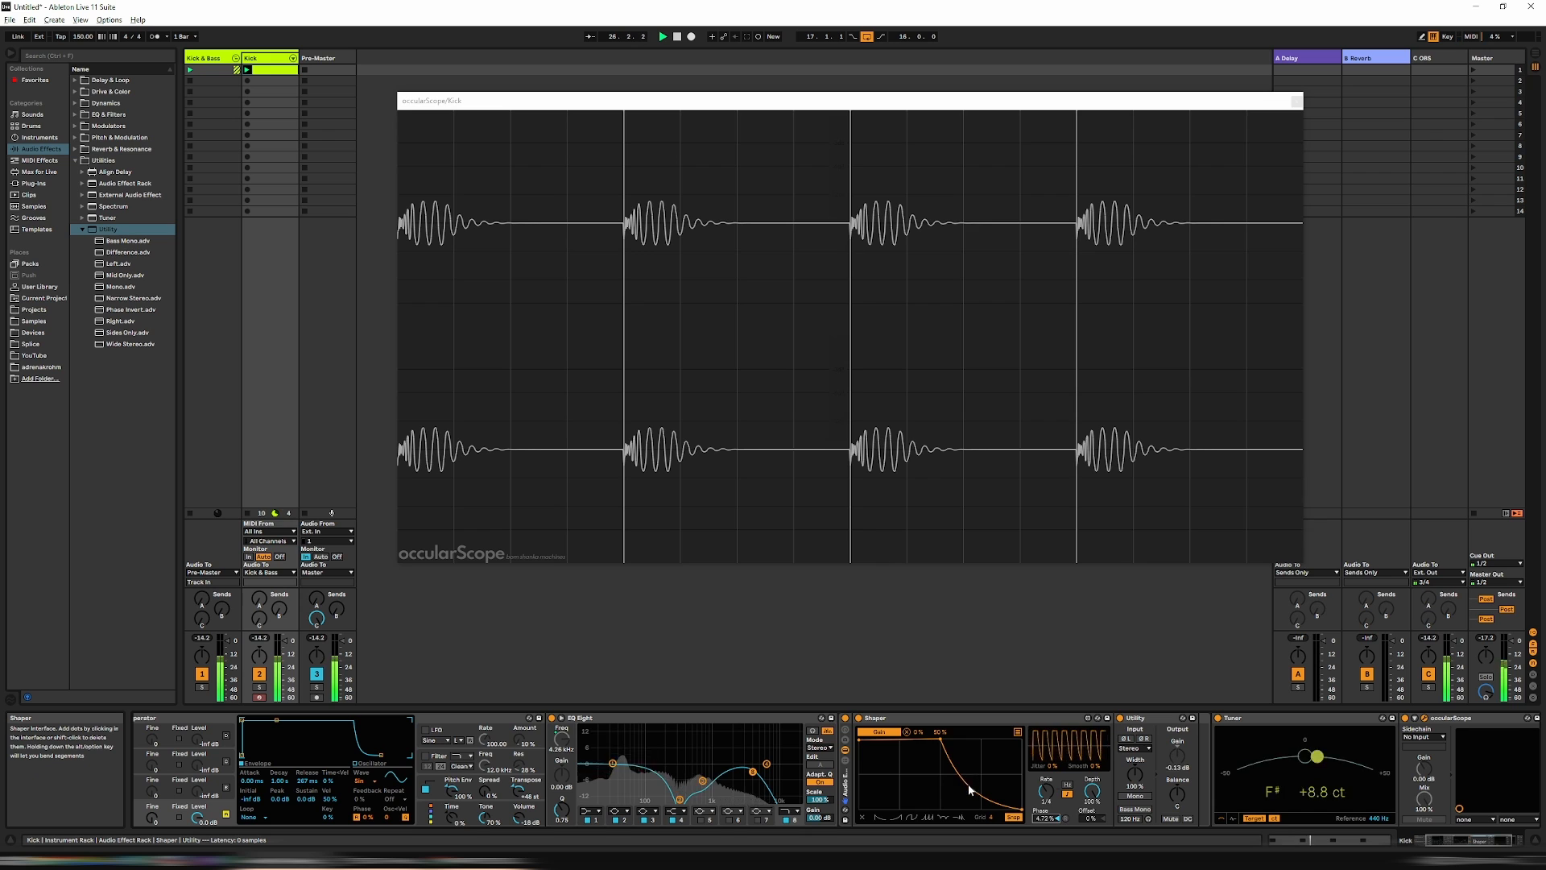
Step: Reshape Shaper's curve so it holds full level, falls steeply to zero around the midpoint and stays flat, checking it in playback
{"action": "left_click_drag", "start_coordinate": [969, 790], "coordinate": [982, 813]}
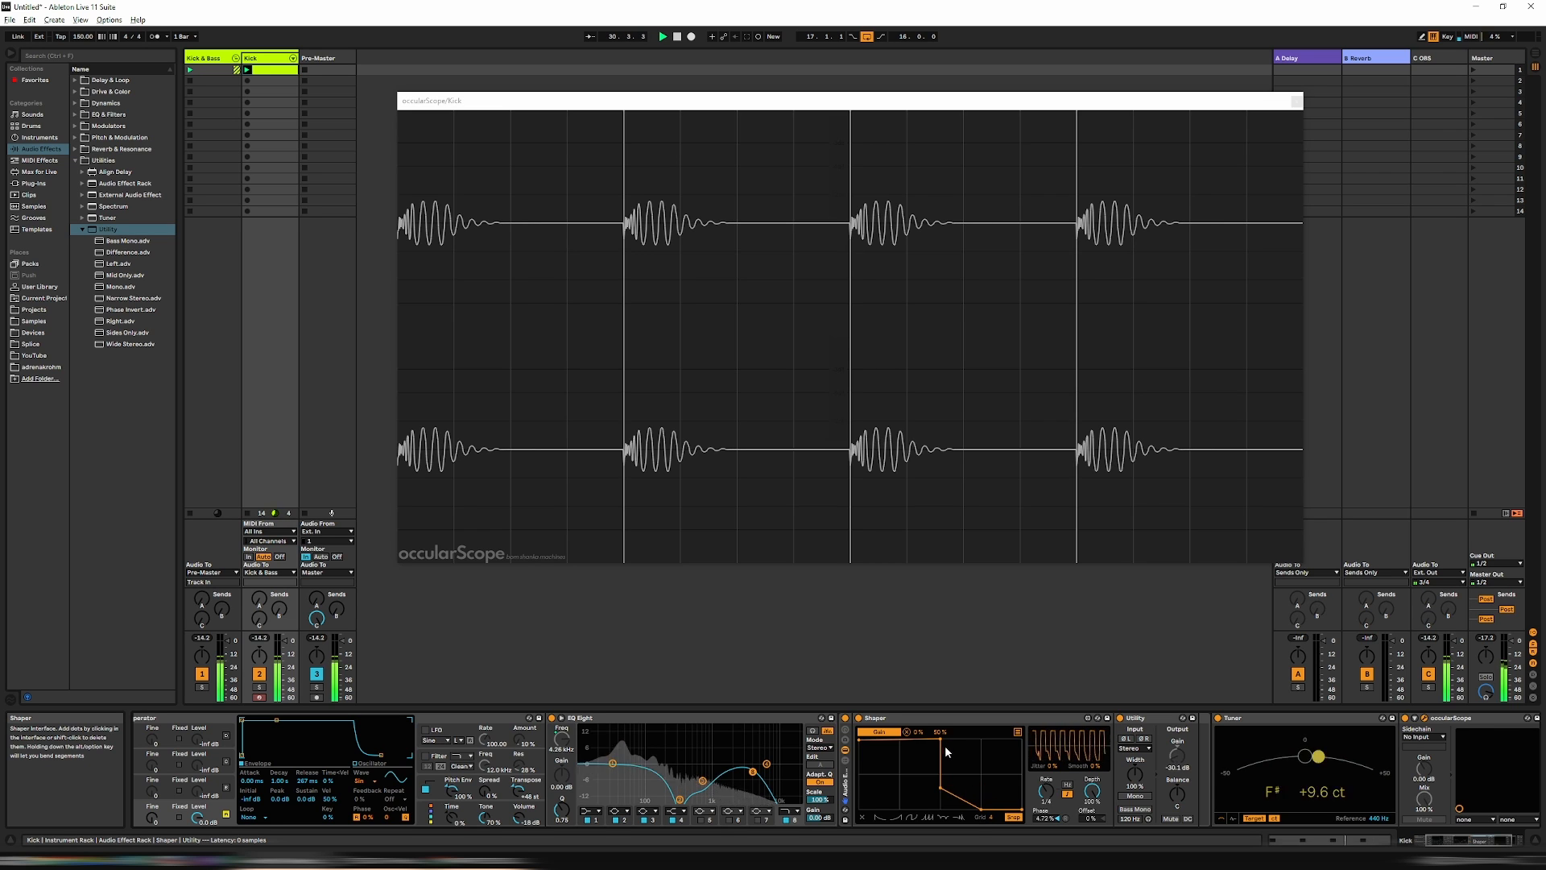
{"action": "left_click_drag", "start_coordinate": [942, 763], "coordinate": [935, 817]}
{"action": "left_click_drag", "start_coordinate": [903, 756], "coordinate": [900, 739]}
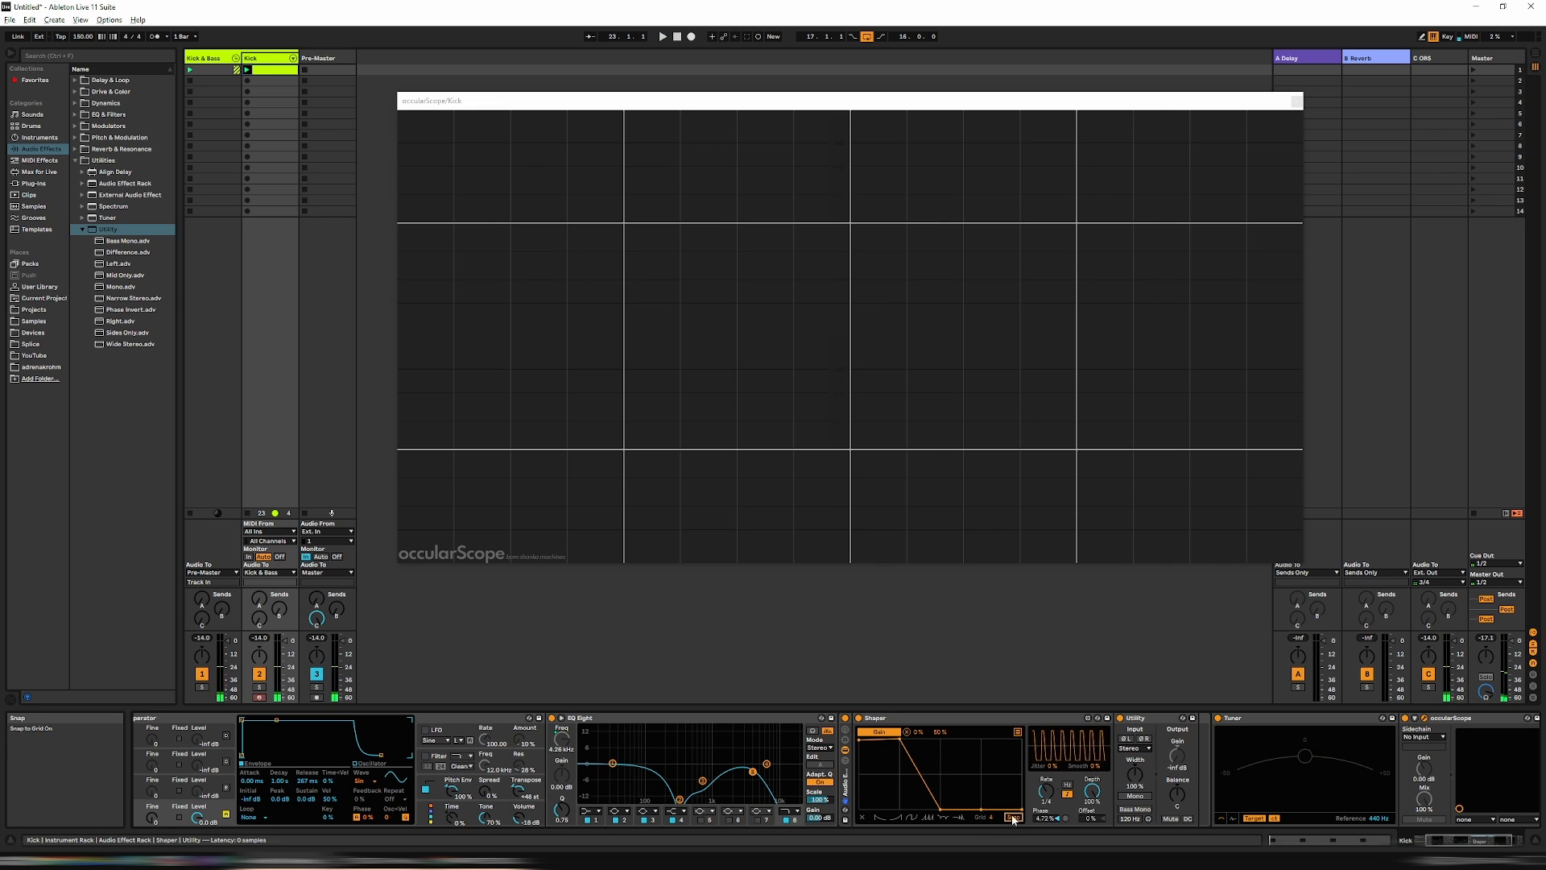
{"action": "key", "text": "space"}
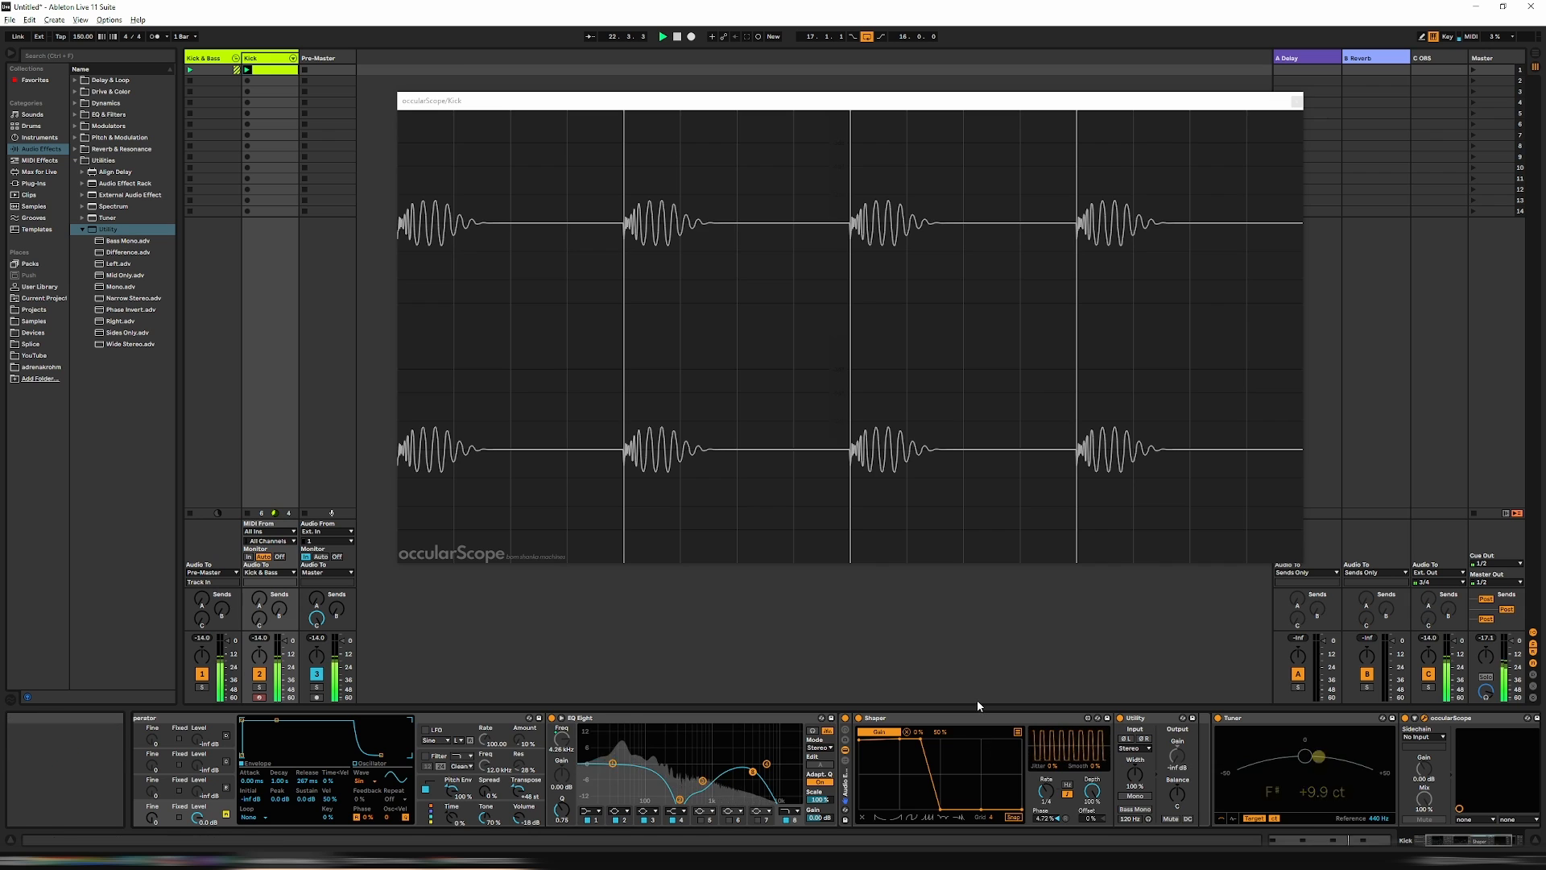
{"action": "key", "text": "space"}
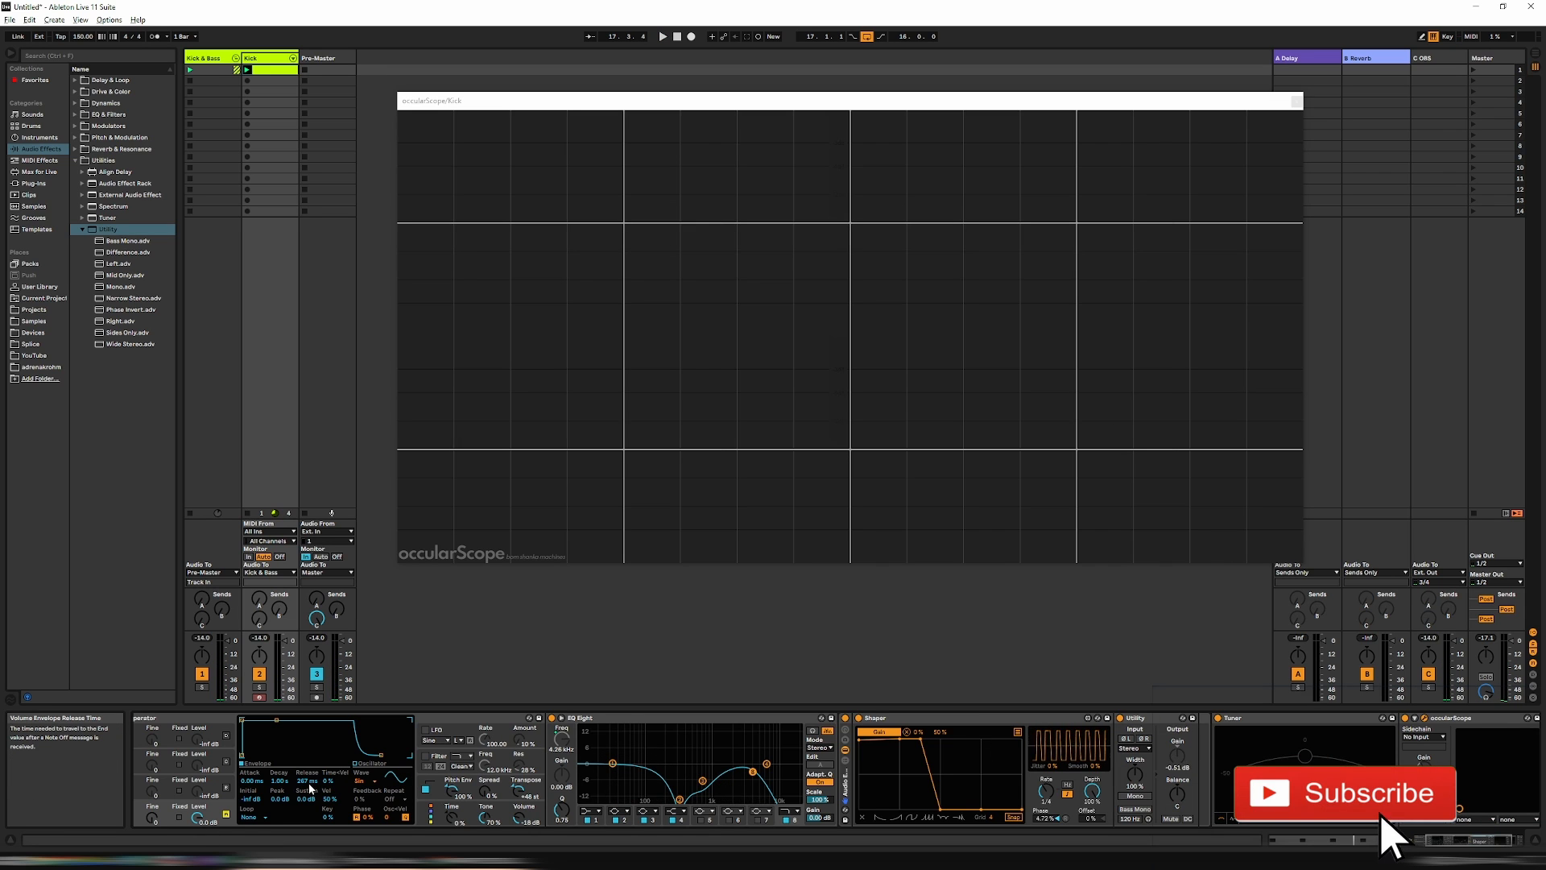
Step: Tune the release of Operator's volume envelope during playback, settling on 487 ms
{"action": "key", "text": "space"}
{"action": "left_click_drag", "start_coordinate": [307, 782], "coordinate": [307, 758]}
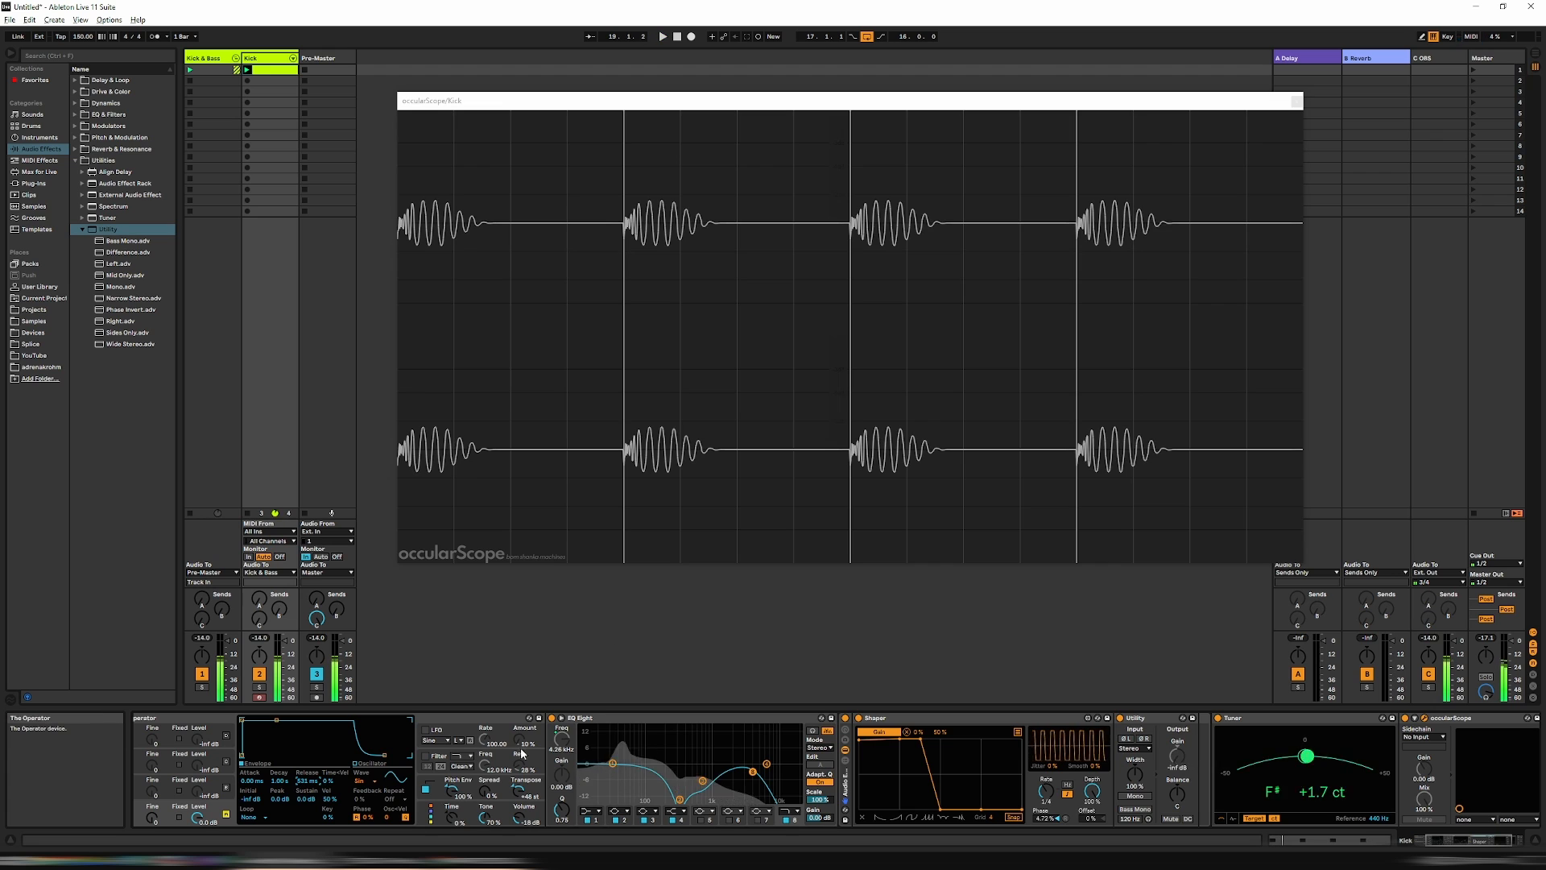
{"action": "key", "text": "space"}
{"action": "key", "text": "space"}
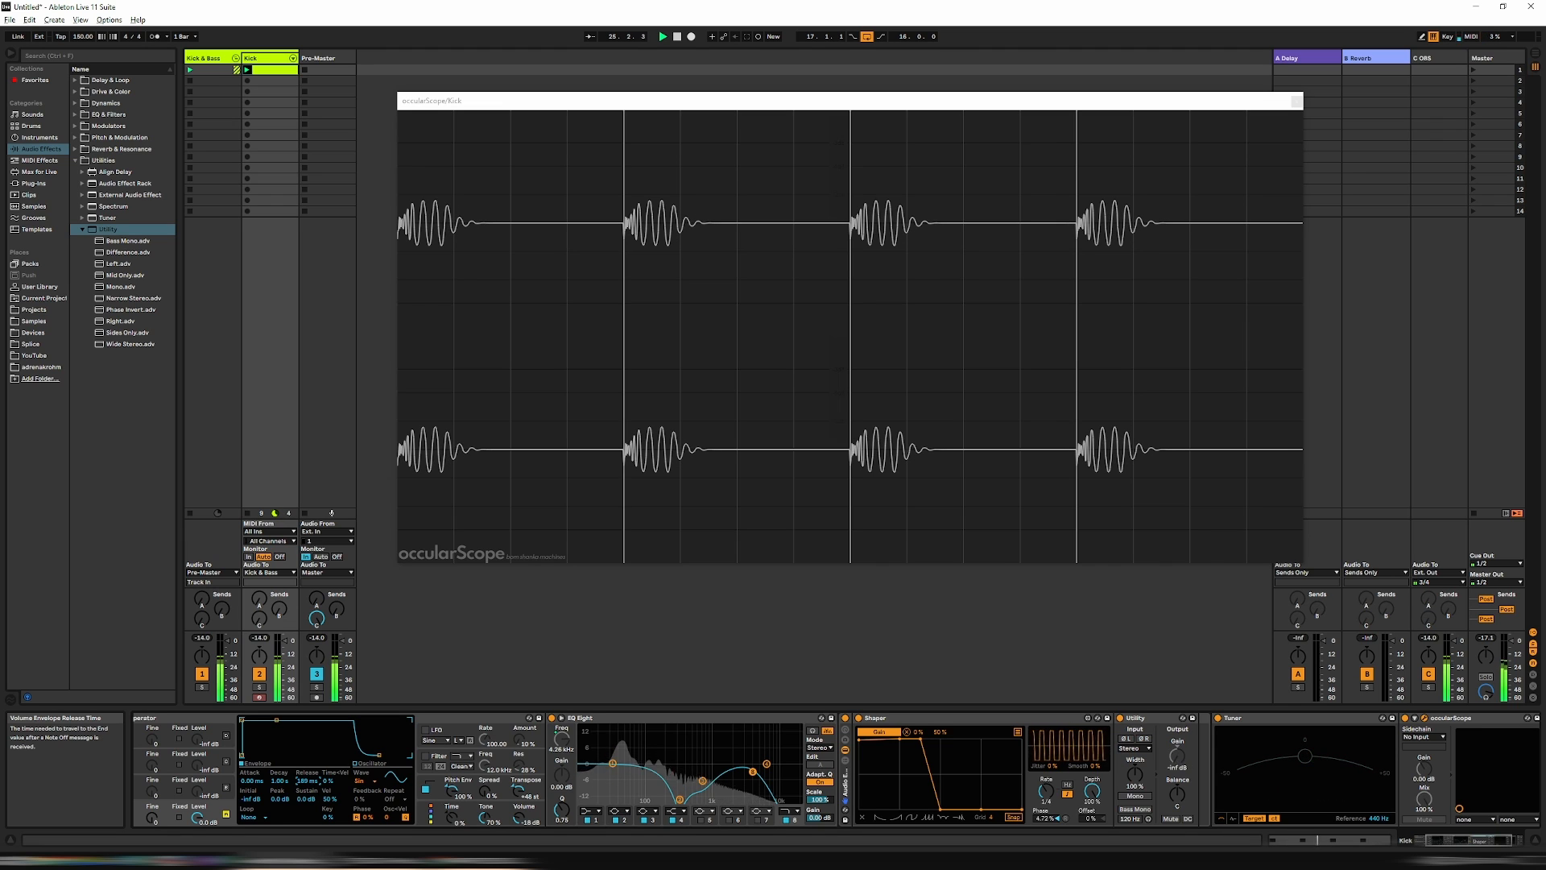
{"action": "mouse_move", "coordinate": [302, 780]}
{"action": "left_mouse_down"}
{"action": "mouse_move", "coordinate": [298, 760]}
{"action": "mouse_move", "coordinate": [306, 821]}
{"action": "mouse_move", "coordinate": [306, 780]}
{"action": "left_mouse_up"}
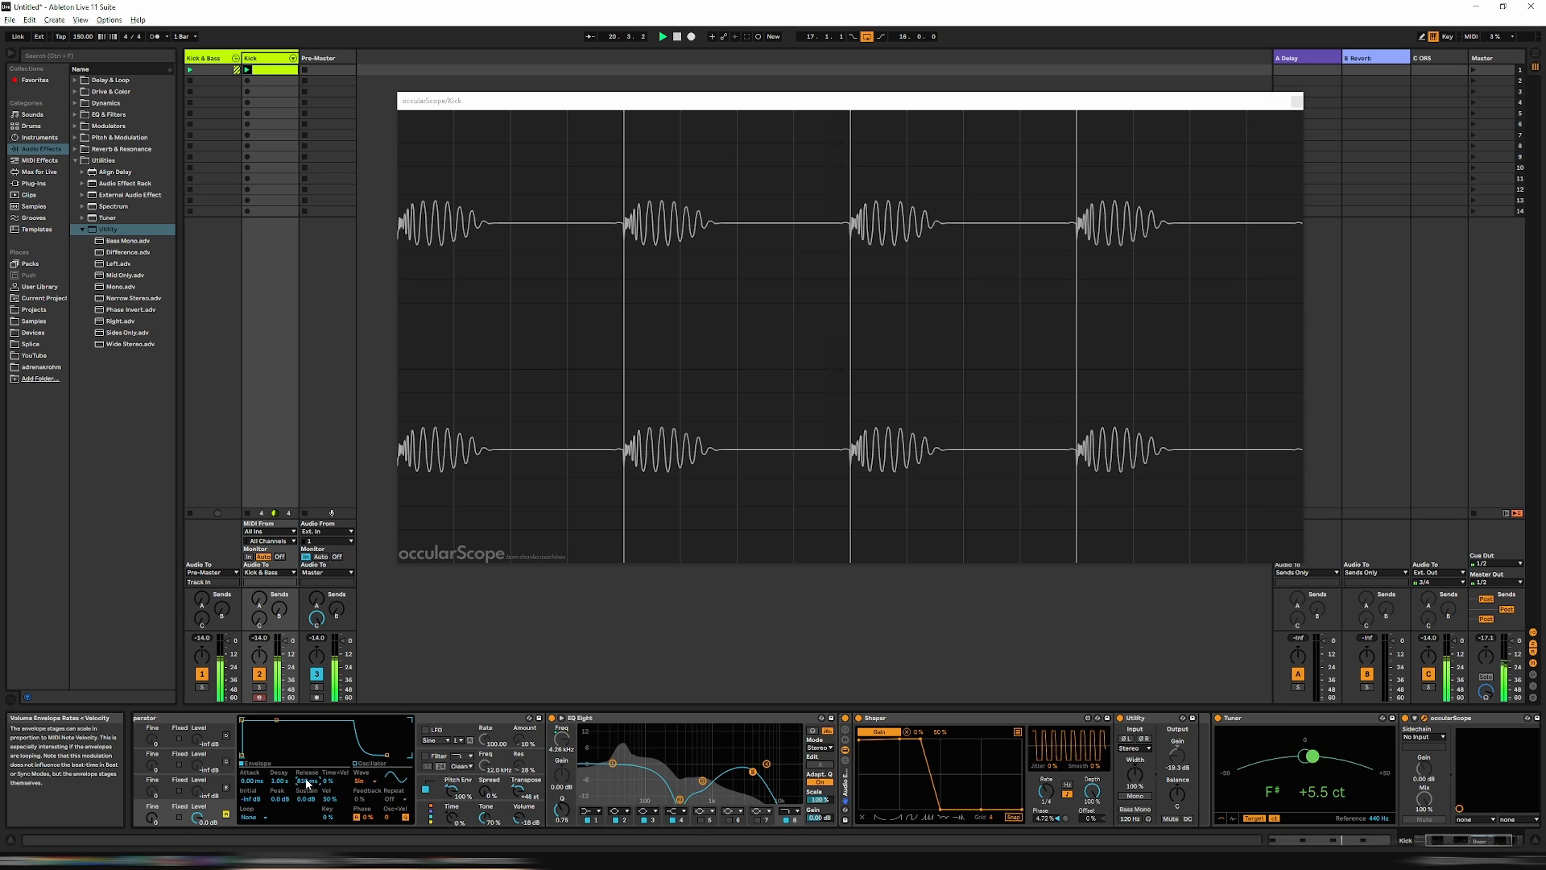
{"action": "mouse_move", "coordinate": [306, 780]}
{"action": "left_mouse_down"}
{"action": "mouse_move", "coordinate": [306, 812]}
{"action": "mouse_move", "coordinate": [306, 797]}
{"action": "left_mouse_up"}
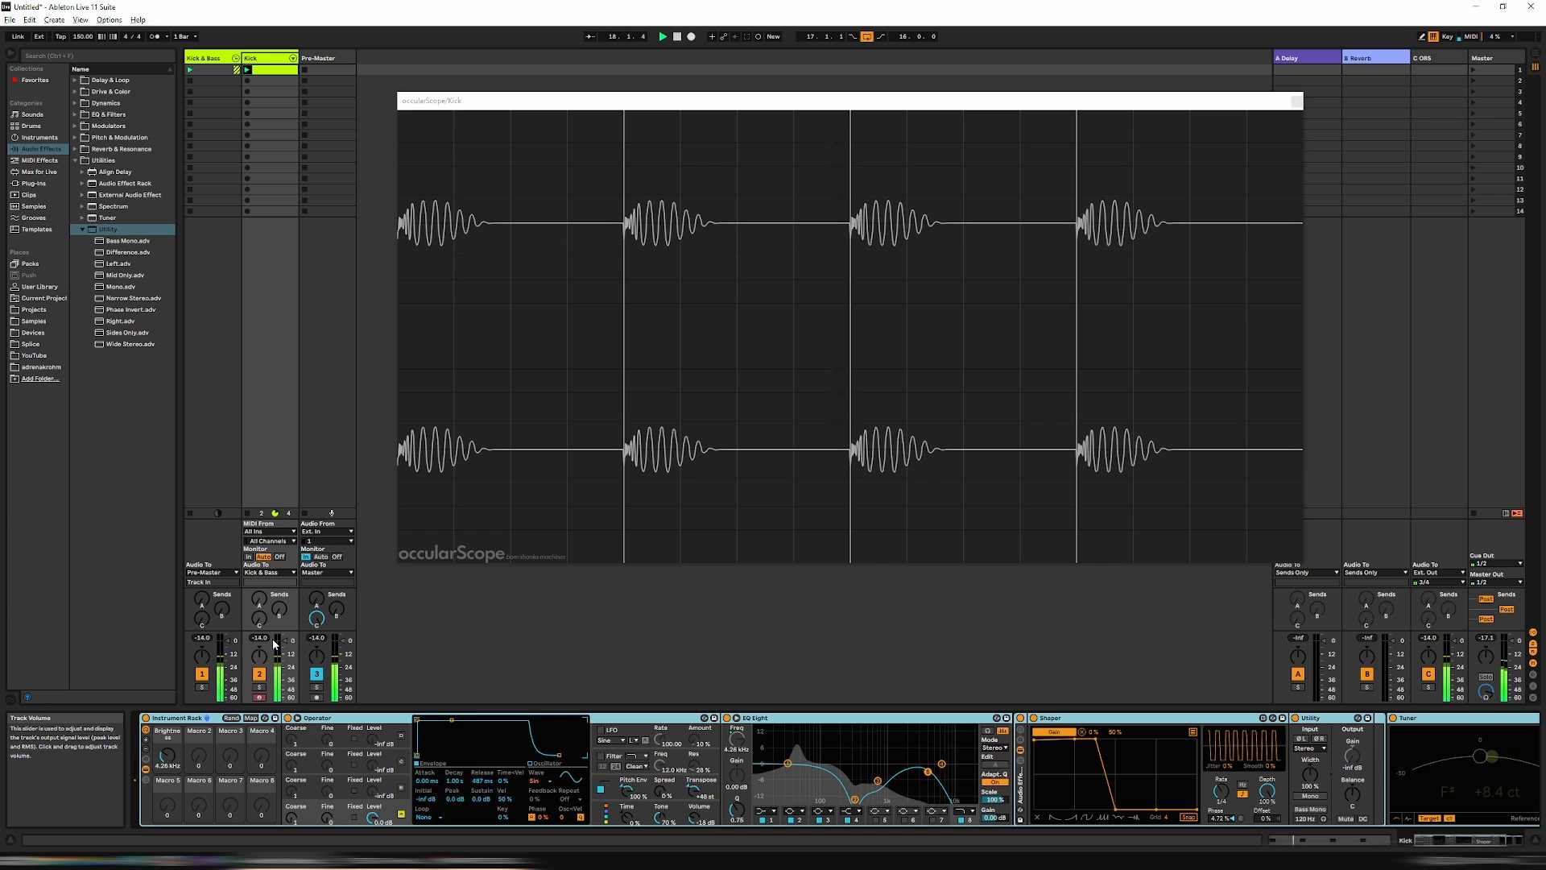
Step: Reset the Kick track's peak level and insert a second Utility between the Shaper rack and Tuner, with 4 dB of gain
{"action": "left_click", "coordinate": [266, 640]}
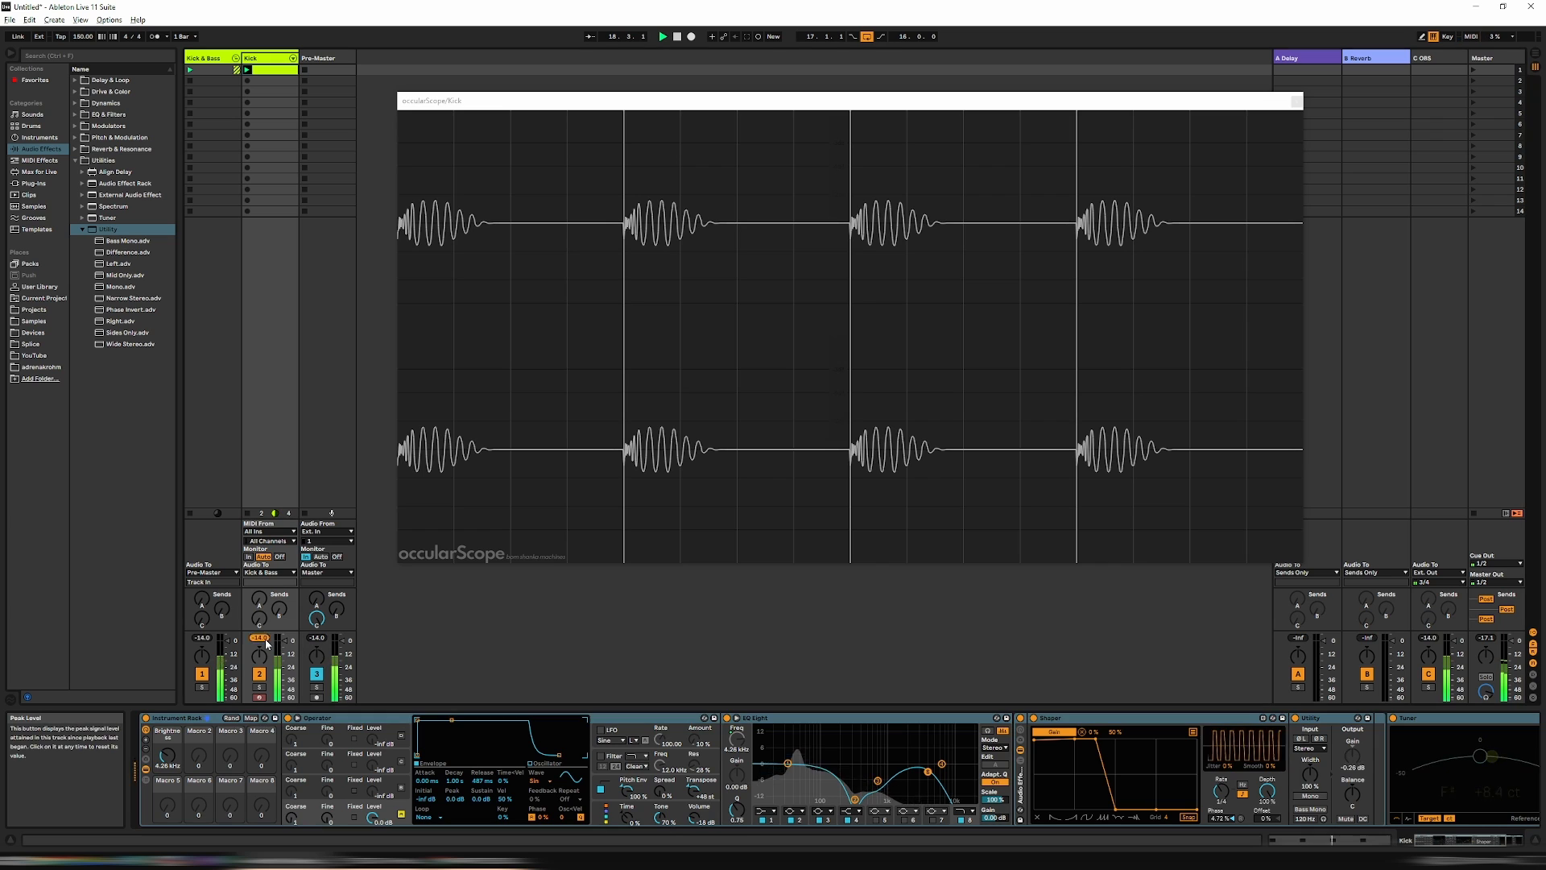
{"action": "key", "text": "space"}
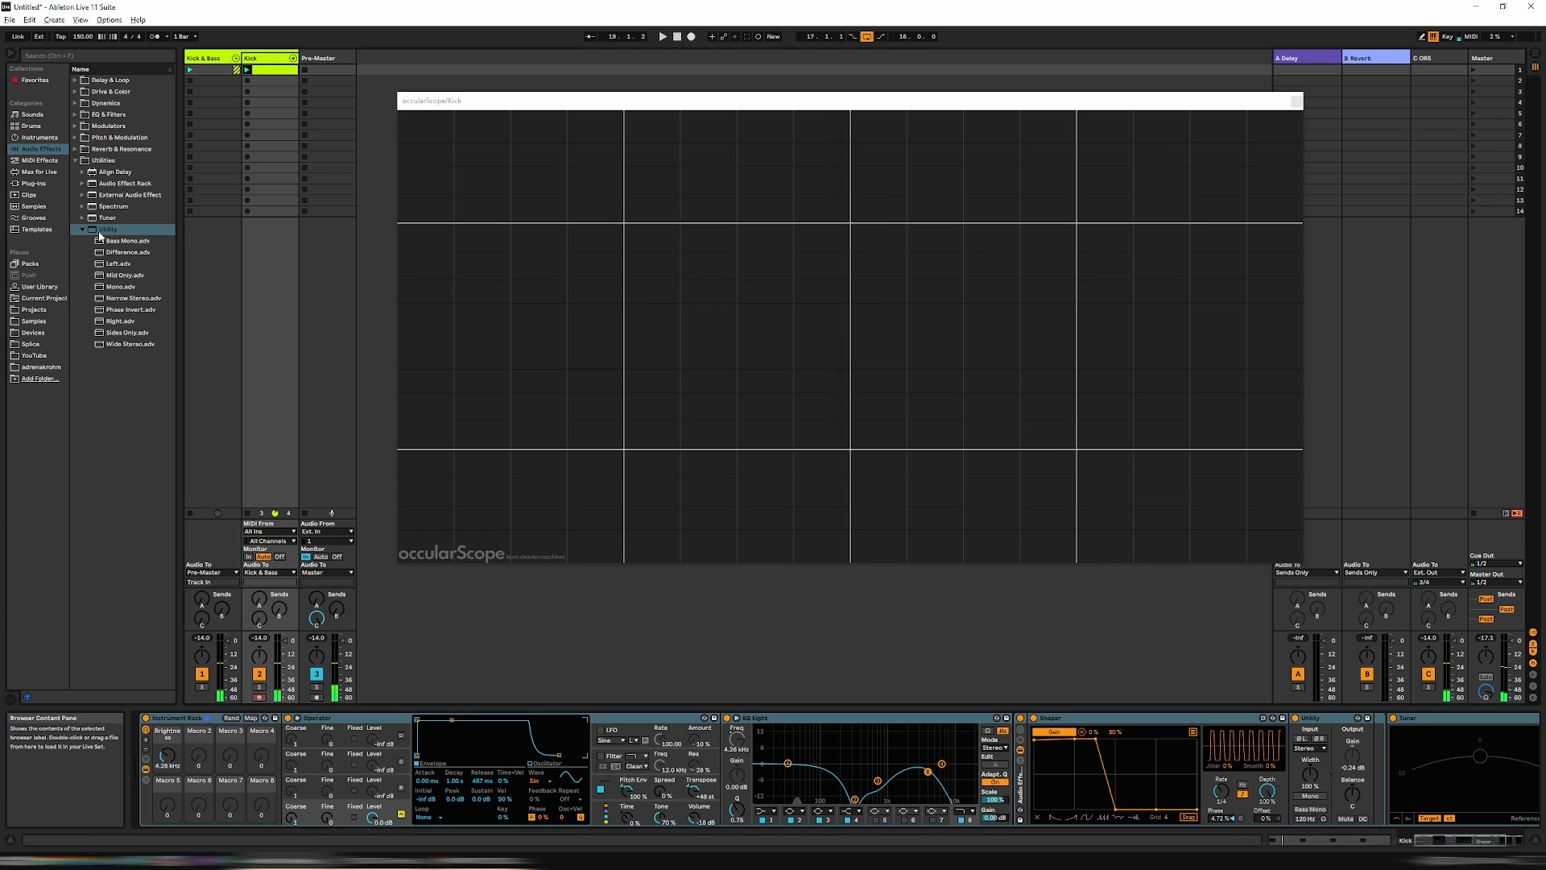
{"action": "left_click_drag", "start_coordinate": [99, 233], "coordinate": [1479, 768]}
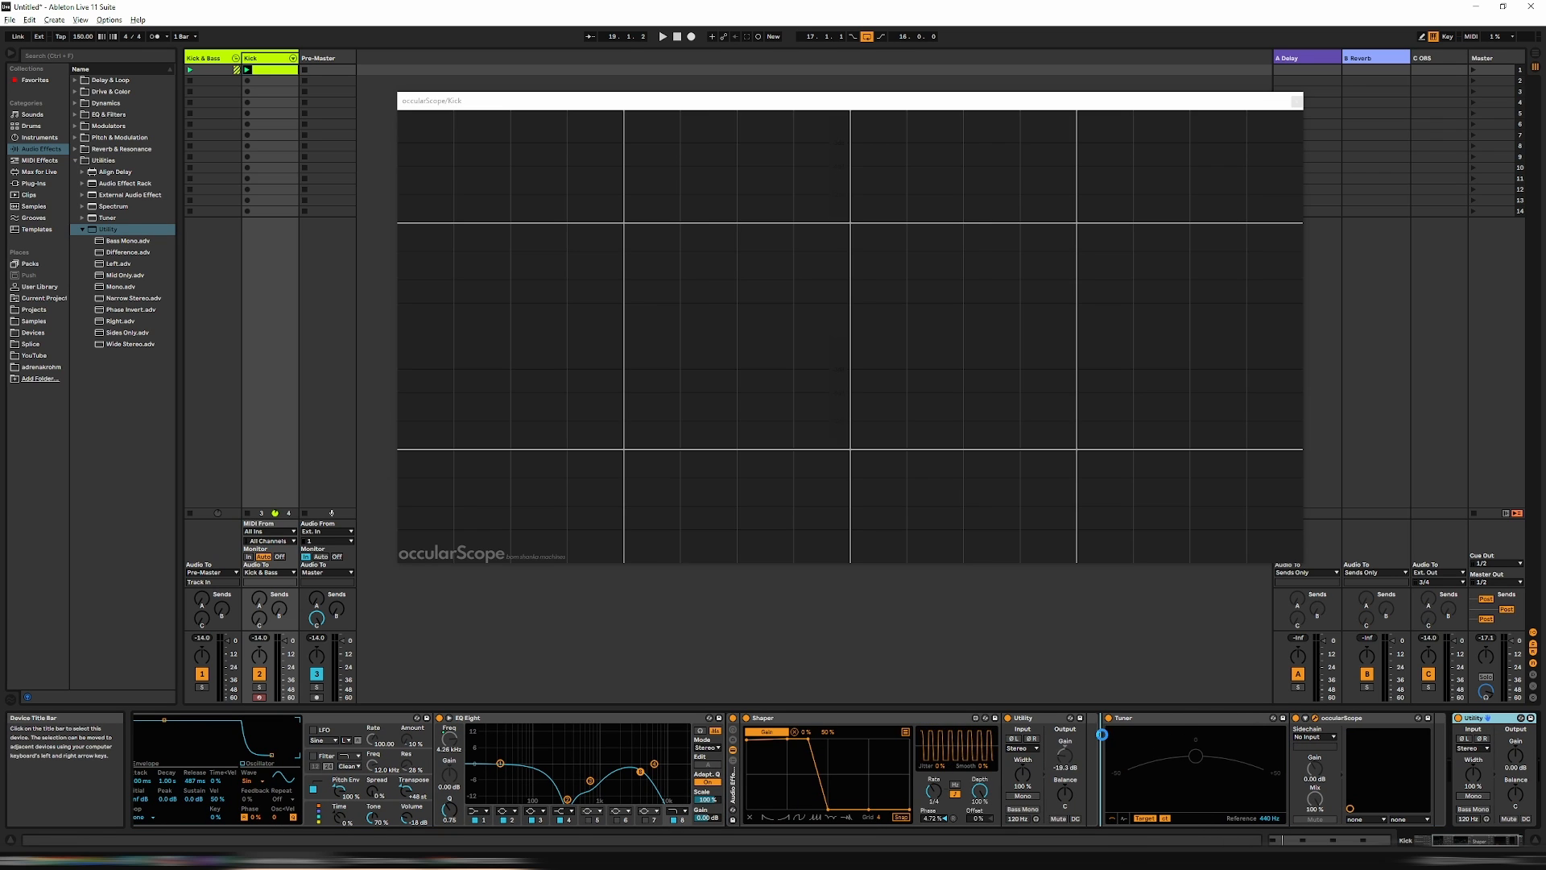
{"action": "left_click_drag", "start_coordinate": [1102, 734], "coordinate": [1101, 735]}
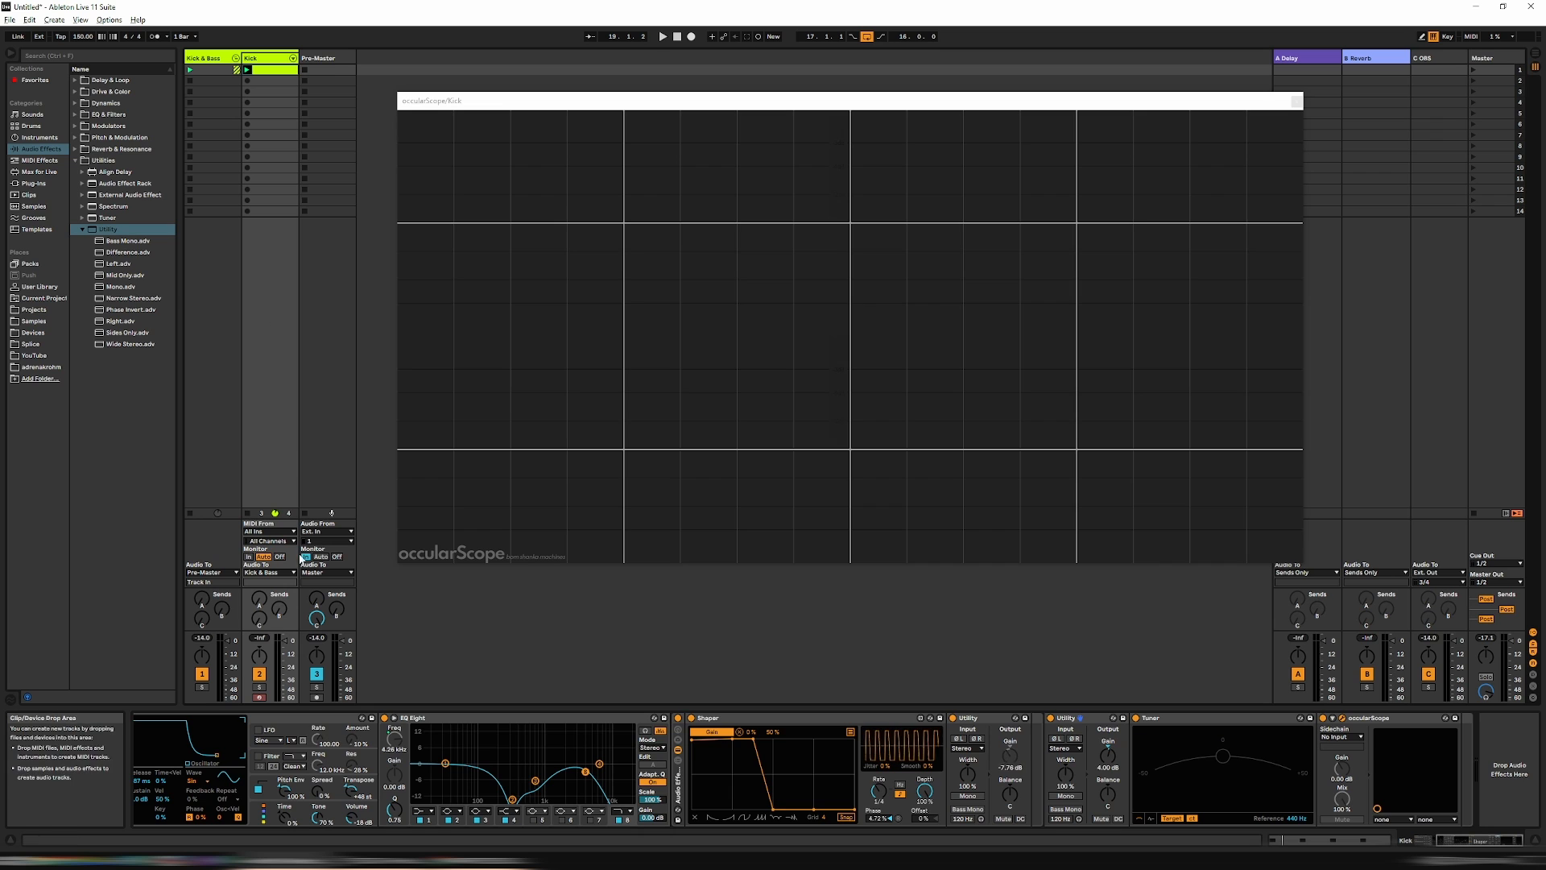
Step: Reset the Kick's peak level, fine-tune the second Utility's gain to 3.97 dB, and check the peak in playback
{"action": "left_click", "coordinate": [282, 637]}
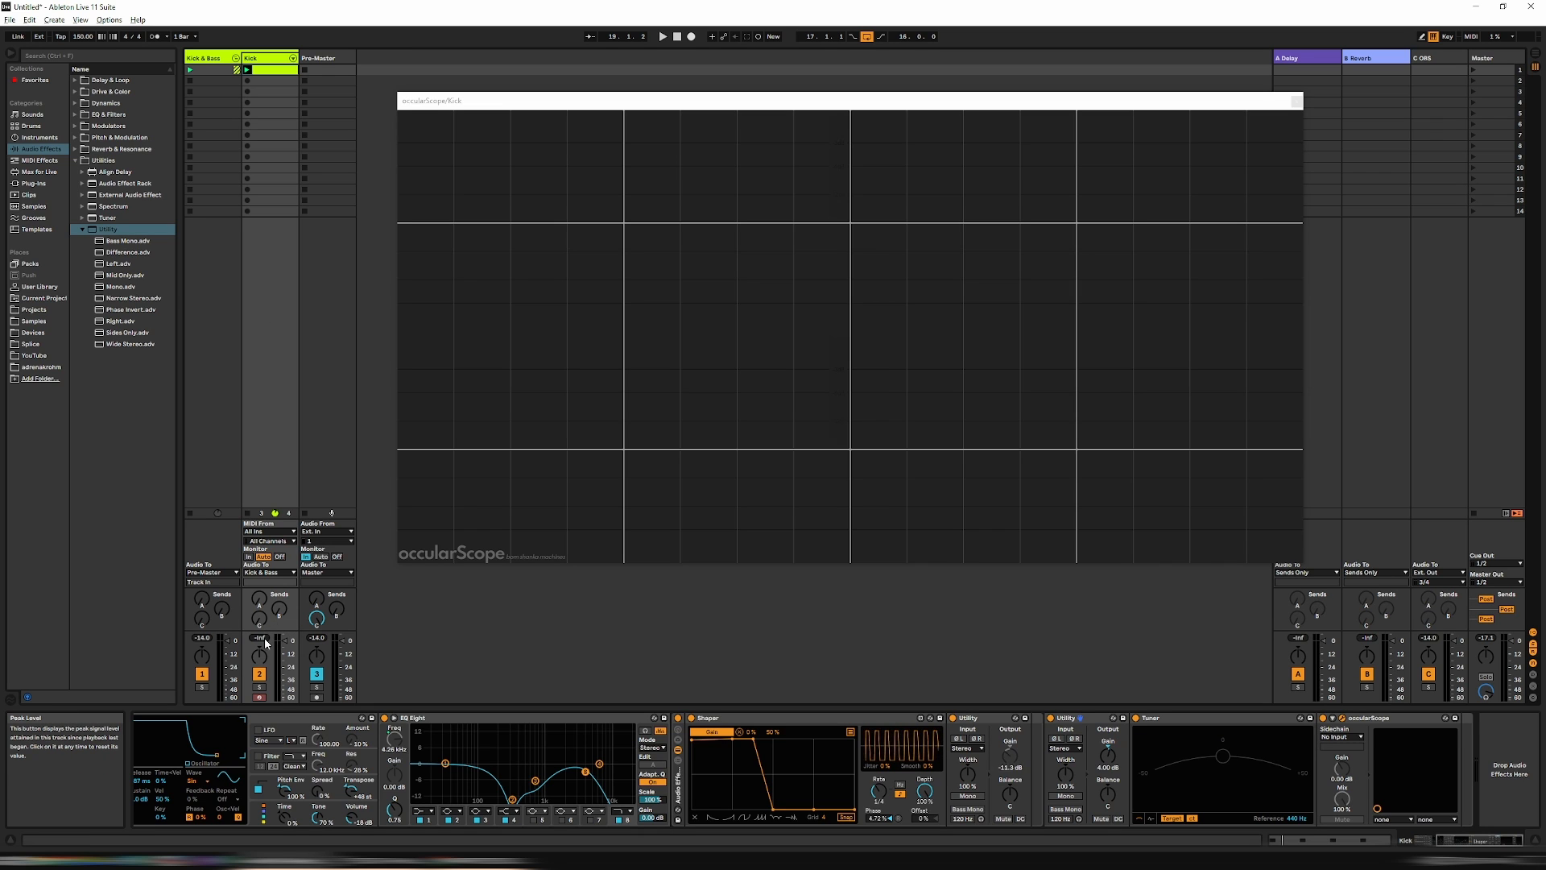
{"action": "key", "text": "space"}
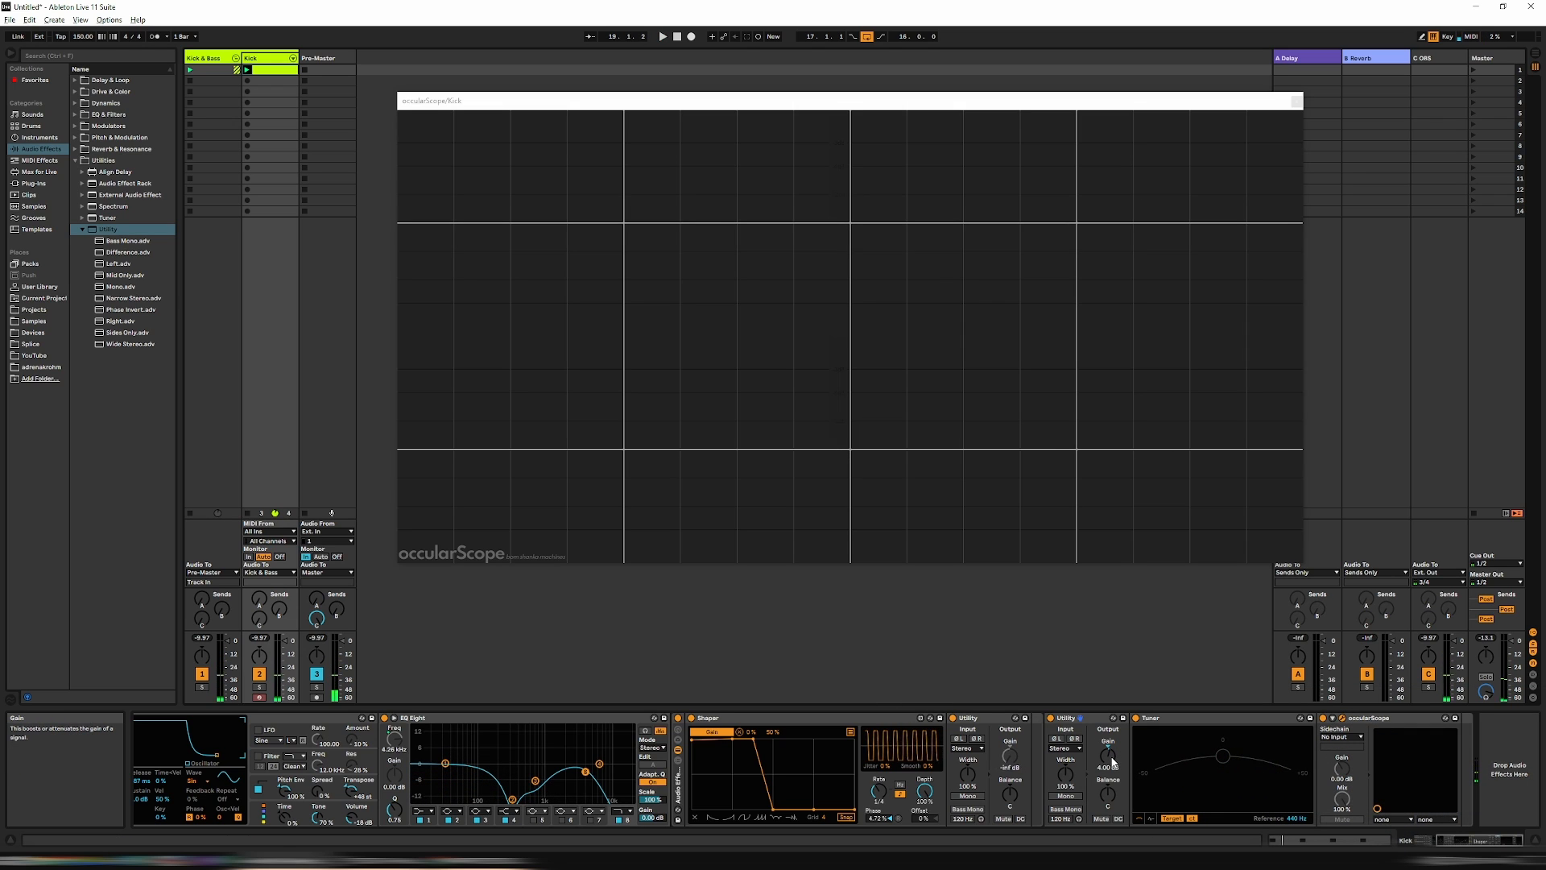
{"action": "type", "text": "4.5"}
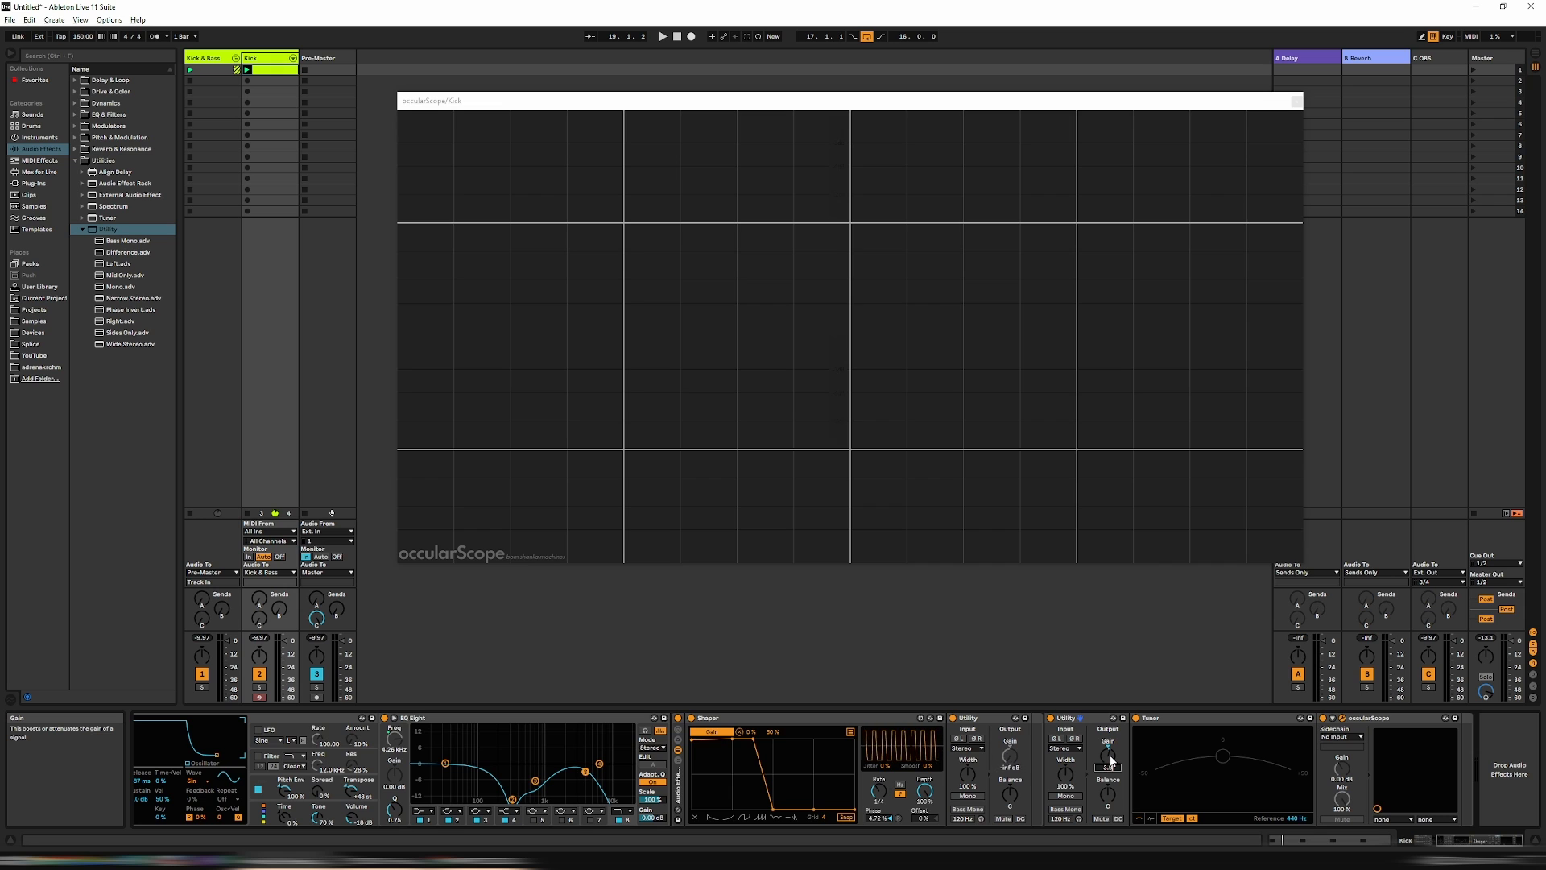
{"action": "key", "text": "Return"}
{"action": "key", "text": "space"}
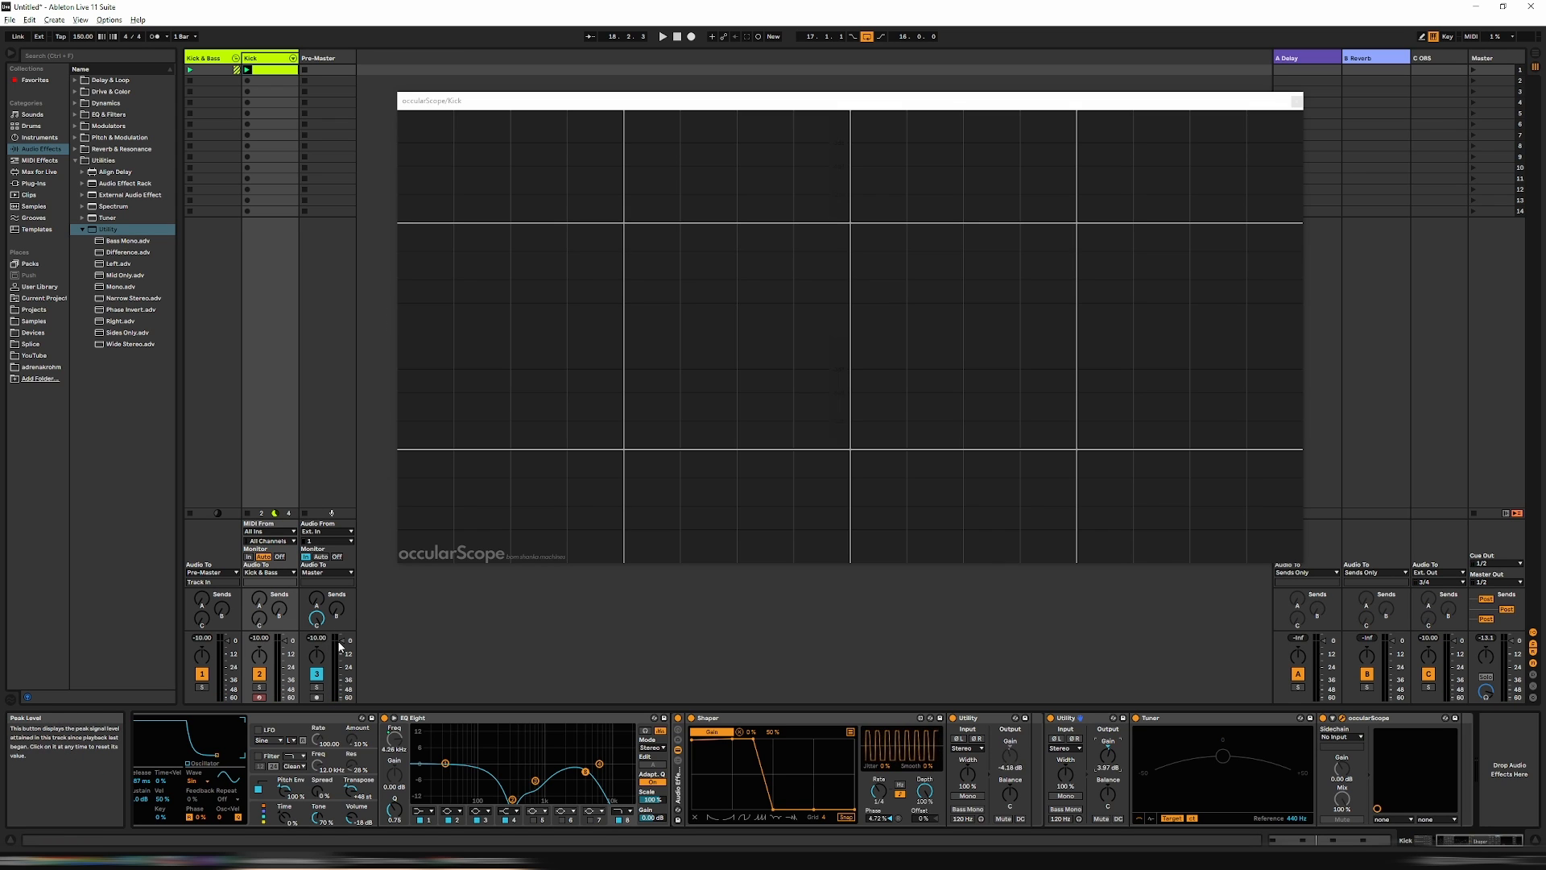
{"action": "key", "text": "space"}
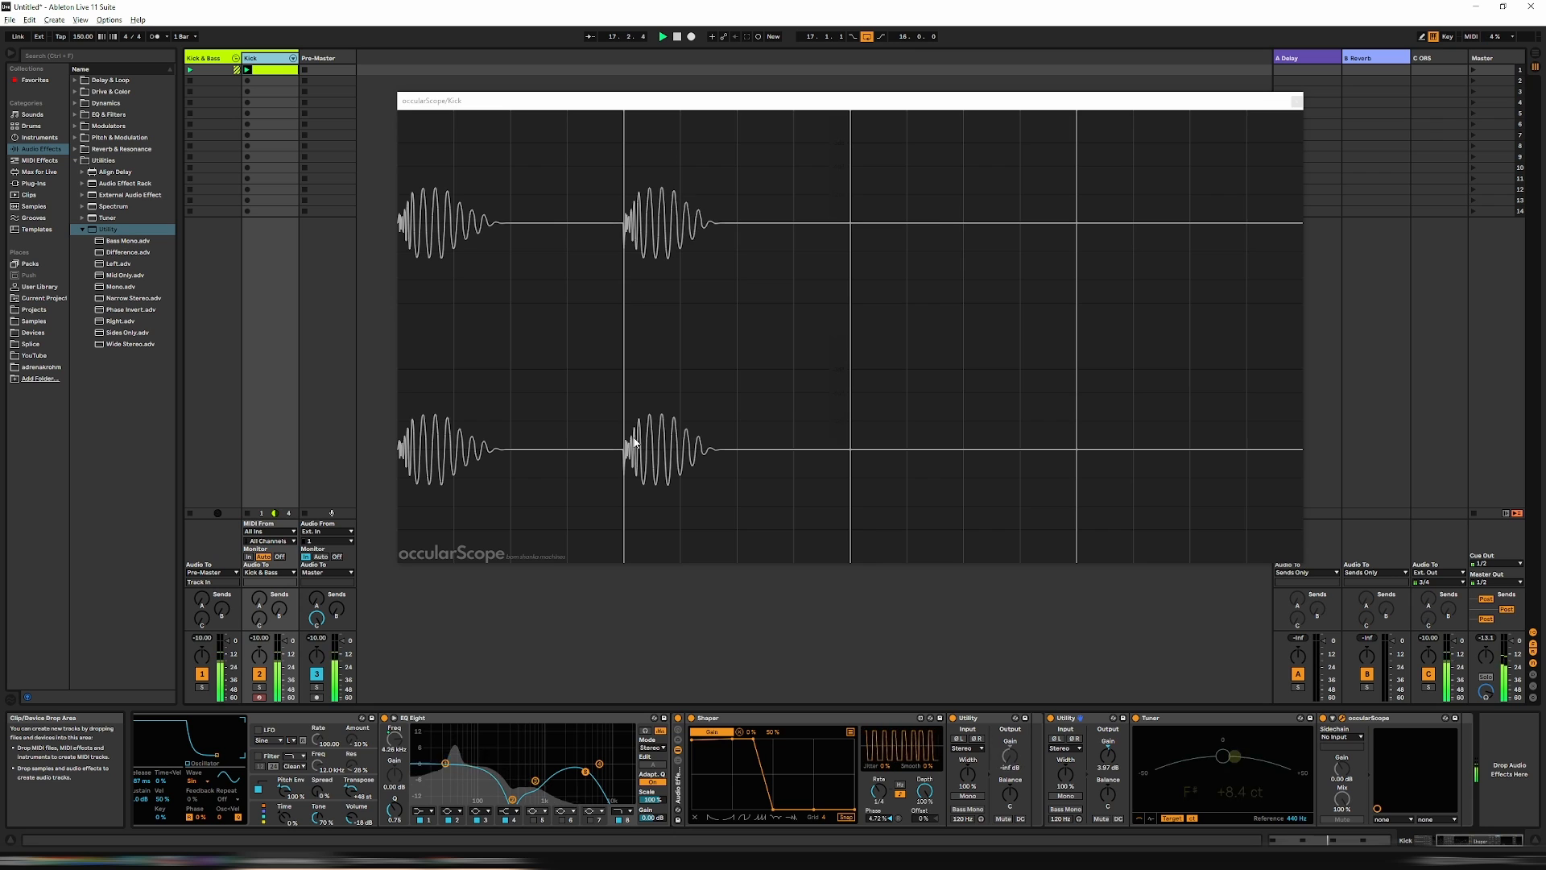
{"action": "key", "text": "space"}
Step: Enable Mono on the second Utility and play the kick to check the result
{"action": "scroll", "coordinate": [644, 739], "scroll_direction": "up", "scroll_amount": 5}
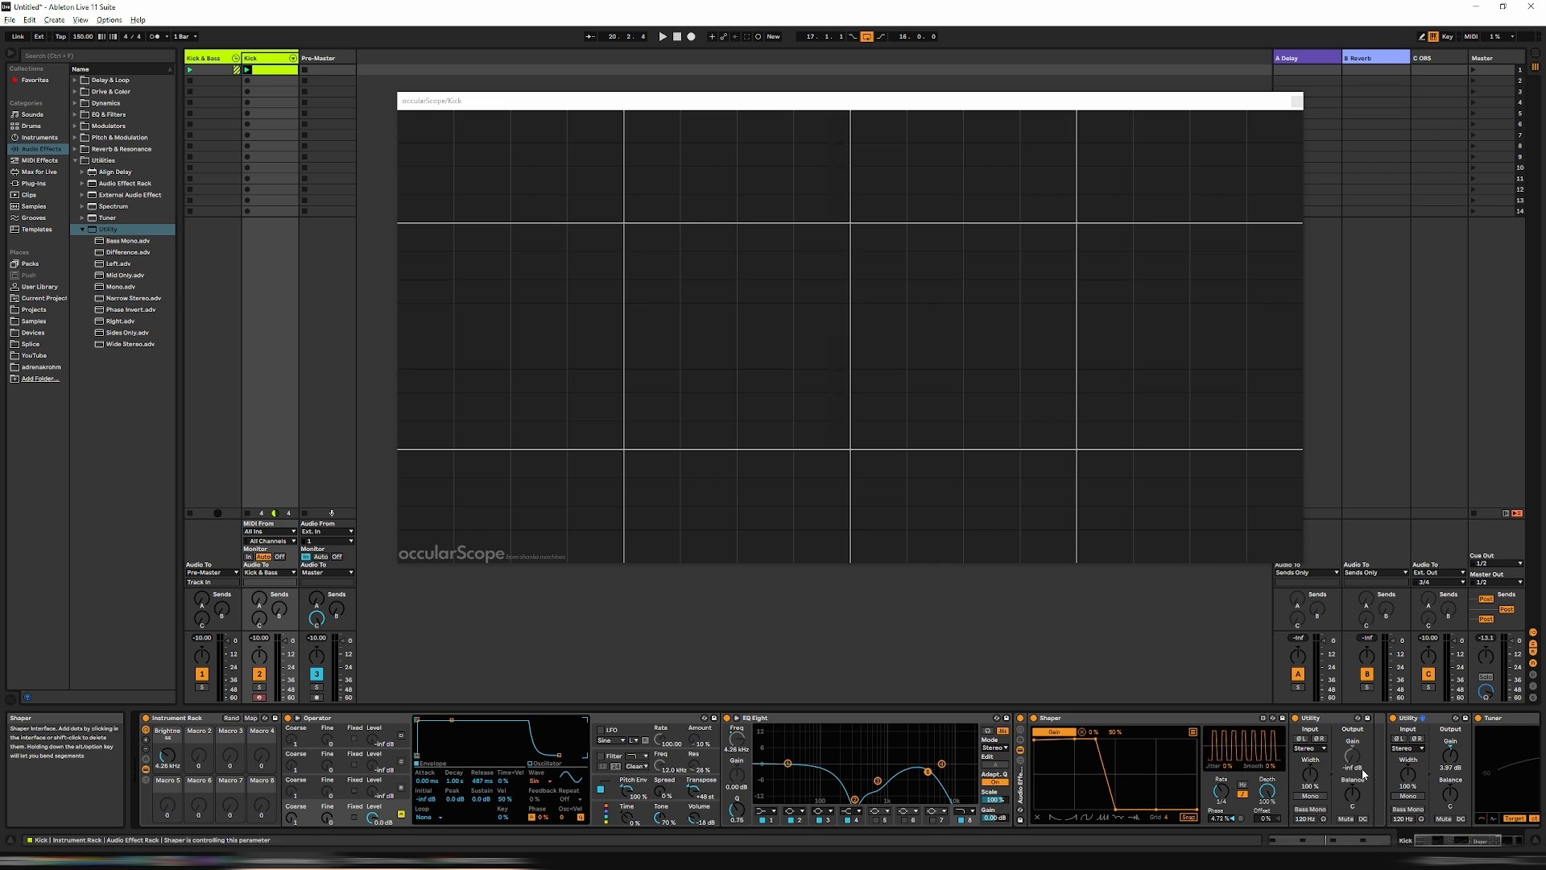
{"action": "left_click_drag", "start_coordinate": [1468, 846], "coordinate": [1494, 846]}
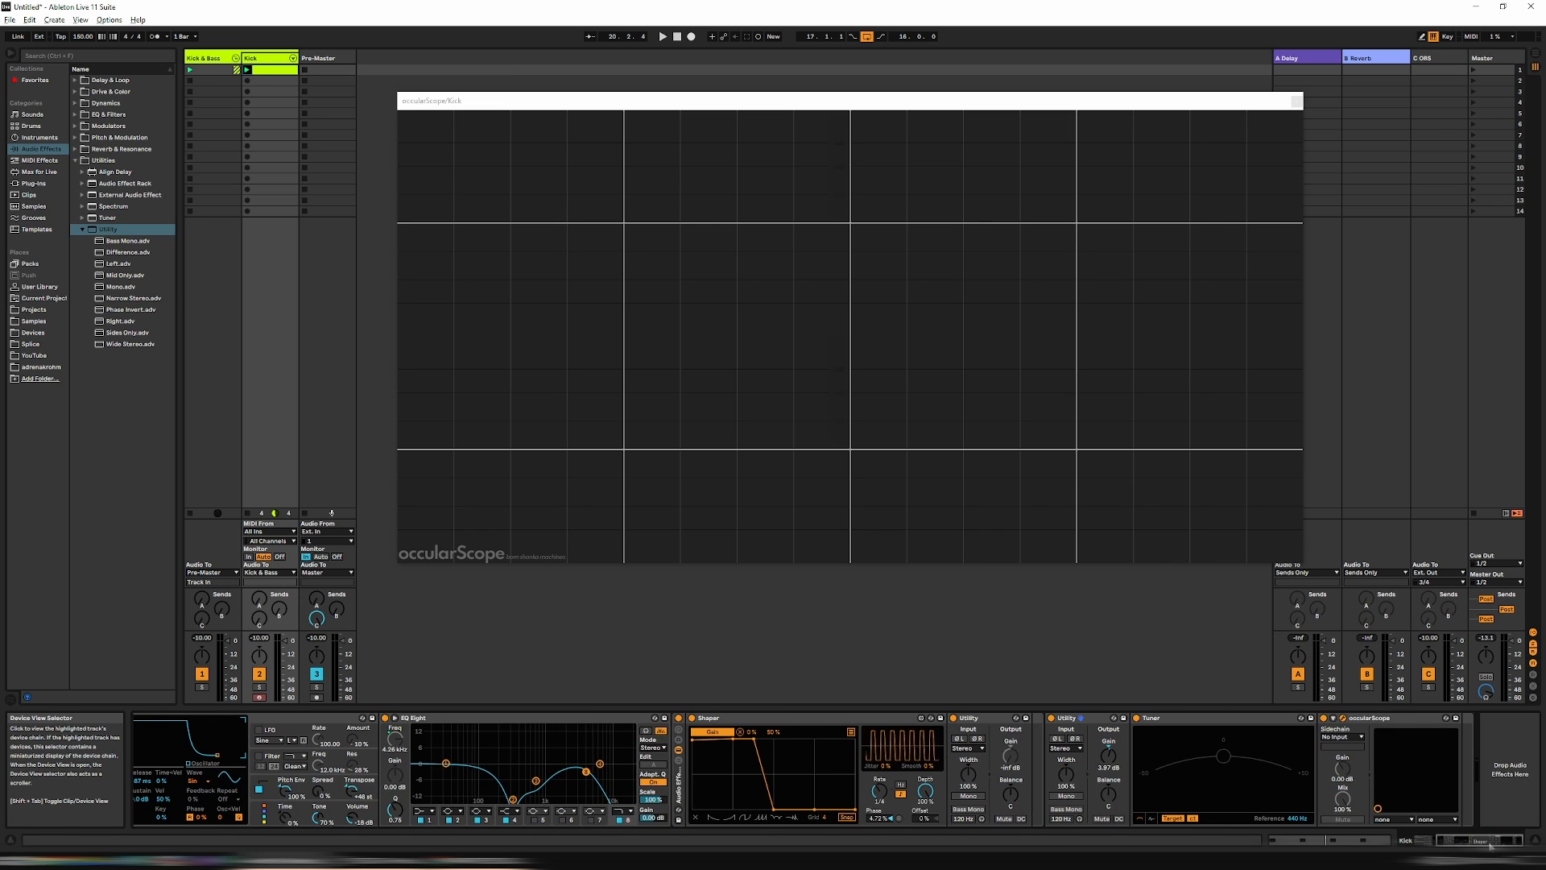
{"action": "left_click", "coordinate": [1069, 796]}
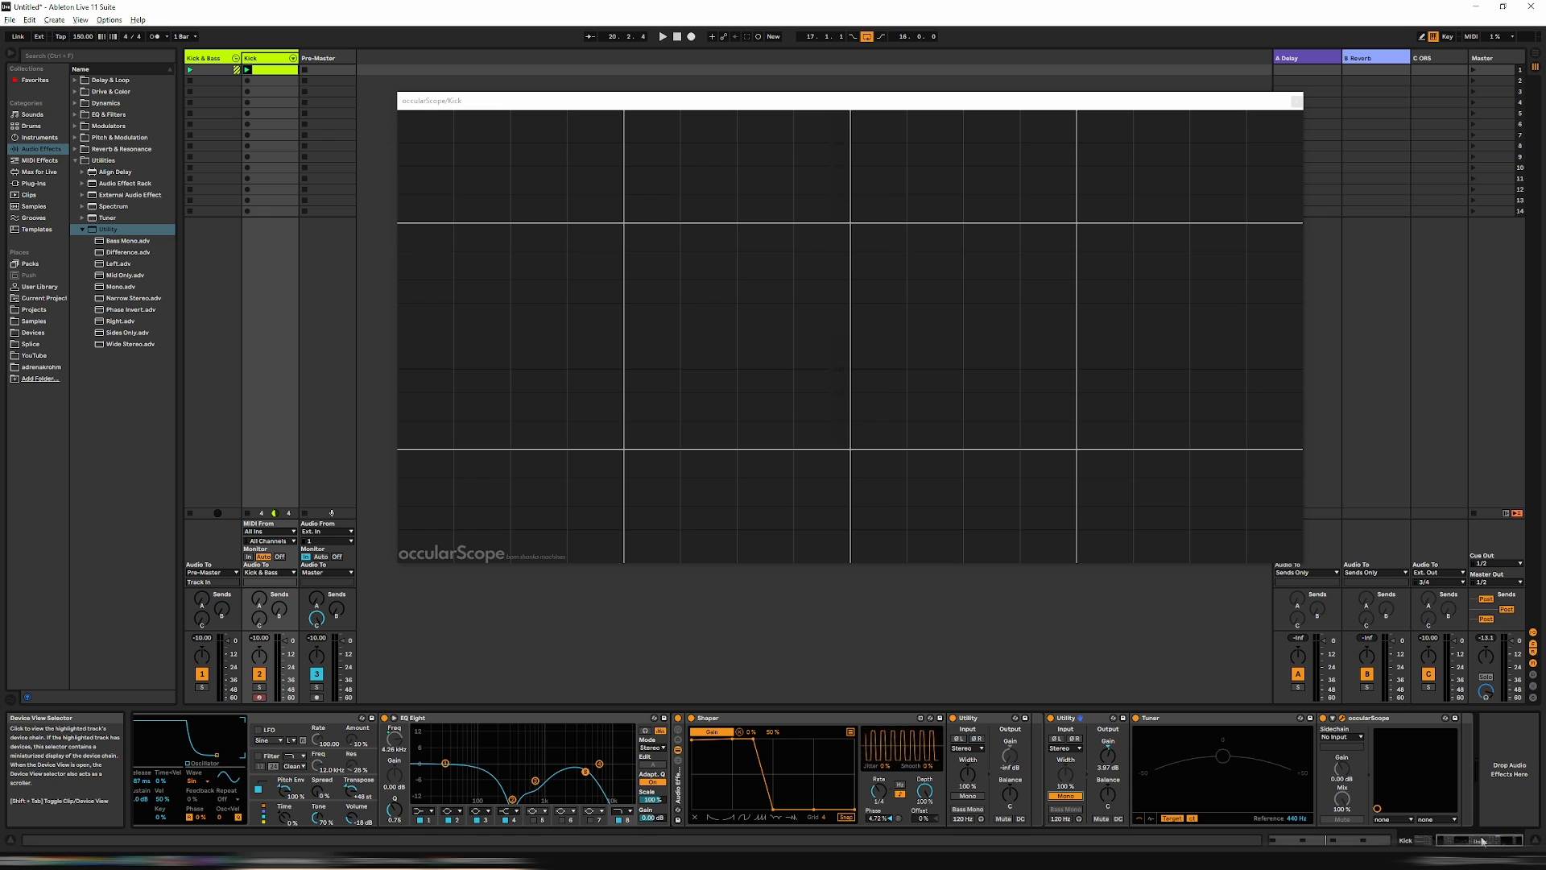
{"action": "key", "text": "space"}
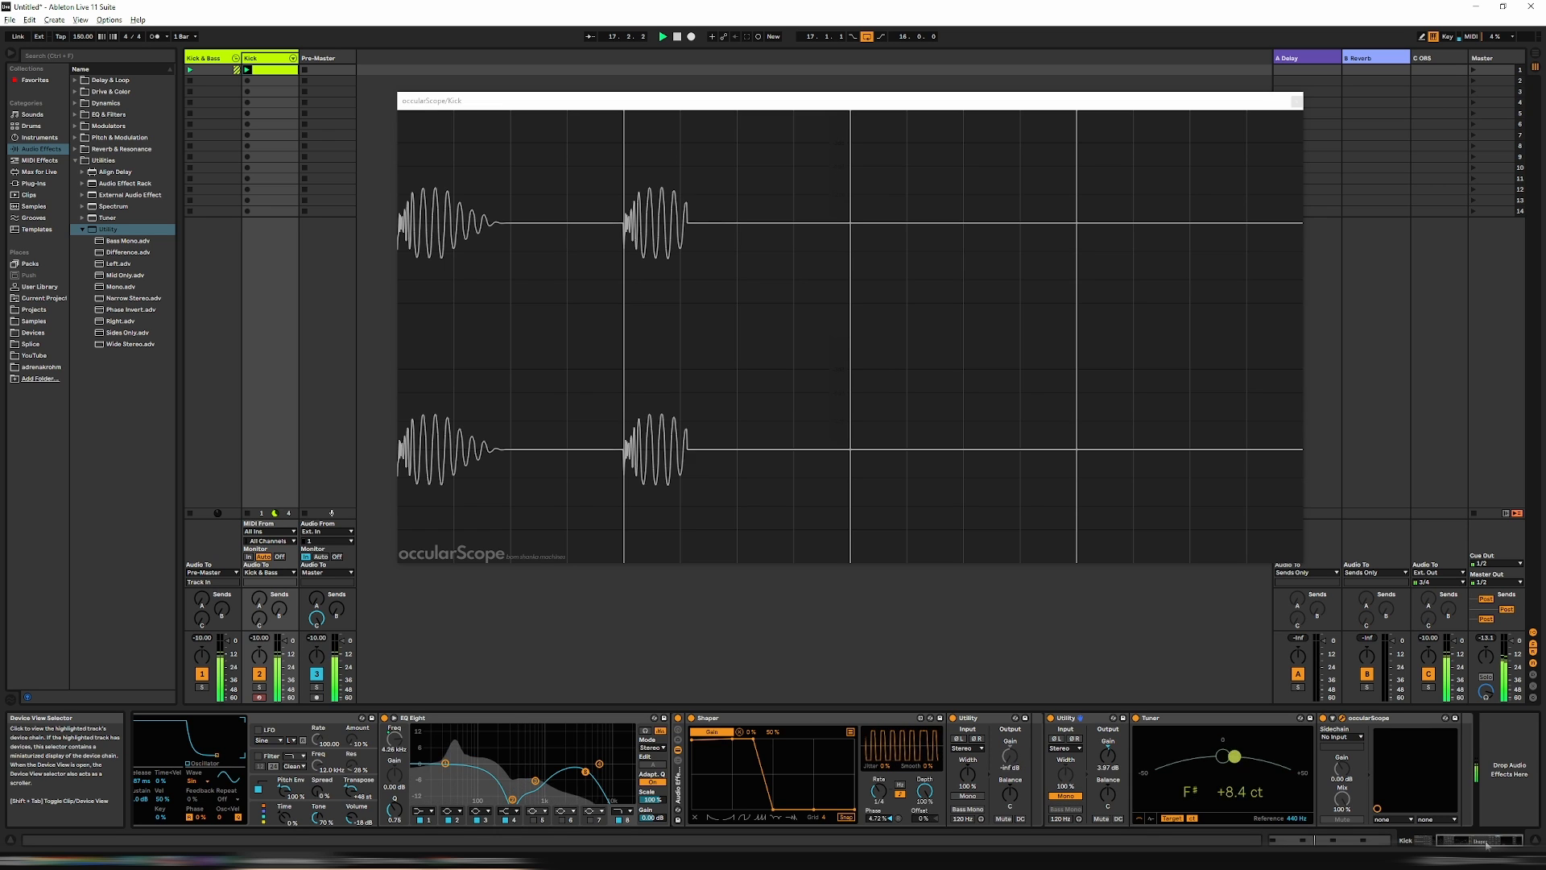
{"action": "left_click_drag", "start_coordinate": [1486, 844], "coordinate": [1423, 844]}
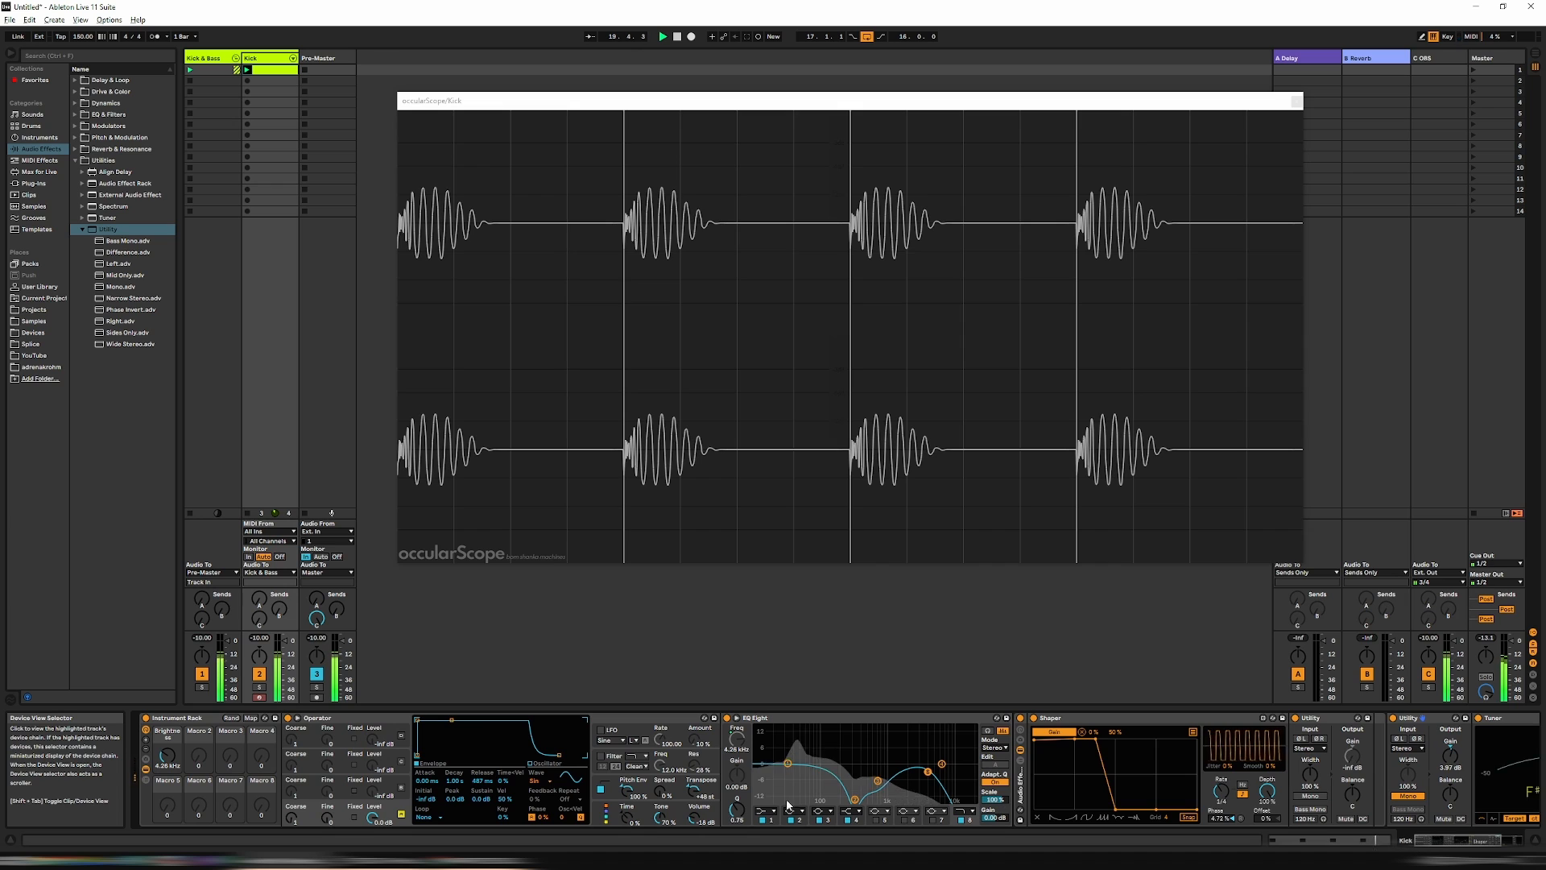
{"action": "key", "text": "space"}
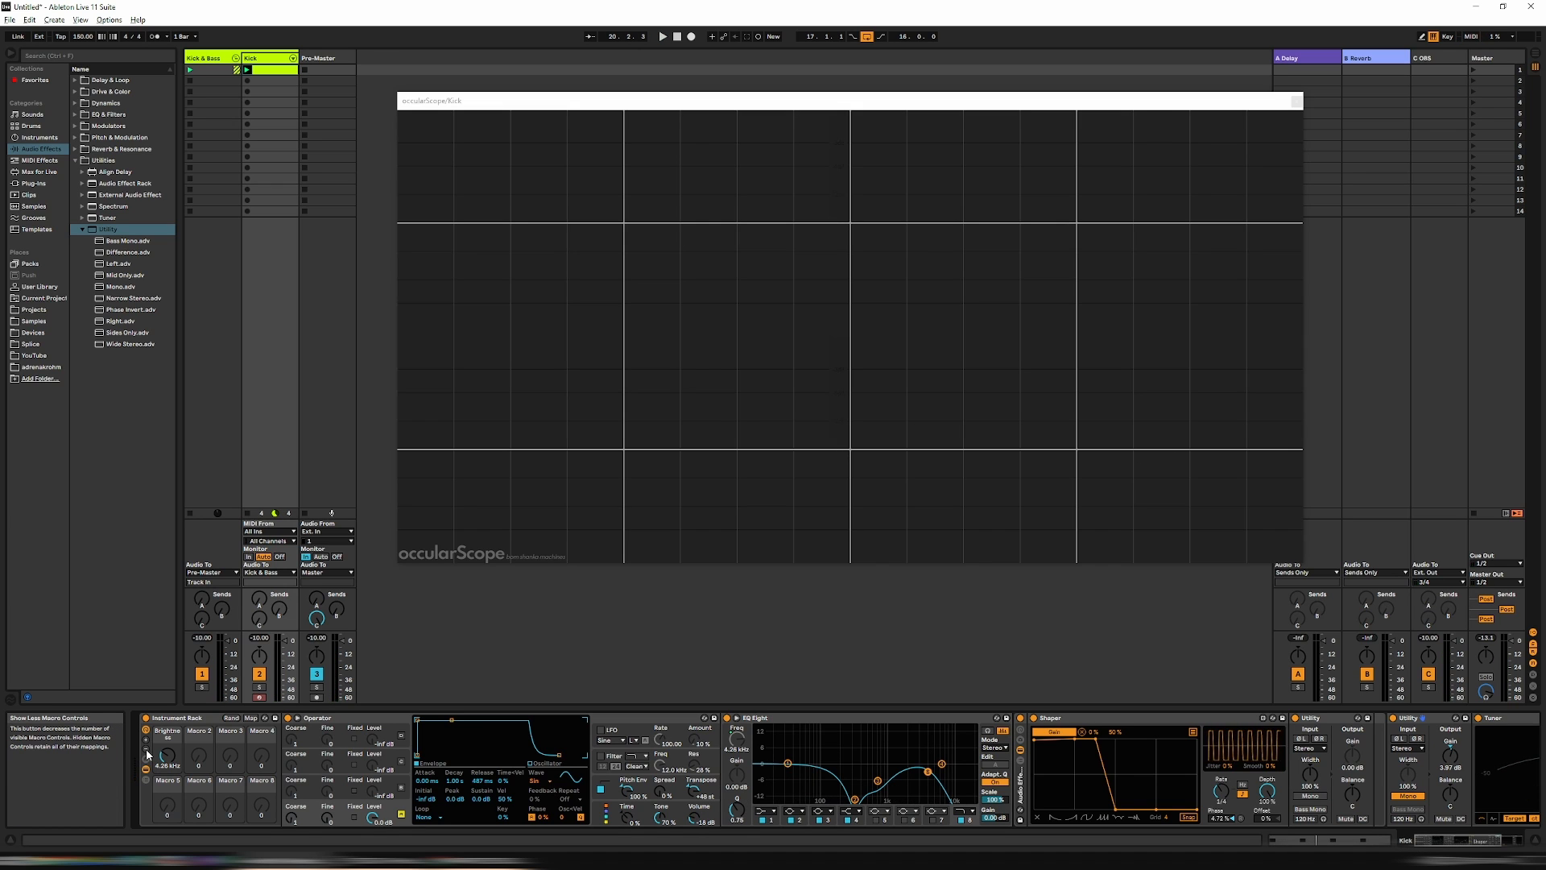
Step: Reduce the Instrument Rack's visible macro controls to Brightness only
{"action": "left_click", "coordinate": [147, 752]}
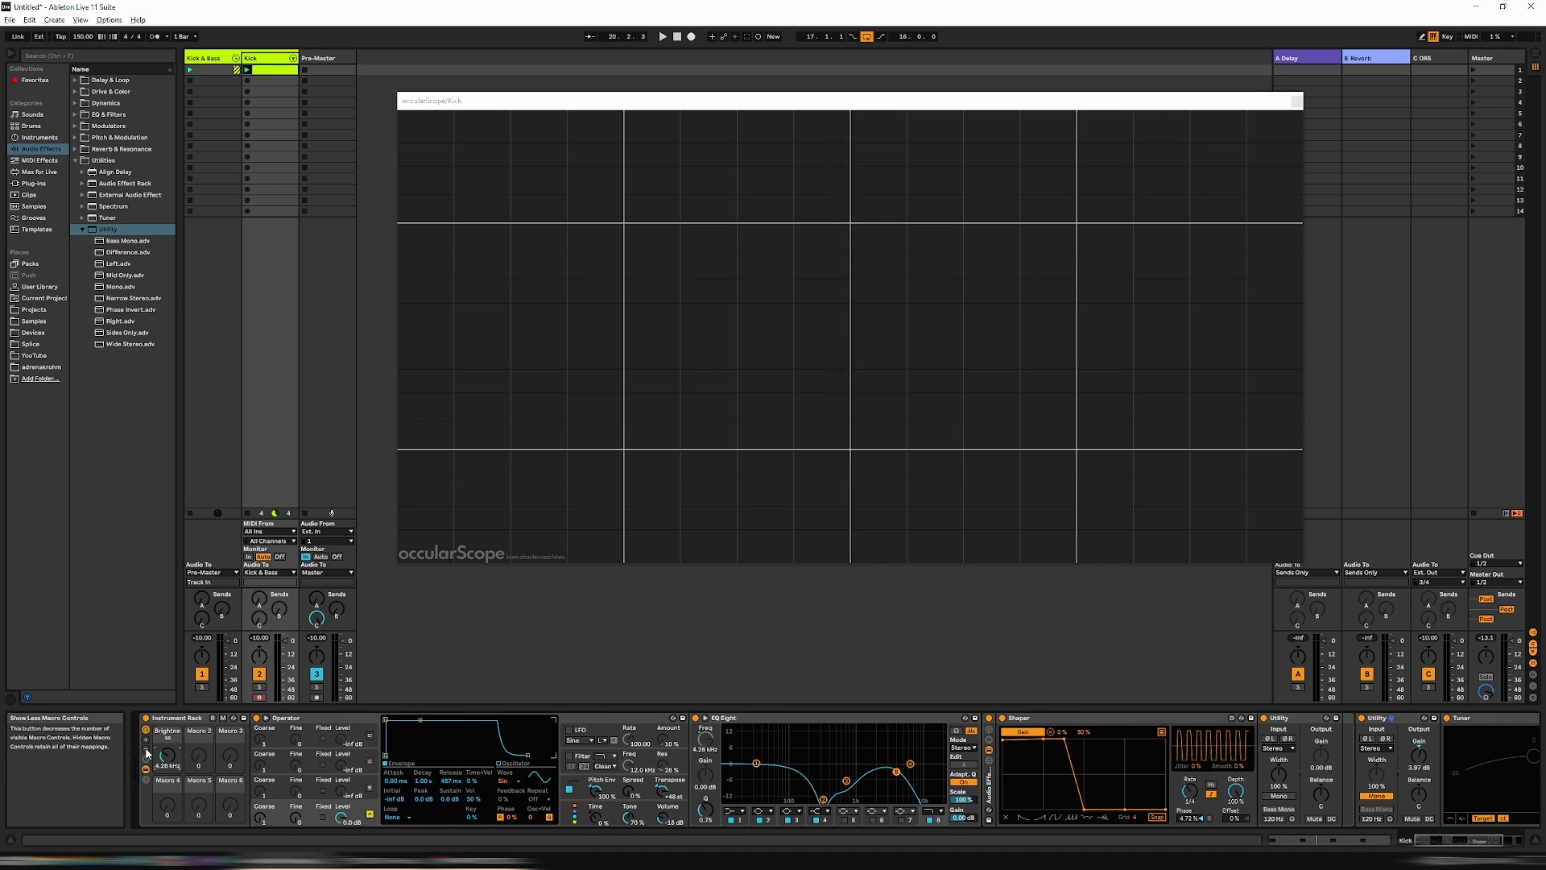
{"action": "left_click", "coordinate": [146, 752]}
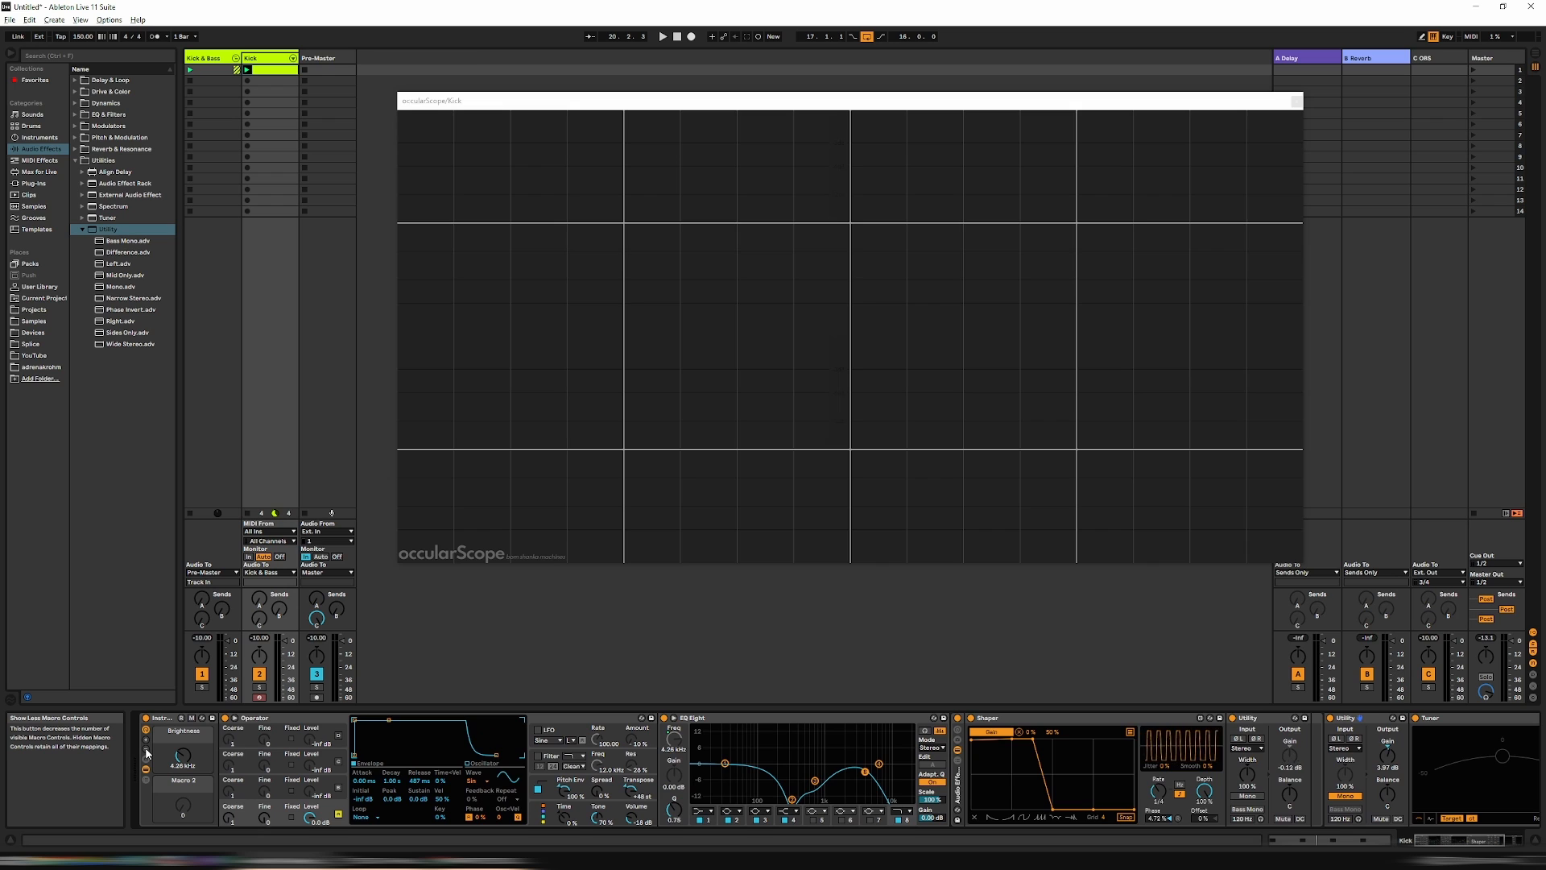
{"action": "left_click", "coordinate": [146, 752]}
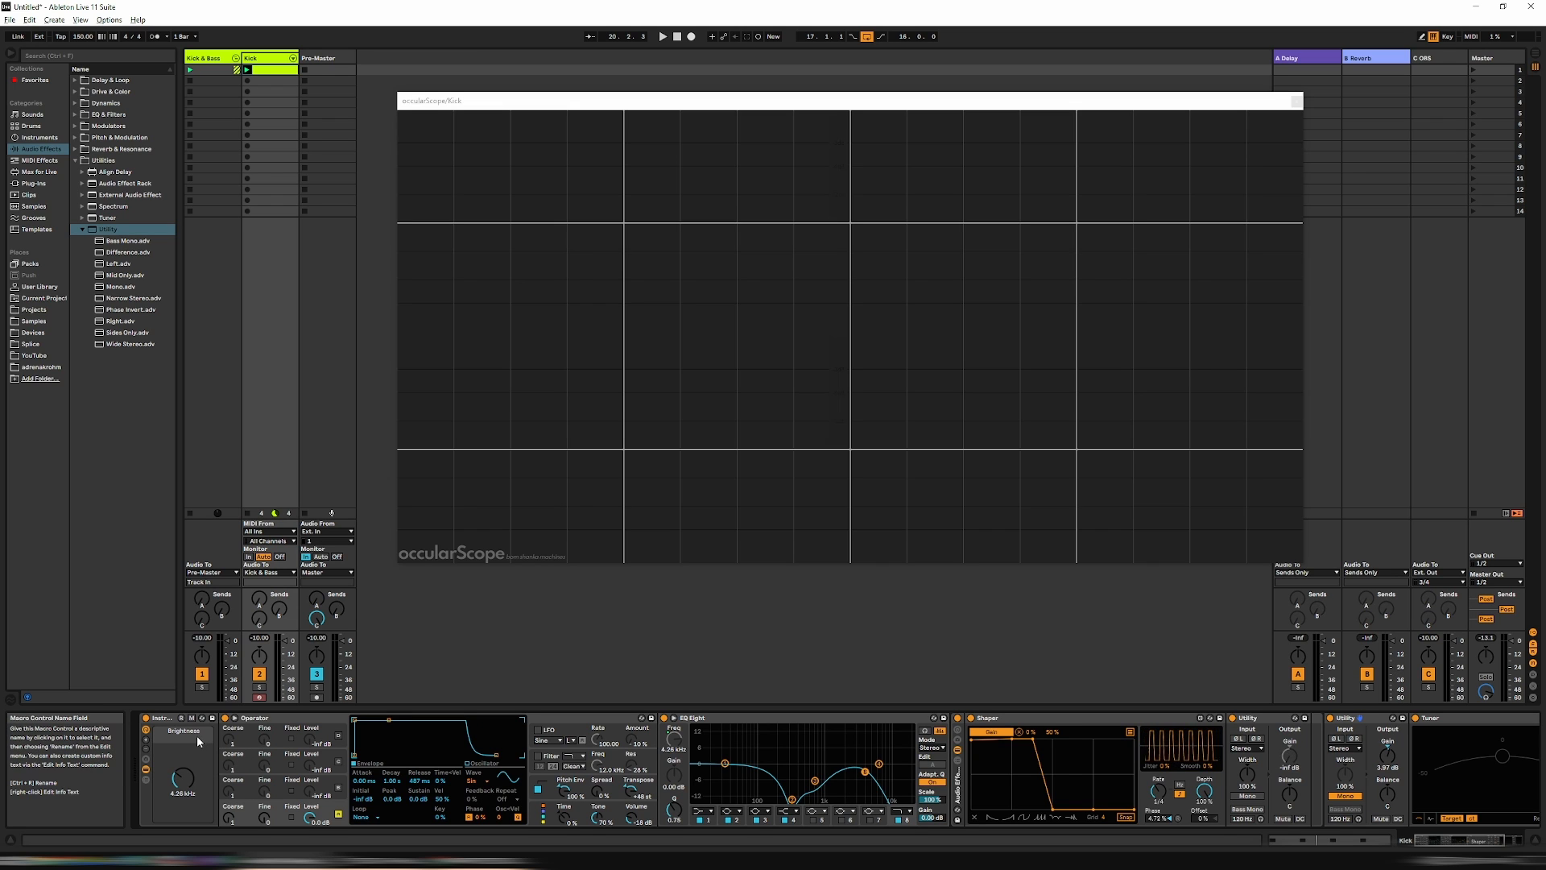
Step: Play the kick through the complete device chain and shift the occularScope window slightly
{"action": "key", "text": "space"}
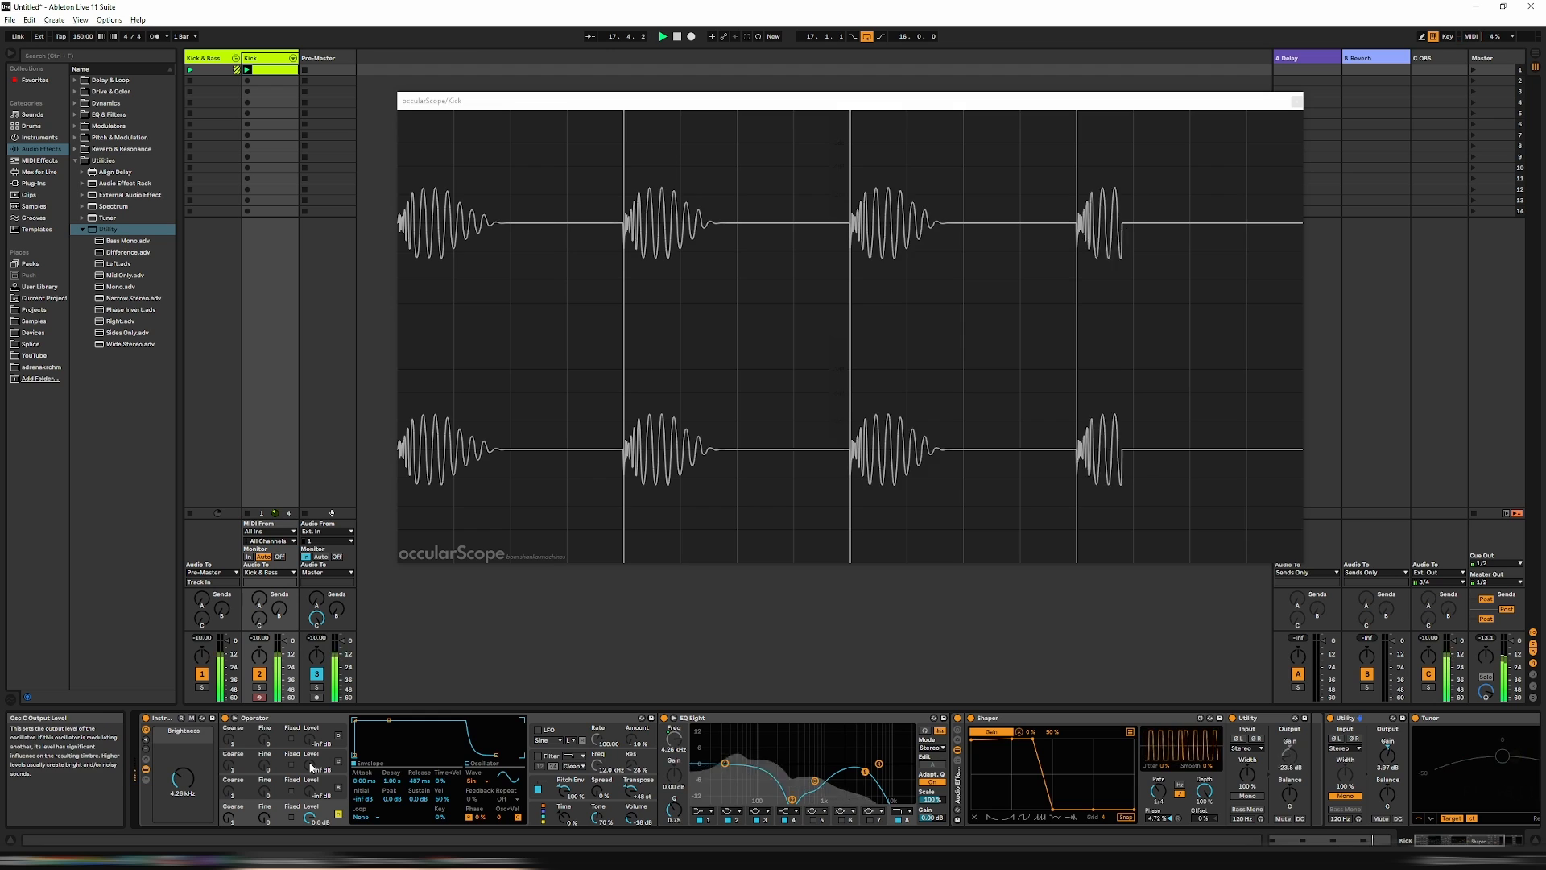
{"action": "key", "text": "space"}
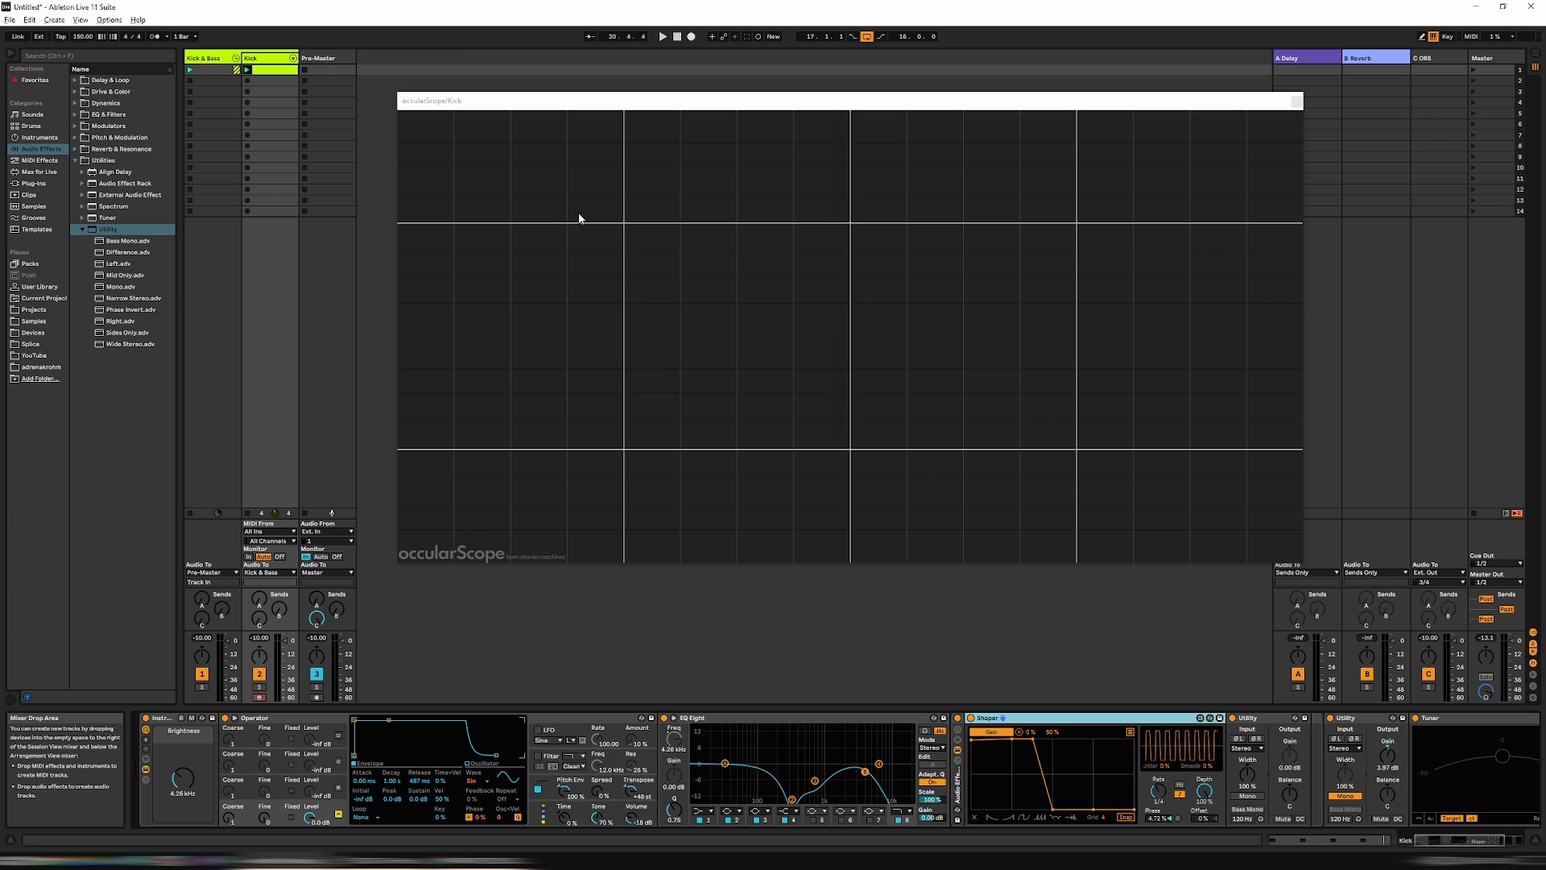
{"action": "mouse_move", "coordinate": [560, 104]}
{"action": "left_mouse_down"}
{"action": "mouse_move", "coordinate": [555, 118]}
{"action": "mouse_move", "coordinate": [587, 117]}
{"action": "mouse_move", "coordinate": [574, 118]}
{"action": "left_mouse_up"}
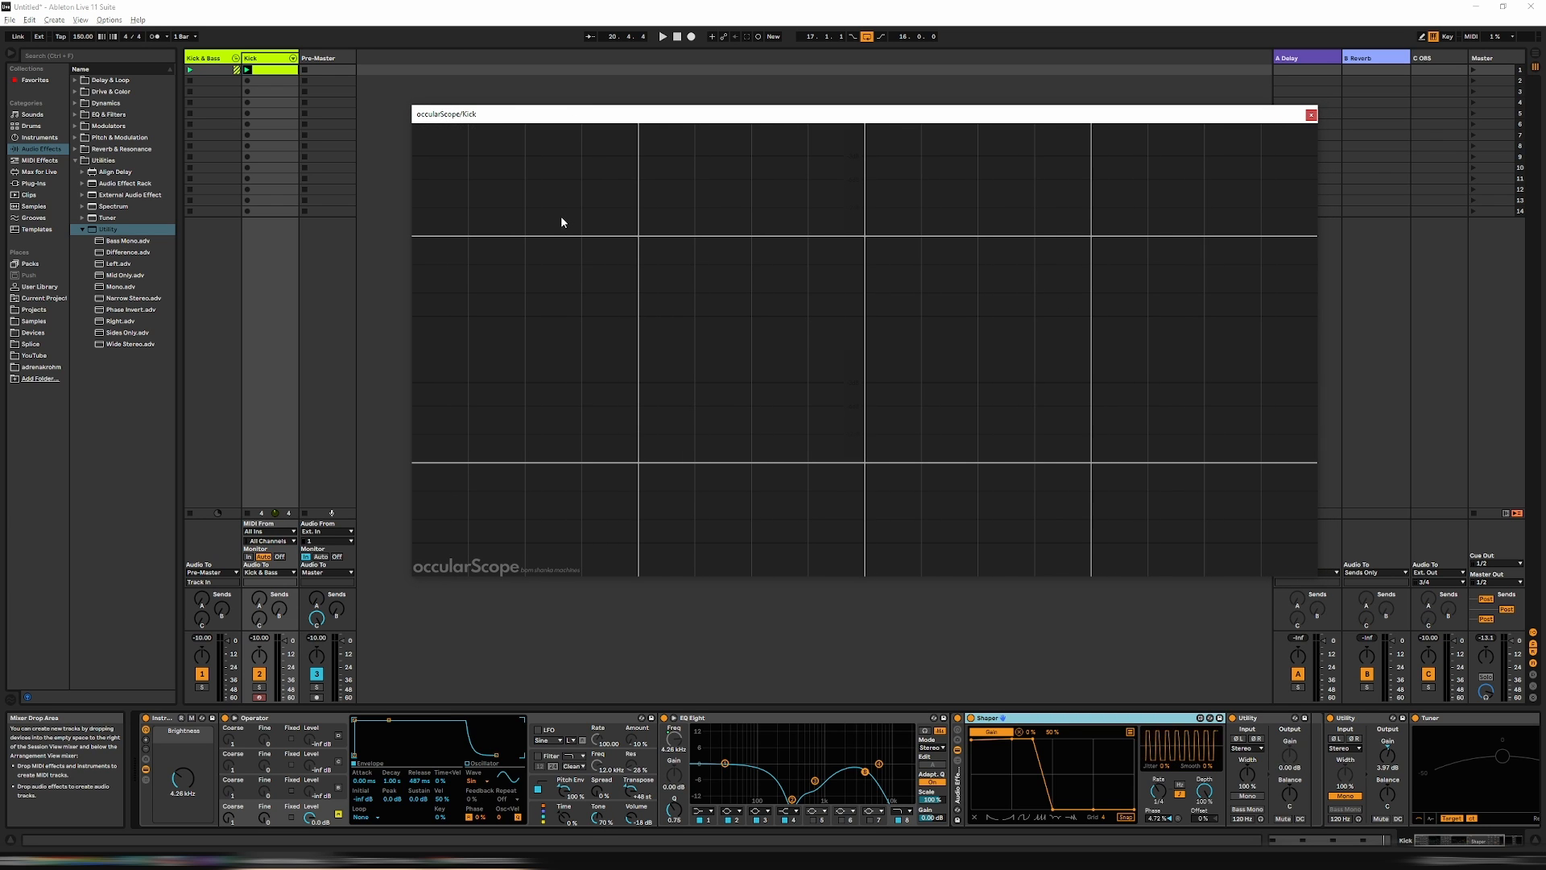